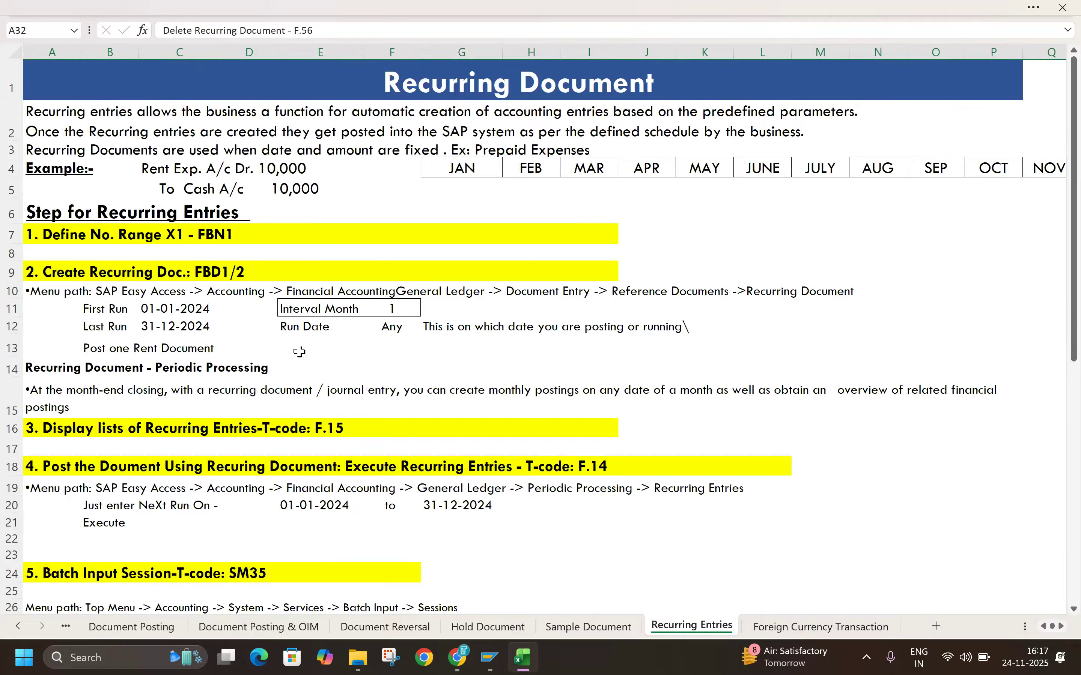
Step: Open the Foreign Currency Transaction sheet and review its Exchange Rate Types section
{"action": "left_click", "coordinate": [771, 628]}
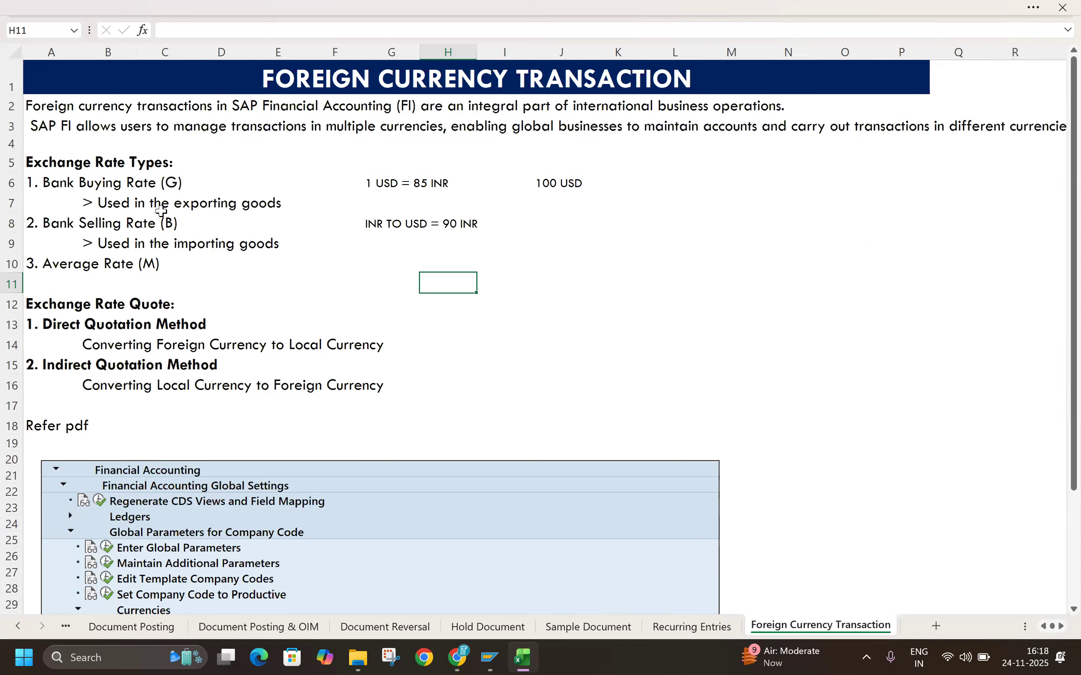
{"action": "left_click", "coordinate": [38, 163]}
{"action": "left_click", "coordinate": [586, 256]}
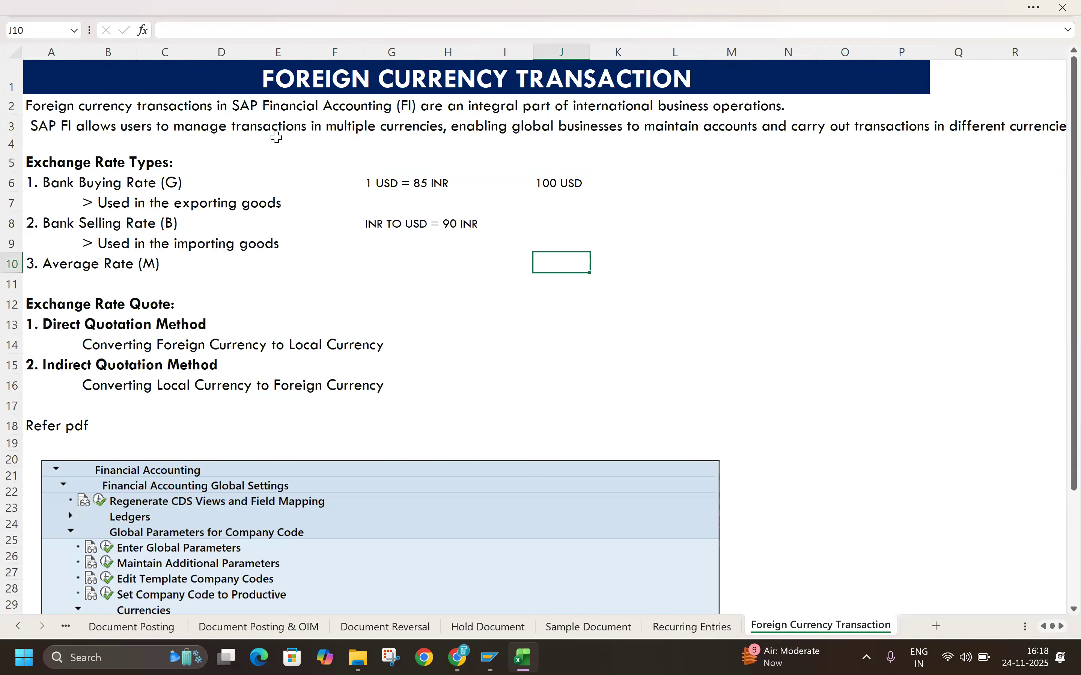
{"action": "left_click_drag", "start_coordinate": [35, 165], "coordinate": [222, 163]}
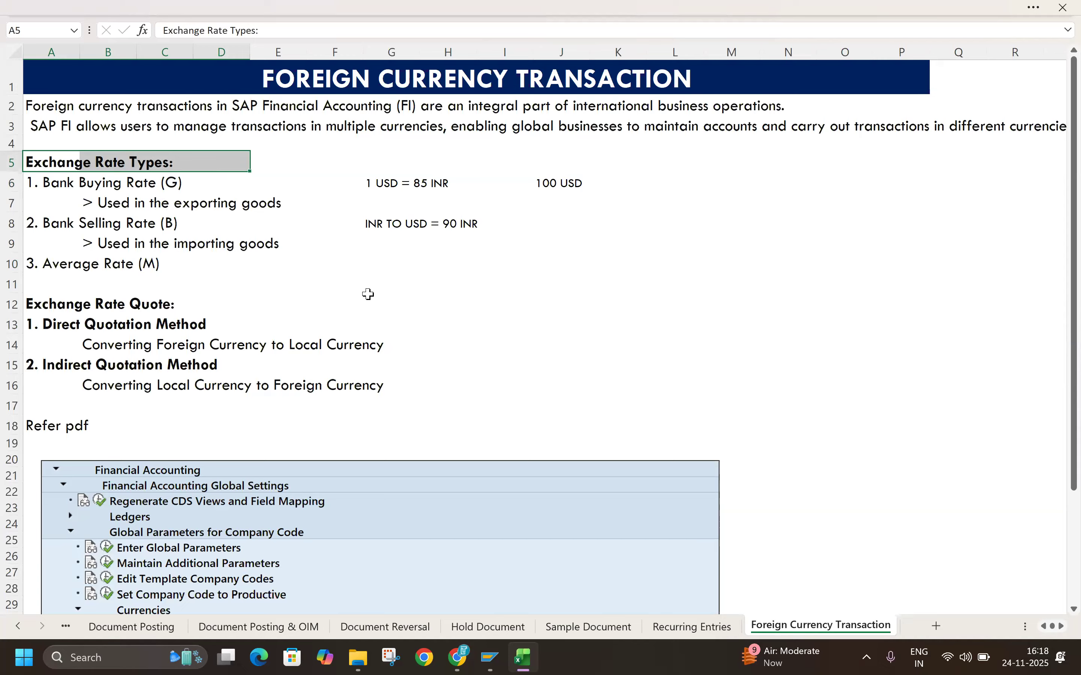
{"action": "left_click_drag", "start_coordinate": [43, 181], "coordinate": [44, 260]}
{"action": "left_click", "coordinate": [448, 323]}
Step: Make the Bank Buying Rate (G), Bank Selling Rate (B) and Average Rate (M) entries bold
{"action": "left_click", "coordinate": [32, 176]}
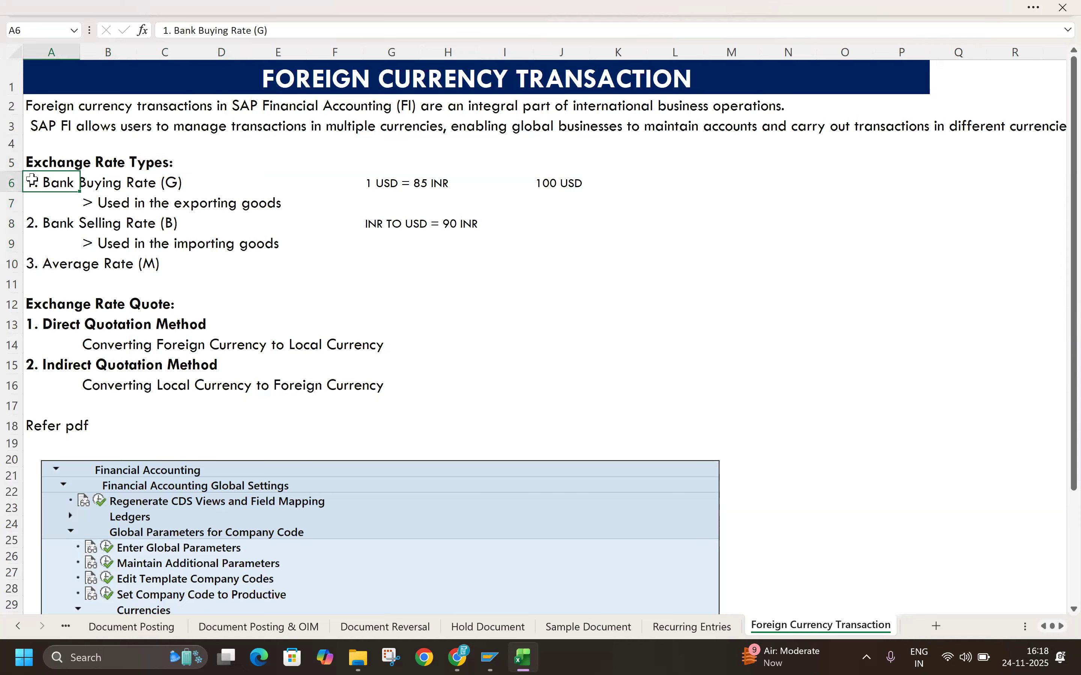
{"action": "key", "text": "ctrl+b"}
{"action": "left_click", "coordinate": [53, 223]}
{"action": "key", "text": "ctrl+b"}
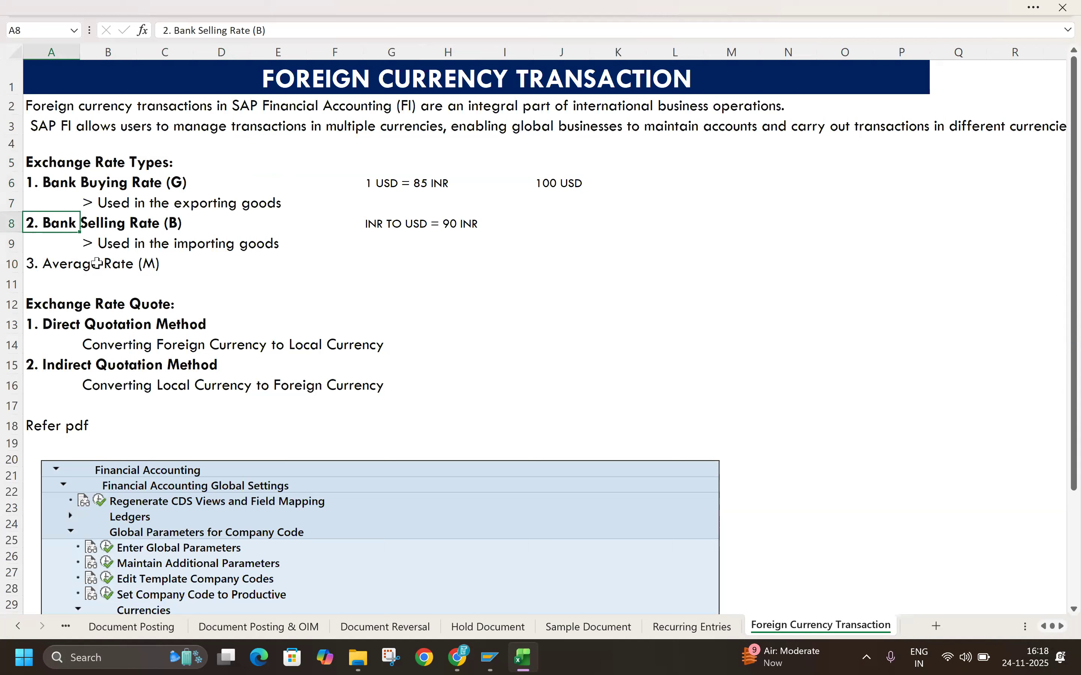
{"action": "left_click", "coordinate": [41, 265]}
{"action": "key", "text": "ctrl+b"}
{"action": "left_click", "coordinate": [346, 278]}
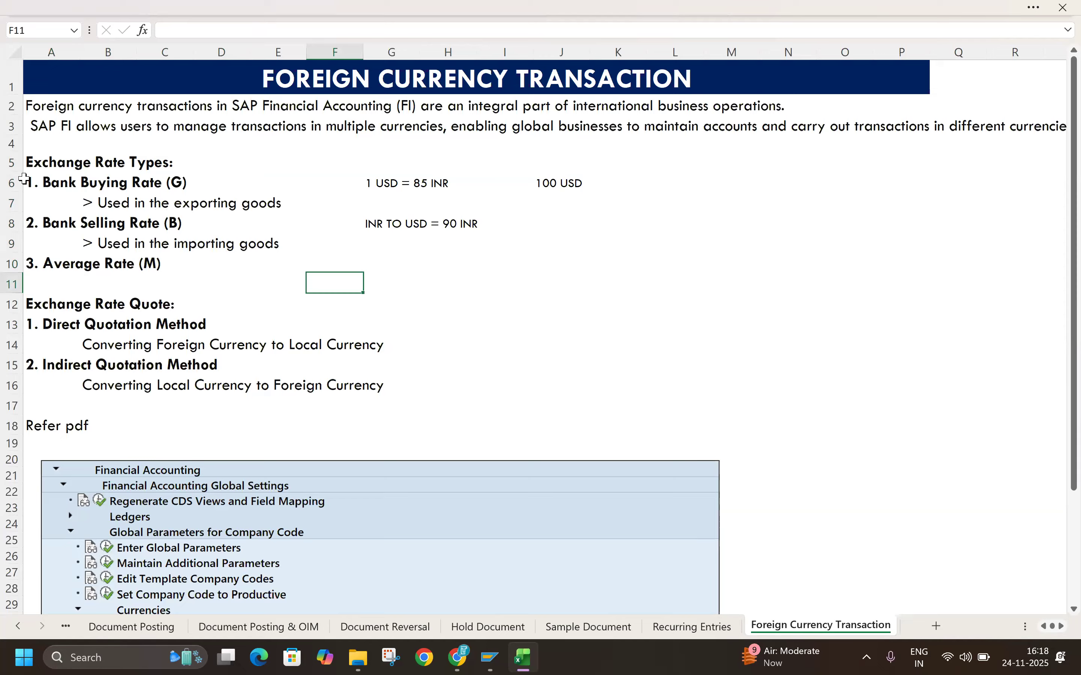
Step: Compare the rows for the bank buying rate, bank selling rate and average rate, including their USD and INR examples
{"action": "left_click", "coordinate": [12, 183]}
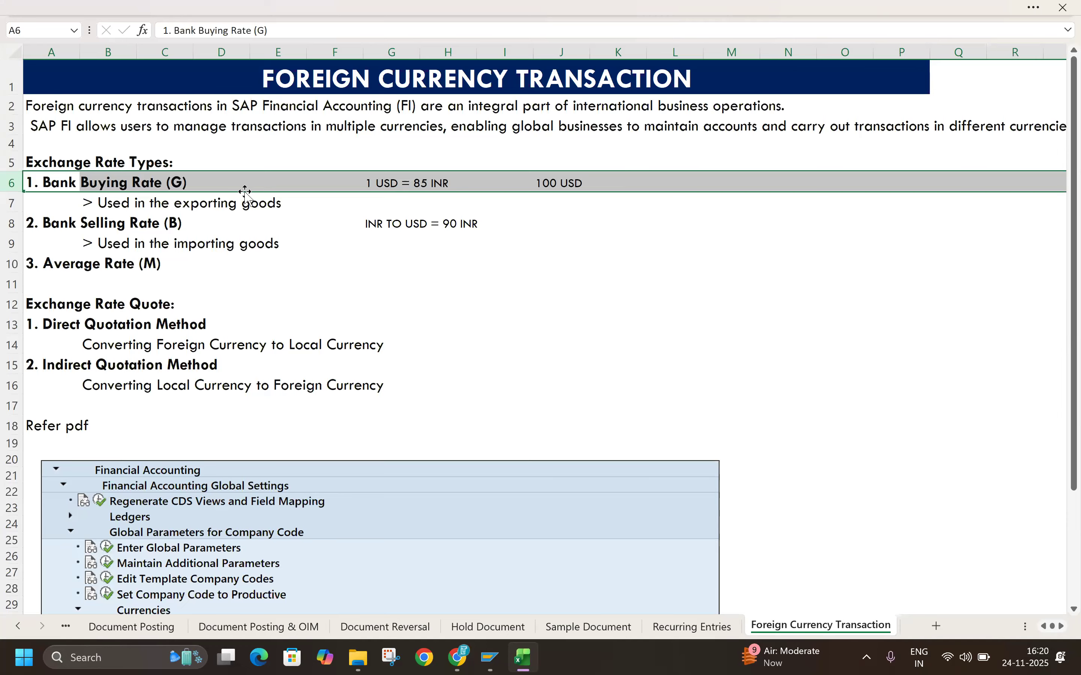
{"action": "left_click", "coordinate": [7, 222]}
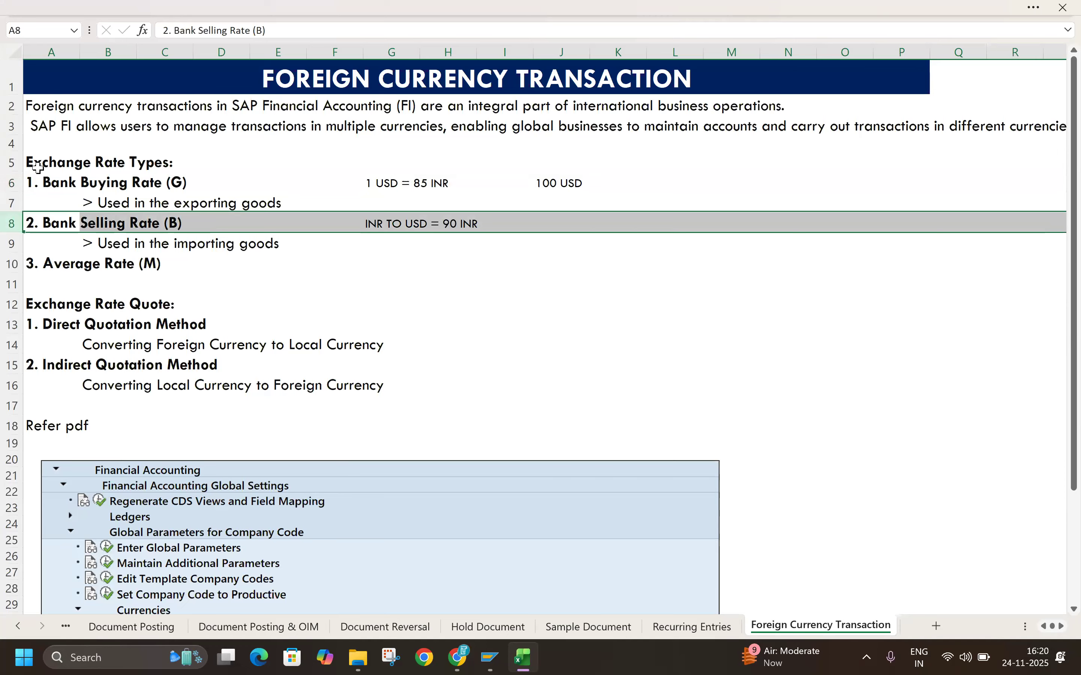
{"action": "left_click", "coordinate": [5, 179]}
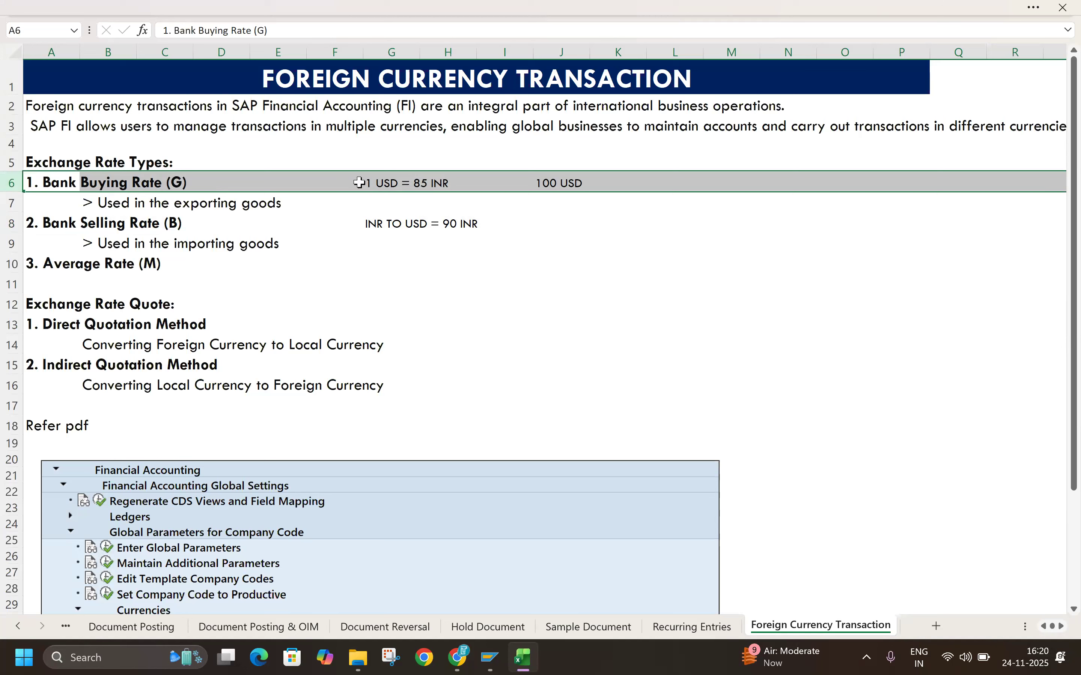
{"action": "left_click", "coordinate": [5, 224]}
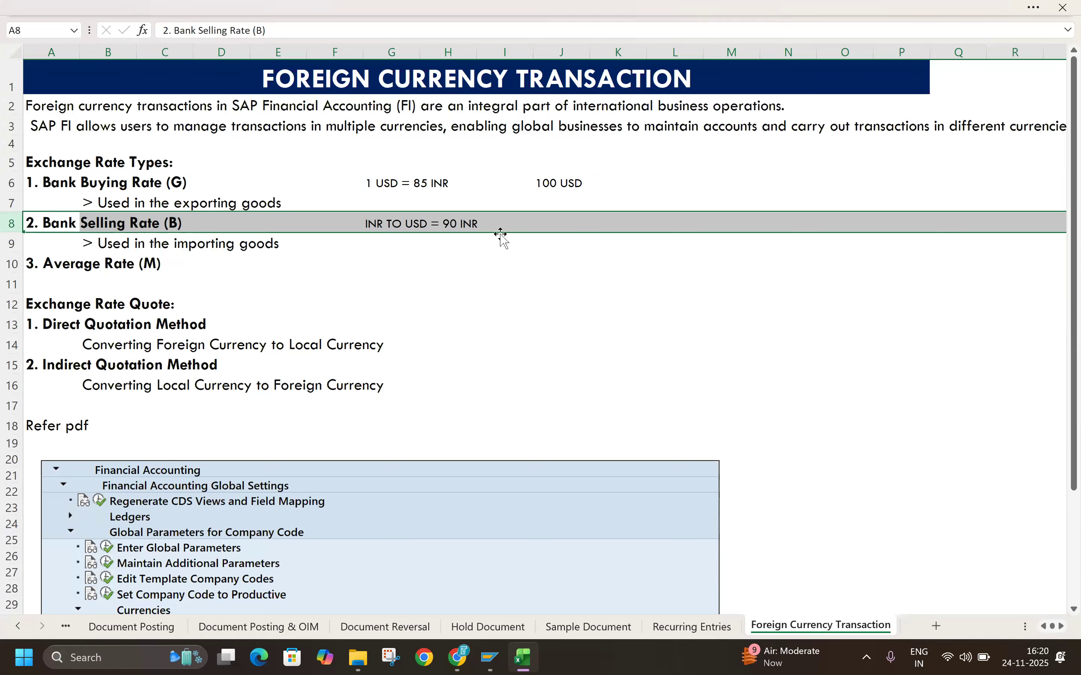
{"action": "left_click", "coordinate": [13, 181]}
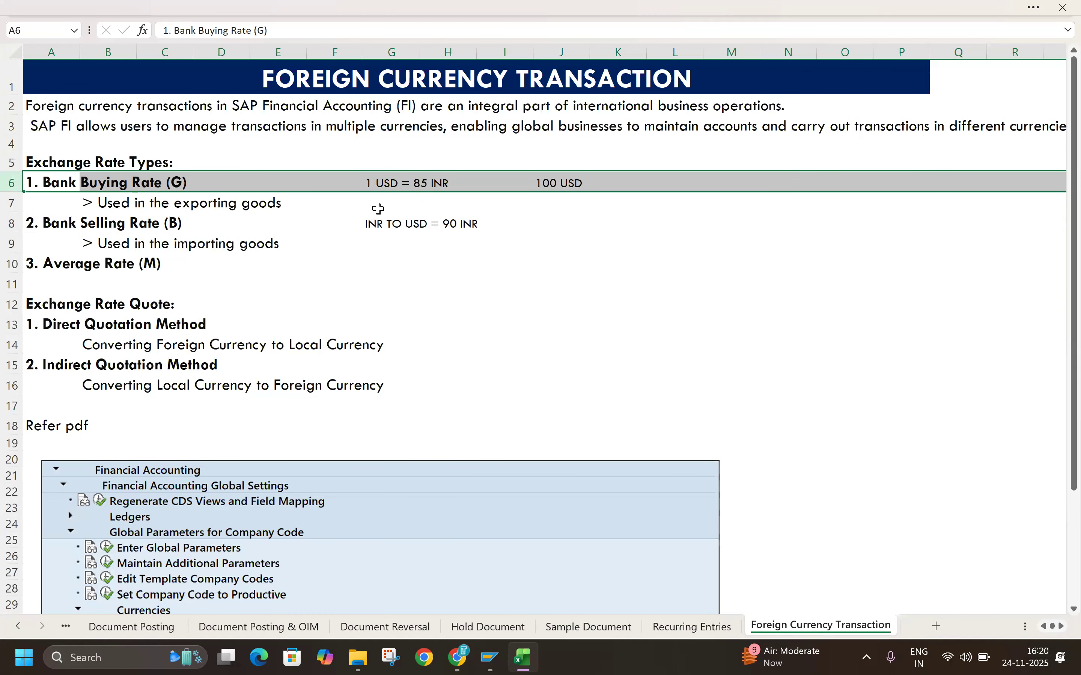
{"action": "left_click", "coordinate": [11, 264]}
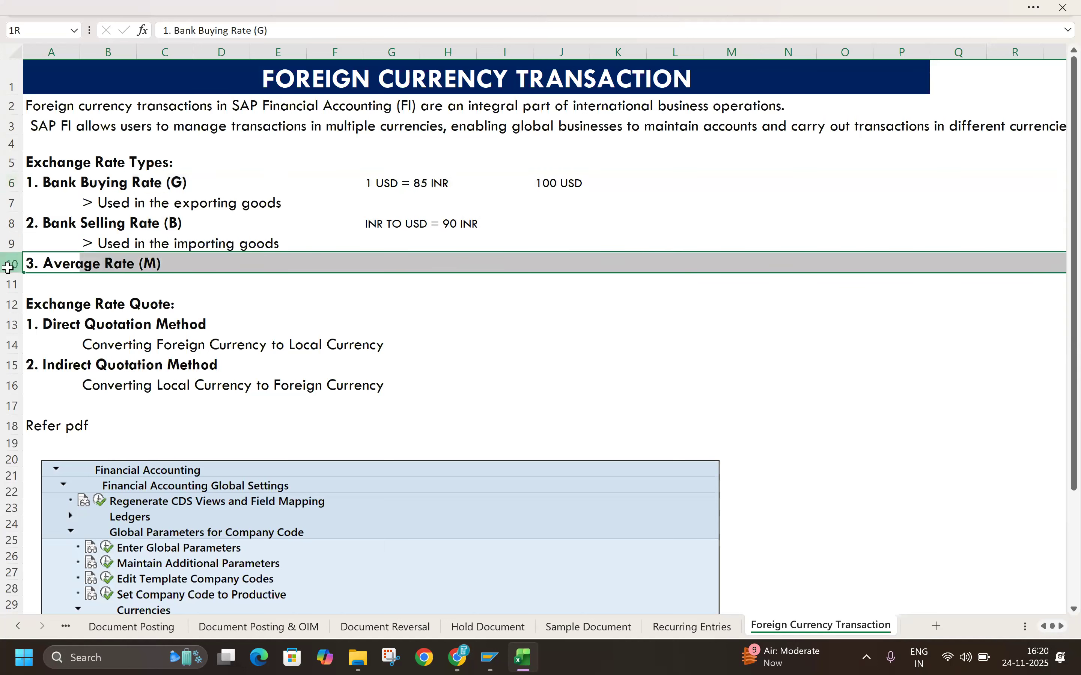
{"action": "left_click", "coordinate": [144, 184]}
{"action": "left_click", "coordinate": [141, 227]}
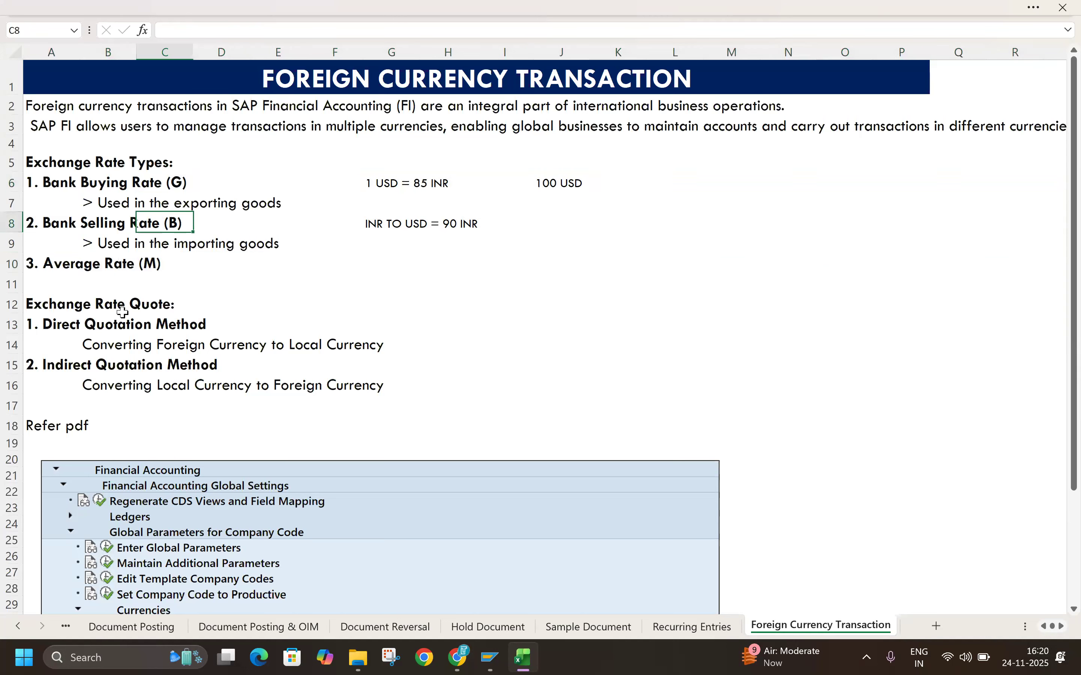
Step: Examine the notes on which exchange rate type applies to exporting goods and which to importing goods
{"action": "left_click", "coordinate": [11, 182]}
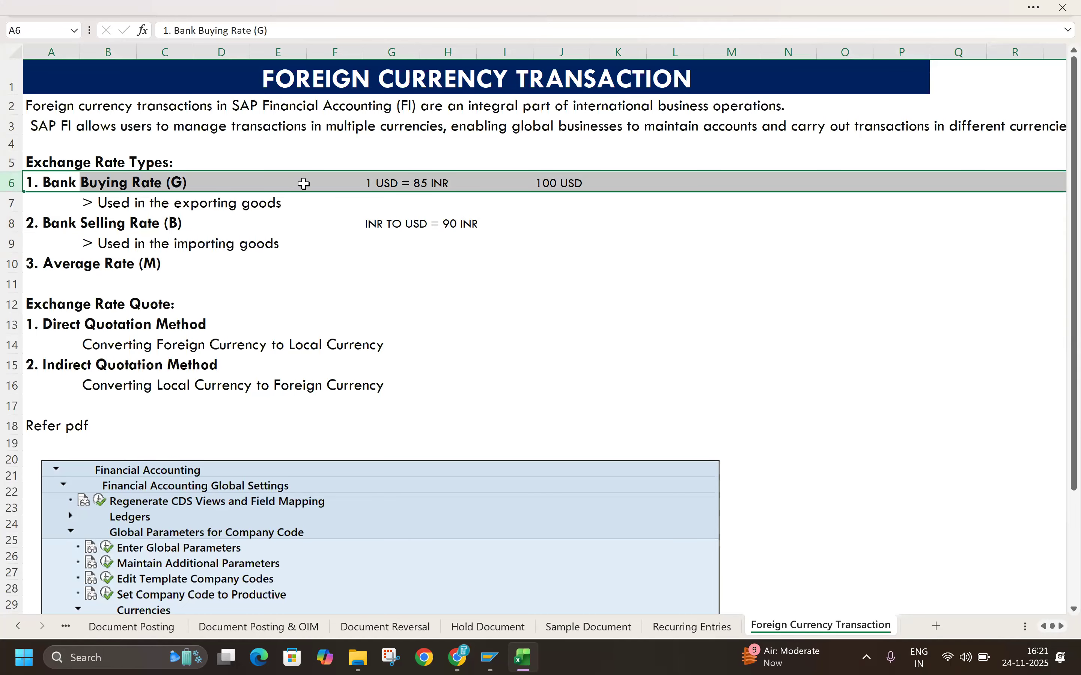
{"action": "double_click", "coordinate": [90, 205]}
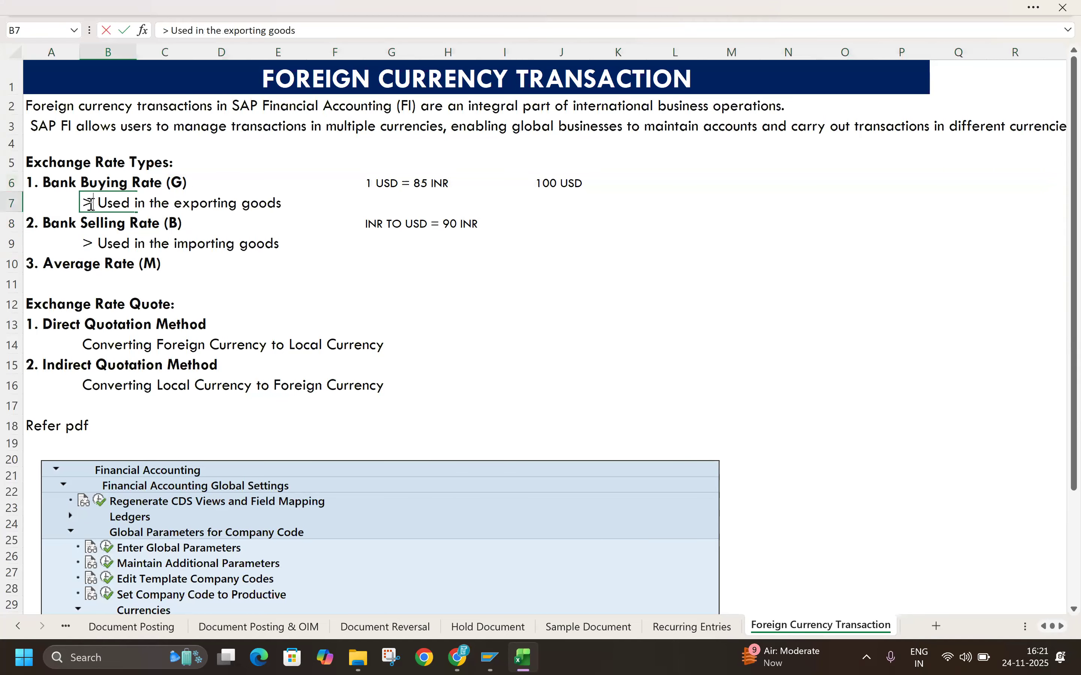
{"action": "left_click", "coordinate": [327, 259]}
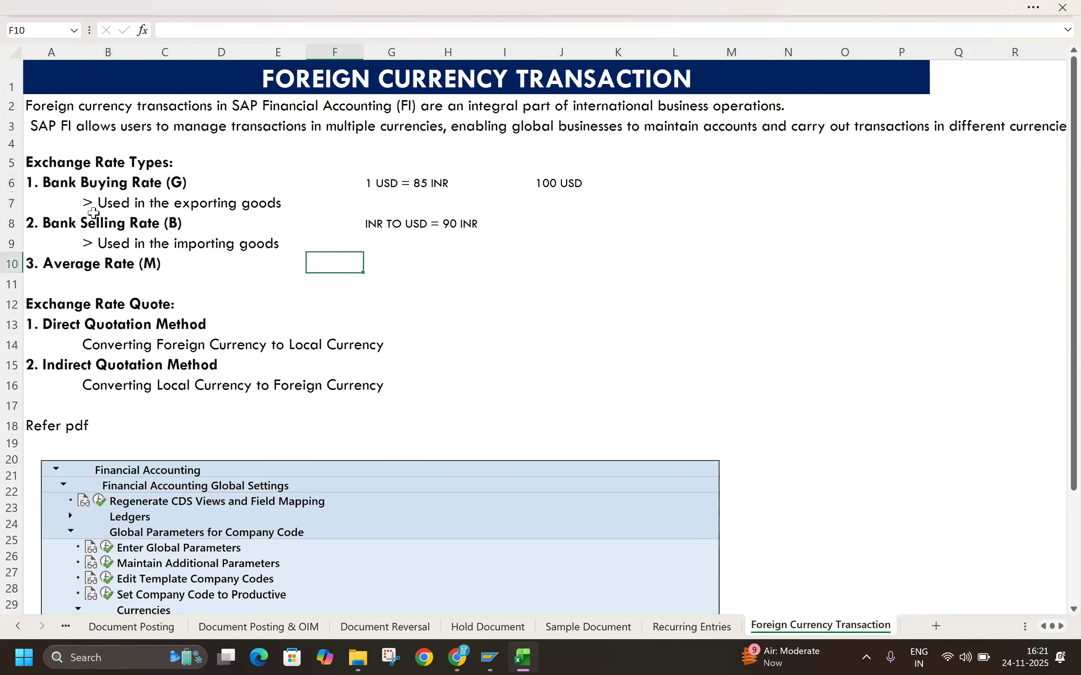
{"action": "left_click_drag", "start_coordinate": [89, 205], "coordinate": [268, 199]}
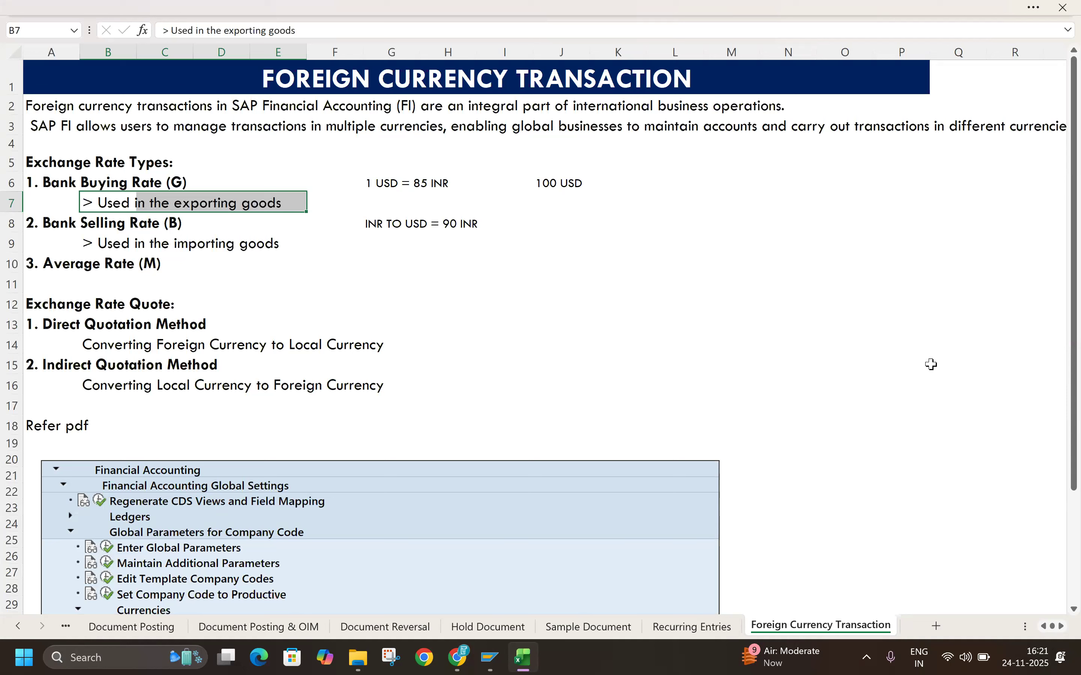
{"action": "left_click", "coordinate": [14, 223]}
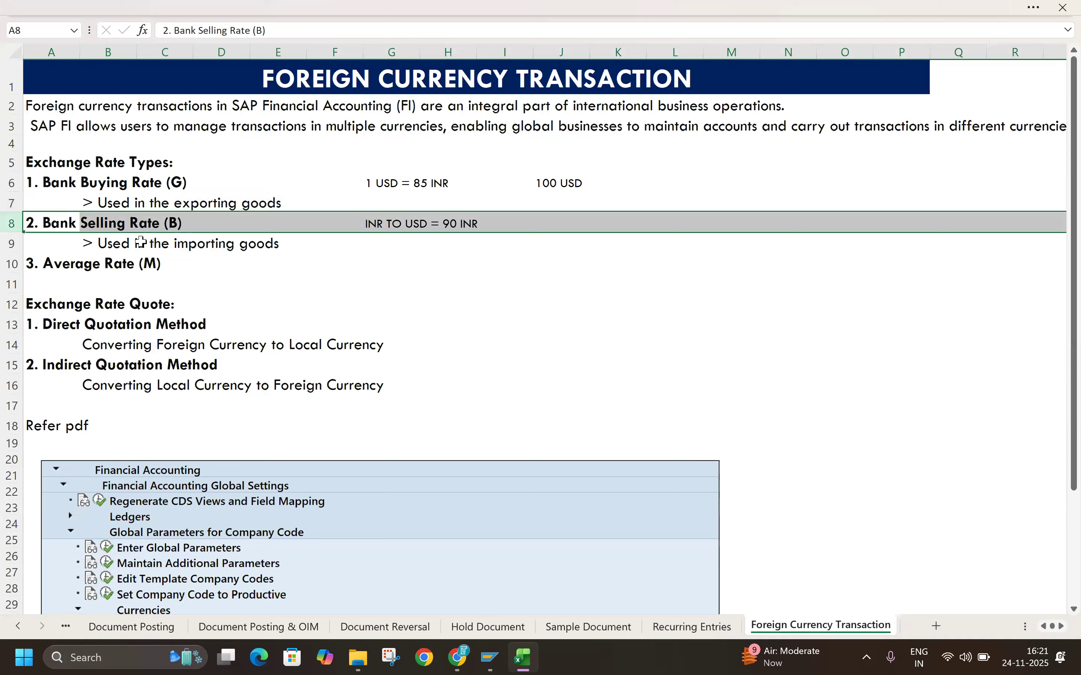
{"action": "left_click_drag", "start_coordinate": [89, 241], "coordinate": [313, 244]}
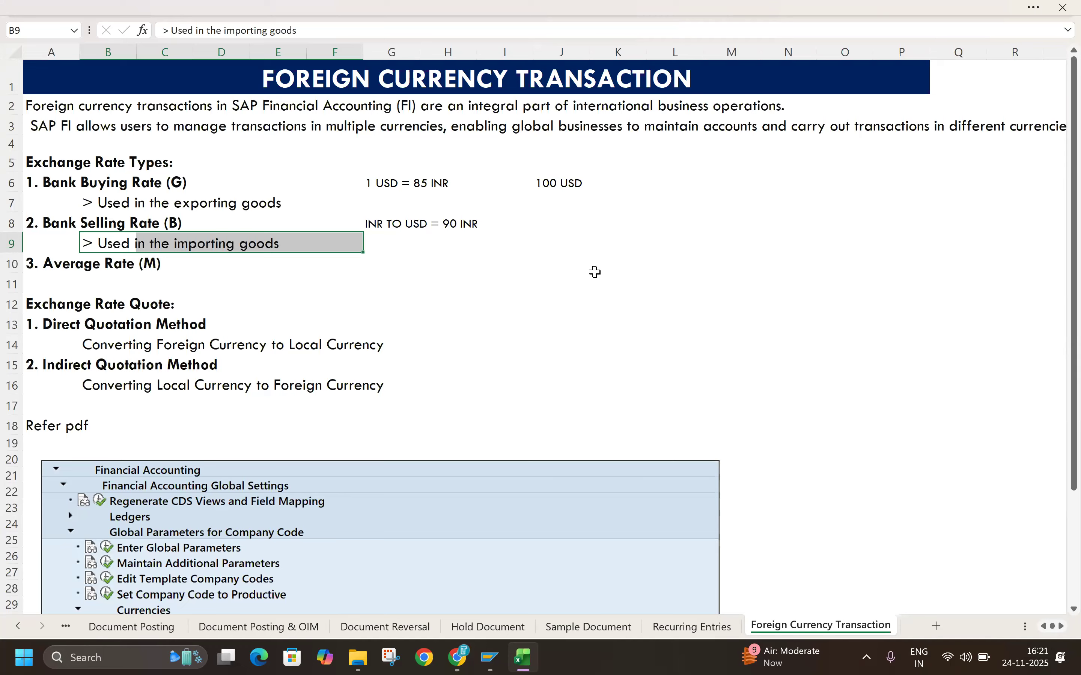
{"action": "left_click", "coordinate": [12, 224]}
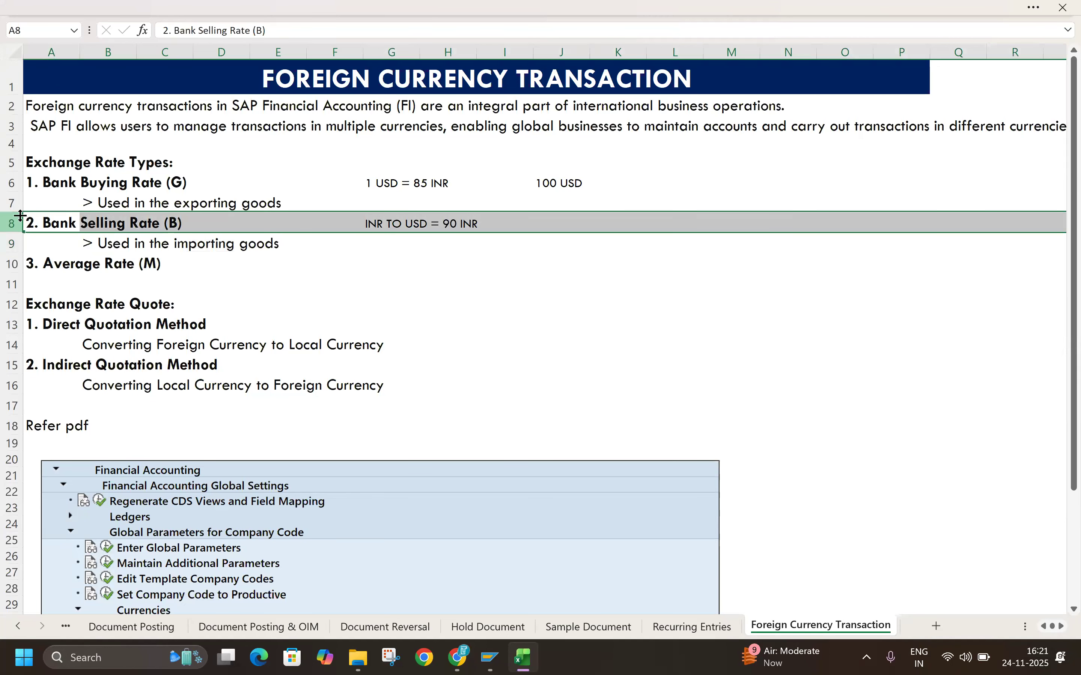
{"action": "left_click", "coordinate": [9, 183]}
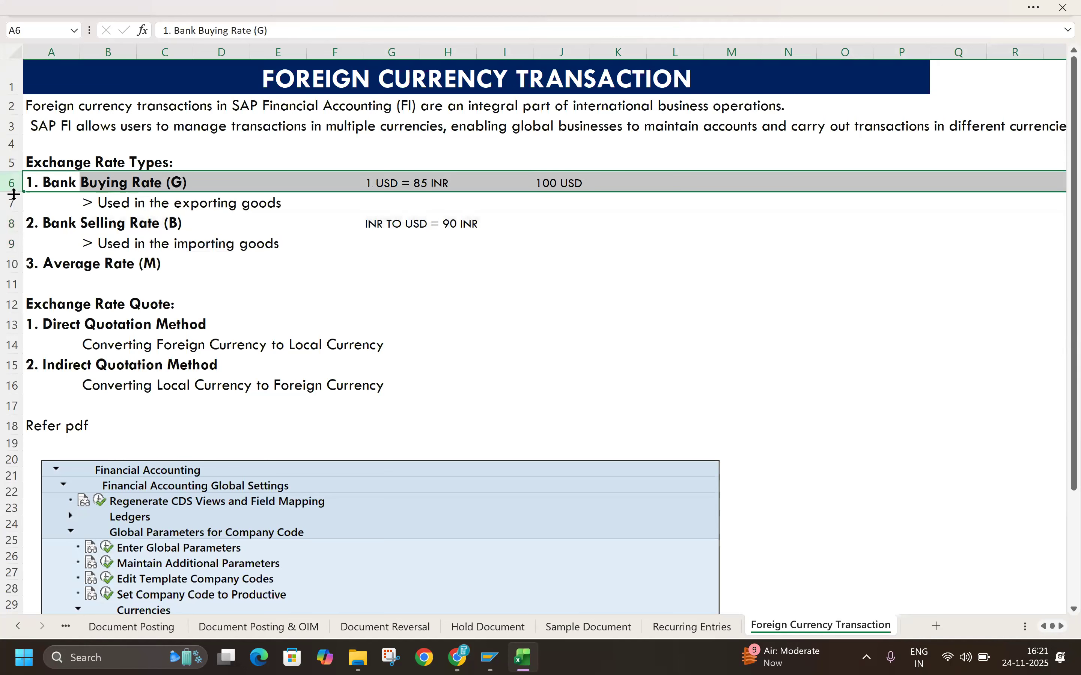
{"action": "left_click", "coordinate": [11, 223]}
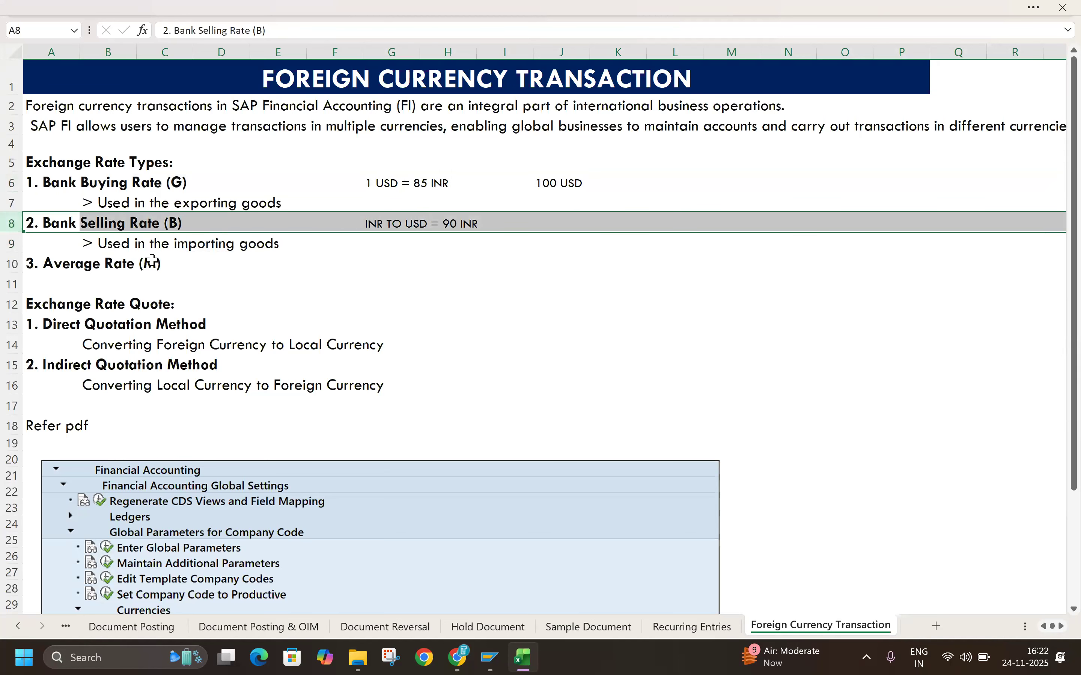
{"action": "left_click", "coordinate": [88, 244]}
{"action": "left_click_drag", "start_coordinate": [88, 244], "coordinate": [277, 243]}
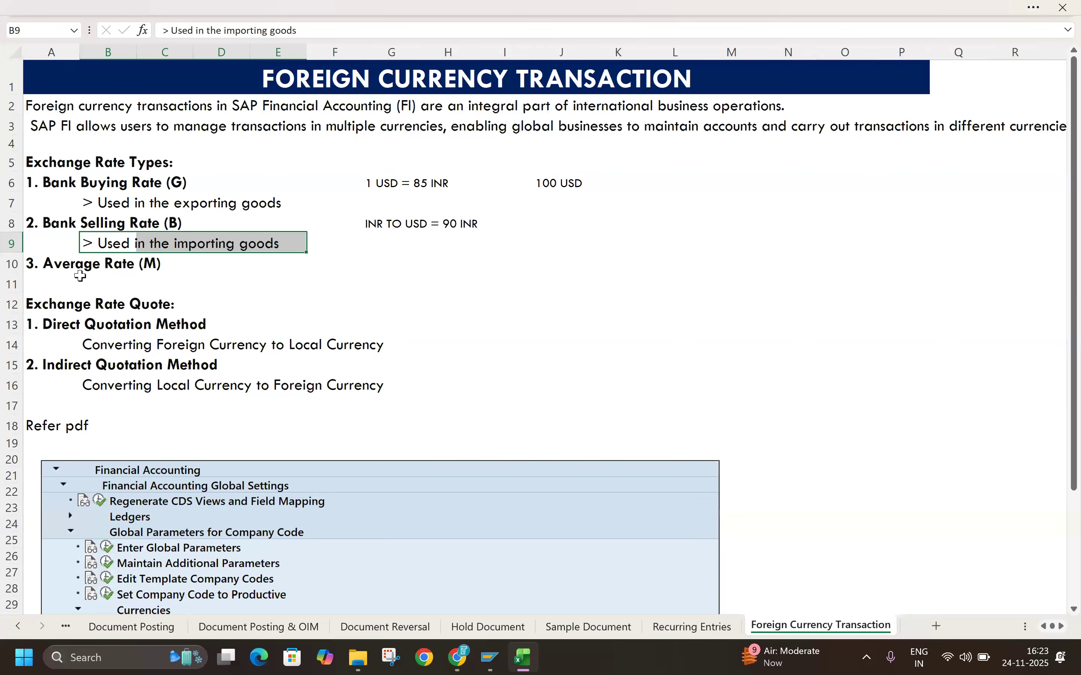
Step: Examine the Exchange Rate Quote section's direct and indirect quotation methods and the Financial Accounting configuration tree below it
{"action": "left_click_drag", "start_coordinate": [31, 306], "coordinate": [217, 303]}
{"action": "left_click_drag", "start_coordinate": [31, 163], "coordinate": [162, 159]}
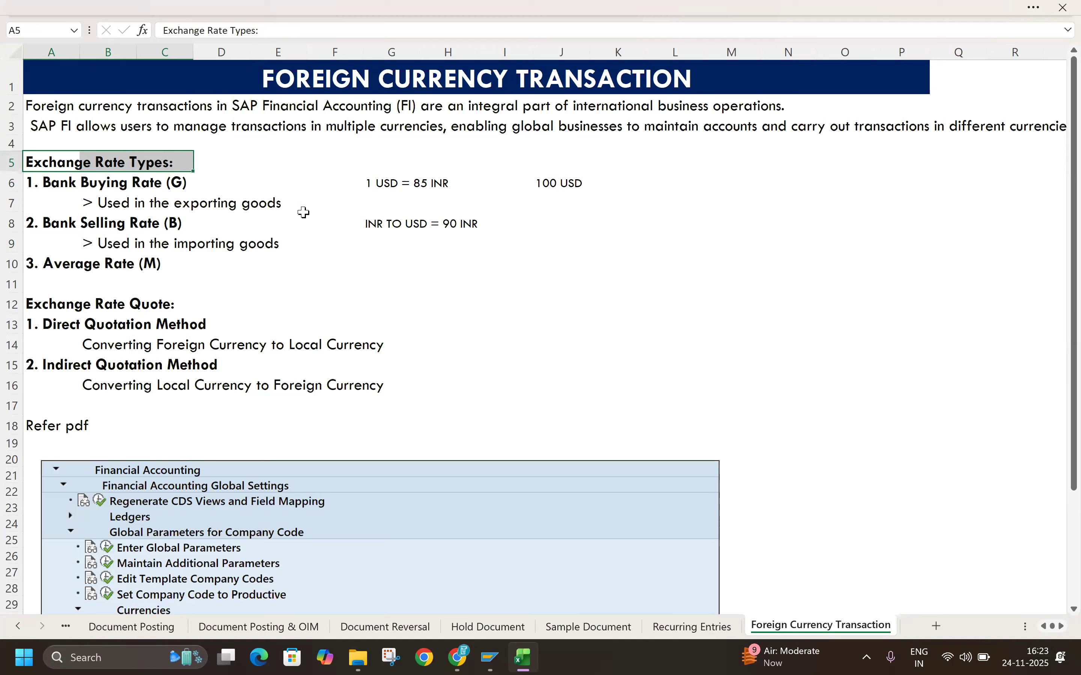
{"action": "left_click_drag", "start_coordinate": [37, 307], "coordinate": [190, 308]}
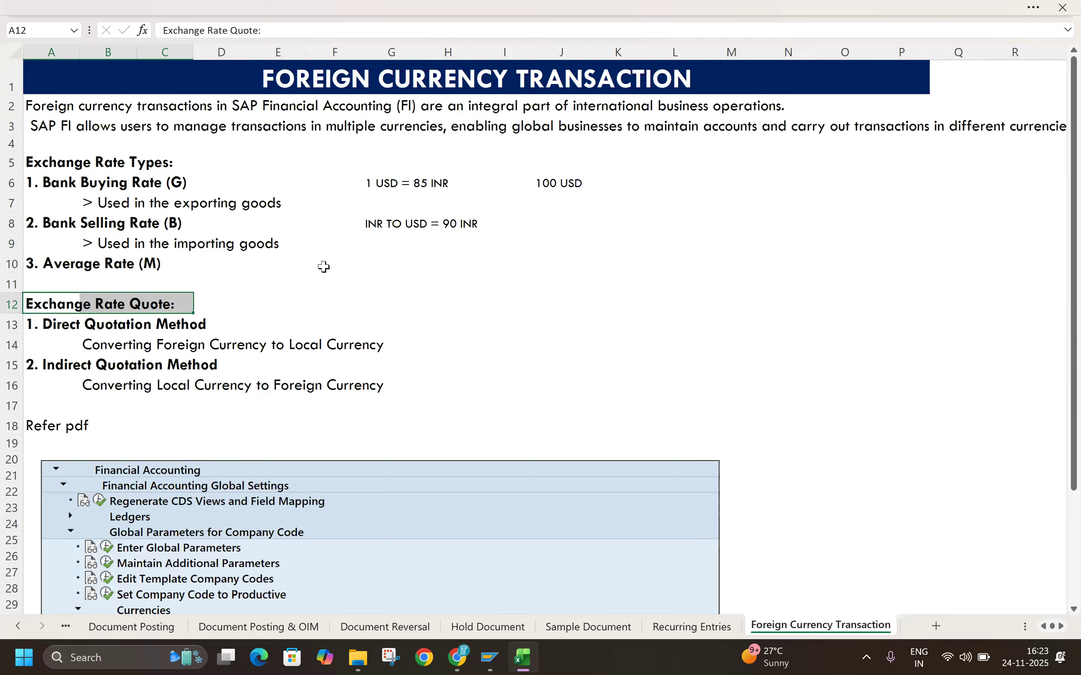
{"action": "left_click_drag", "start_coordinate": [50, 333], "coordinate": [234, 321]}
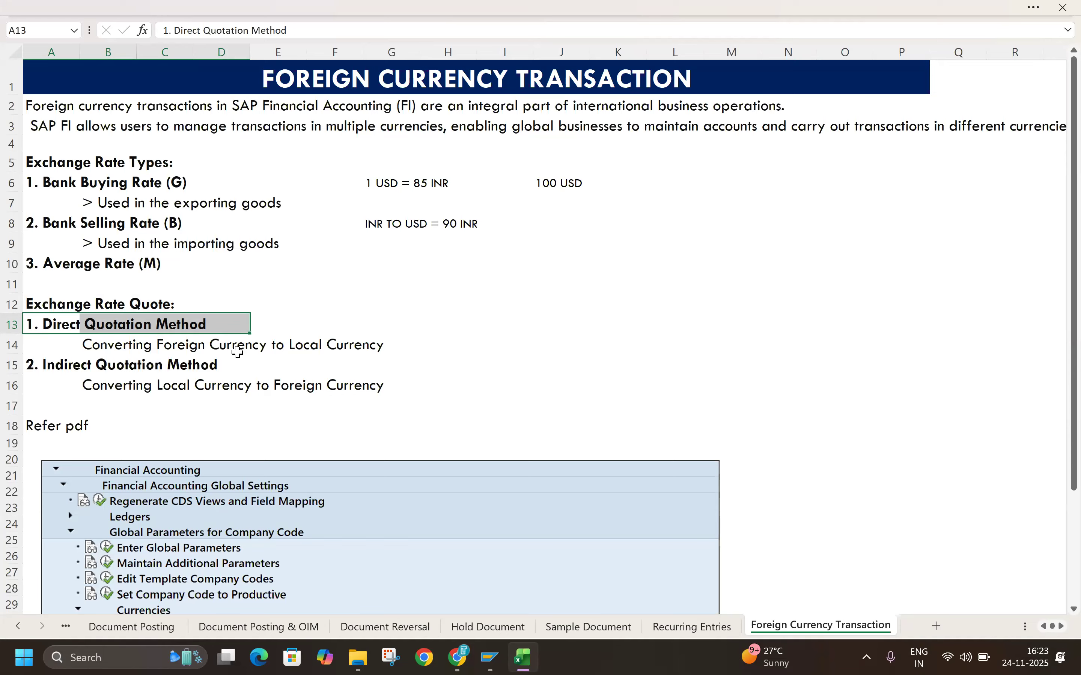
{"action": "left_click_drag", "start_coordinate": [100, 344], "coordinate": [384, 353]}
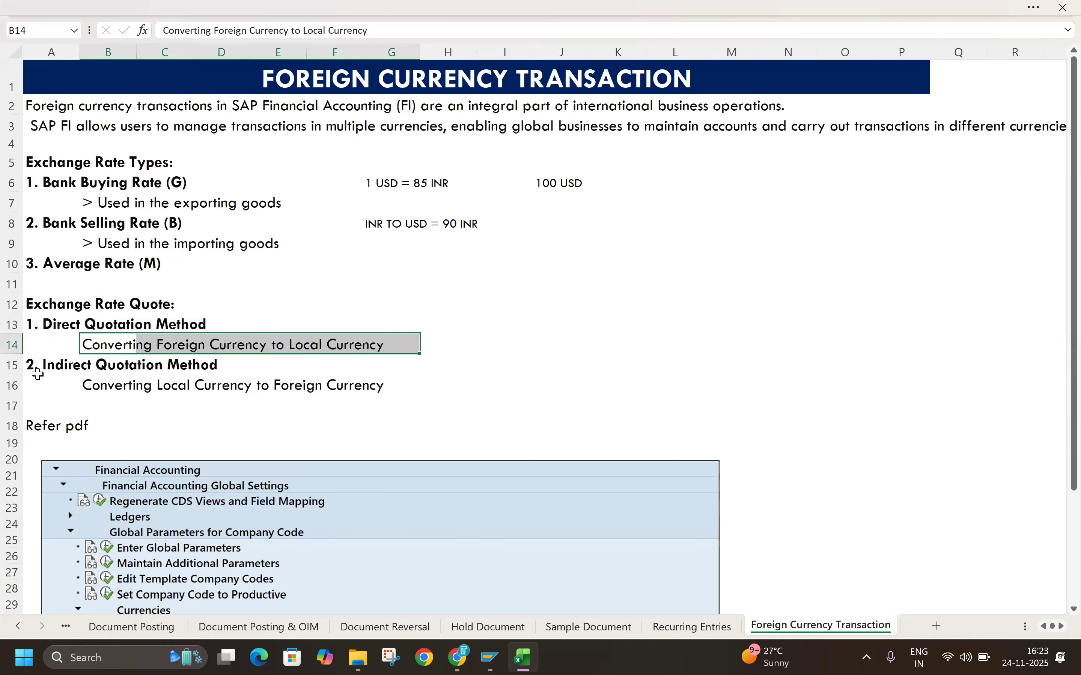
{"action": "left_click_drag", "start_coordinate": [86, 386], "coordinate": [405, 379]}
{"action": "left_click", "coordinate": [643, 361]}
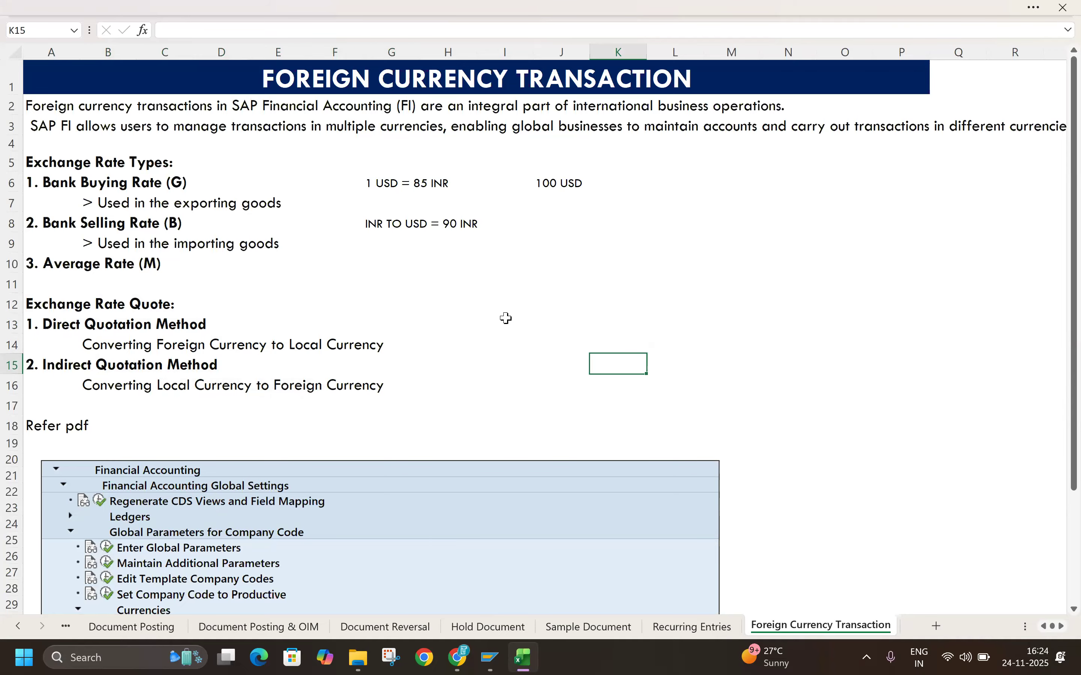
{"action": "scroll", "coordinate": [513, 447], "scroll_direction": "down", "scroll_amount": 2}
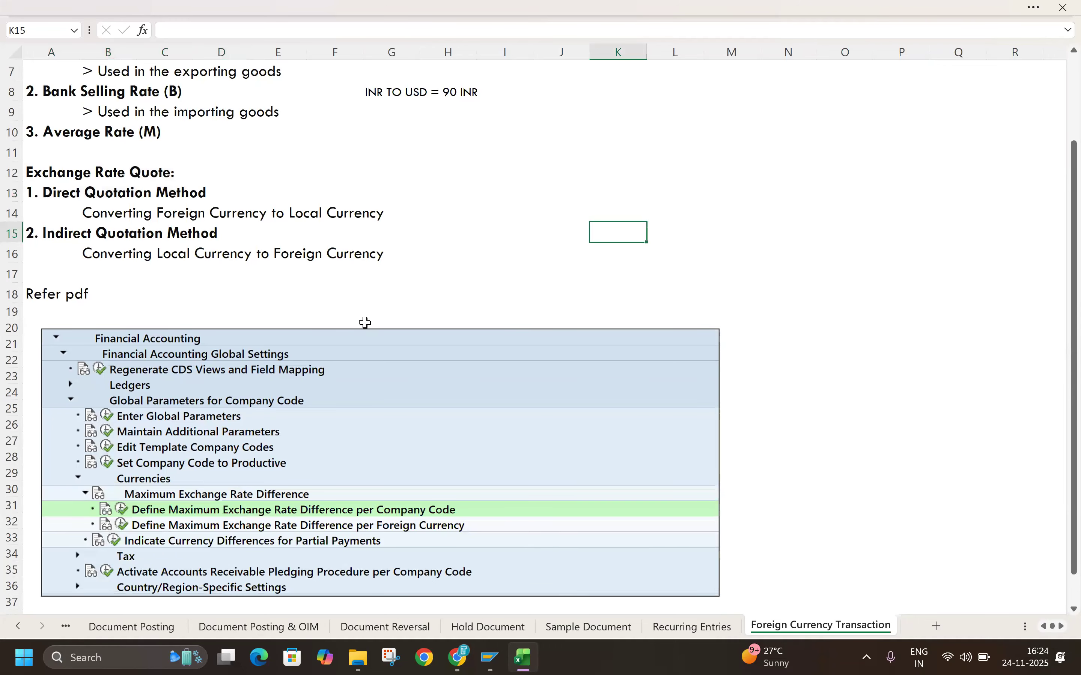
{"action": "scroll", "coordinate": [365, 322], "scroll_direction": "up", "scroll_amount": 1}
{"action": "scroll", "coordinate": [365, 322], "scroll_direction": "up", "scroll_amount": 2}
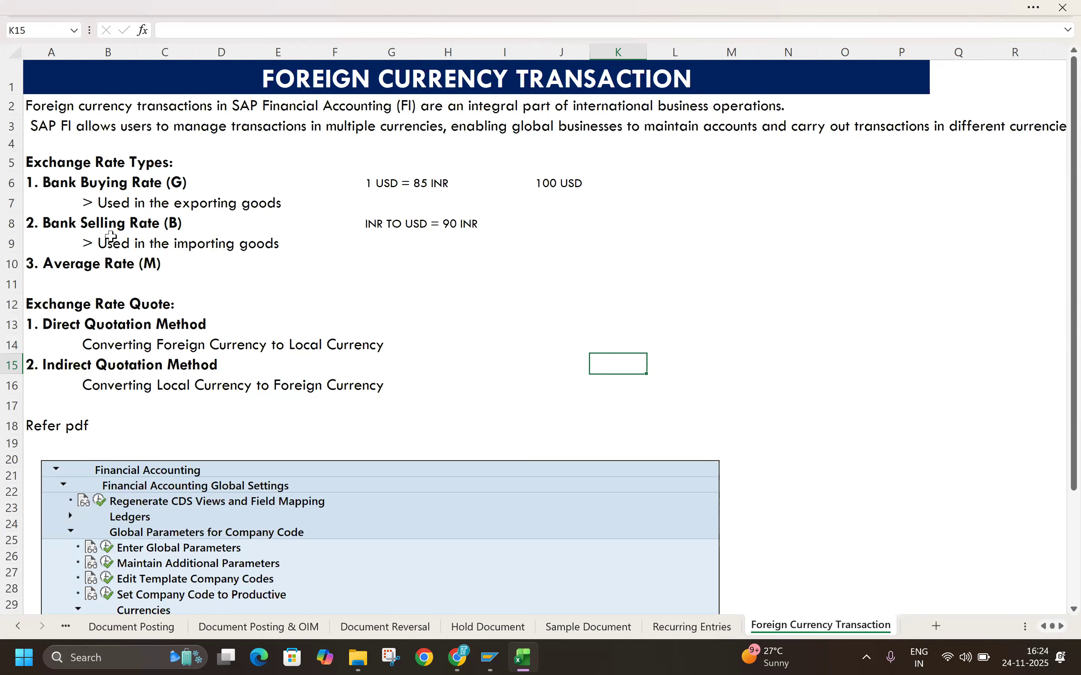
{"action": "scroll", "coordinate": [173, 378], "scroll_direction": "down", "scroll_amount": 3}
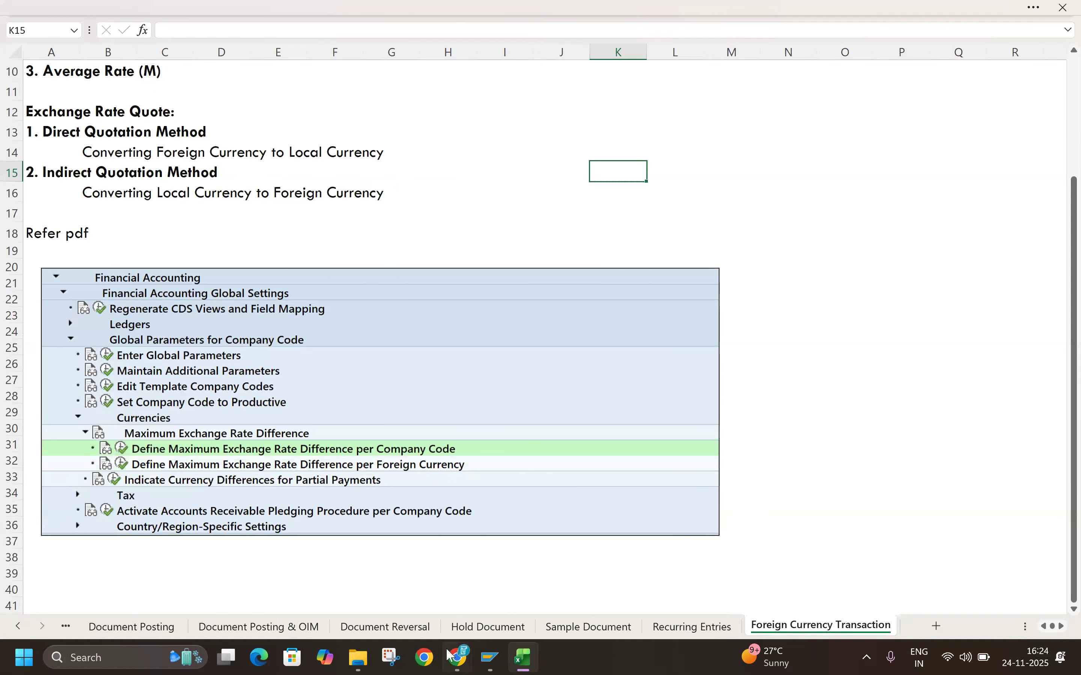
Step: Switch to Chrome, show "4. Foreign Curr Trans Tax on Sales and Purchase.pdf" and read its transaction steps and exchange rate types
{"action": "left_click", "coordinate": [459, 656]}
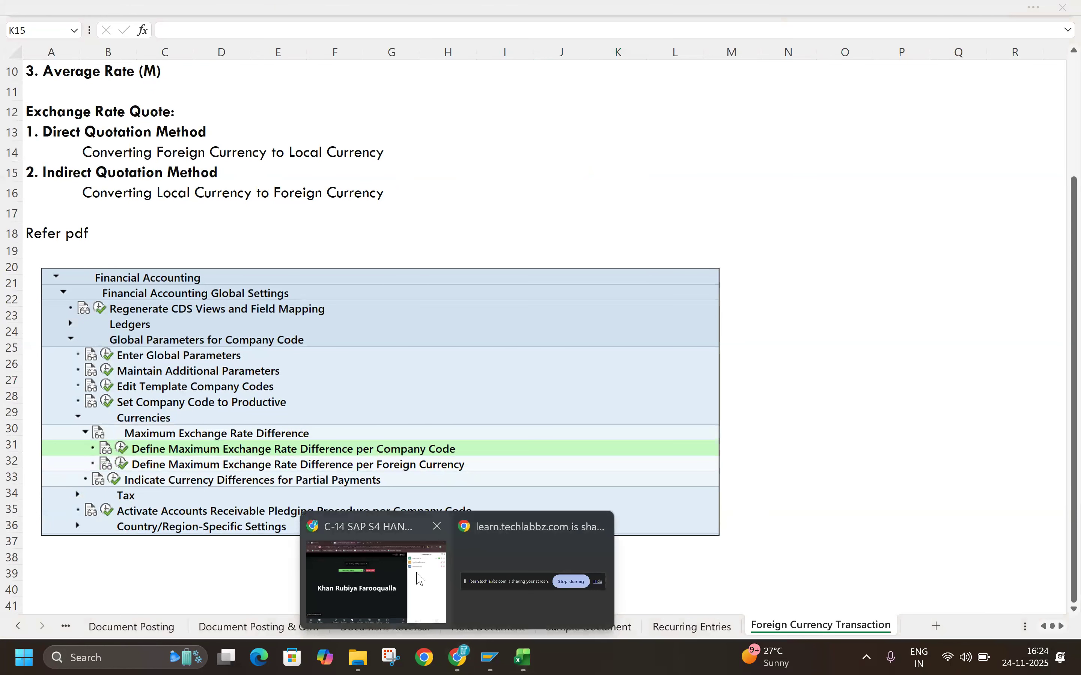
{"action": "left_click", "coordinate": [420, 578]}
{"action": "left_click", "coordinate": [481, 12]}
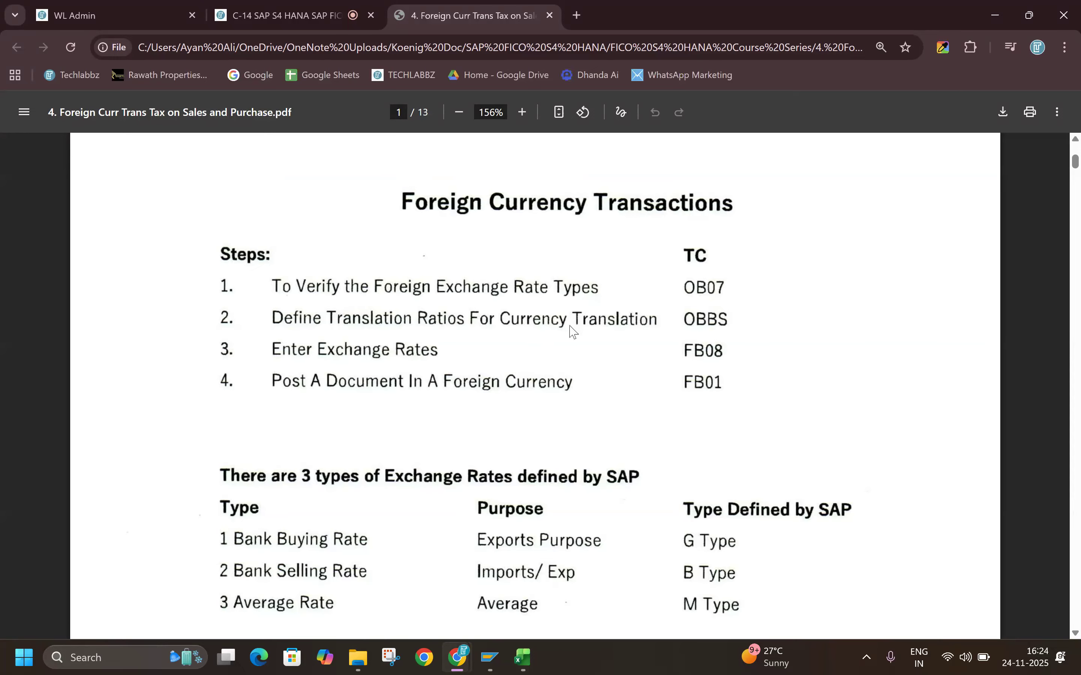
{"action": "scroll", "coordinate": [567, 338], "scroll_direction": "down", "scroll_amount": 5}
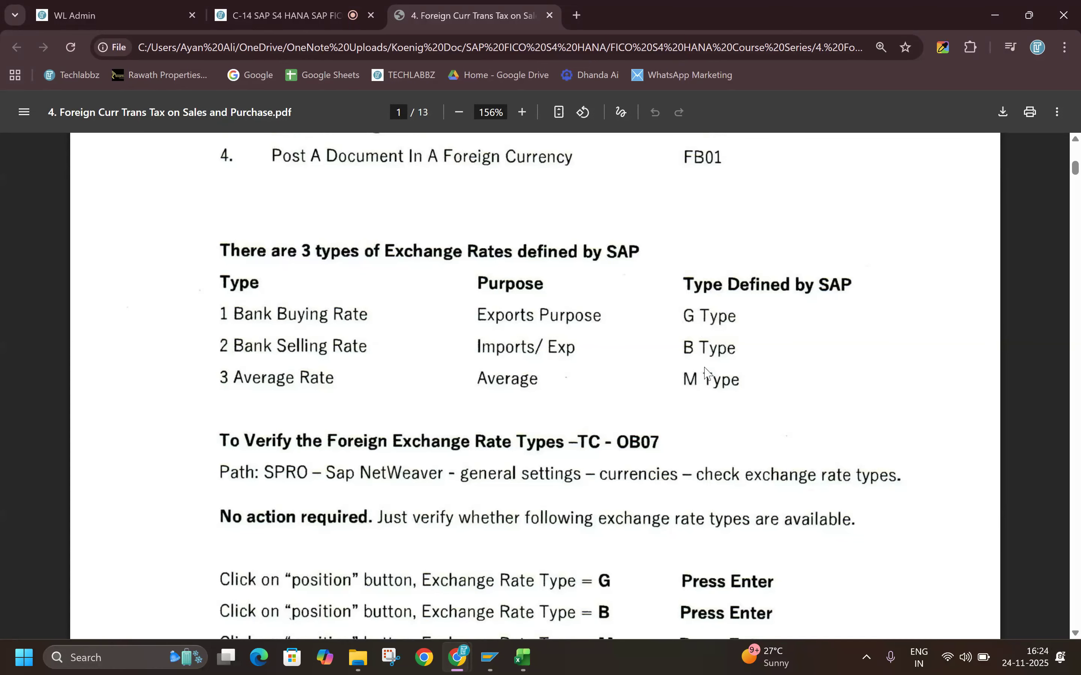
{"action": "scroll", "coordinate": [467, 402], "scroll_direction": "down", "scroll_amount": 3}
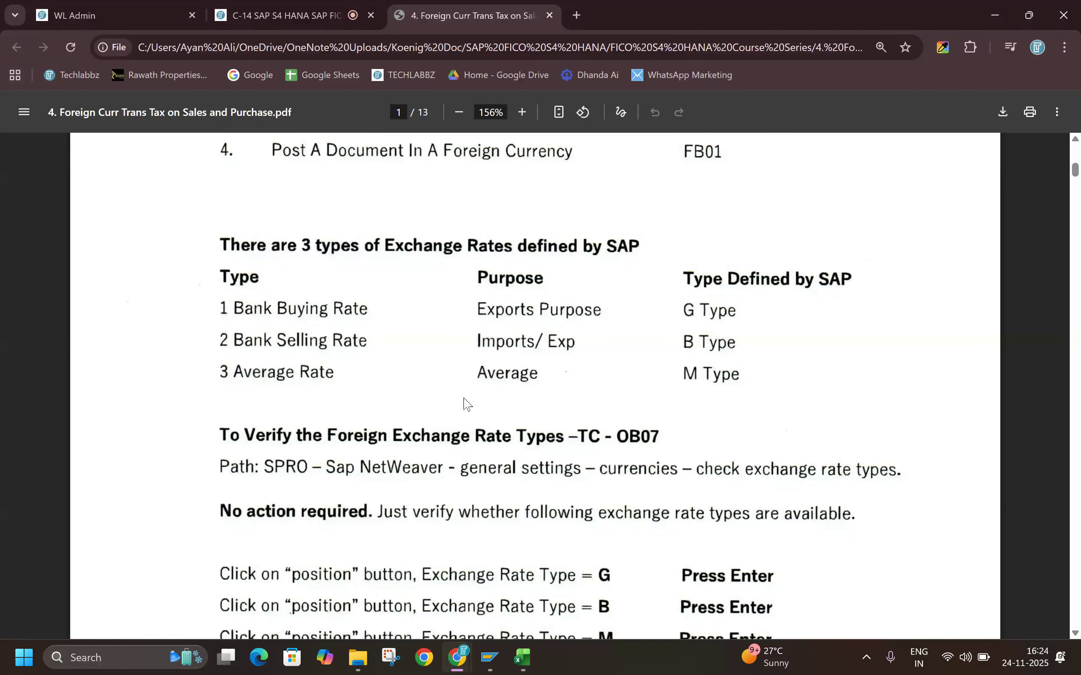
Step: Read the PDF's section on verifying exchange rate types and switch to SAP to open them in transaction OB07
{"action": "scroll", "coordinate": [467, 404], "scroll_direction": "down", "scroll_amount": 1}
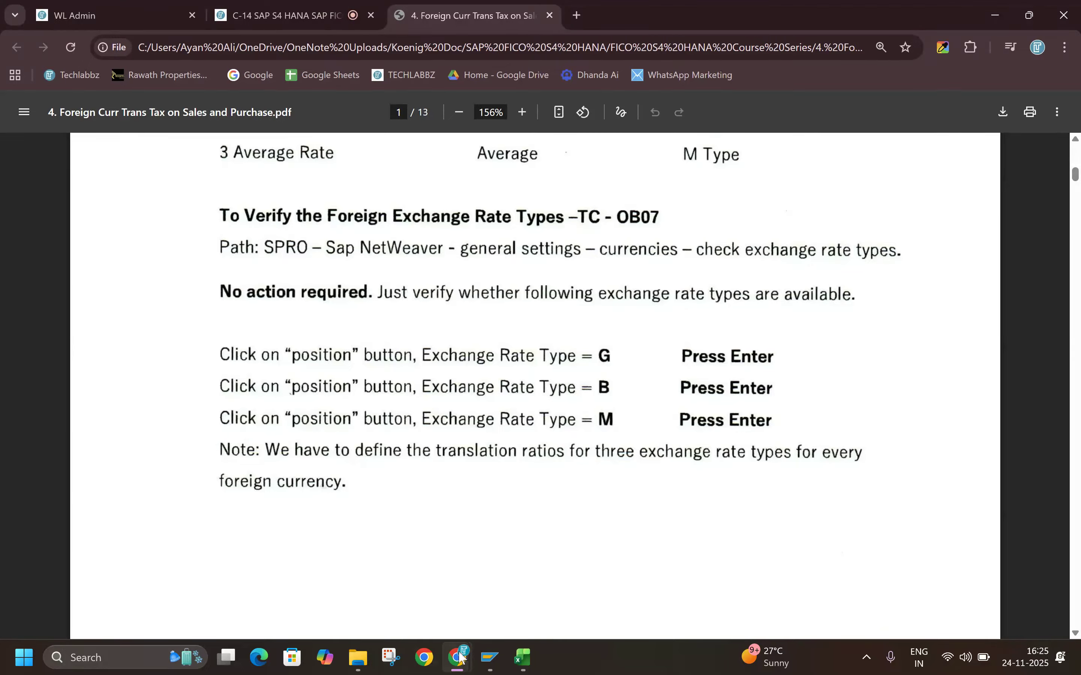
{"action": "mouse_move", "coordinate": [459, 657]}
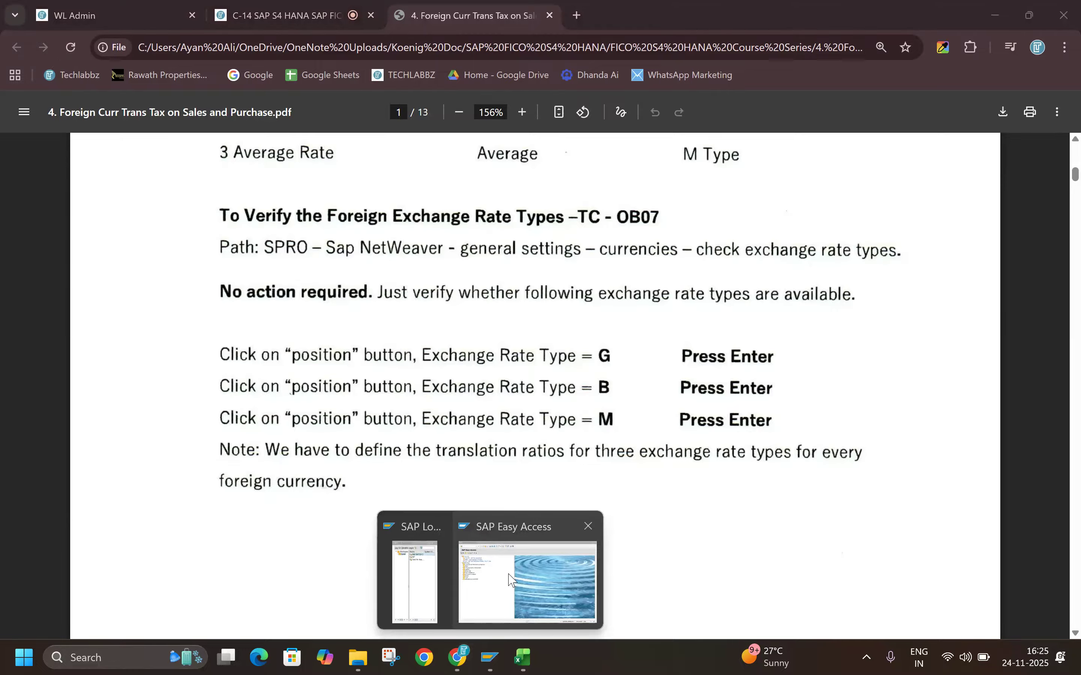
{"action": "left_click", "coordinate": [511, 581]}
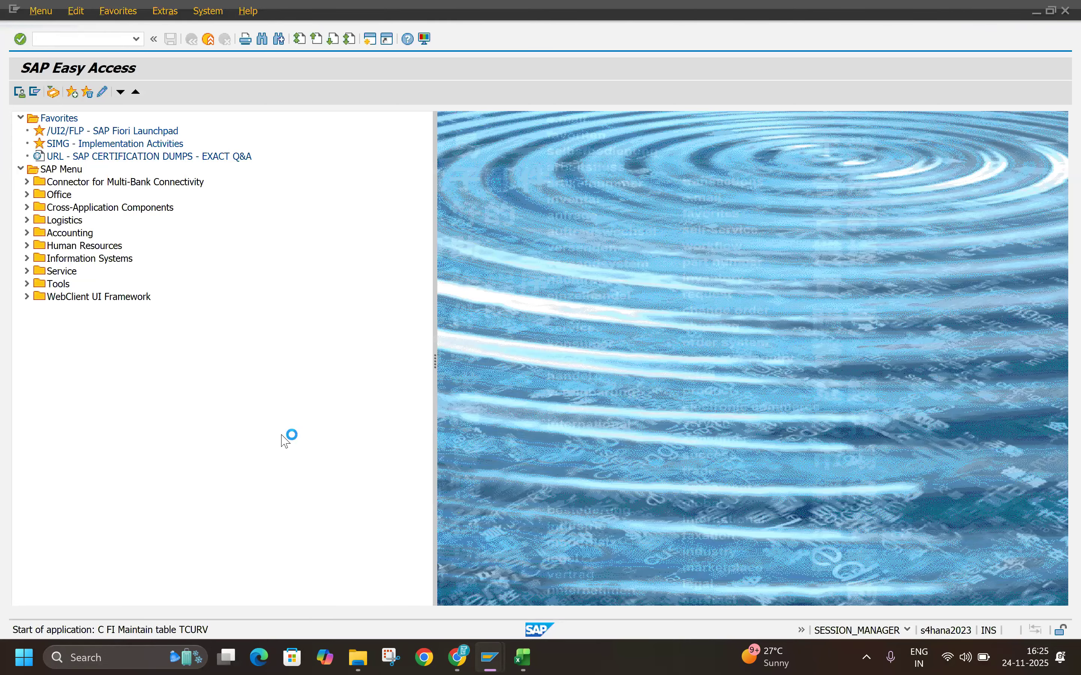
{"action": "key", "text": "alt+Tab"}
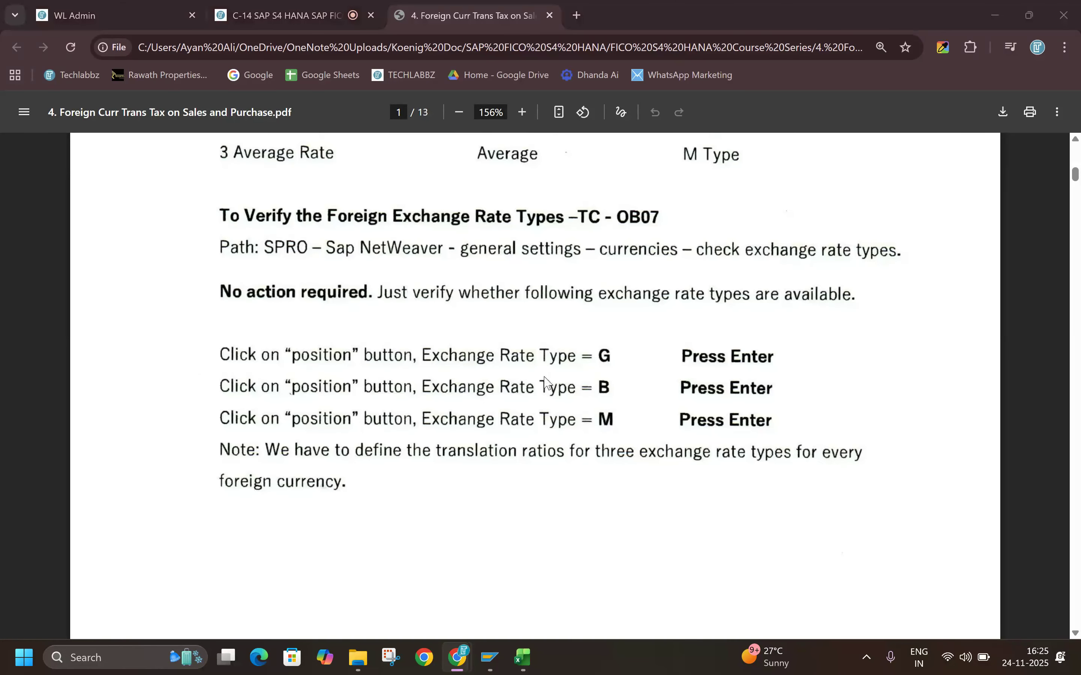
{"action": "key", "text": "alt+Tab"}
{"action": "key", "text": "alt+Tab"}
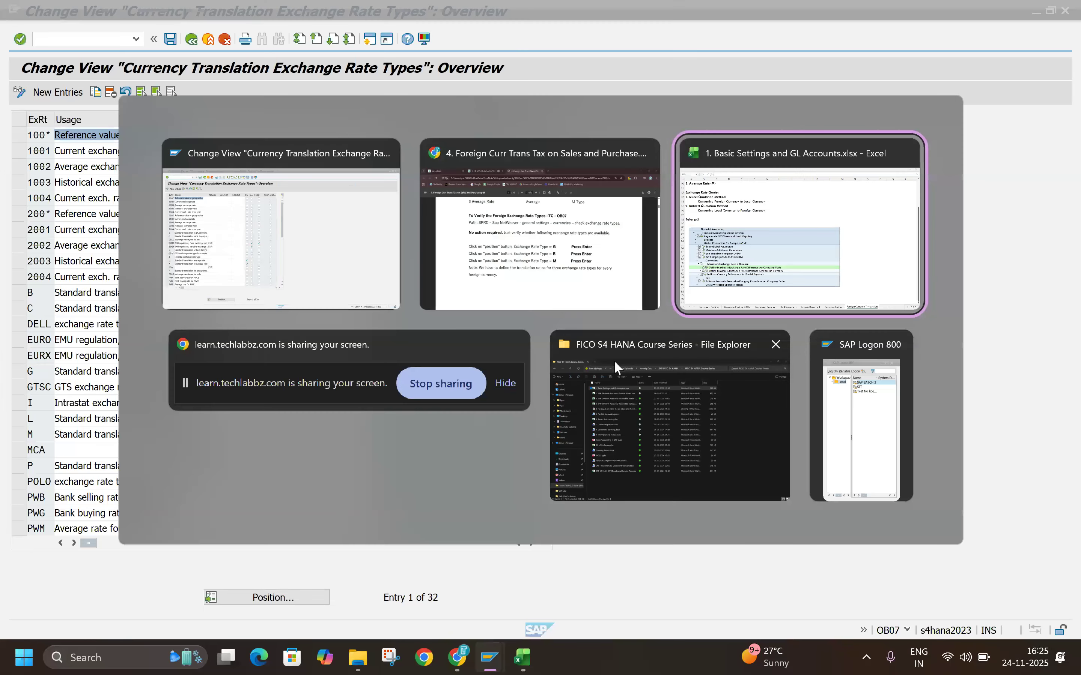
{"action": "key", "text": "alt+Tab"}
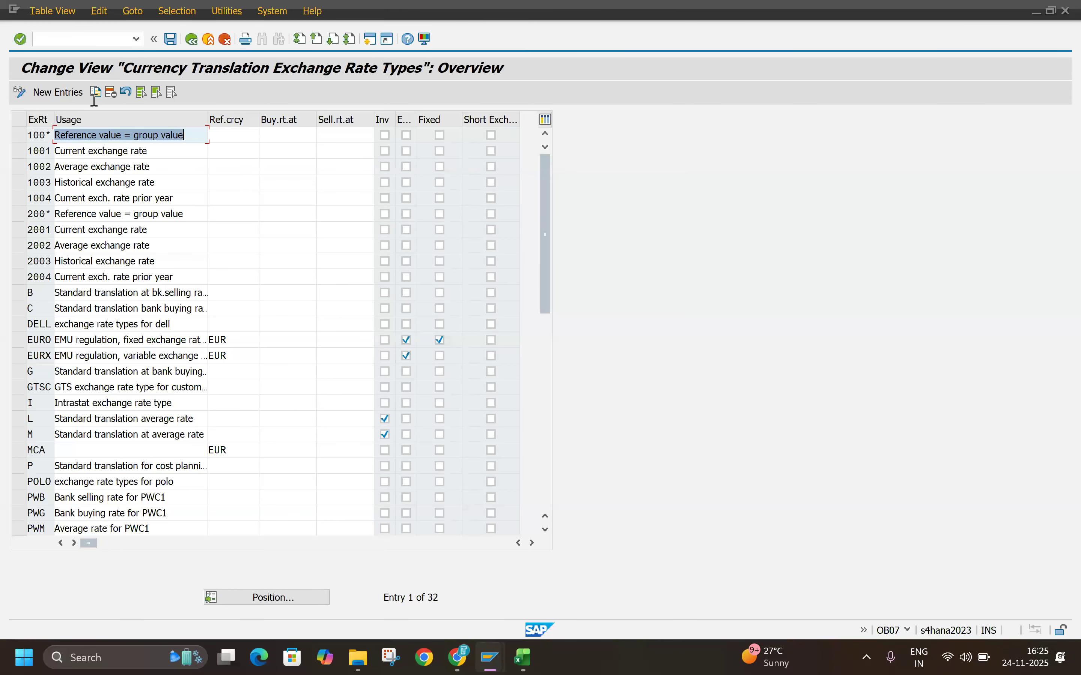
Step: Position the exchange rate type list at B and check that types B, M and G are defined
{"action": "left_click", "coordinate": [257, 600]}
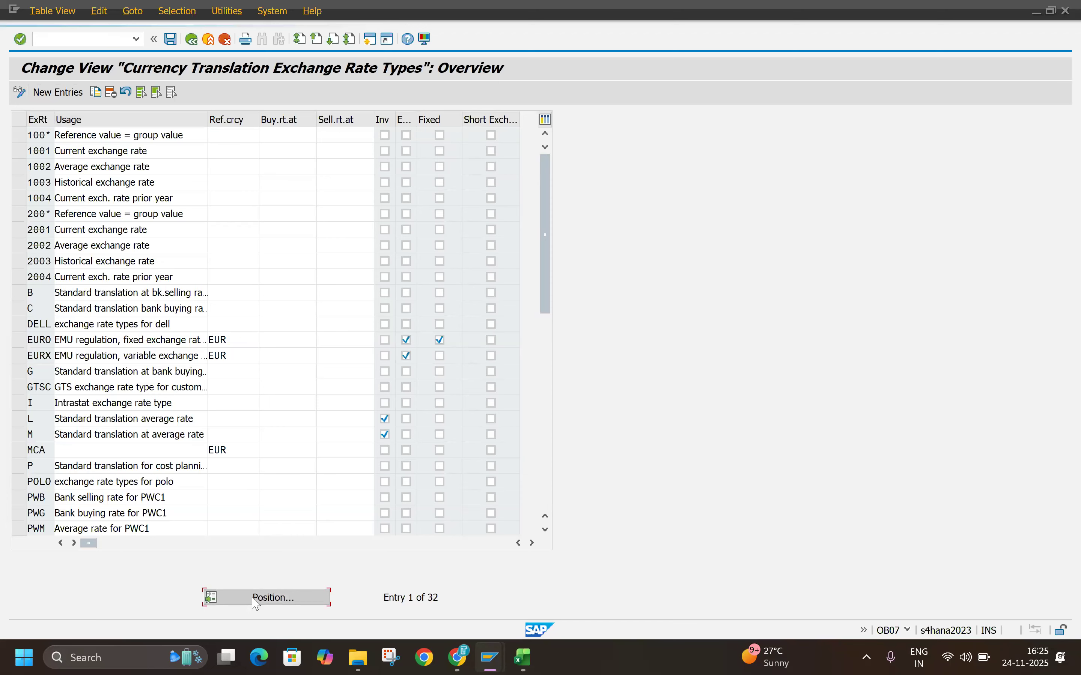
{"action": "type", "text": "B"}
{"action": "key", "text": "Return"}
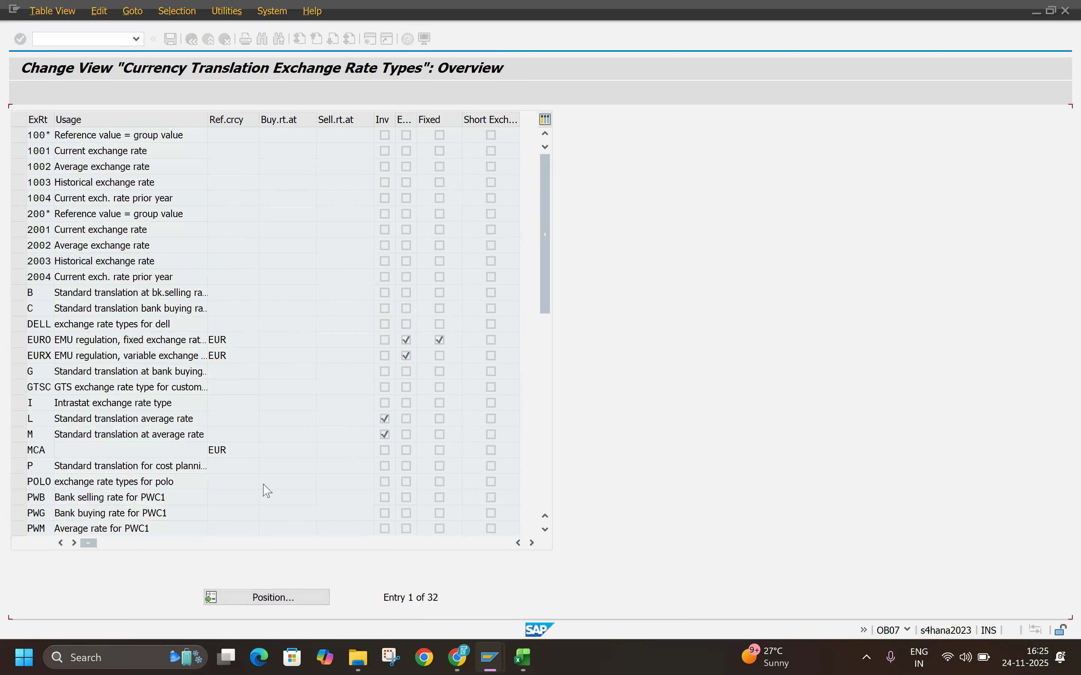
{"action": "left_click_drag", "start_coordinate": [193, 135], "coordinate": [2, 161]}
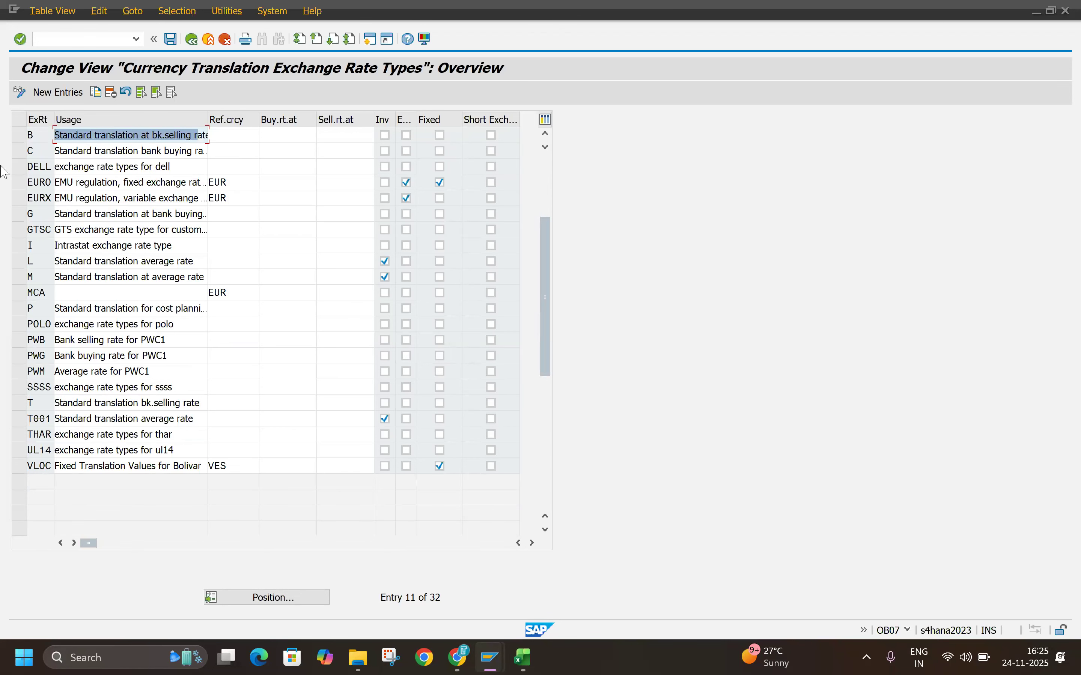
{"action": "left_click_drag", "start_coordinate": [198, 277], "coordinate": [6, 289]}
{"action": "left_click_drag", "start_coordinate": [174, 214], "coordinate": [18, 219]}
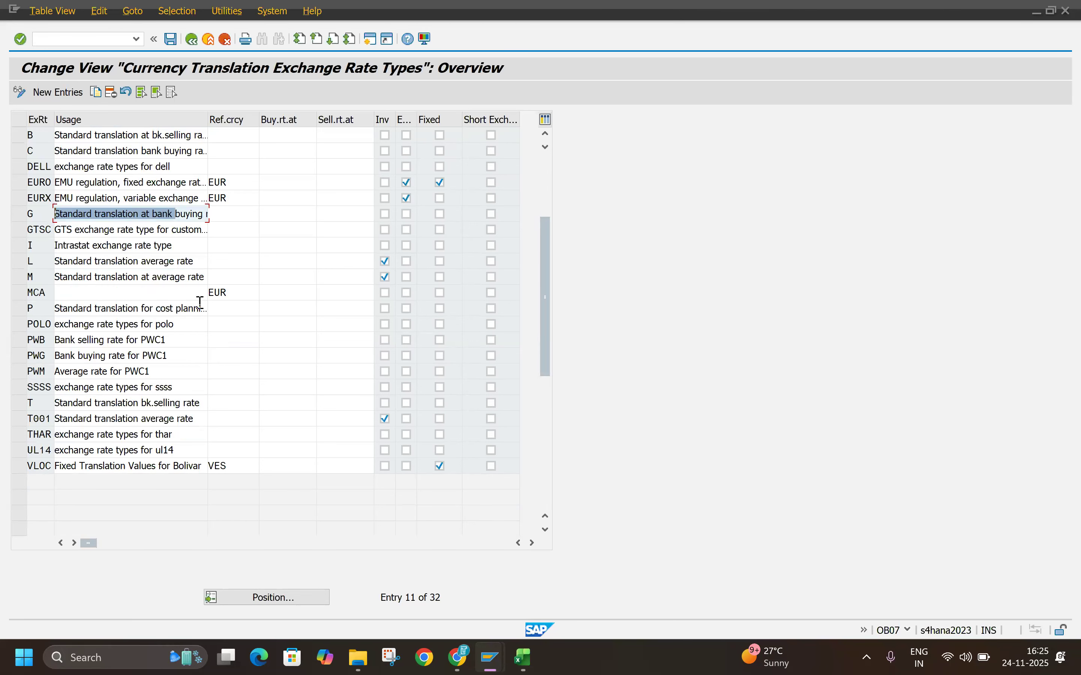
Step: Switch to Chrome and read the PDF's note on translation ratios and its OBBS section
{"action": "key", "text": "alt+Tab"}
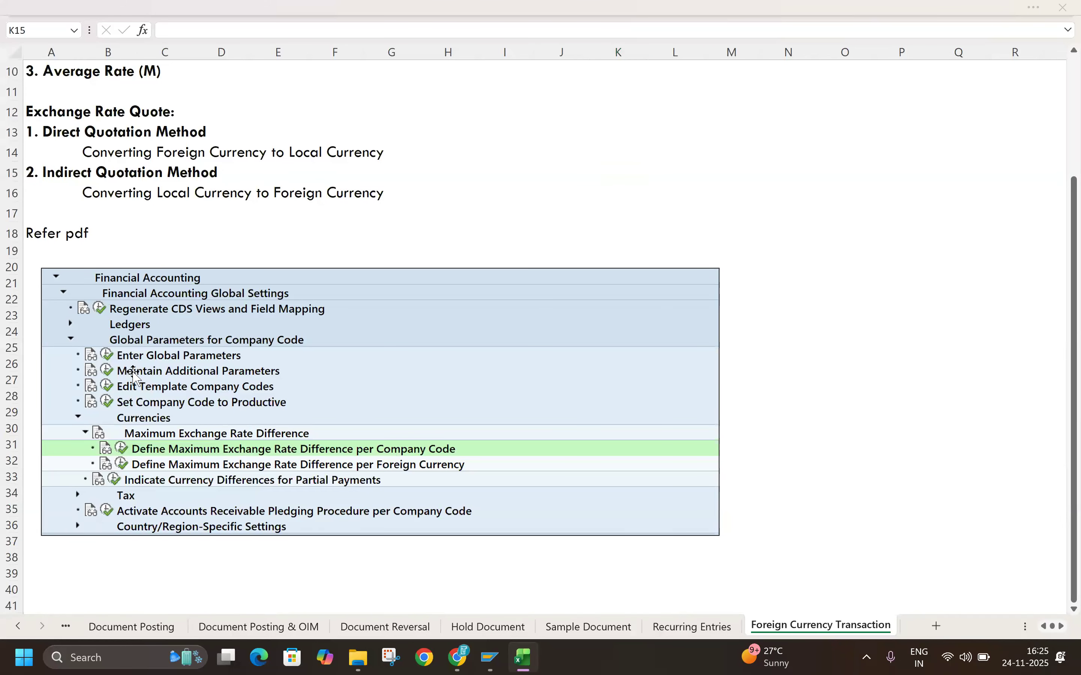
{"action": "key", "text": "alt+Tab"}
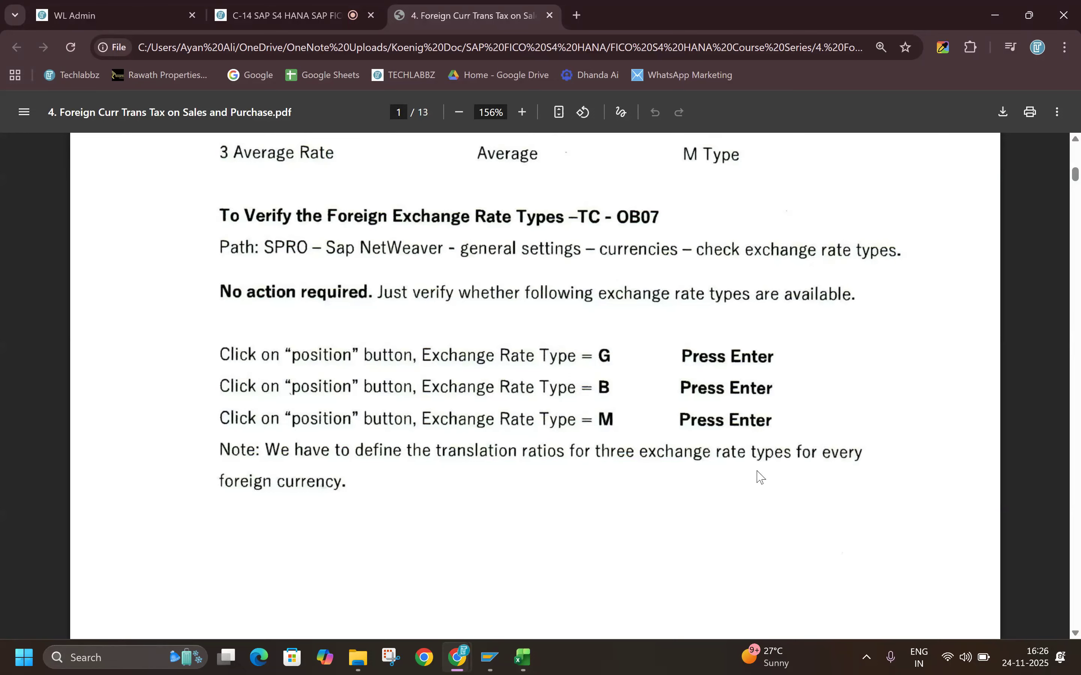
{"action": "scroll", "coordinate": [594, 431], "scroll_direction": "down", "scroll_amount": 8}
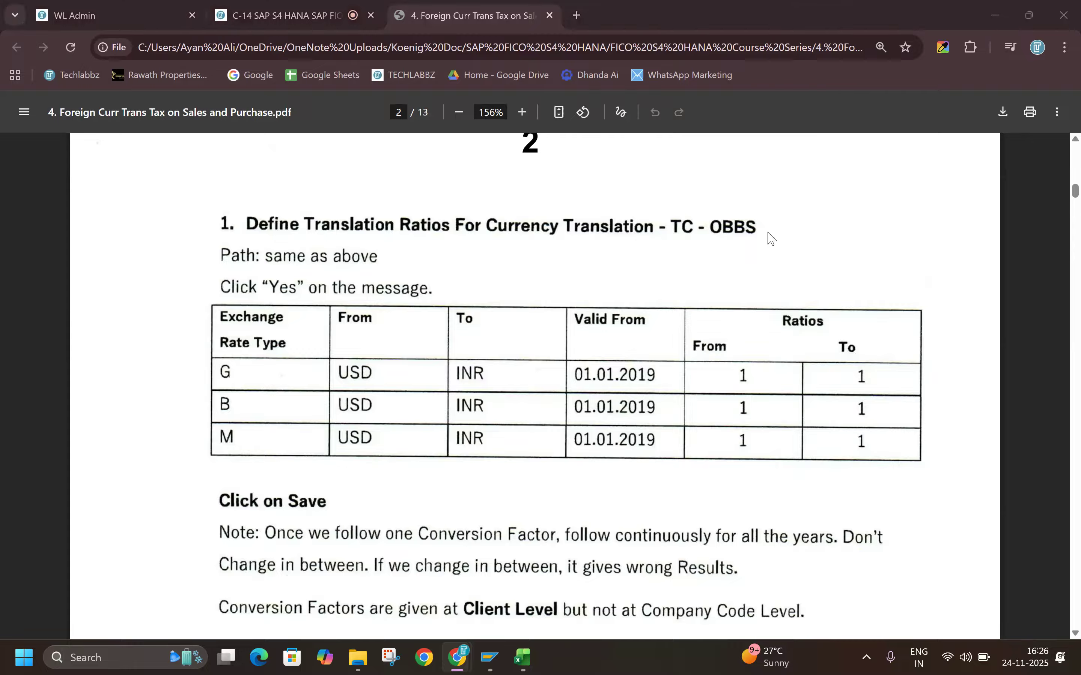
Step: Switch to SAP, open transaction OBBS for translation ratios and accept the warning about changing translation factors
{"action": "key", "text": "alt+Tab"}
{"action": "left_click", "coordinate": [98, 39]}
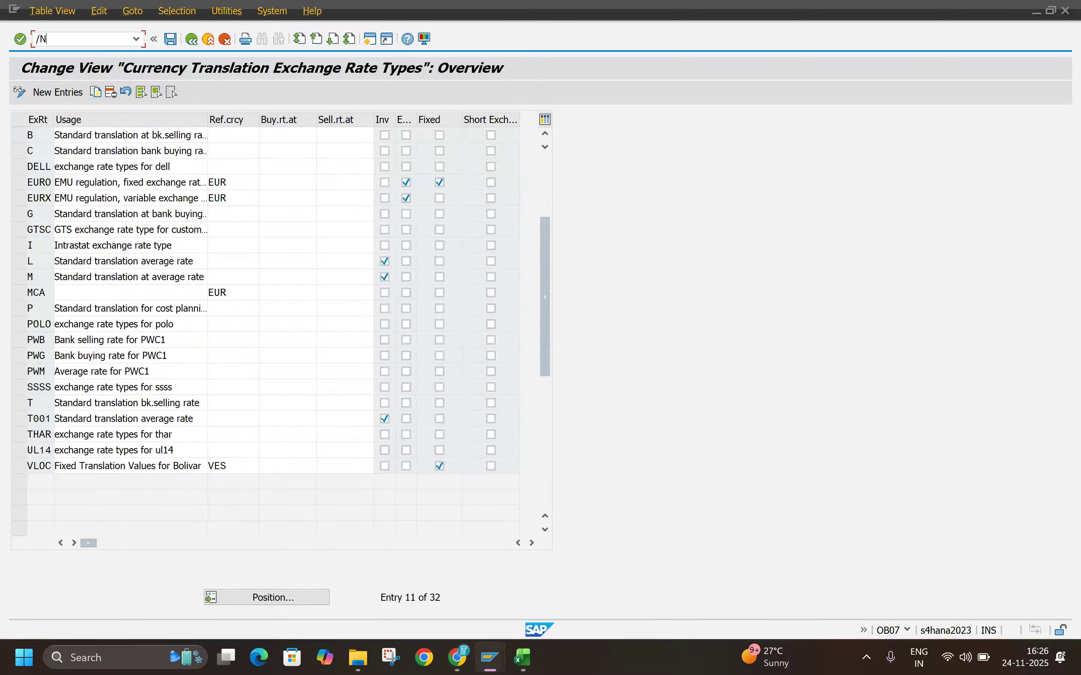
{"action": "key", "text": "Return"}
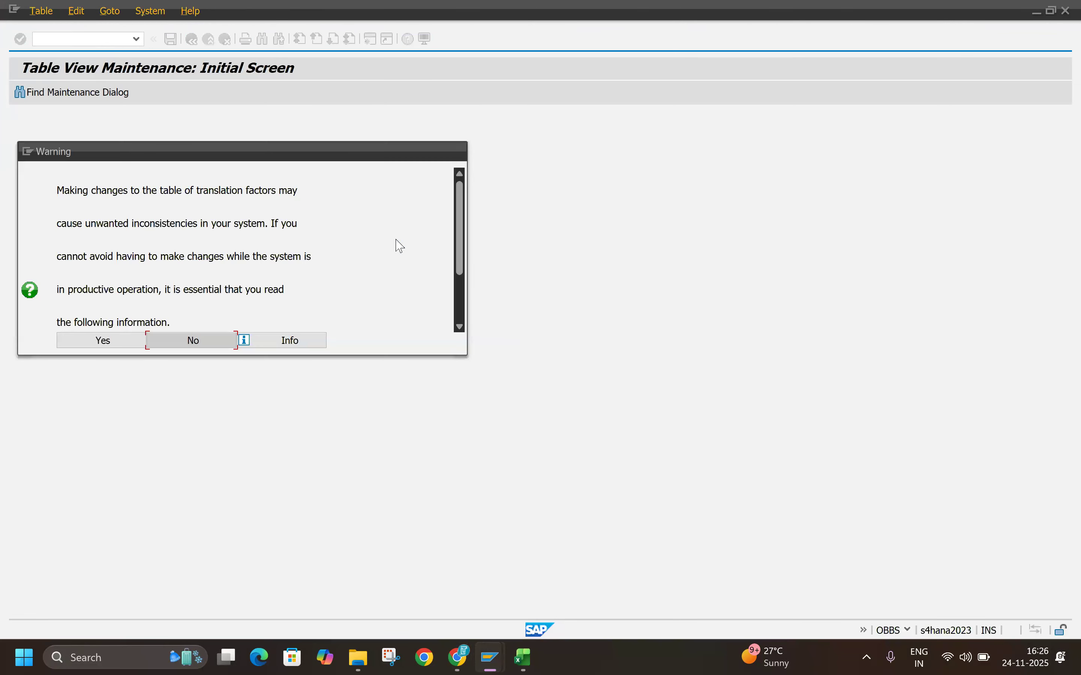
{"action": "left_click", "coordinate": [117, 345]}
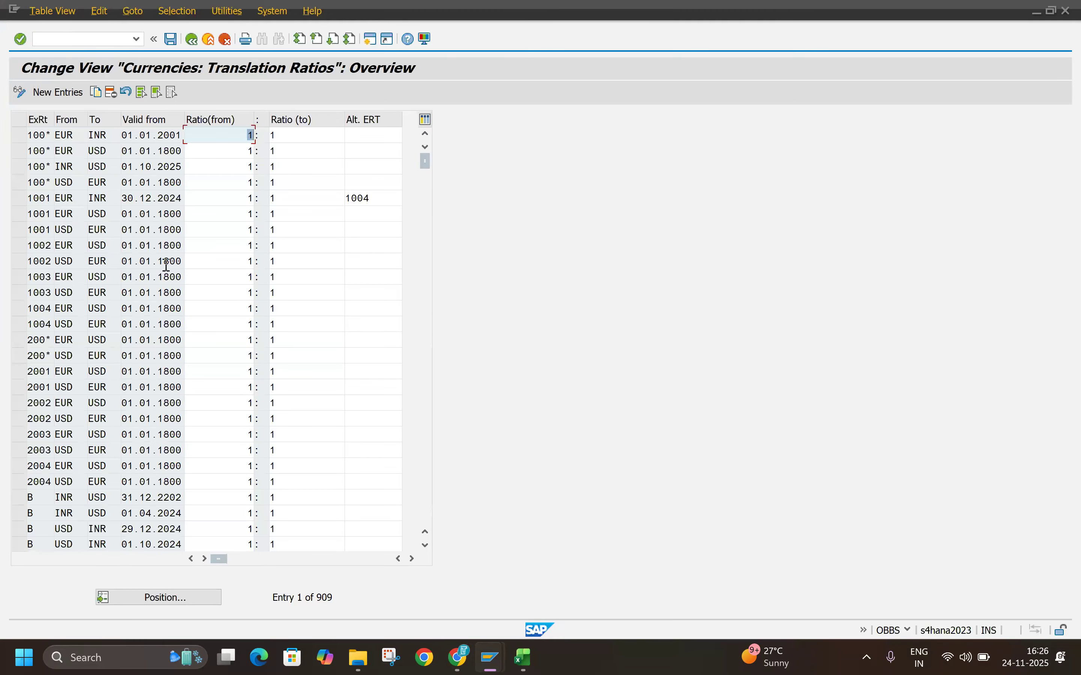
Step: Start new translation ratio entries and enter exchange rate types G, B and M in the first three rows
{"action": "left_click", "coordinate": [63, 94]}
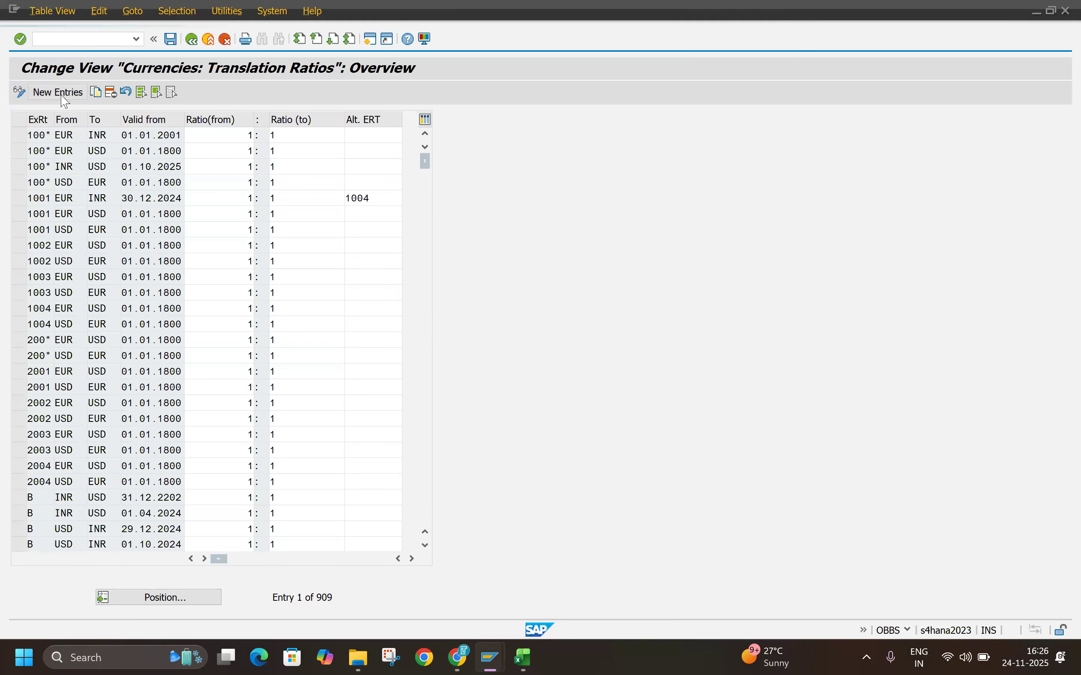
{"action": "key", "text": "alt+Tab"}
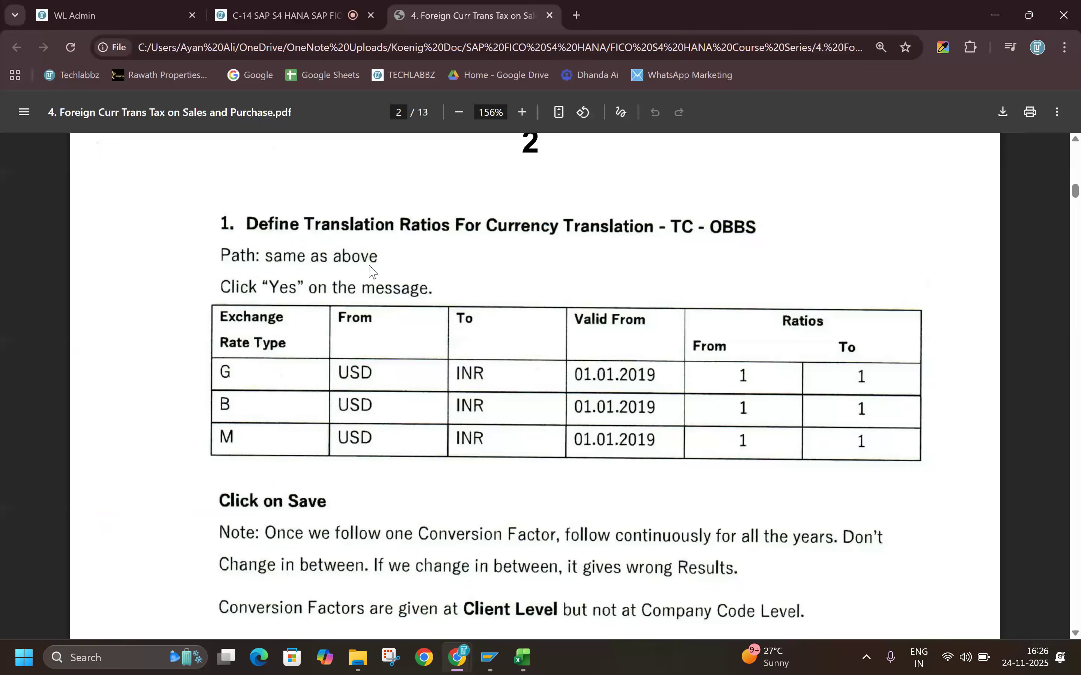
{"action": "key", "text": "alt+Tab"}
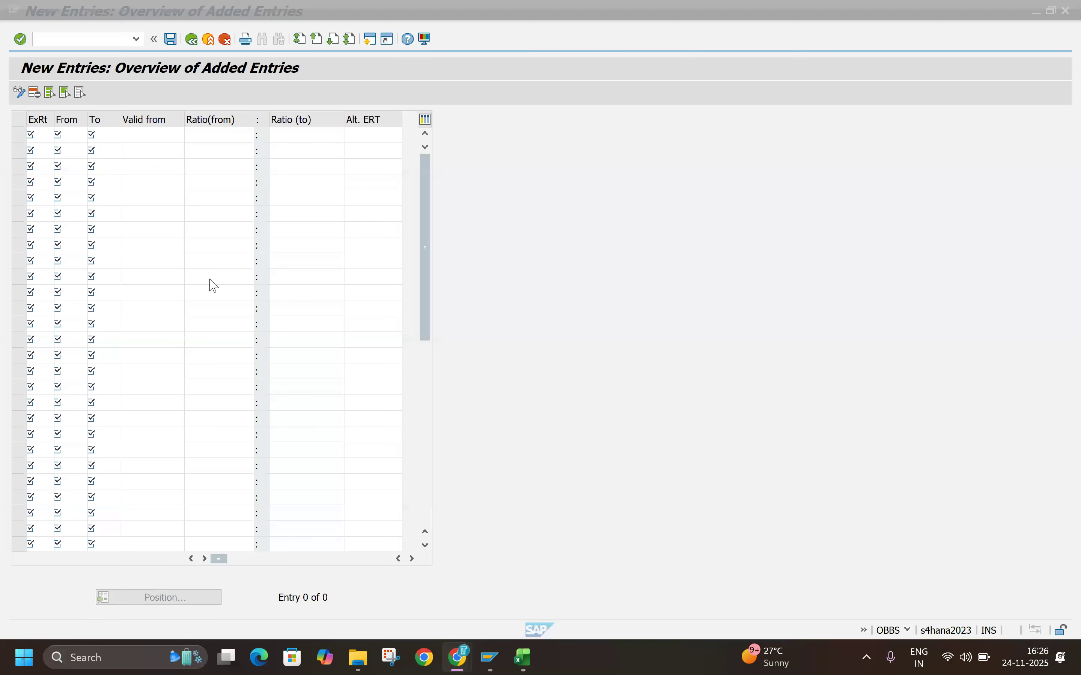
{"action": "left_click", "coordinate": [38, 135]}
{"action": "type", "text": "G"}
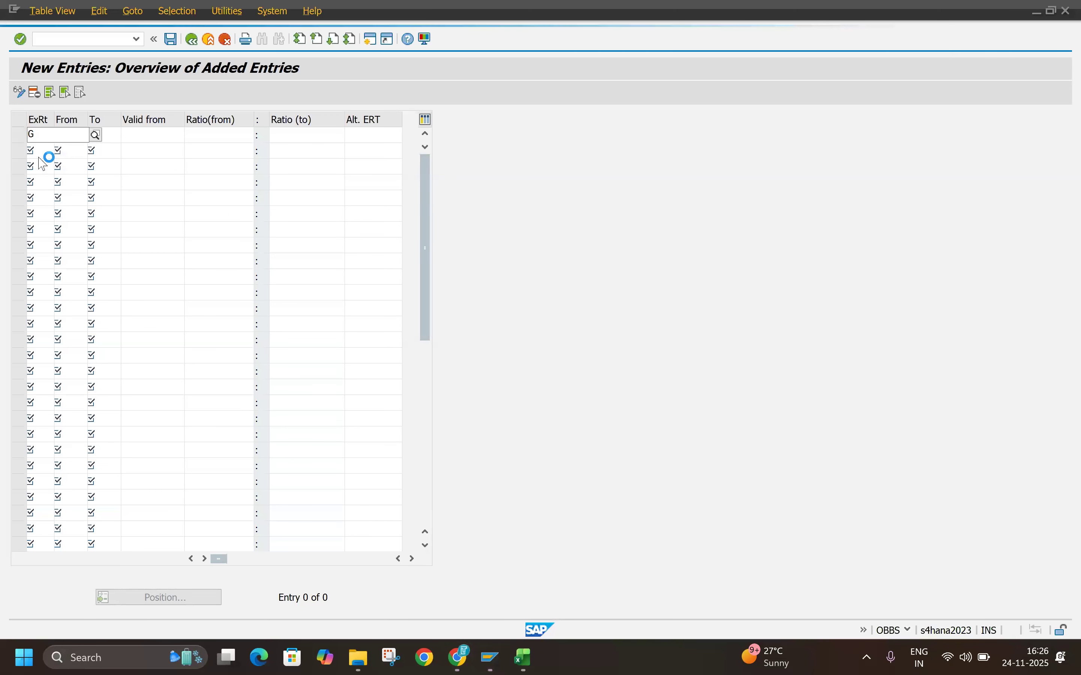
{"action": "left_click", "coordinate": [43, 164]}
{"action": "left_click", "coordinate": [38, 152]}
{"action": "key", "text": "Tab"}
{"action": "key", "text": "Return"}
{"action": "left_click", "coordinate": [37, 167]}
{"action": "type", "text": "M"}
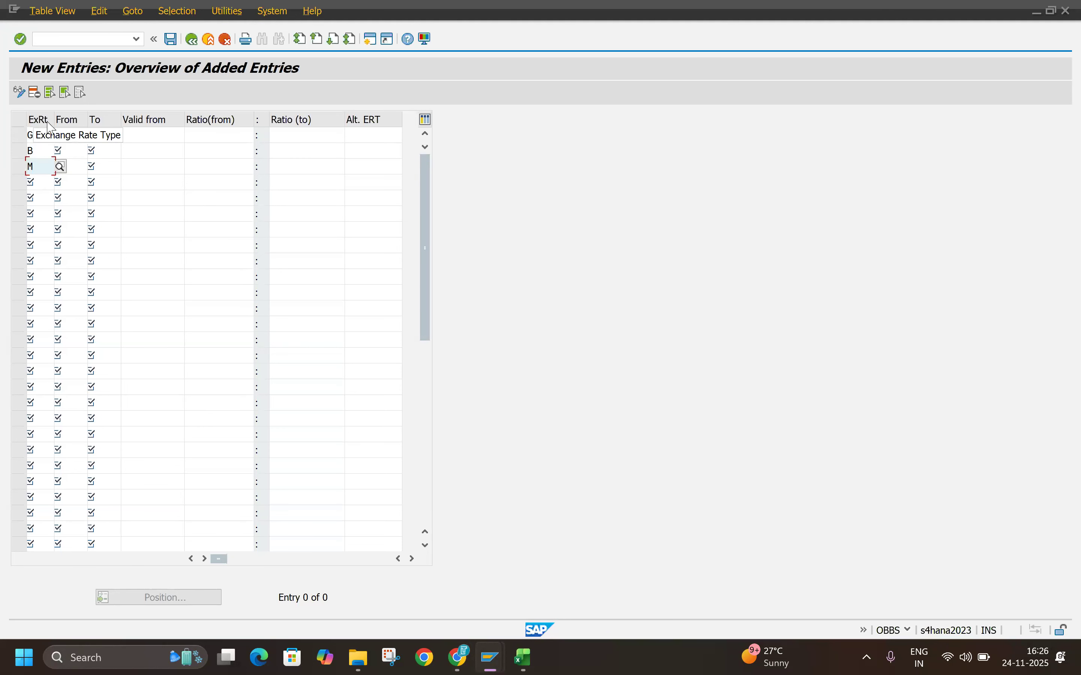
Step: Set the G row to translate from USD to INR, valid from 24.11.2025
{"action": "left_click", "coordinate": [71, 136]}
{"action": "type", "text": "NR"}
{"action": "key", "text": "Tab"}
{"action": "key", "text": "shift+Tab"}
{"action": "key", "text": "BackSpace"}
{"action": "key", "text": "Tab"}
{"action": "type", "text": "USD"}
{"action": "key", "text": "Tab"}
{"action": "type", "text": "INR"}
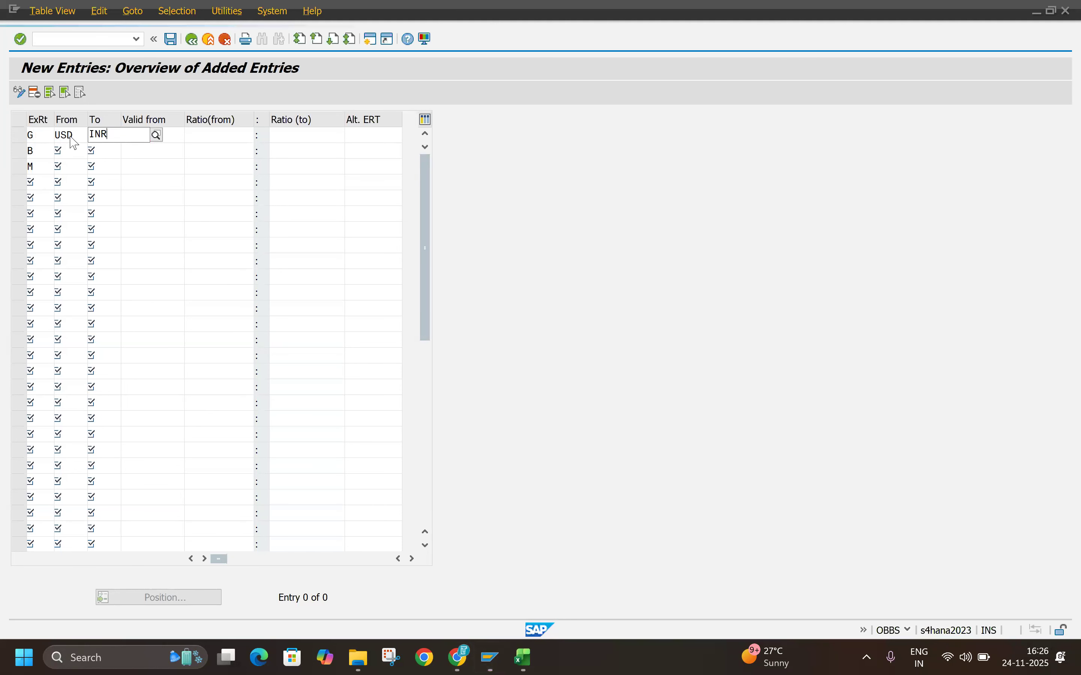
{"action": "key", "text": "Tab"}
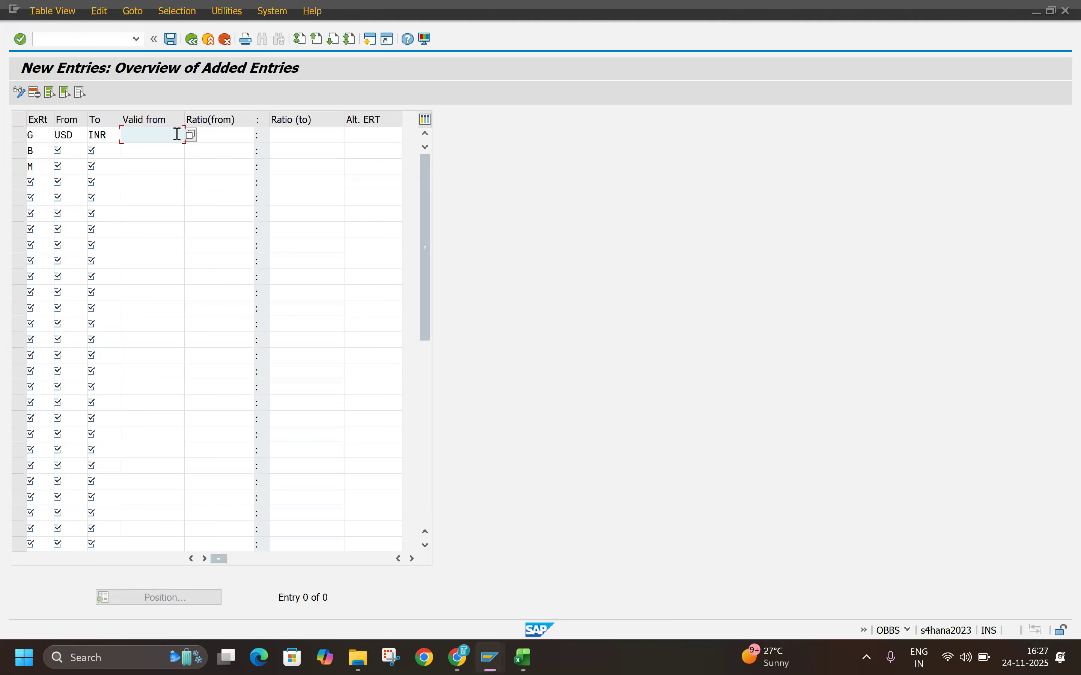
{"action": "left_click", "coordinate": [192, 137]}
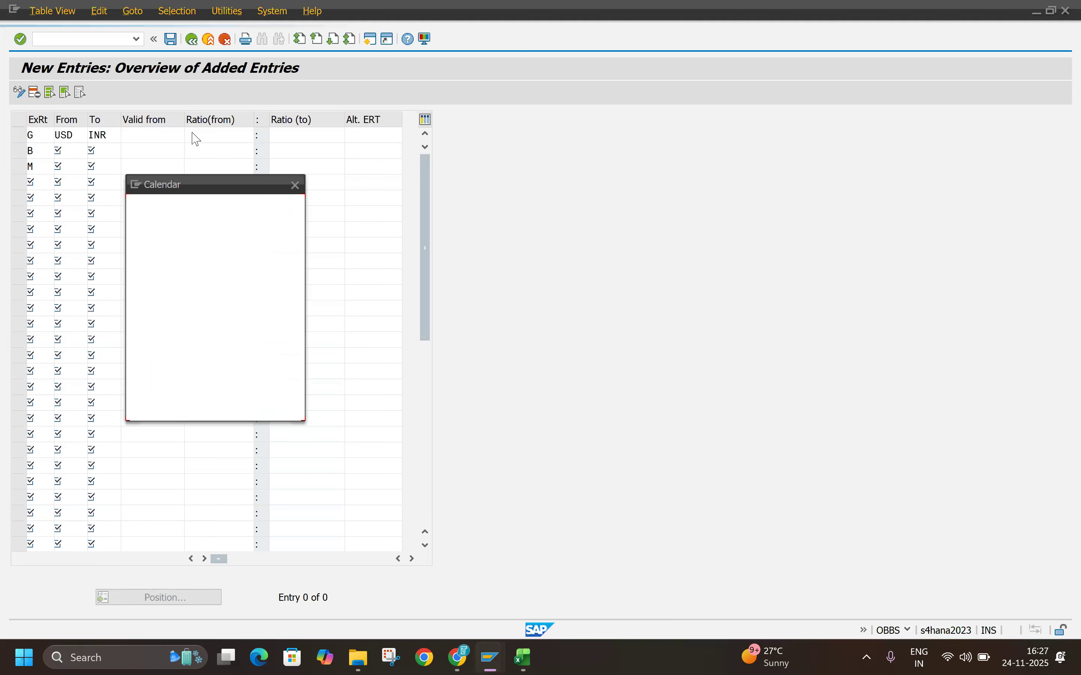
{"action": "double_click", "coordinate": [169, 340]}
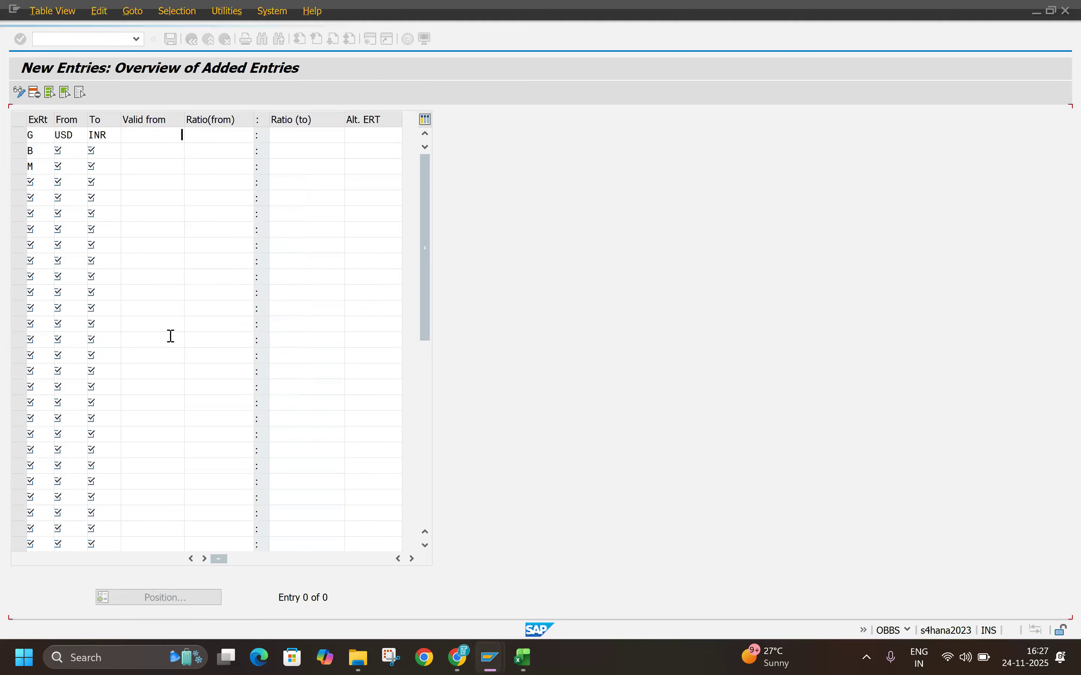
Step: Set the from currency to USD and the to currency to INR in the B and M rows
{"action": "type", "text": "USD"}
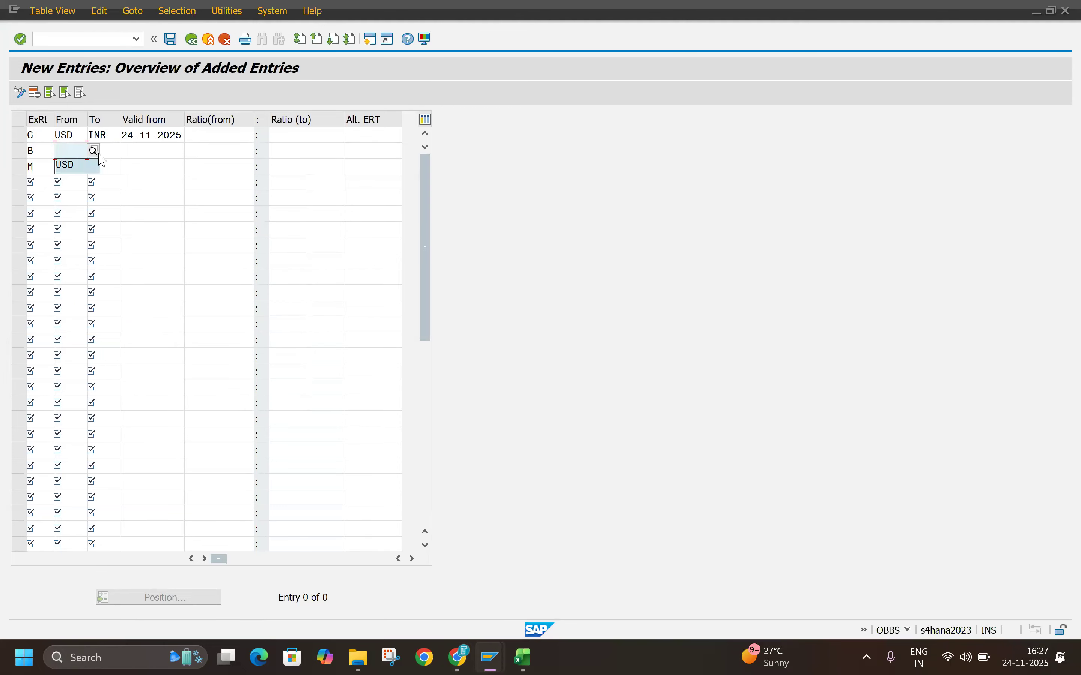
{"action": "left_click", "coordinate": [102, 152]}
{"action": "type", "text": "INR"}
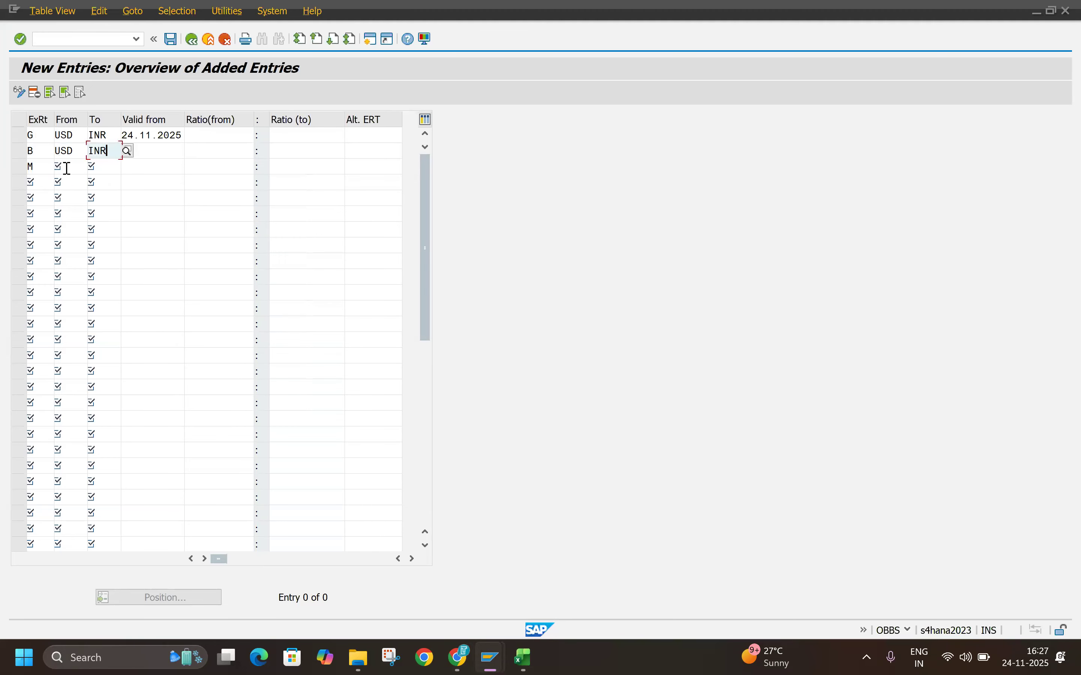
{"action": "left_click", "coordinate": [74, 167]}
{"action": "left_click", "coordinate": [69, 183]}
{"action": "left_click", "coordinate": [110, 166]}
{"action": "type", "text": "INR"}
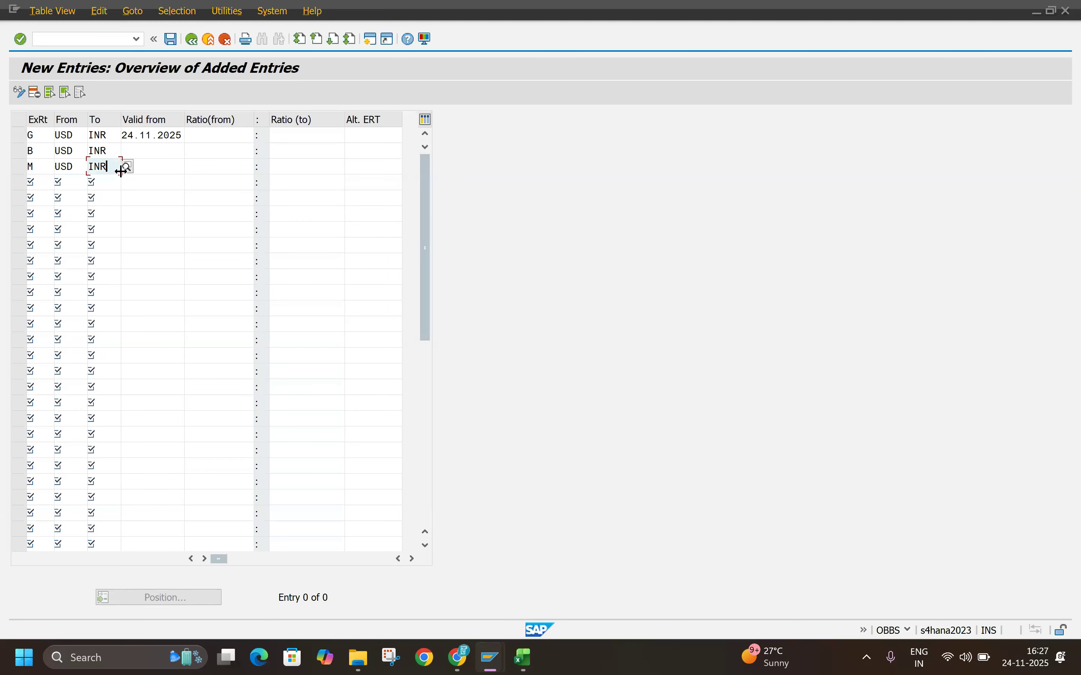
Step: Copy the G row's valid-from date, 24.11.2025, into the B and M rows
{"action": "left_click", "coordinate": [144, 156]}
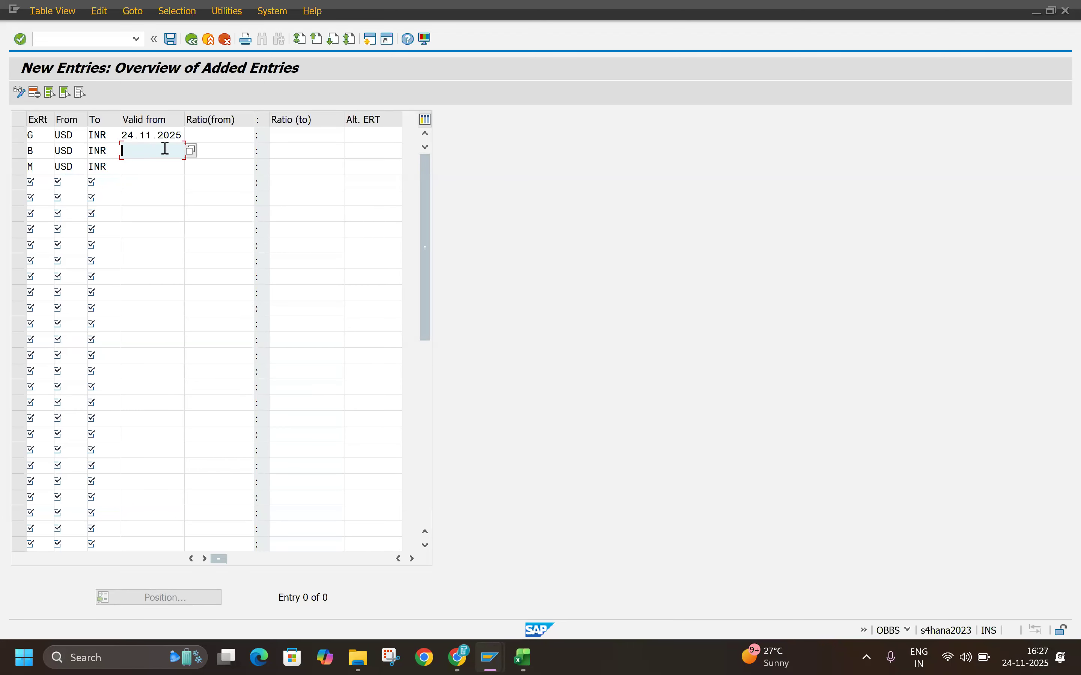
{"action": "left_click_drag", "start_coordinate": [123, 135], "coordinate": [194, 131]}
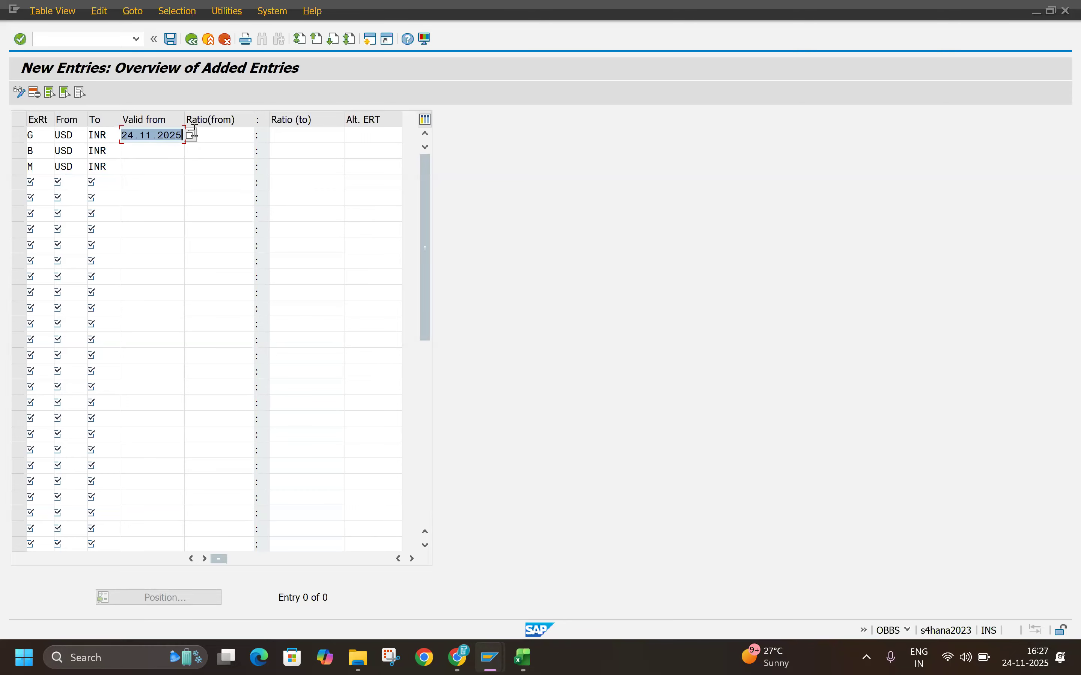
{"action": "key", "text": "ctrl+c"}
{"action": "key", "text": "ctrl+v"}
{"action": "left_click", "coordinate": [152, 166]}
{"action": "key", "text": "ctrl+v"}
Step: Set the translation ratio to 1:1 for the G, B and M rows and save the entries under the TECHLABBZ customizing request
{"action": "left_click", "coordinate": [215, 126]}
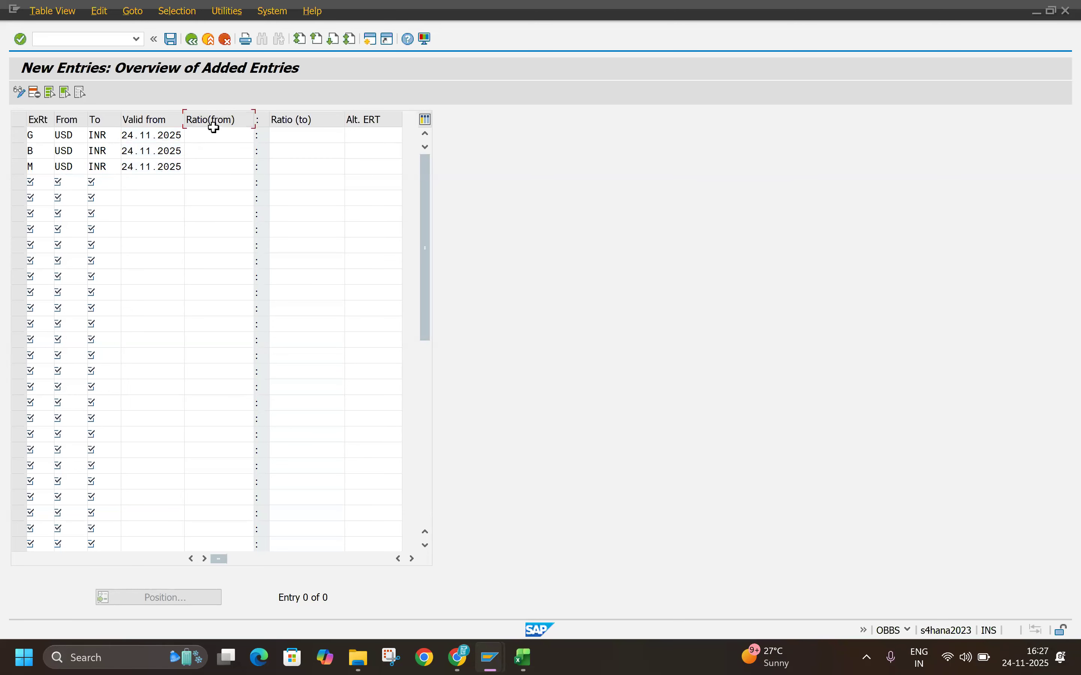
{"action": "left_click", "coordinate": [211, 135]}
{"action": "type", "text": "1"}
{"action": "left_click", "coordinate": [306, 136]}
{"action": "type", "text": "1"}
{"action": "left_click", "coordinate": [233, 151]}
{"action": "type", "text": "1"}
{"action": "left_click", "coordinate": [277, 155]}
{"action": "type", "text": "1"}
{"action": "left_click", "coordinate": [244, 168]}
{"action": "type", "text": "1"}
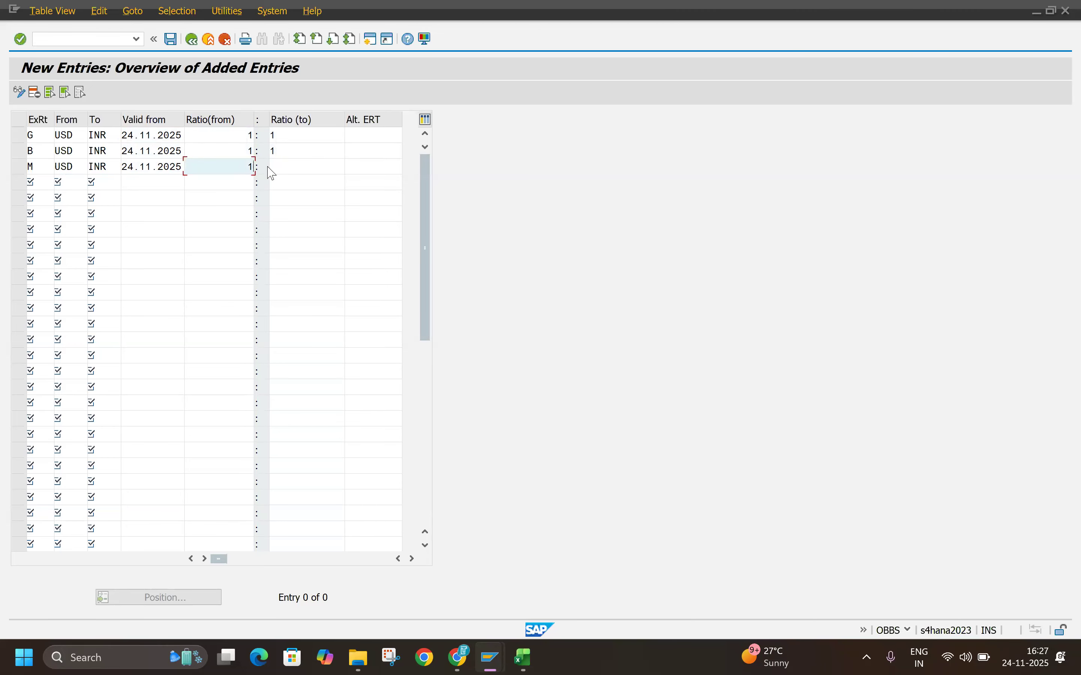
{"action": "left_click", "coordinate": [280, 167]}
{"action": "type", "text": "1"}
{"action": "key", "text": "Return"}
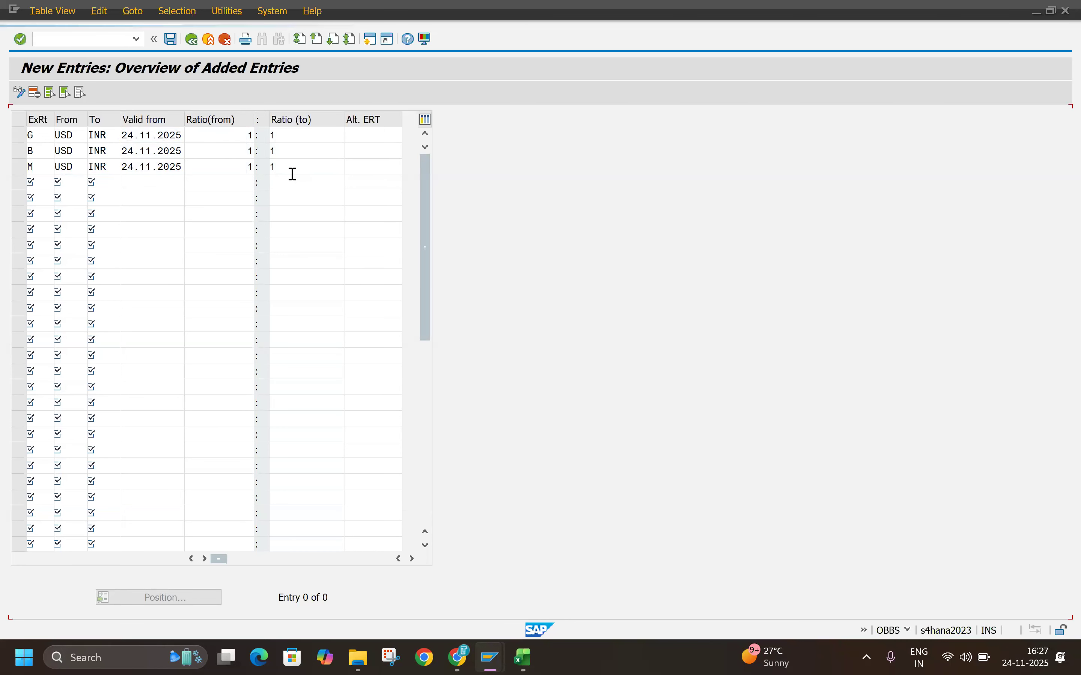
{"action": "left_click", "coordinate": [171, 39]}
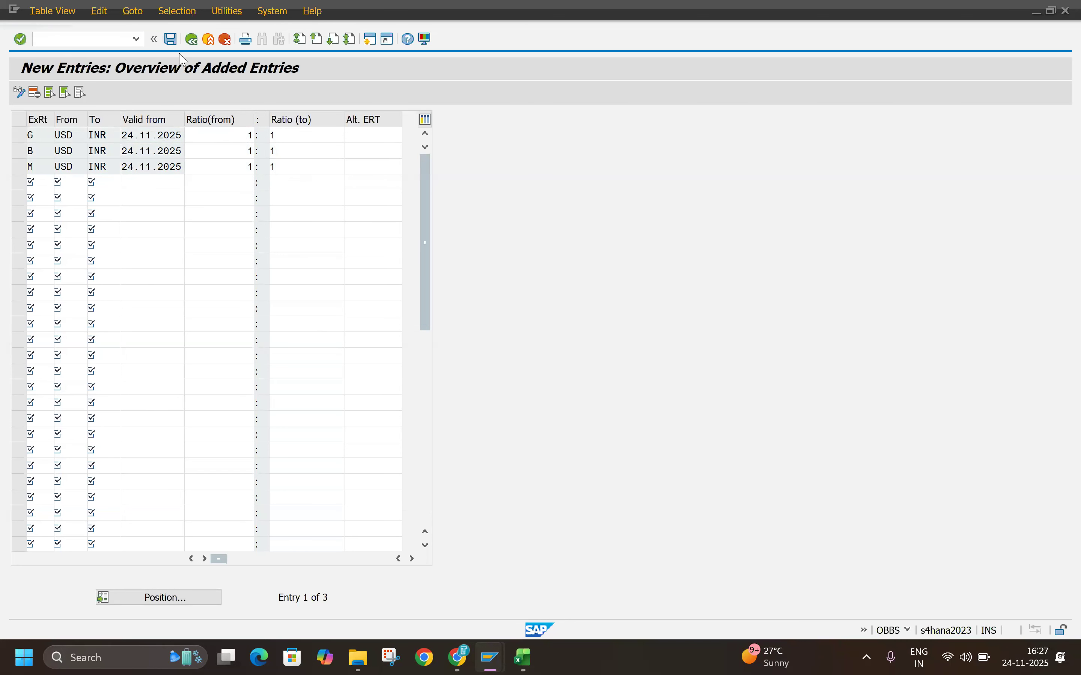
{"action": "left_click", "coordinate": [277, 253]}
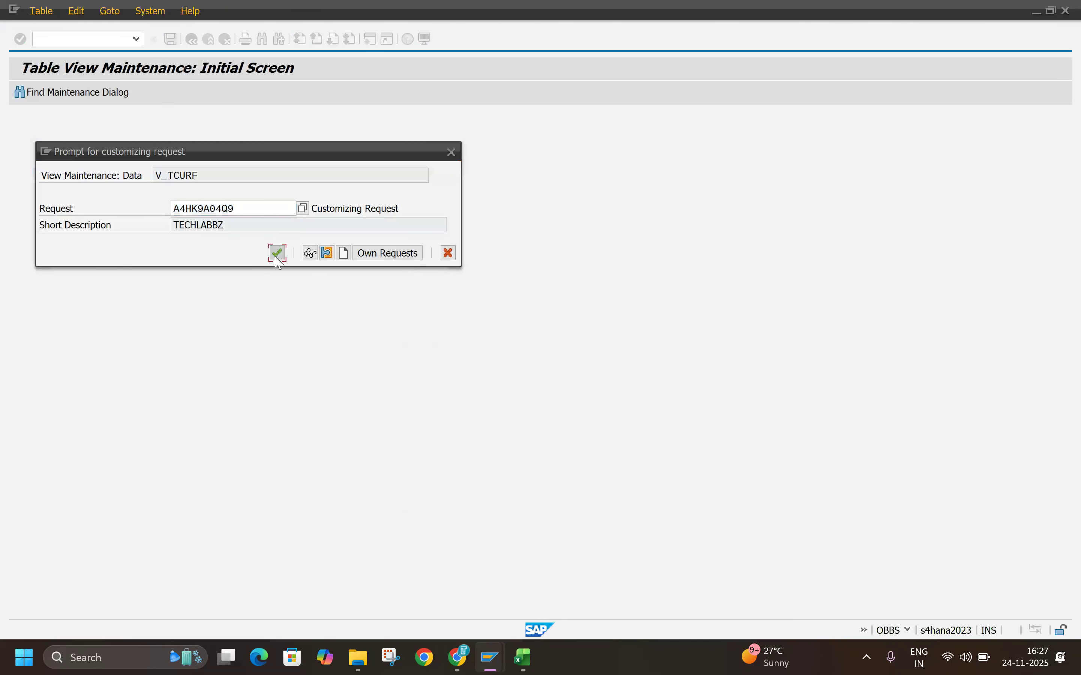
Step: Review the translation ratio and Define Standard Quotation sections in the course PDF, and the direct and indirect quotation notes in the Excel workbook
{"action": "key", "text": "alt+Tab"}
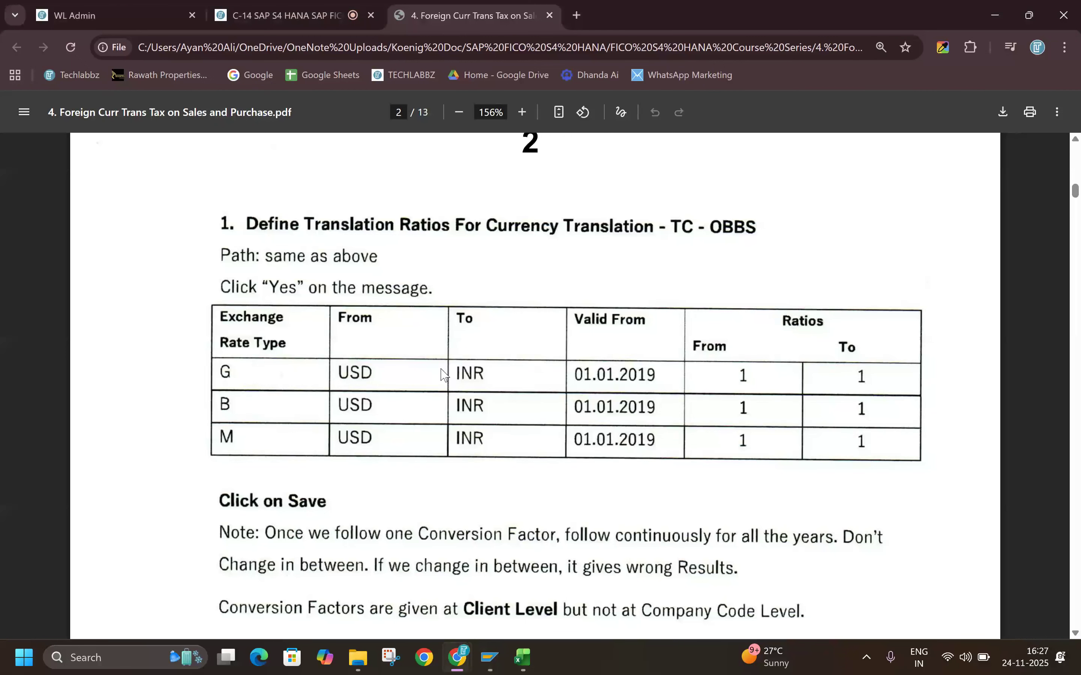
{"action": "scroll", "coordinate": [388, 510], "scroll_direction": "down", "scroll_amount": 1}
{"action": "scroll", "coordinate": [387, 509], "scroll_direction": "down", "scroll_amount": 2}
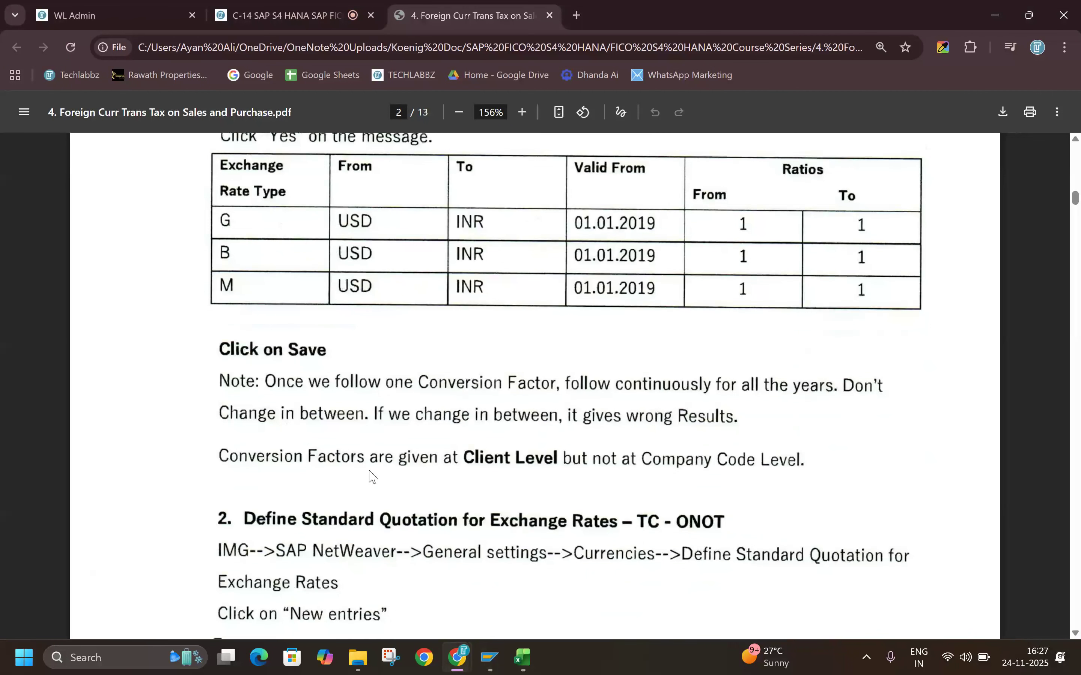
{"action": "scroll", "coordinate": [349, 482], "scroll_direction": "down", "scroll_amount": 3}
{"action": "scroll", "coordinate": [467, 404], "scroll_direction": "up", "scroll_amount": 5}
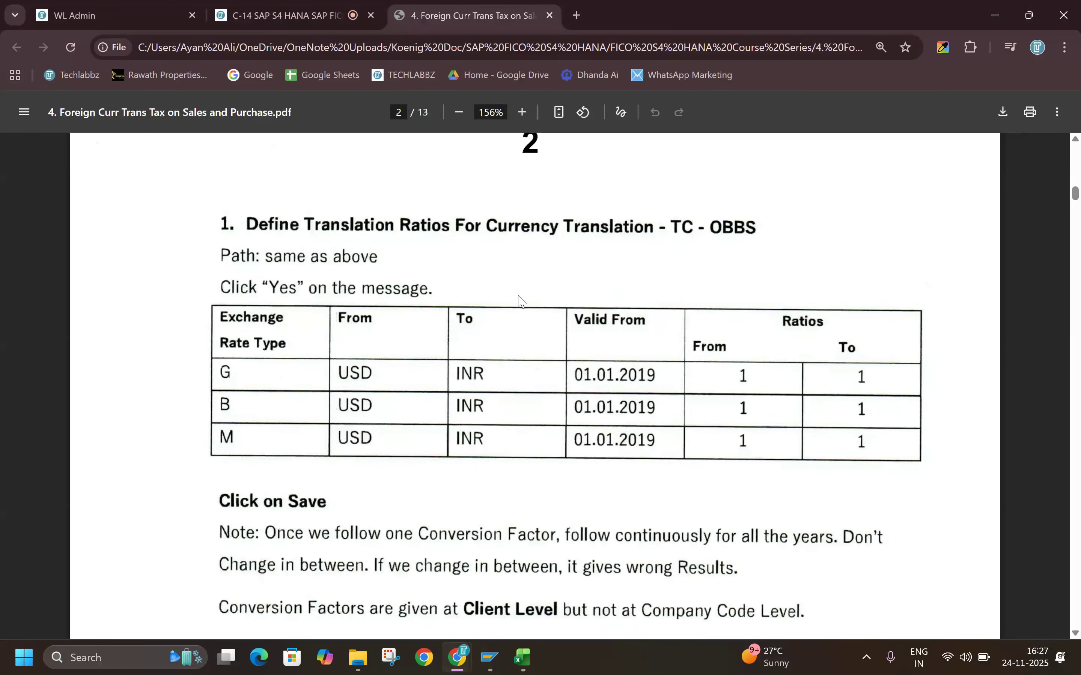
{"action": "scroll", "coordinate": [522, 302], "scroll_direction": "down", "scroll_amount": 6}
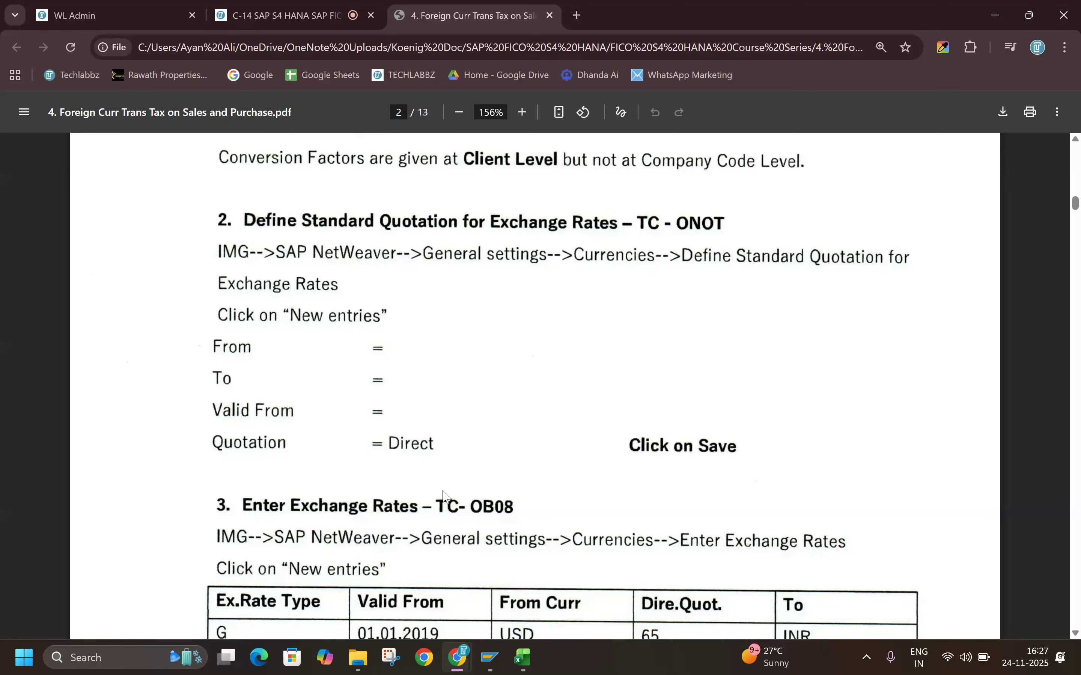
{"action": "left_click", "coordinate": [535, 666]}
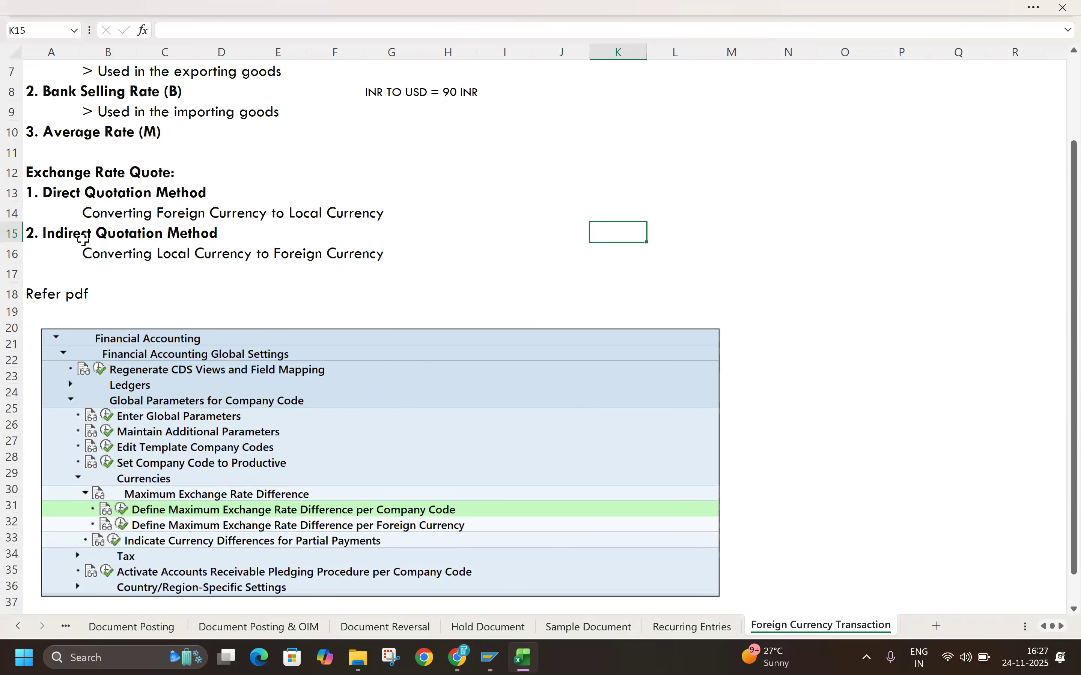
{"action": "key", "text": "alt+Tab"}
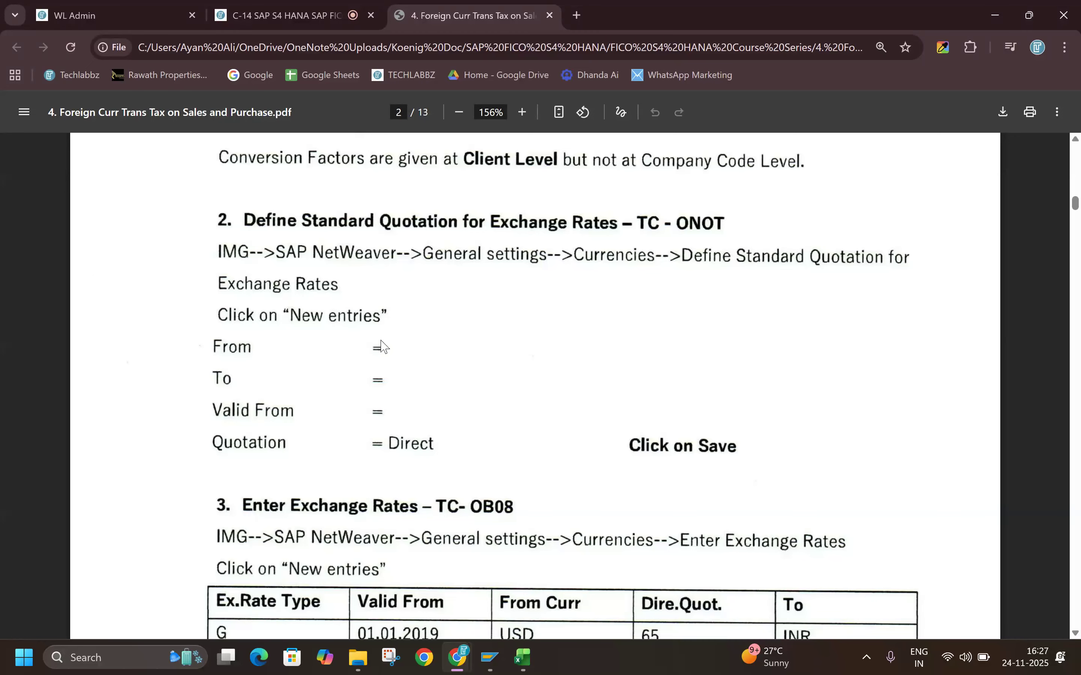
{"action": "key", "text": "alt+Tab"}
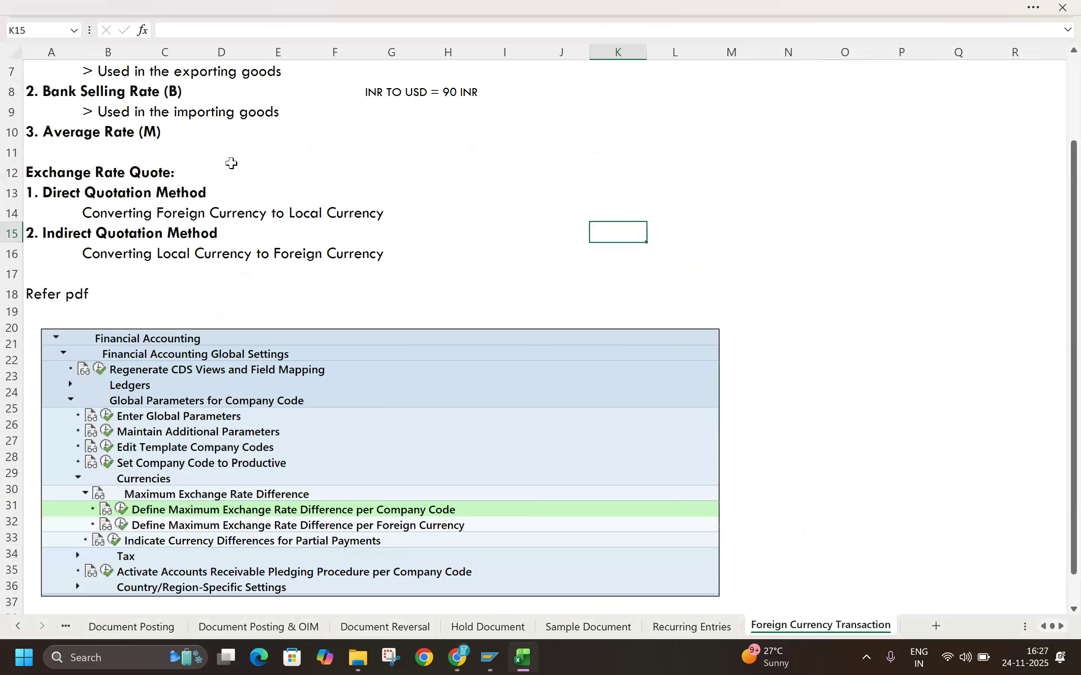
{"action": "key", "text": "alt+Tab"}
{"action": "key", "text": "alt+Tab"}
Step: Switch to SAP, open transaction ONOT and start new entries for the standard quotation, checking the required fields in the PDF
{"action": "key", "text": "Tab"}
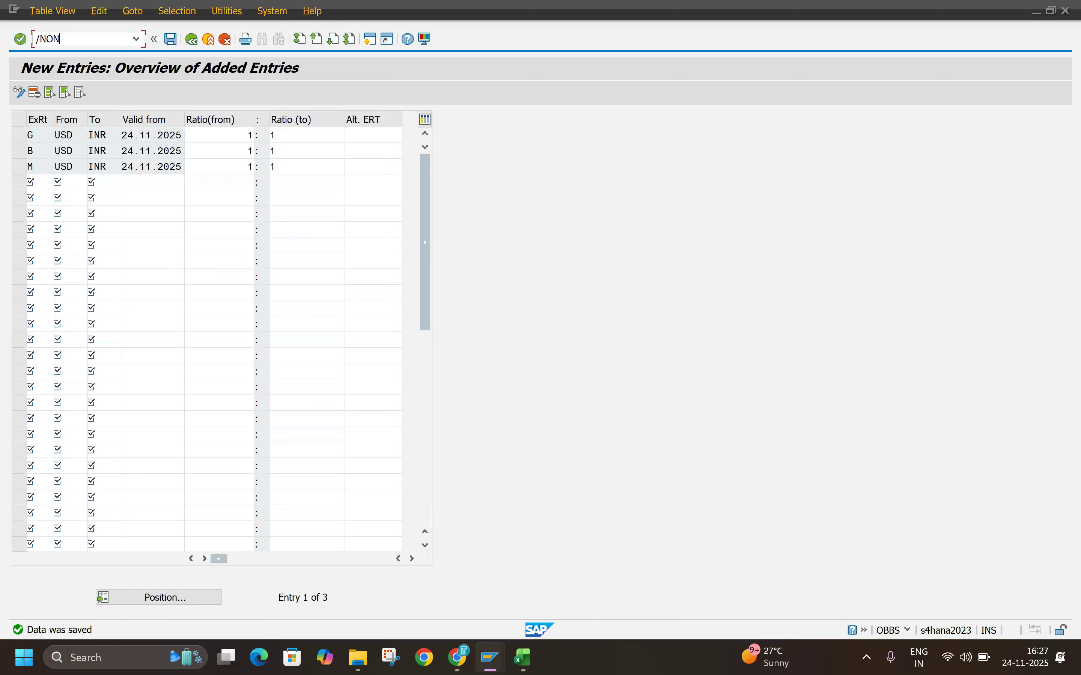
{"action": "key", "text": "Return"}
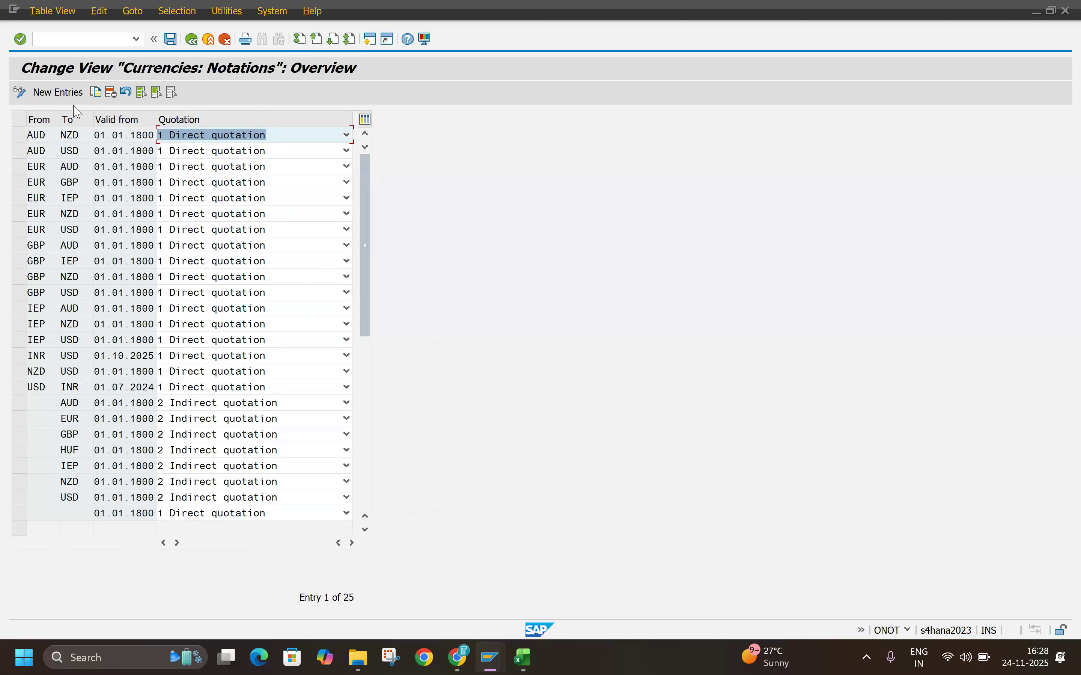
{"action": "left_click", "coordinate": [62, 93]}
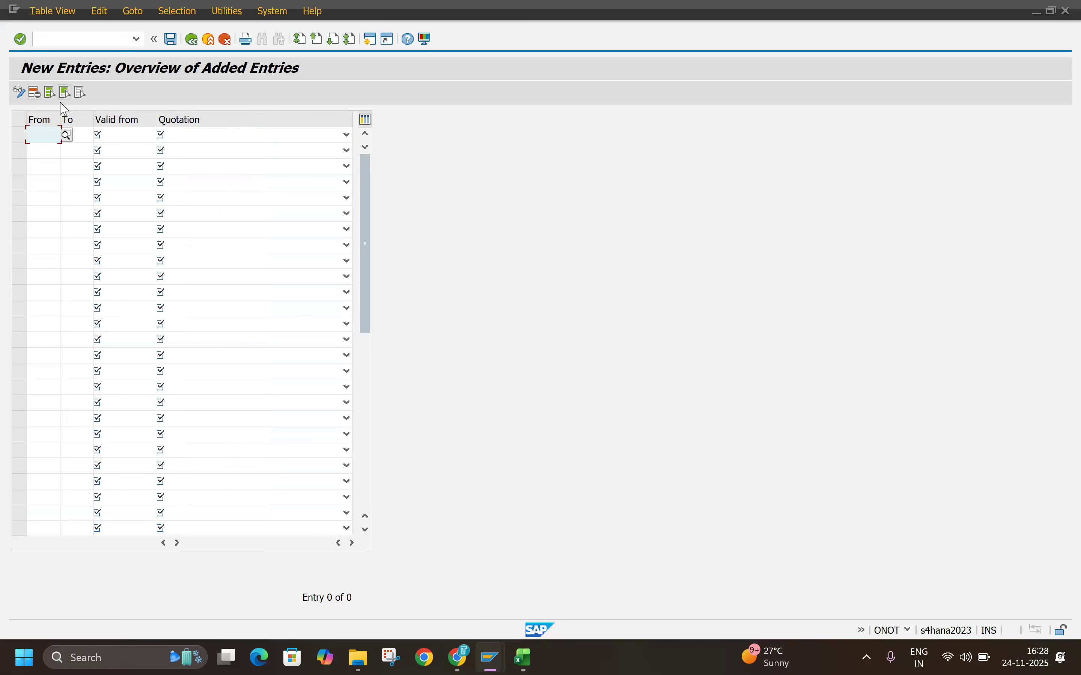
{"action": "key", "text": "alt+Tab"}
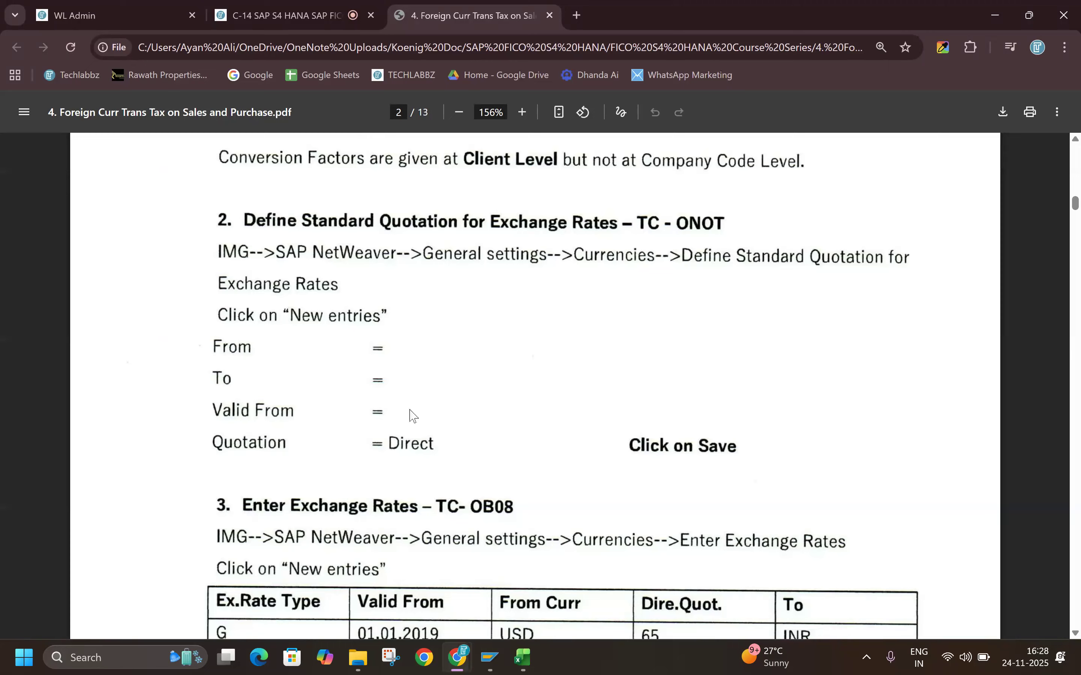
{"action": "key", "text": "alt+Tab"}
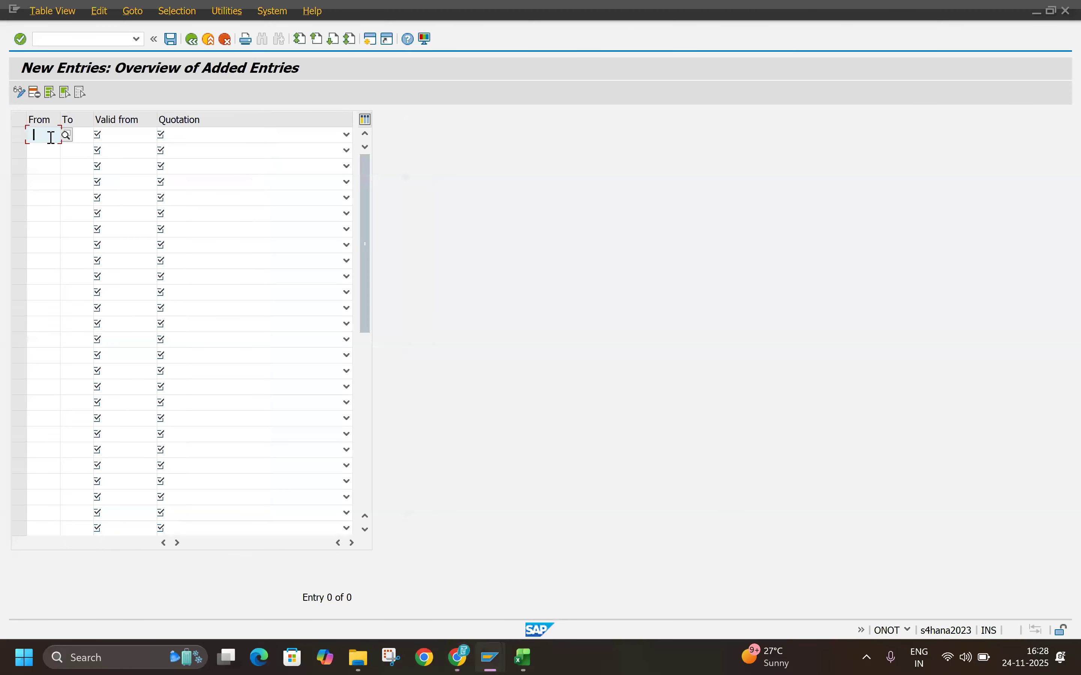
Step: Enter a quotation row from USD to INR, valid from 24.11.2025
{"action": "type", "text": "USD"}
{"action": "key", "text": "Tab"}
{"action": "type", "text": "INR"}
{"action": "key", "text": "Tab"}
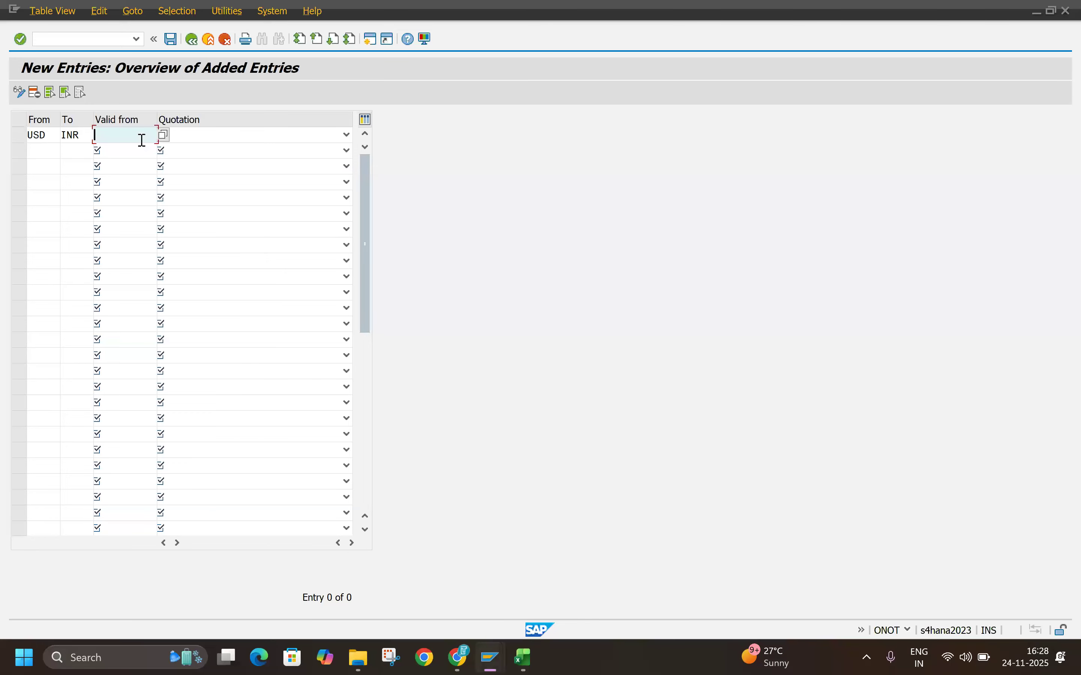
{"action": "key", "text": "Return"}
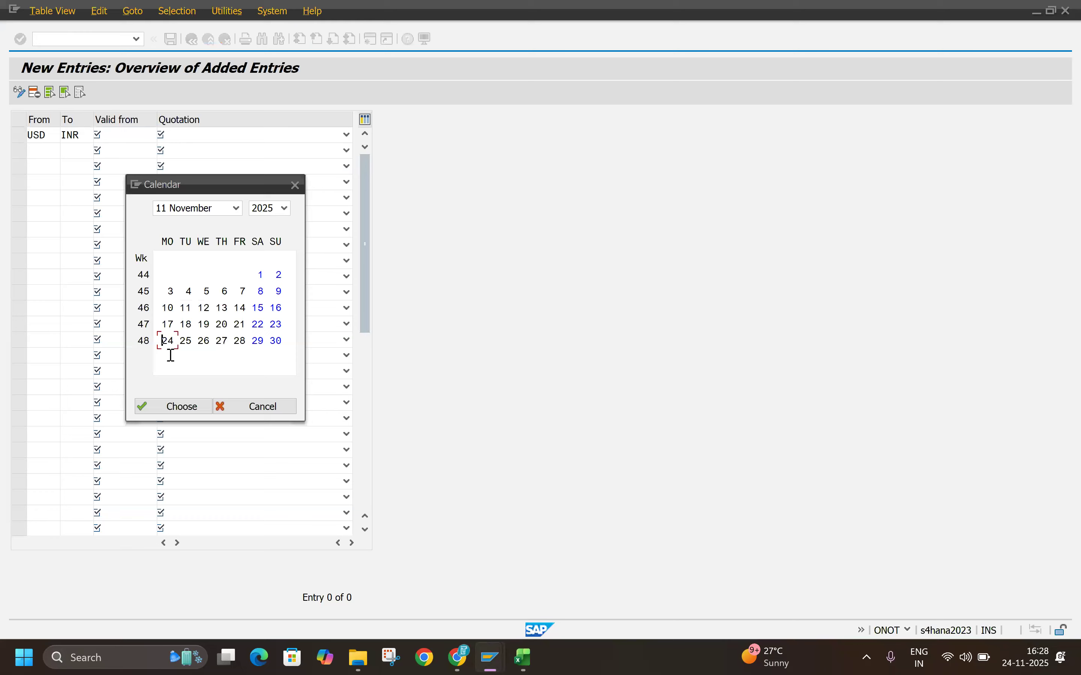
{"action": "double_click", "coordinate": [168, 337]}
Step: Set the USD to INR row to direct quotation, save it under the TECHLABBZ customizing request and return to the overview
{"action": "left_click", "coordinate": [347, 135]}
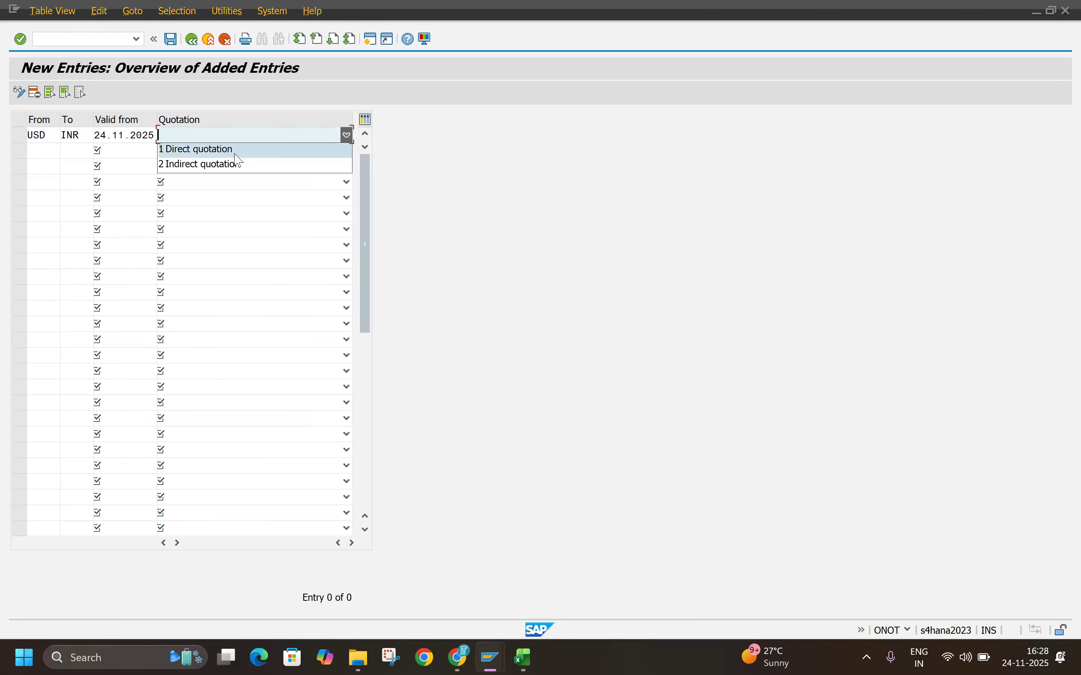
{"action": "left_click", "coordinate": [209, 147]}
{"action": "key", "text": "Return"}
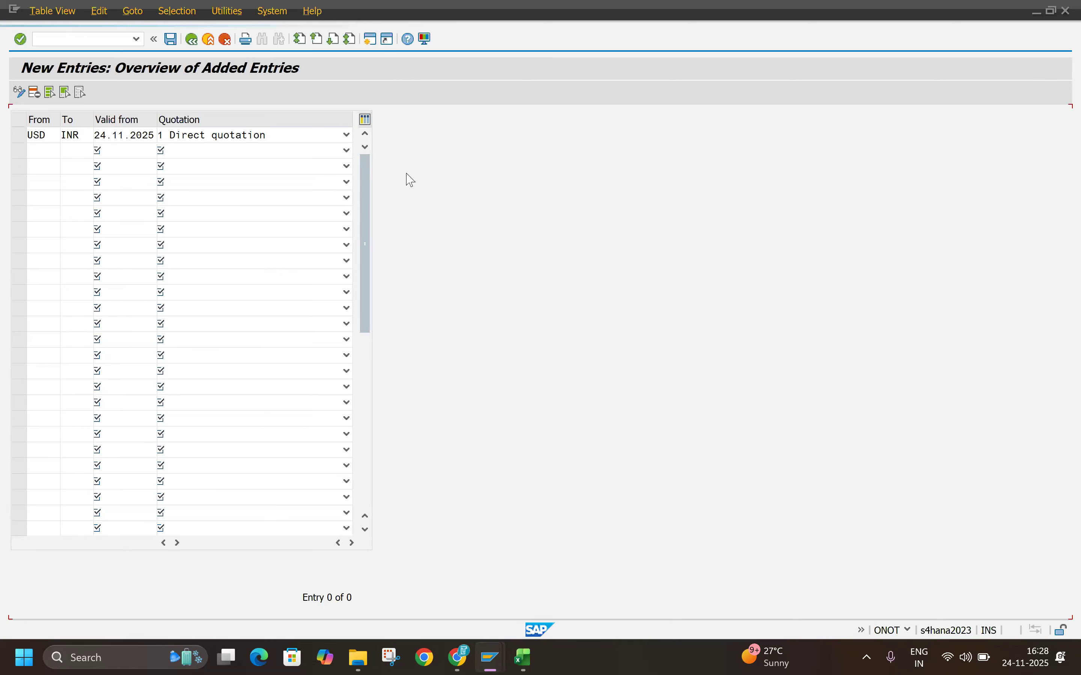
{"action": "key", "text": "ctrl+s"}
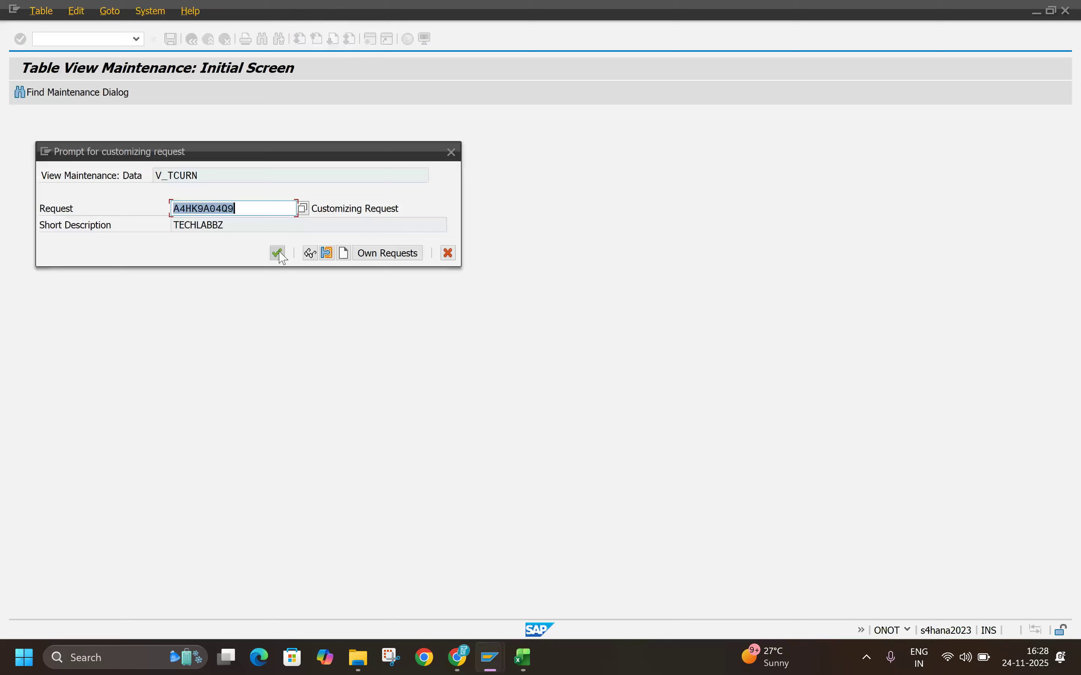
{"action": "left_click", "coordinate": [277, 253]}
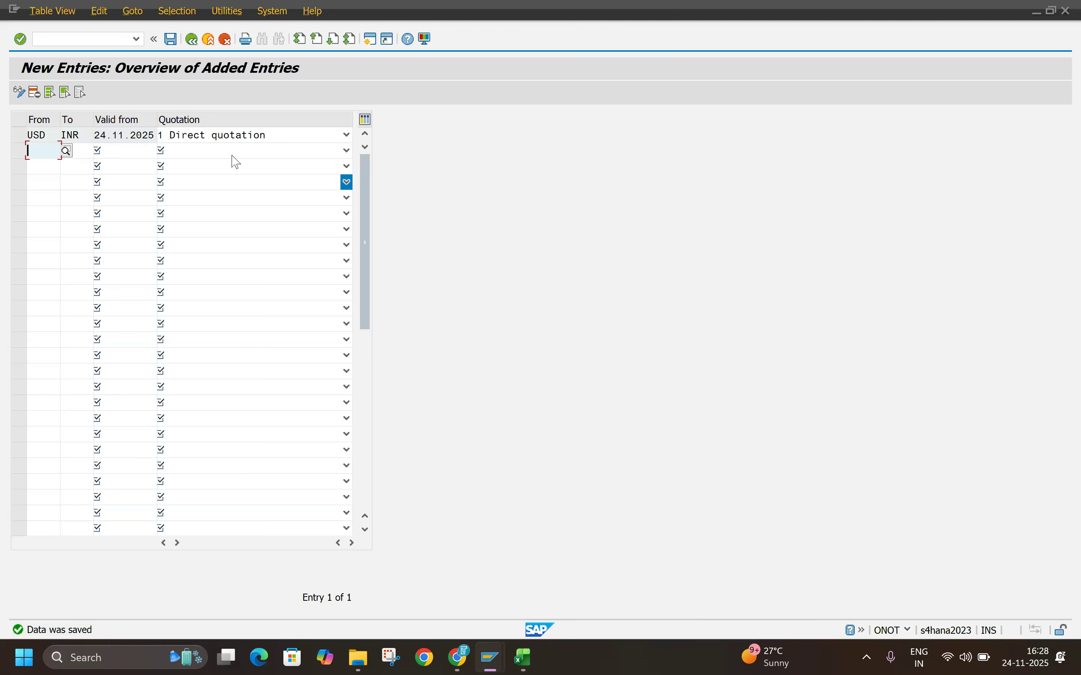
{"action": "left_click", "coordinate": [187, 39]}
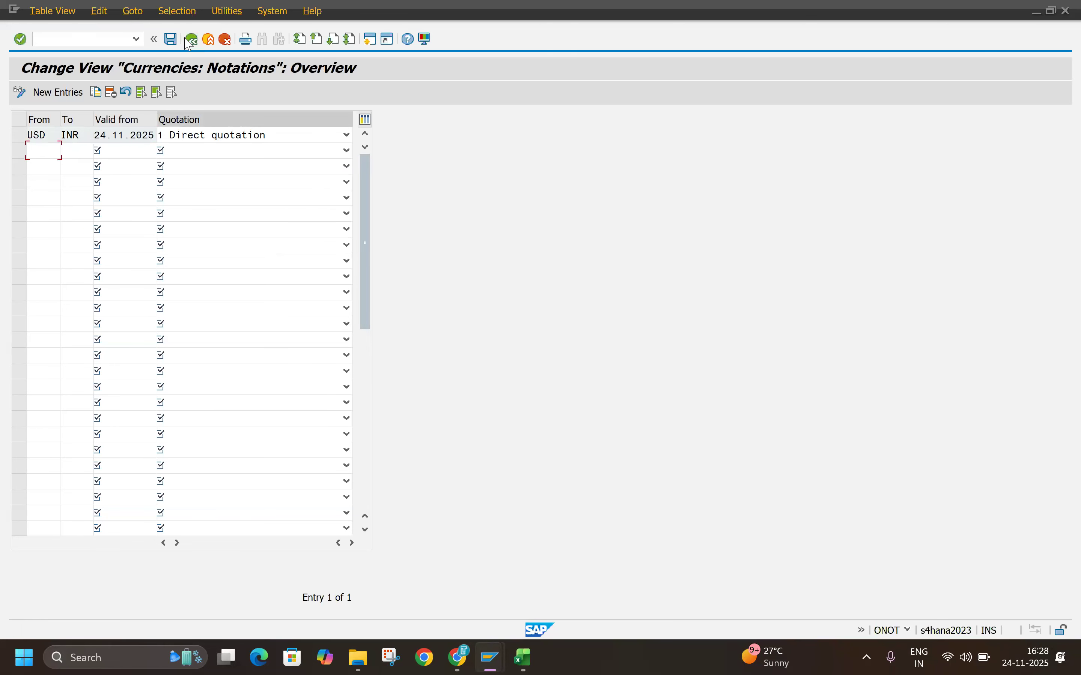
Step: Check the Enter Exchange Rates section in the PDF, open transaction OB08 in SAP and start new entries
{"action": "key", "text": "alt+Tab"}
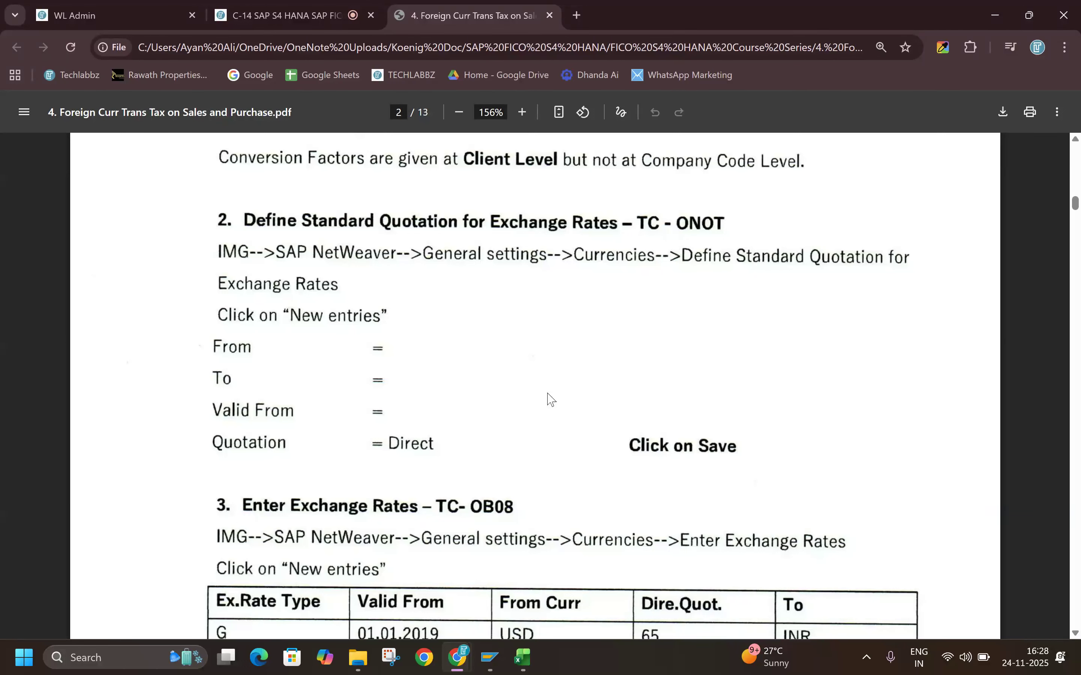
{"action": "scroll", "coordinate": [550, 396], "scroll_direction": "down", "scroll_amount": 5}
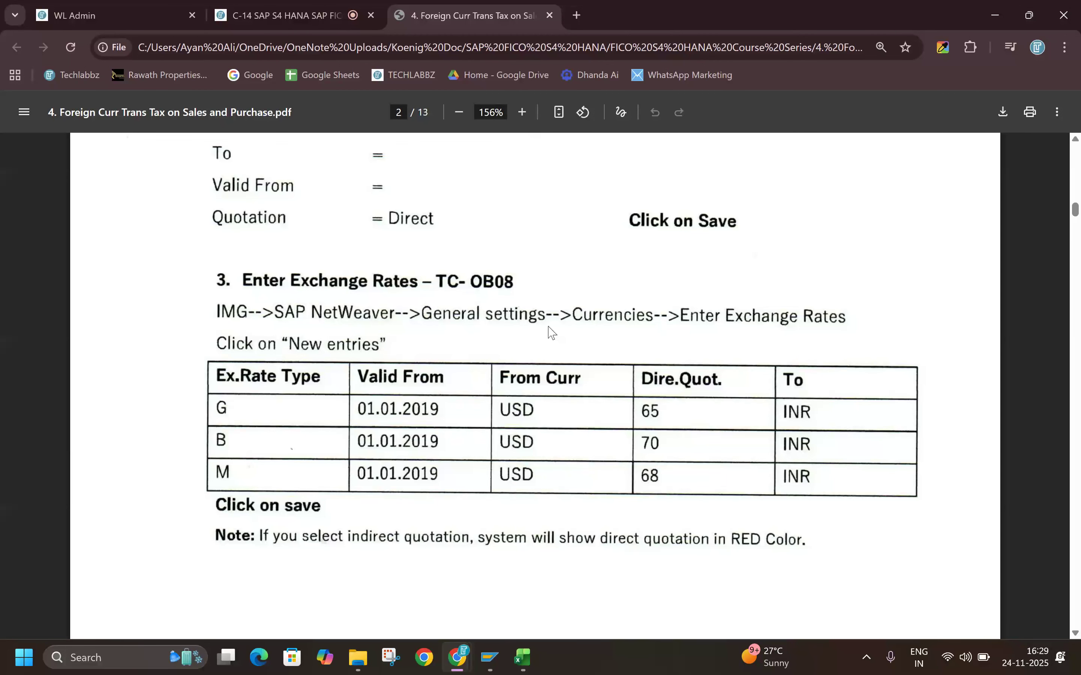
{"action": "key", "text": "alt+Tab"}
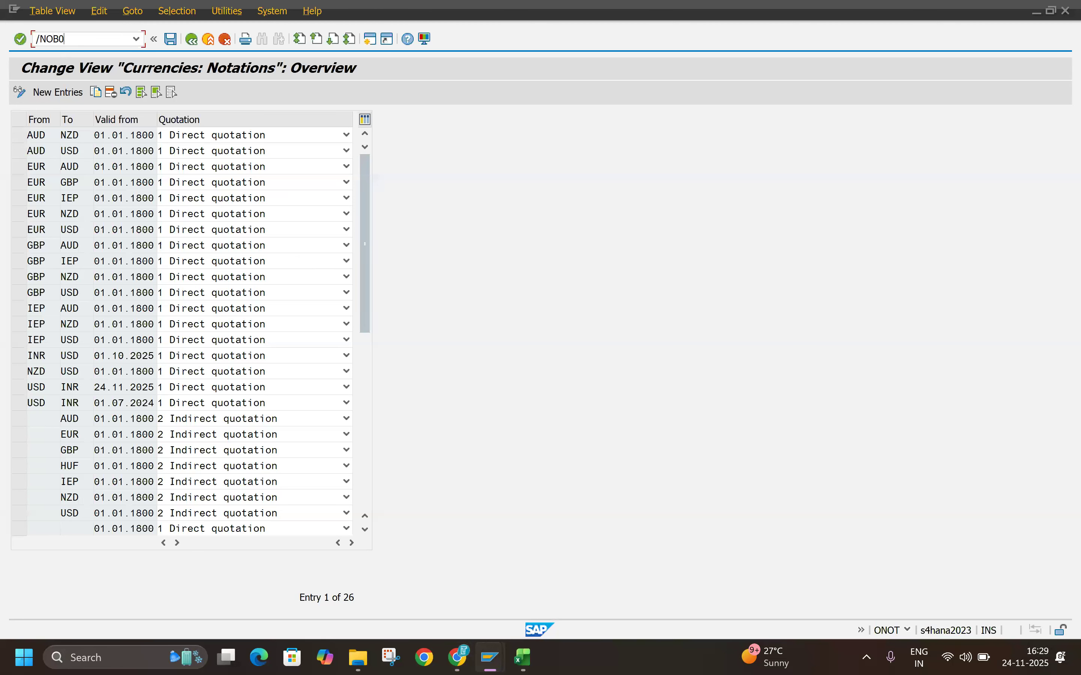
{"action": "key", "text": "Return"}
{"action": "key", "text": "alt+Tab"}
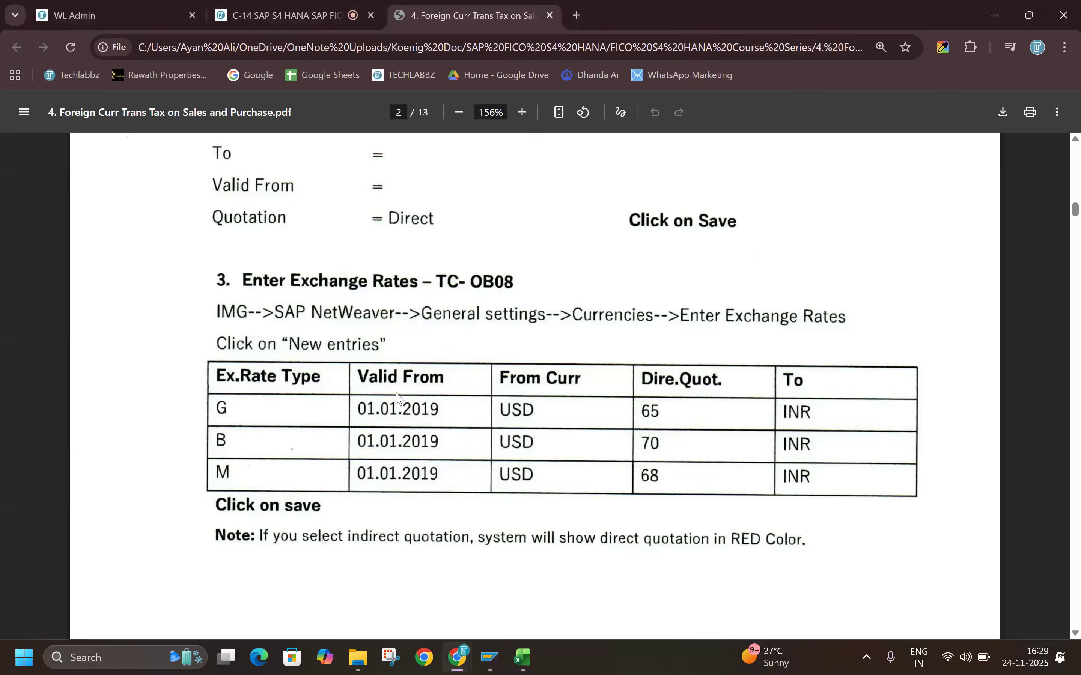
{"action": "key", "text": "alt+Tab"}
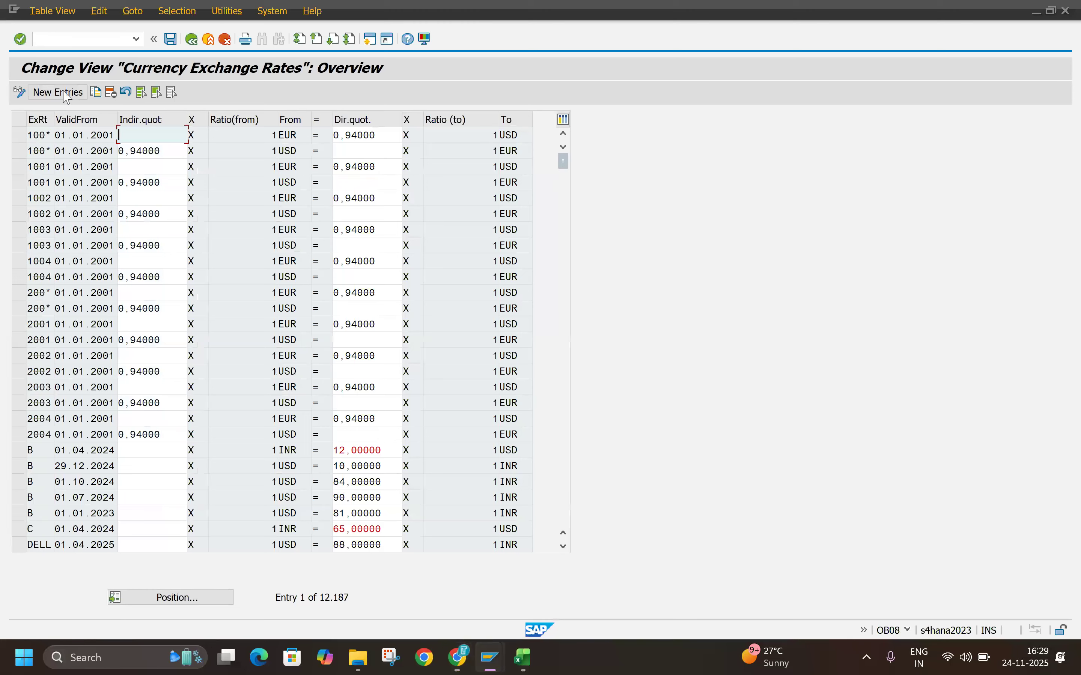
{"action": "left_click", "coordinate": [62, 93]}
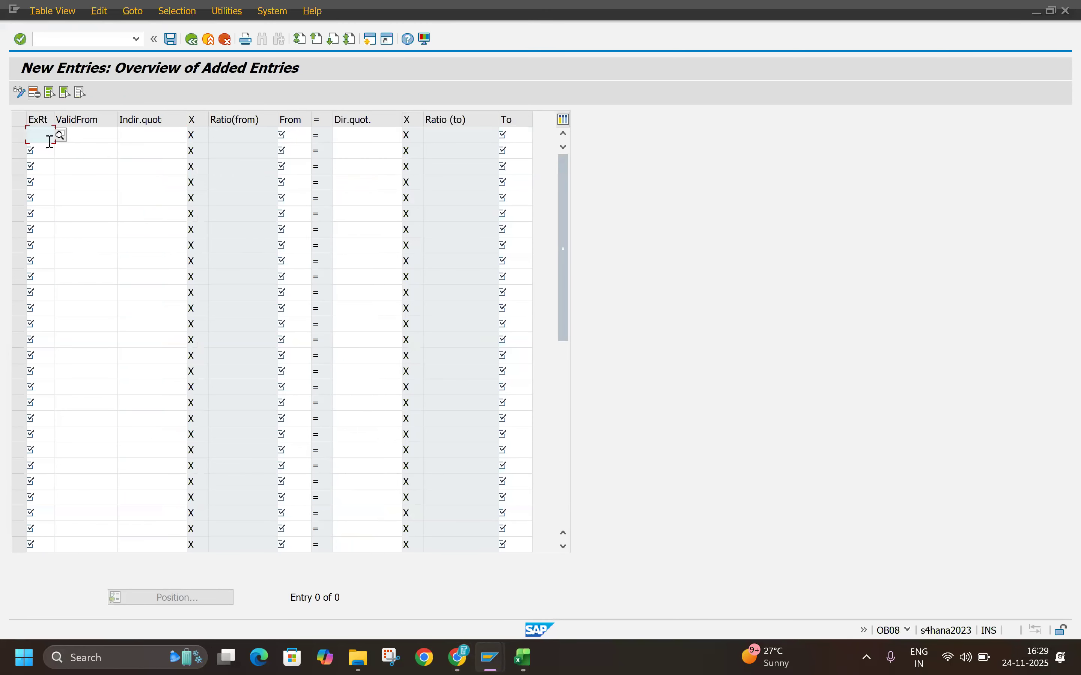
{"action": "key", "text": "alt+Tab"}
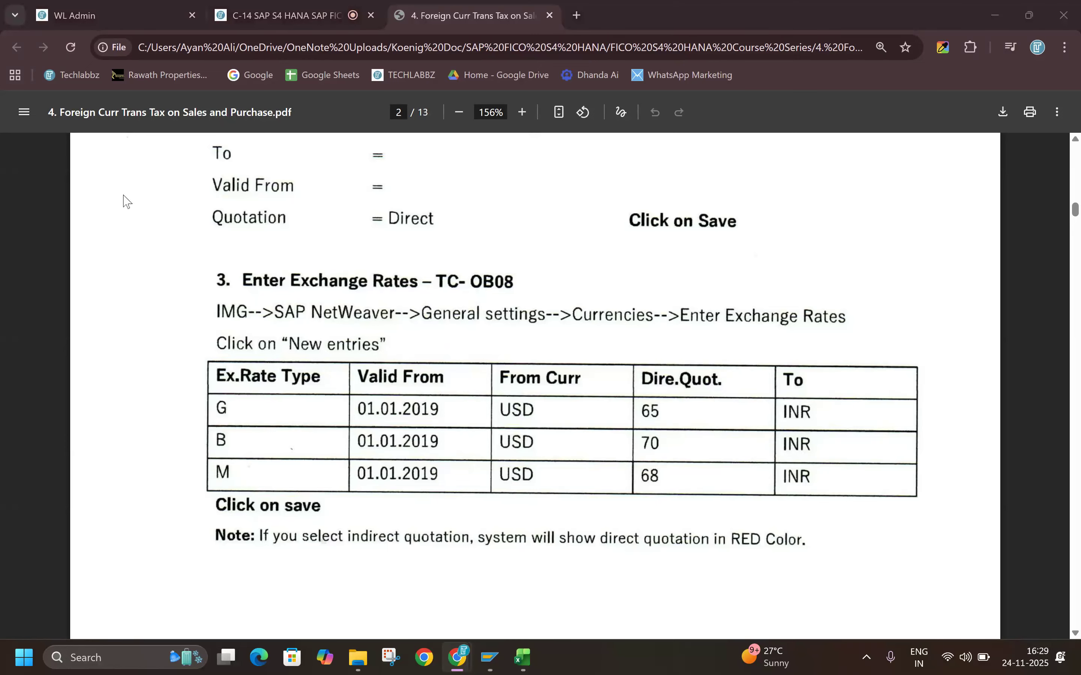
{"action": "key", "text": "alt+Tab"}
Step: Enter exchange rate types G, B and M in the first three rows of the new exchange rate entries
{"action": "left_click", "coordinate": [44, 143]}
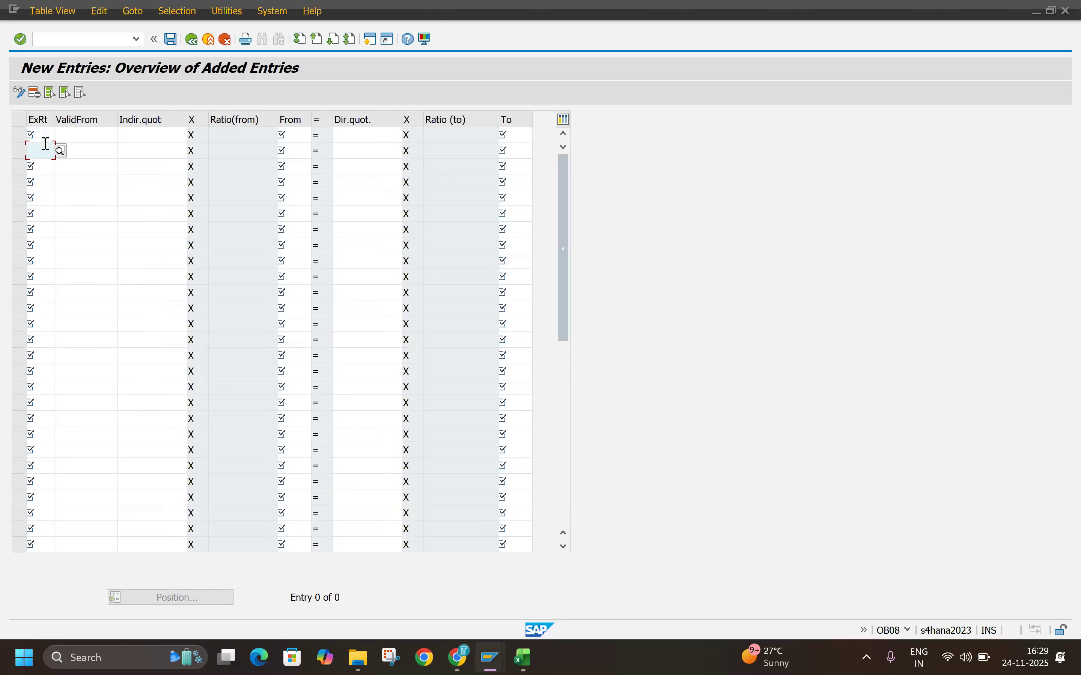
{"action": "key", "text": "Up"}
{"action": "type", "text": "G"}
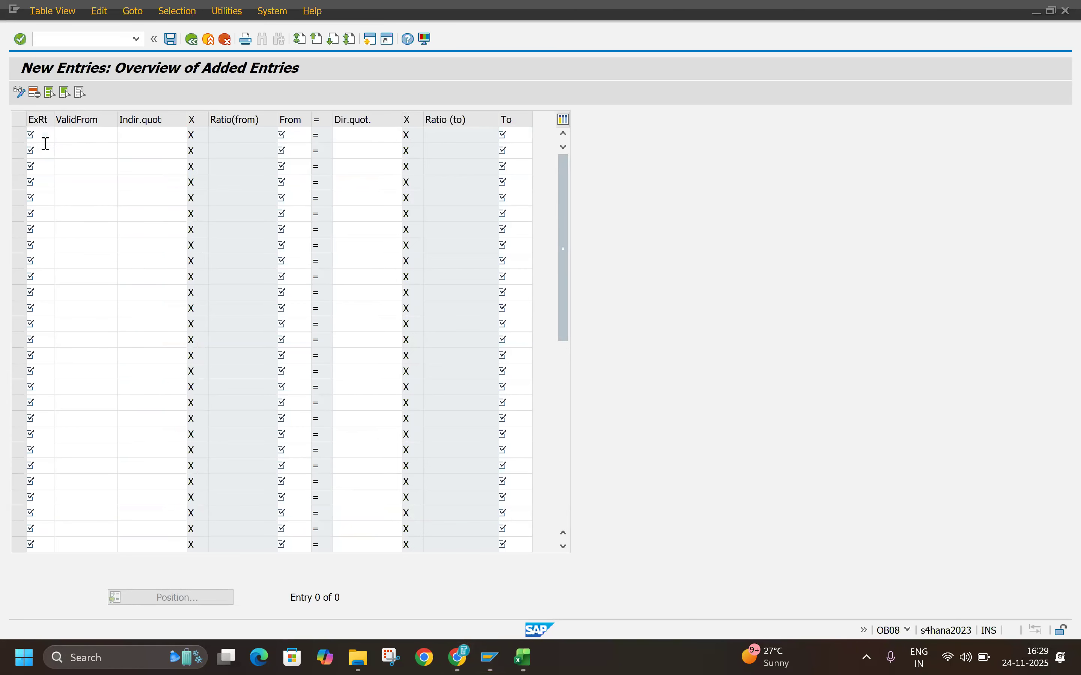
{"action": "key", "text": "Tab"}
{"action": "left_click", "coordinate": [32, 152]}
{"action": "type", "text": "B"}
{"action": "left_click", "coordinate": [35, 166]}
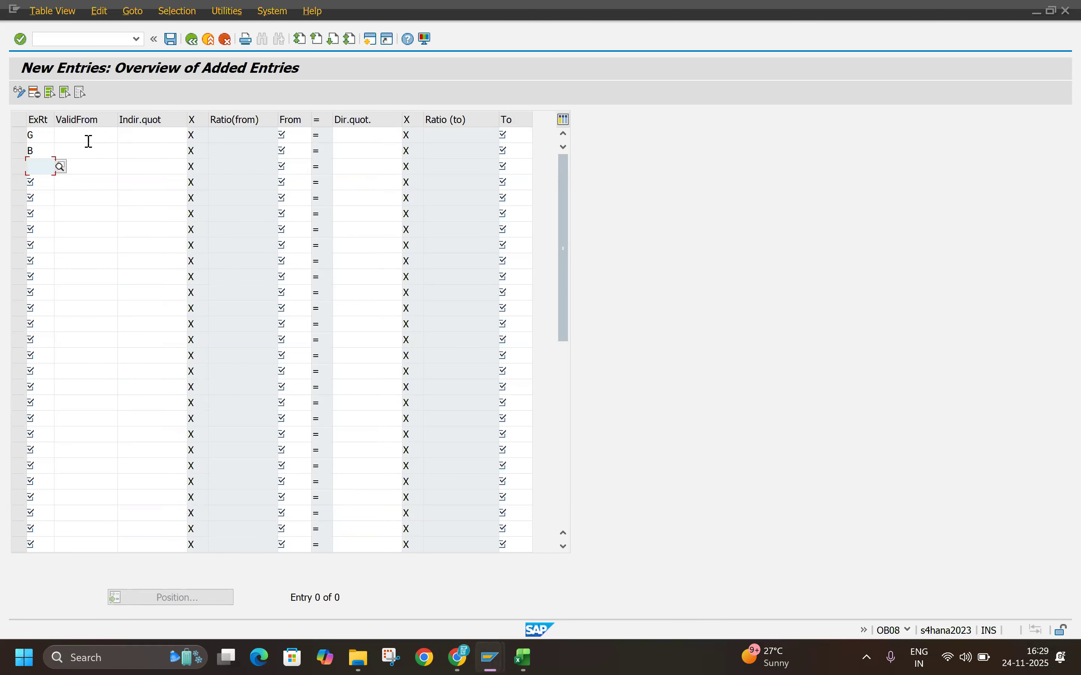
{"action": "type", "text": "M"}
Step: Set the G row's valid-from date to 24.11.2025 using the calendar
{"action": "left_click", "coordinate": [118, 134]}
{"action": "left_click", "coordinate": [124, 136]}
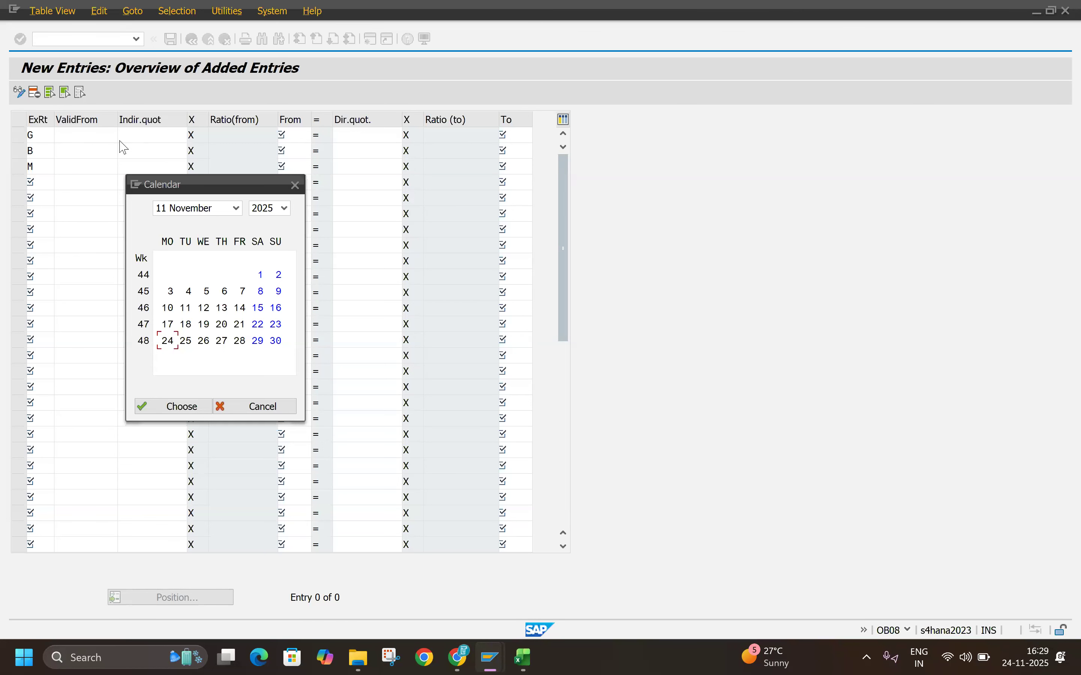
{"action": "double_click", "coordinate": [166, 340]}
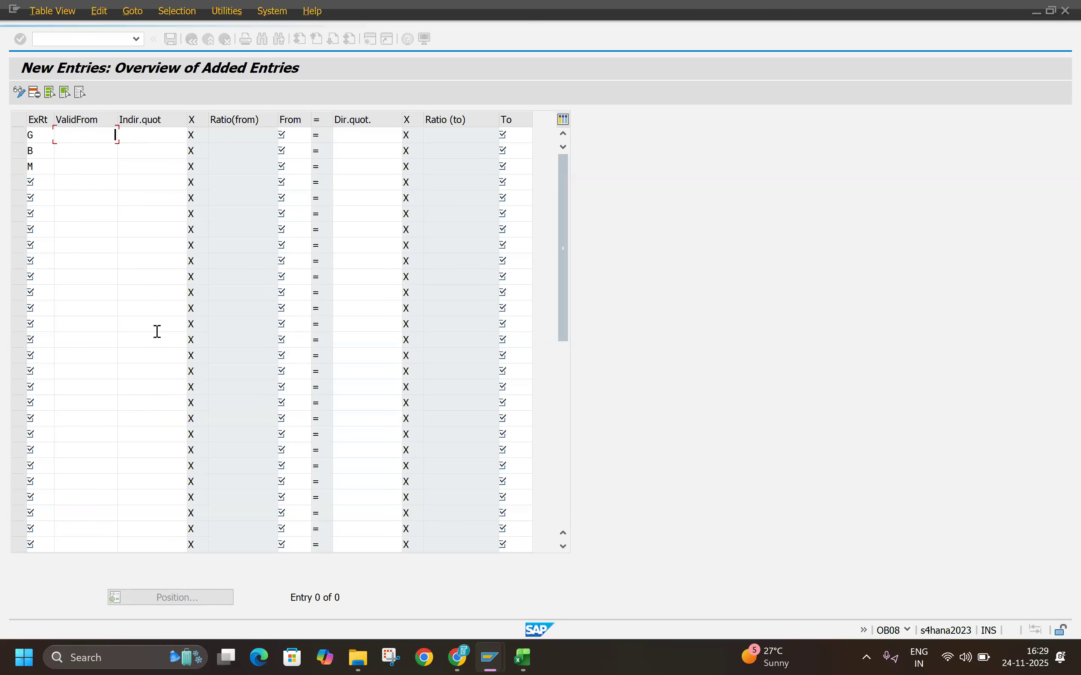
{"action": "left_click", "coordinate": [82, 151]}
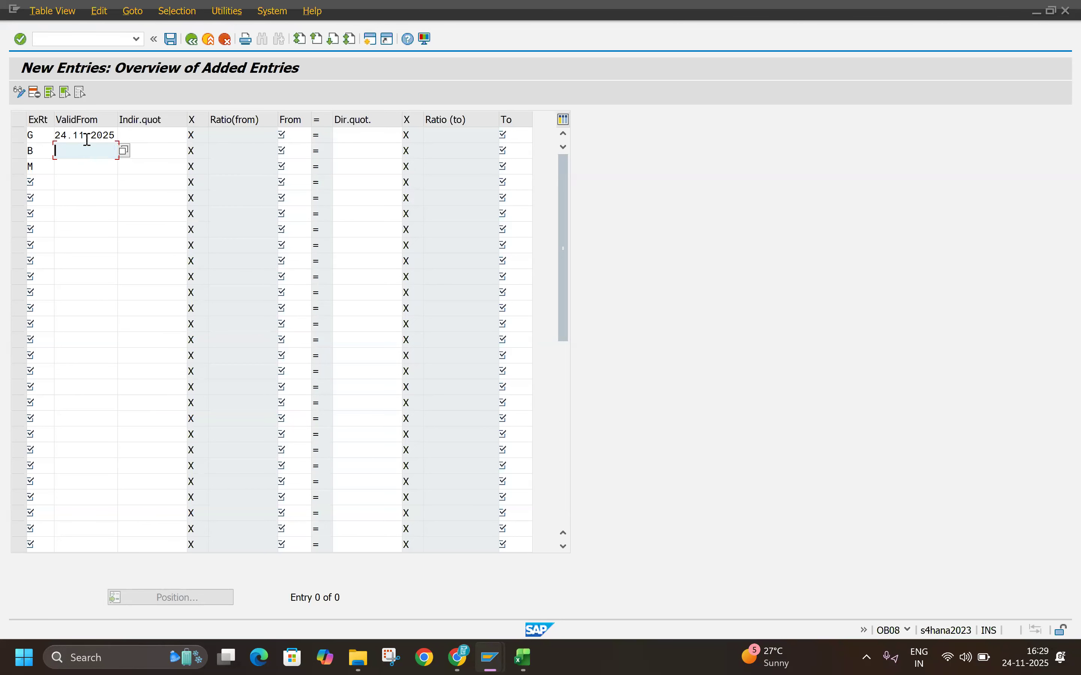
Step: Copy the valid-from date 24.11.2025 from the G row into the B and M exchange rate rows
{"action": "left_click", "coordinate": [87, 137]}
{"action": "key", "text": "ctrl+a"}
{"action": "key", "text": "ctrl+c"}
{"action": "left_click", "coordinate": [90, 152]}
{"action": "key", "text": "ctrl+v"}
{"action": "left_click", "coordinate": [89, 167]}
{"action": "key", "text": "ctrl+v"}
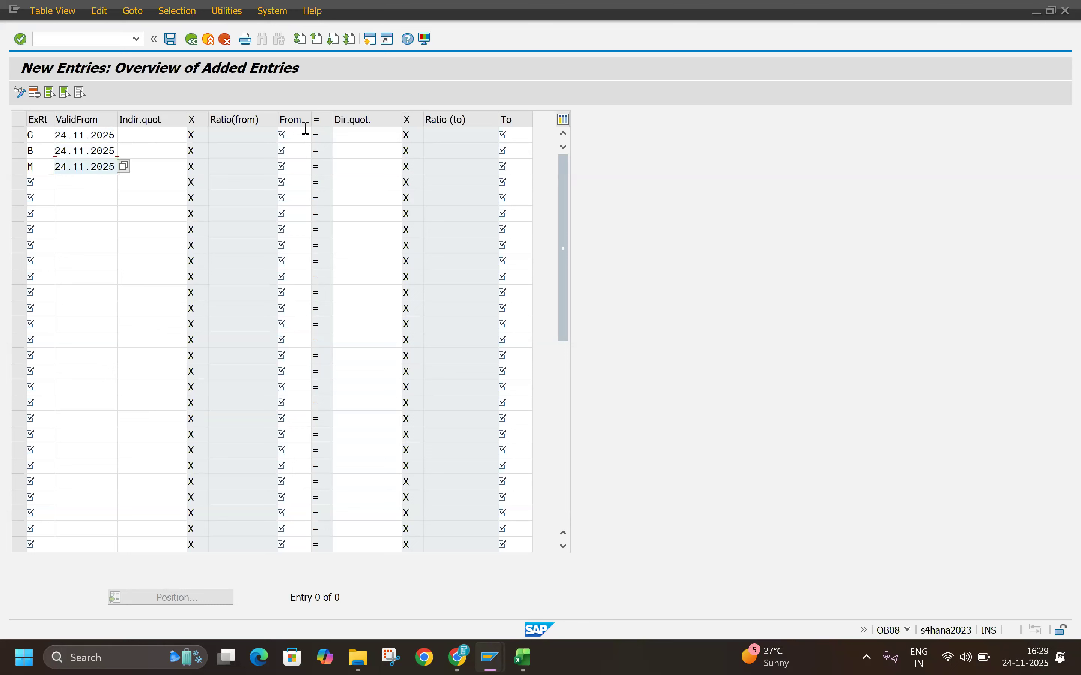
Step: Enter USD as the from currency and INR as the to currency in the G exchange rate row
{"action": "left_click", "coordinate": [356, 137]}
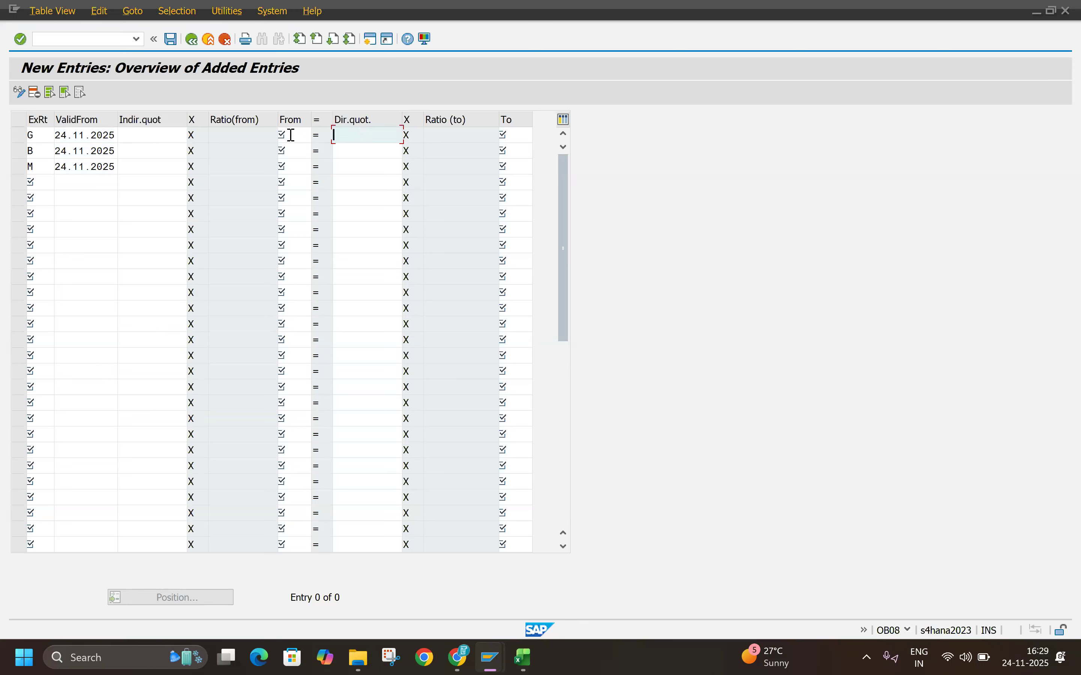
{"action": "left_click", "coordinate": [284, 133]}
{"action": "type", "text": "UD"}
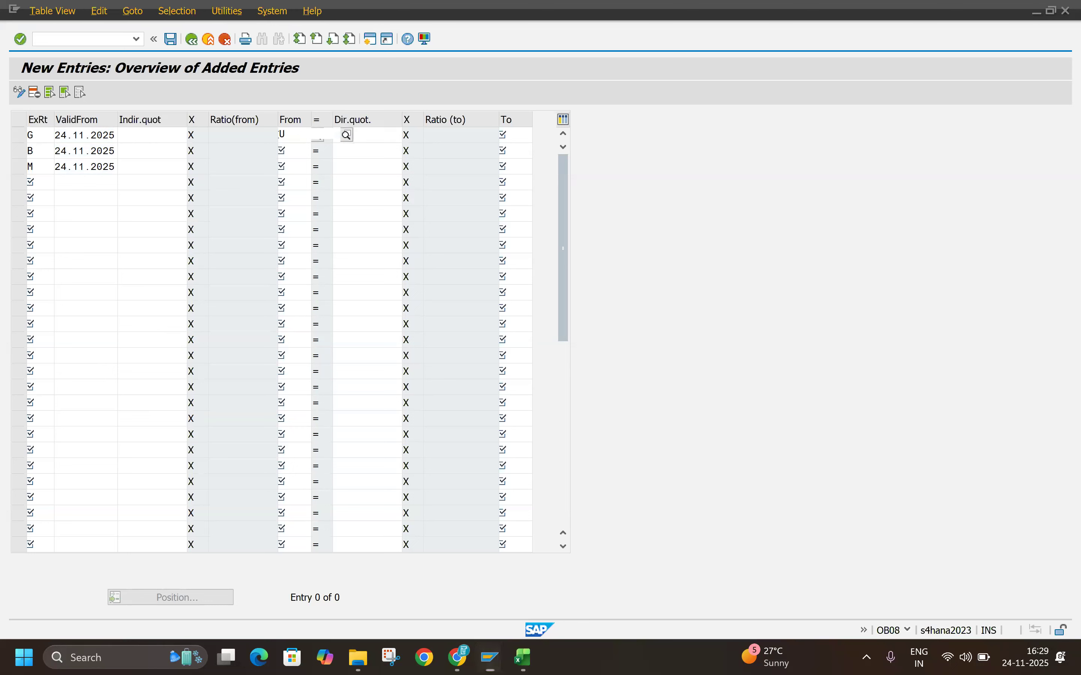
{"action": "key", "text": "BackSpace"}
{"action": "type", "text": "SD"}
{"action": "key", "text": "Tab"}
{"action": "key", "text": "Tab"}
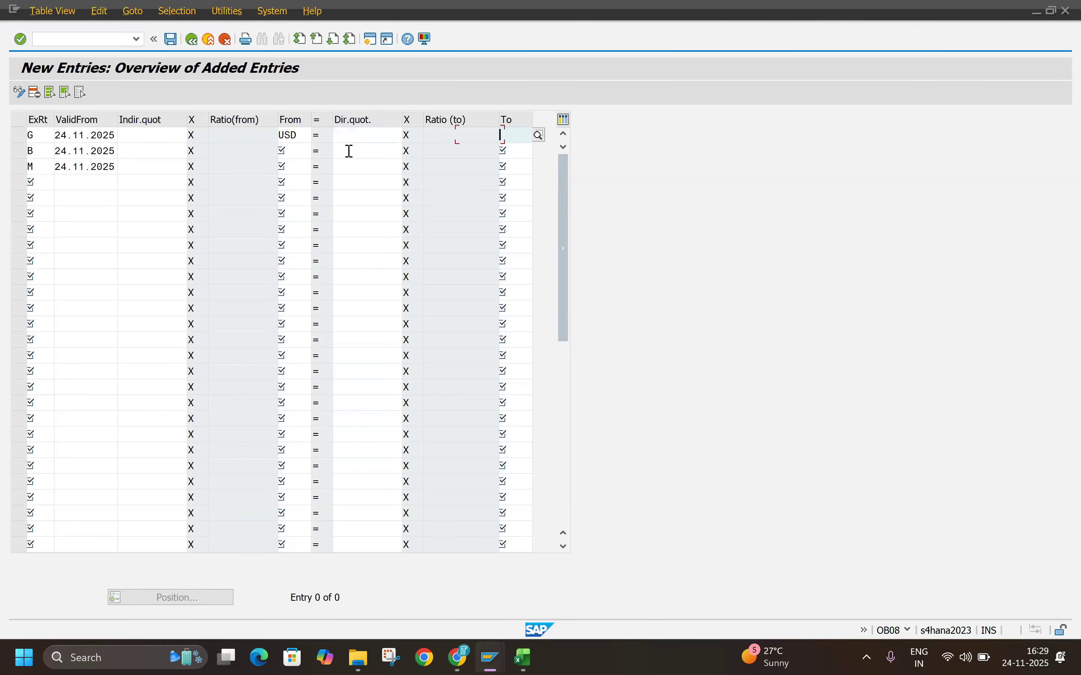
{"action": "type", "text": "INR"}
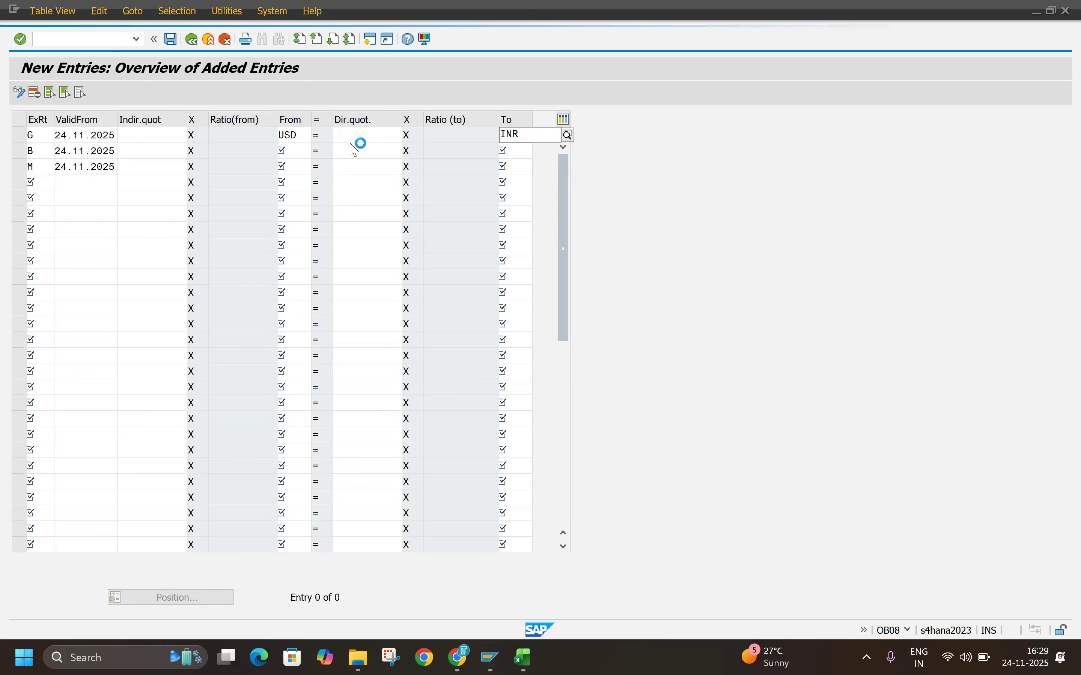
Step: Check the direct quotation column in the PDF and set the G row's direct quotation to 86 in SAP
{"action": "left_click", "coordinate": [355, 134]}
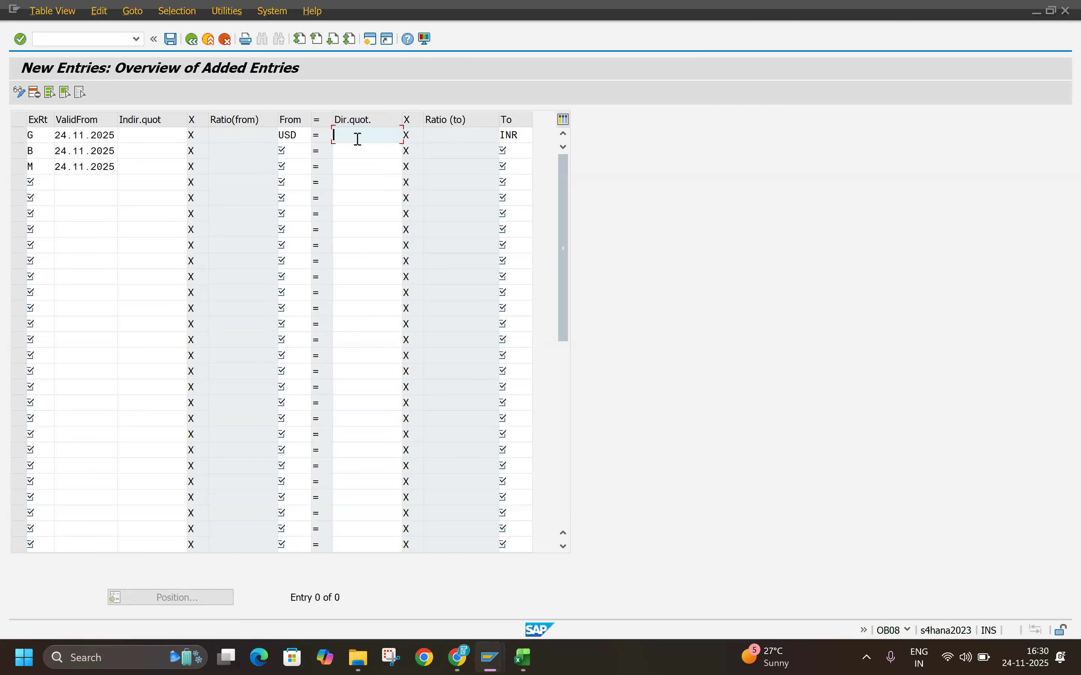
{"action": "key", "text": "alt+Tab"}
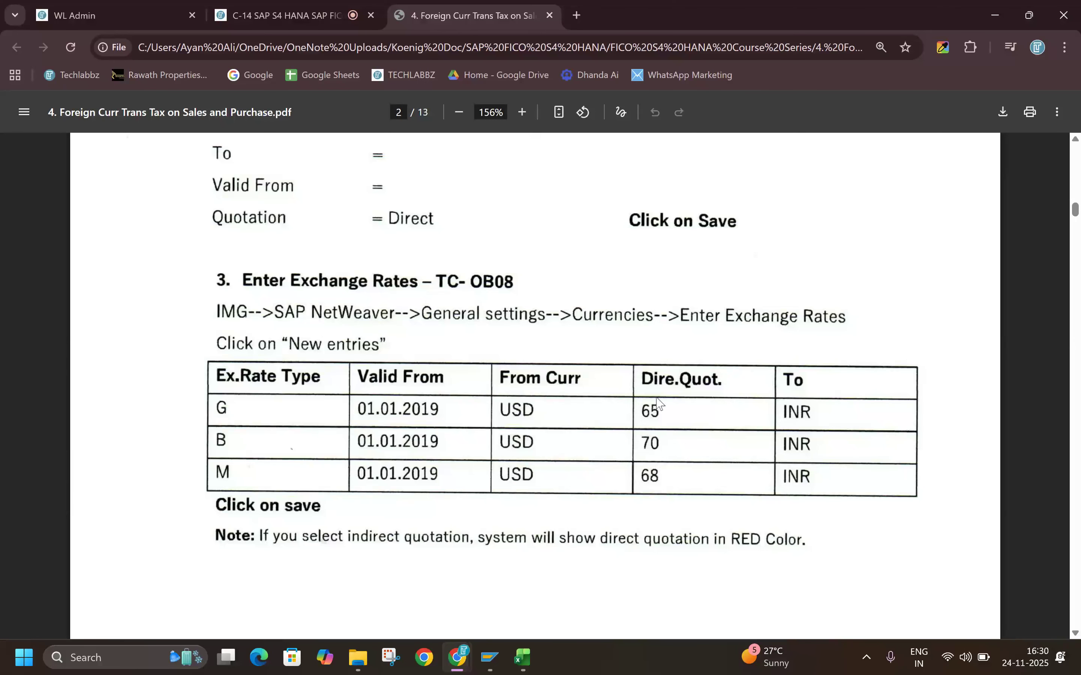
{"action": "key", "text": "alt+Tab"}
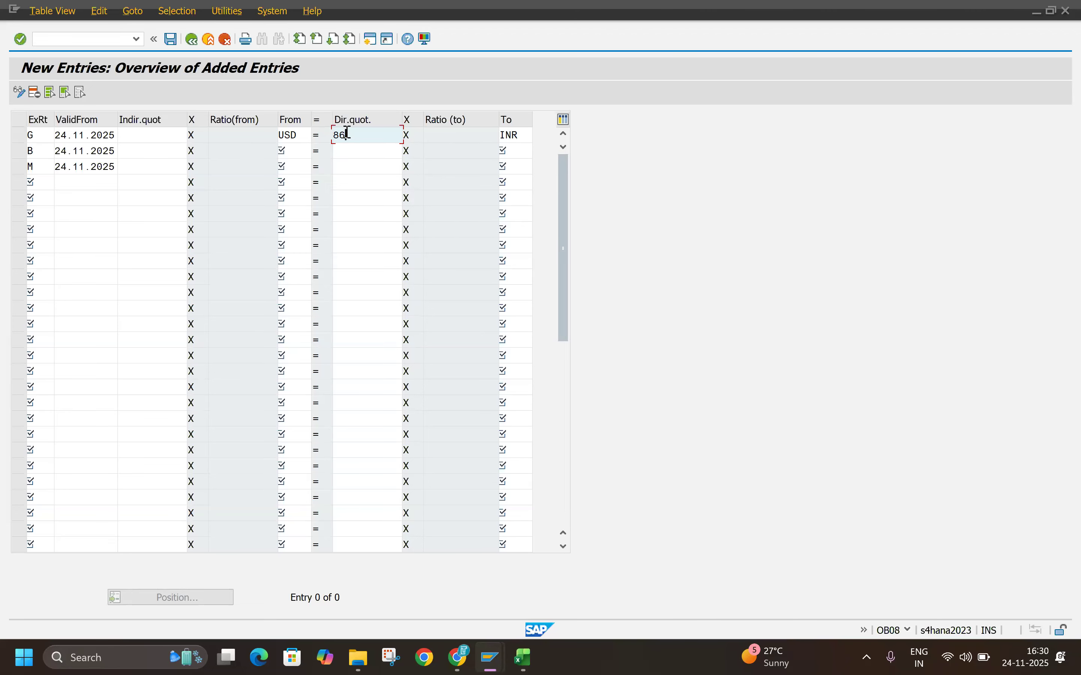
Step: Fill in the B exchange rate row from USD to INR with a direct quotation of 89
{"action": "left_click", "coordinate": [361, 151]}
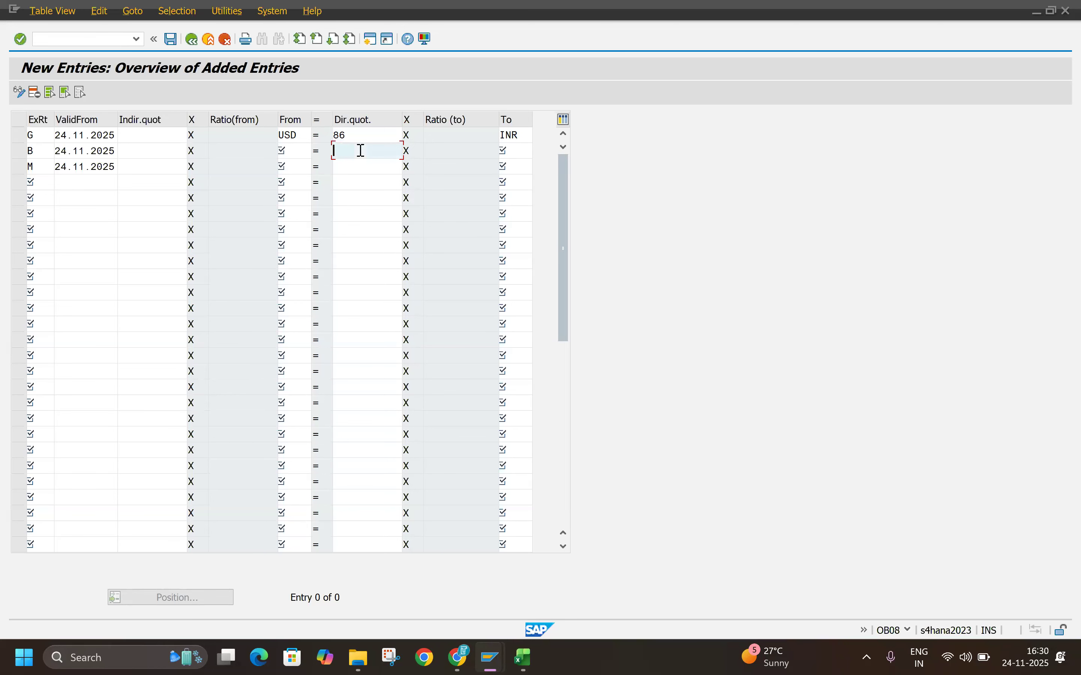
{"action": "left_click", "coordinate": [286, 150]}
{"action": "type", "text": "USD"}
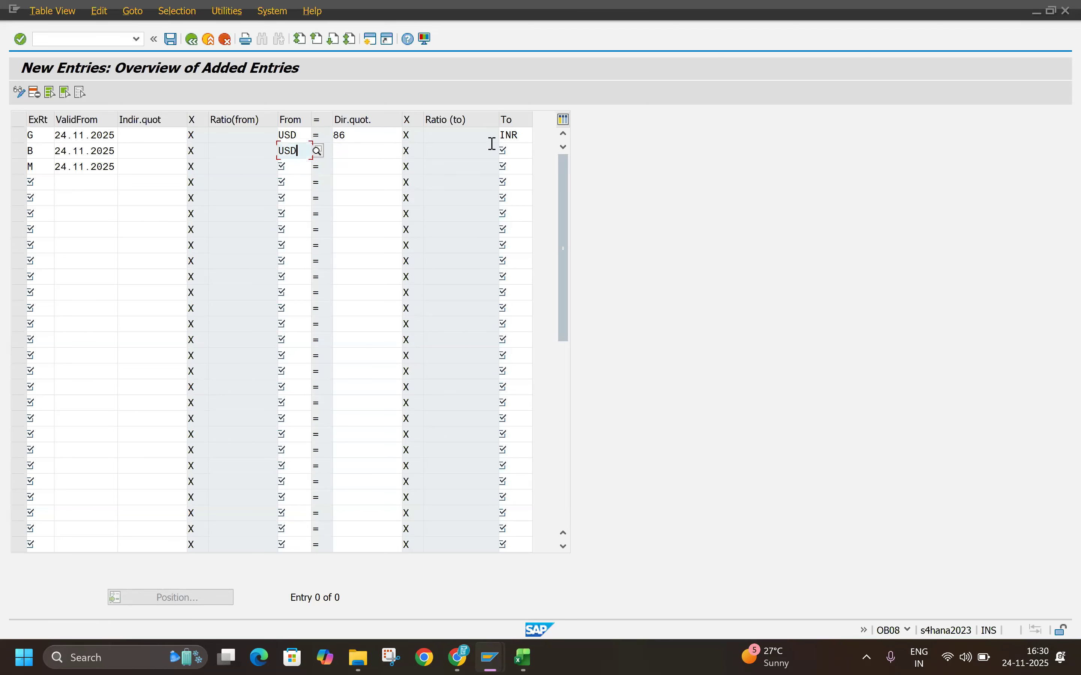
{"action": "left_click", "coordinate": [518, 152]}
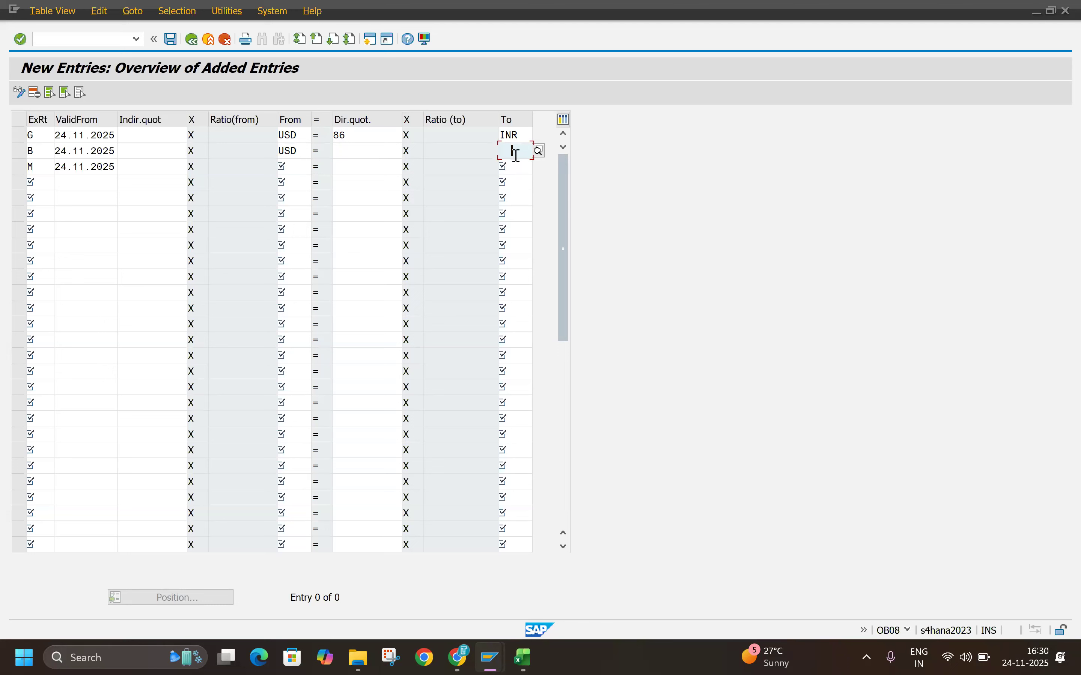
{"action": "type", "text": "INR"}
{"action": "key", "text": "Return"}
{"action": "left_click", "coordinate": [354, 150]}
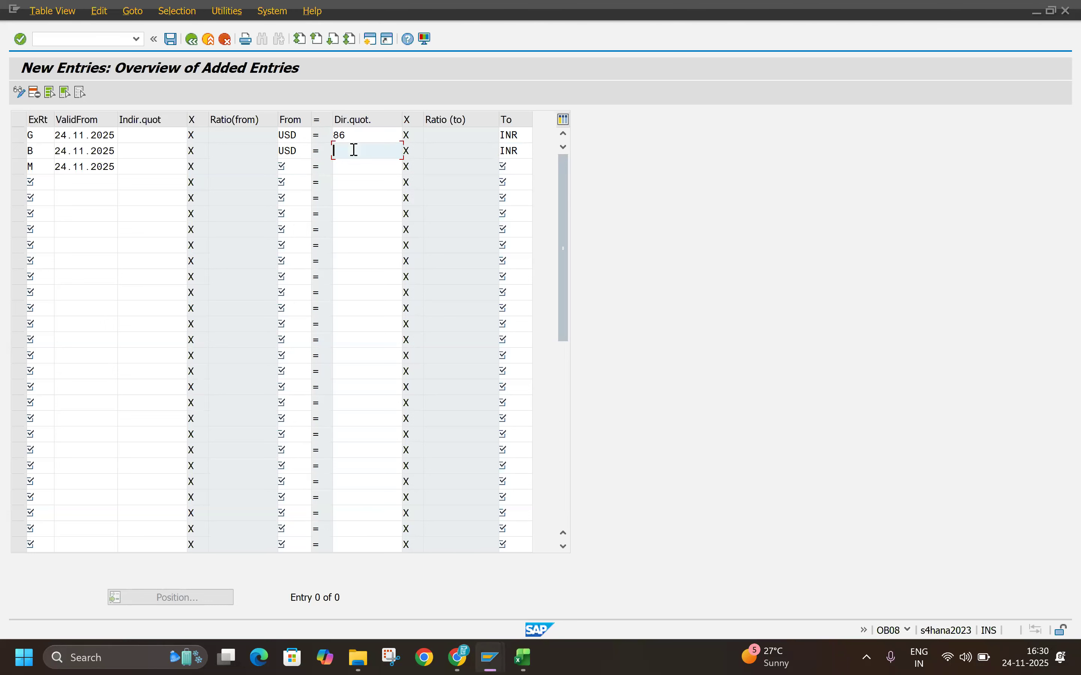
{"action": "type", "text": "89"}
Step: Fill in the M exchange rate row from USD to INR with a direct quotation of 87 and save the new entries
{"action": "left_click", "coordinate": [284, 167]}
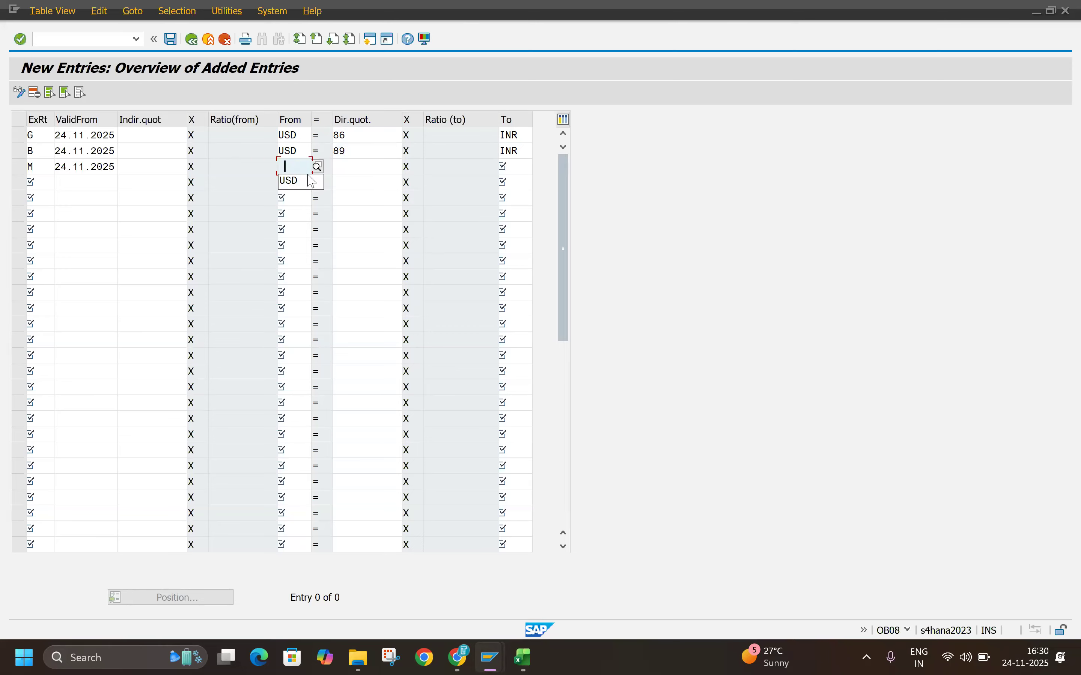
{"action": "left_click", "coordinate": [312, 183]}
{"action": "left_click", "coordinate": [381, 164]}
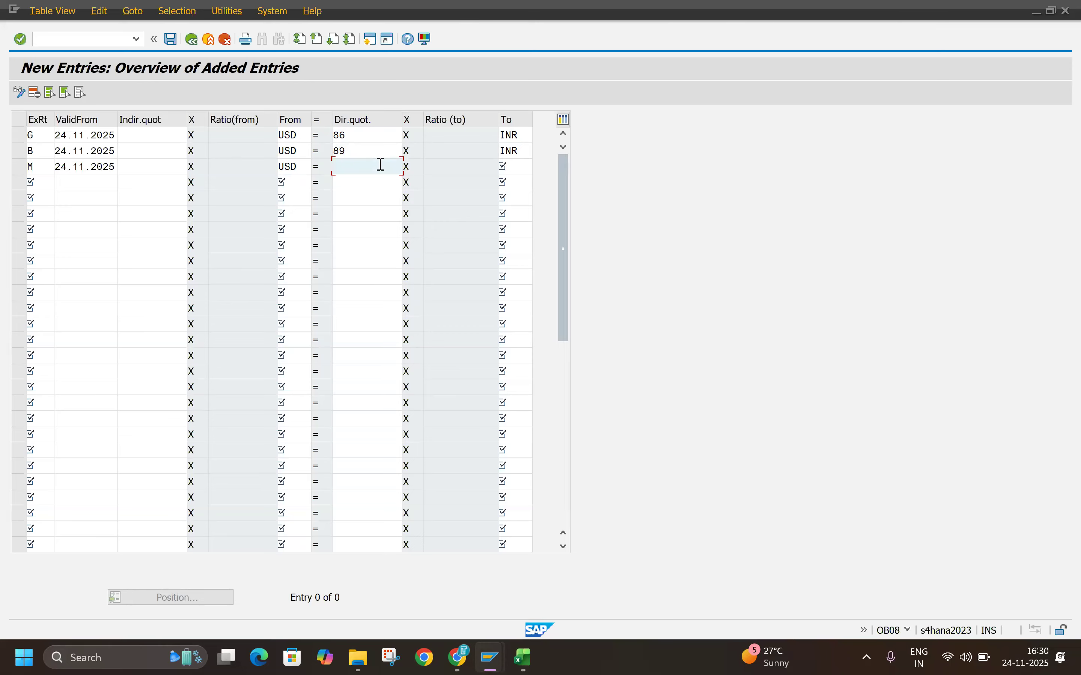
{"action": "type", "text": "85"}
{"action": "key", "text": "BackSpace"}
{"action": "type", "text": "7"}
{"action": "left_click", "coordinate": [516, 165]}
{"action": "type", "text": "INR"}
{"action": "key", "text": "Return"}
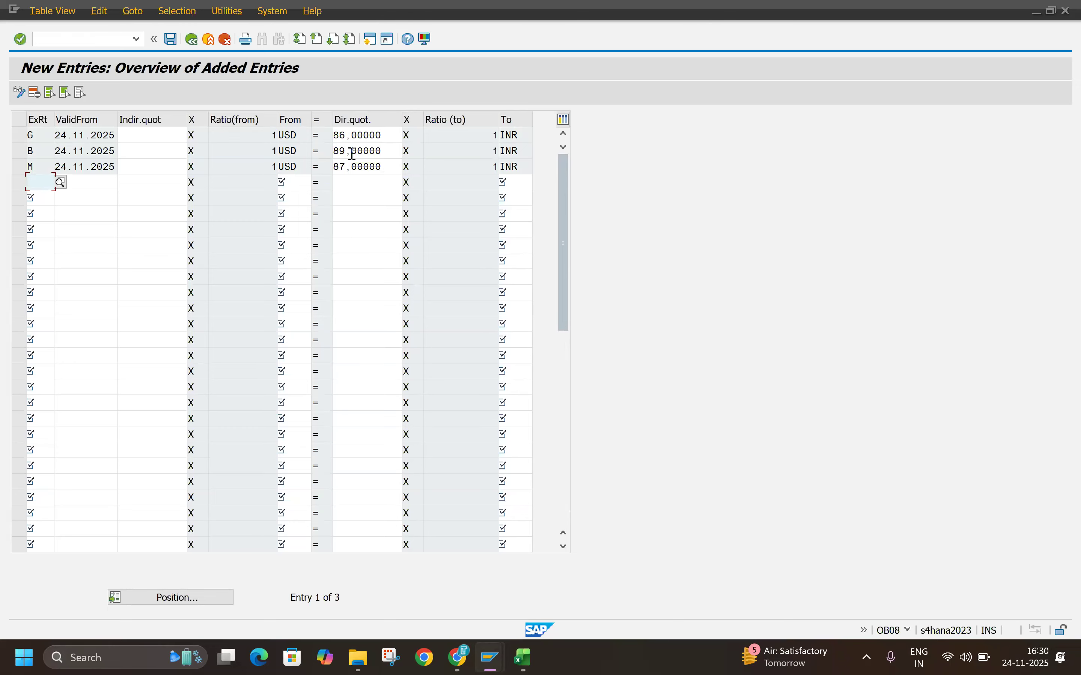
{"action": "left_click", "coordinate": [171, 39]}
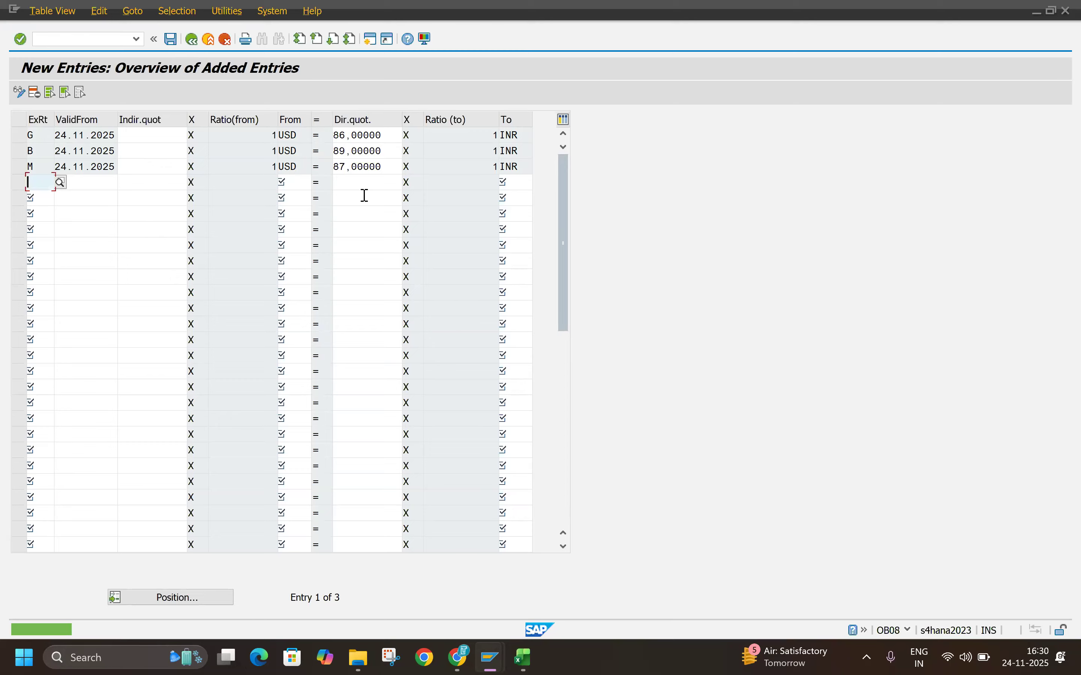
Step: Check the Maximum Exchange Rate Difference section in the PDF and its path in the Excel notes, and open the Customizing Implementation Guide in SAP
{"action": "key", "text": "alt+Tab"}
{"action": "scroll", "coordinate": [397, 452], "scroll_direction": "down", "scroll_amount": 10}
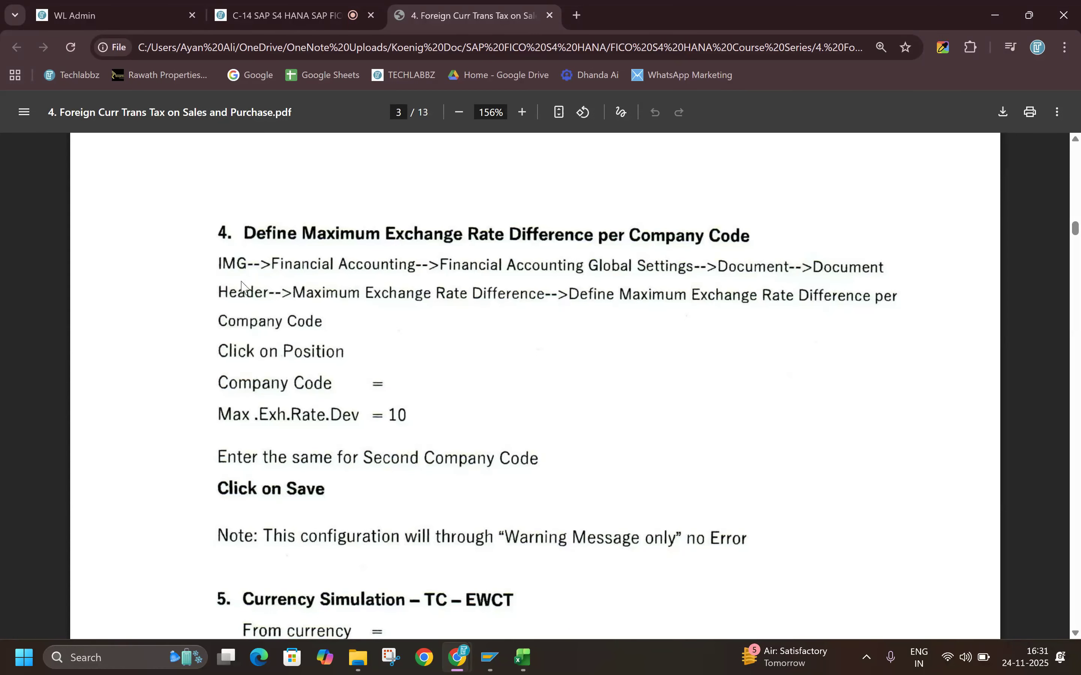
{"action": "key", "text": "alt+Tab"}
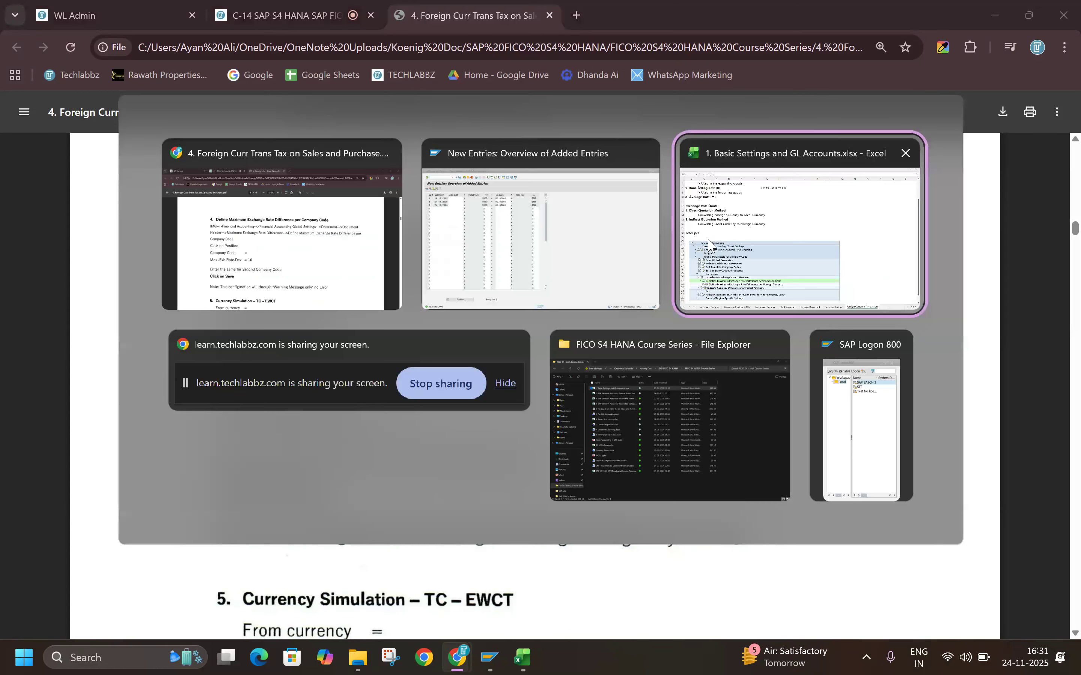
{"action": "left_click", "coordinate": [708, 244]}
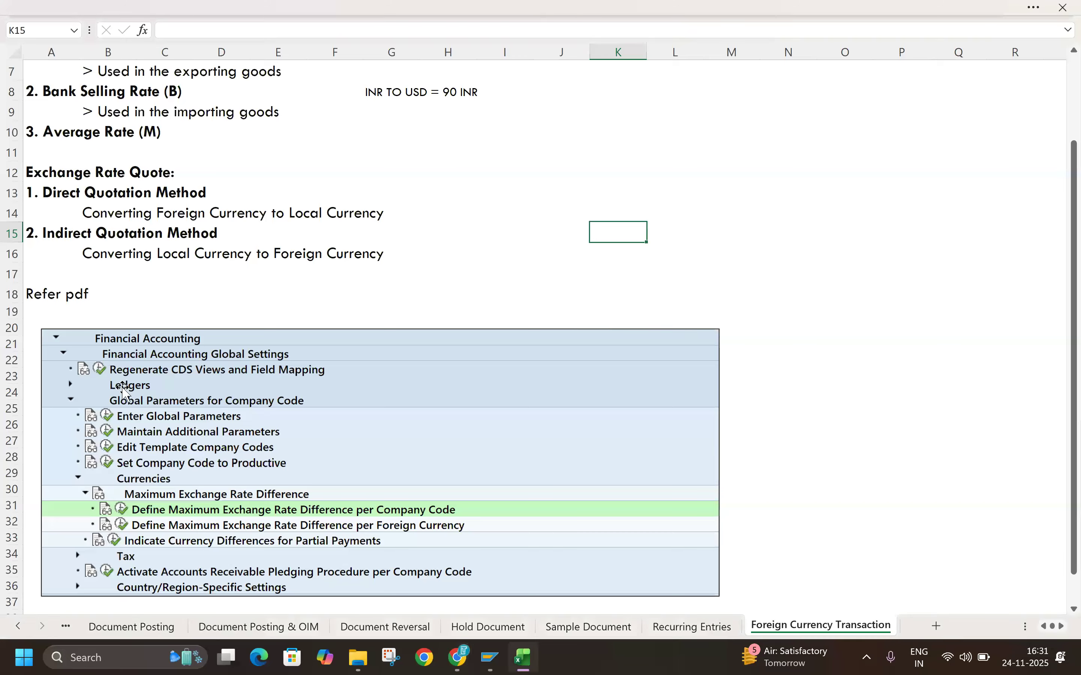
{"action": "key", "text": "alt+Tab"}
{"action": "mouse_move", "coordinate": [490, 657]}
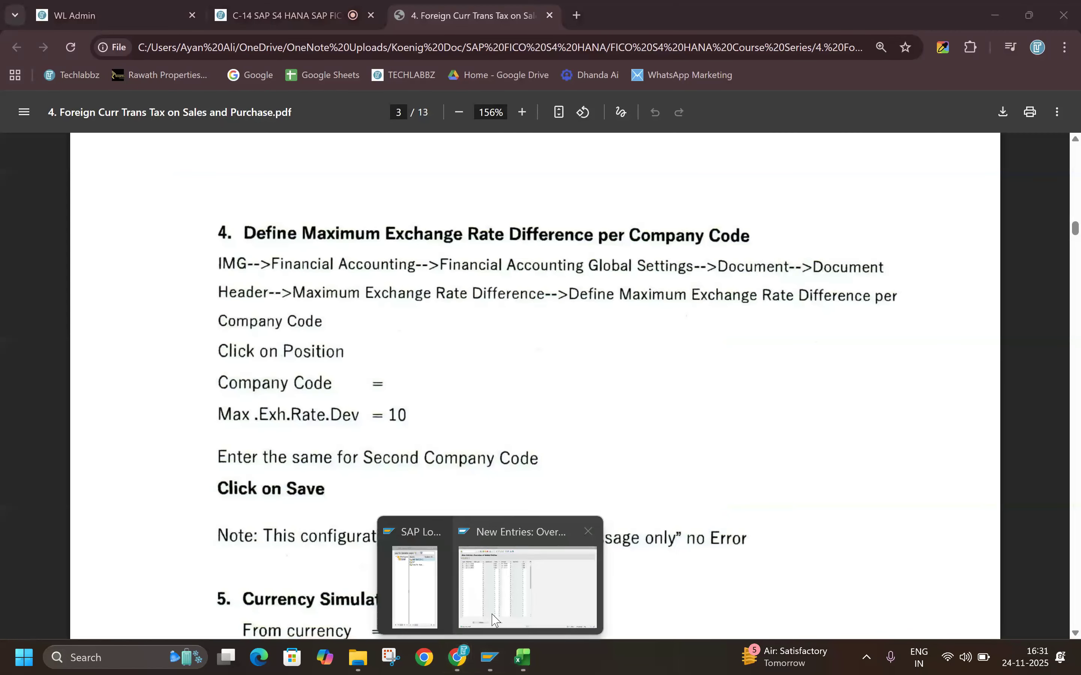
{"action": "left_click", "coordinate": [532, 554]}
{"action": "left_click", "coordinate": [59, 36]}
{"action": "type", "text": "/NOB08"}
{"action": "key", "text": "Return"}
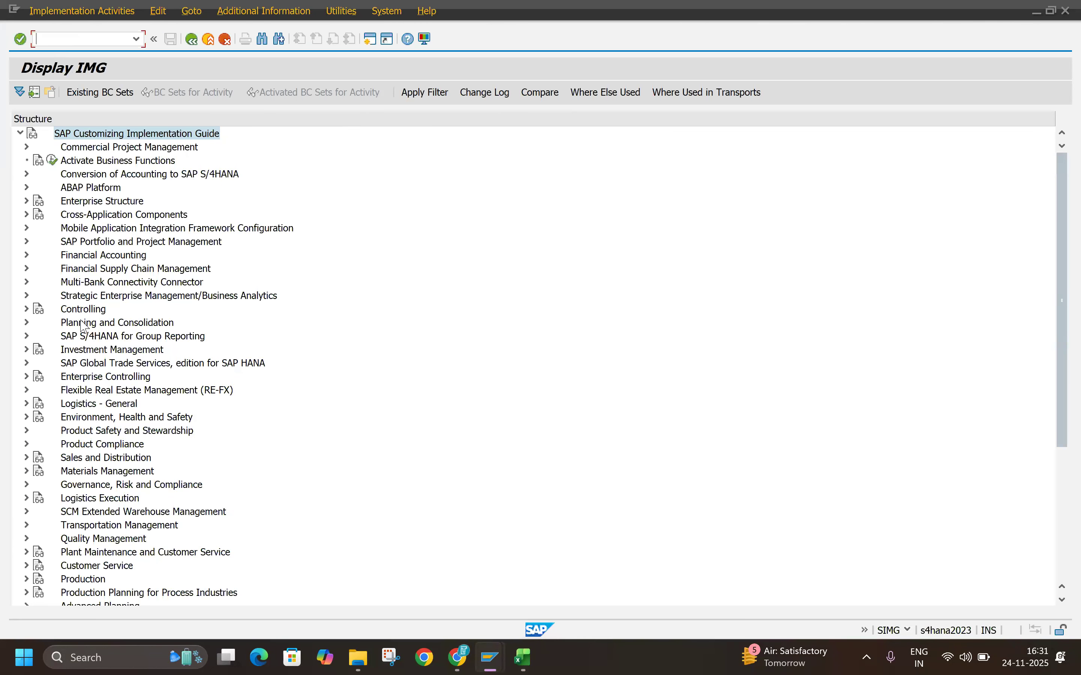
Step: Expand Financial Accounting, its Global Settings and Global Parameters for Company Code in the IMG, following the path in the Excel notes
{"action": "left_click", "coordinate": [76, 260]}
{"action": "double_click", "coordinate": [79, 265]}
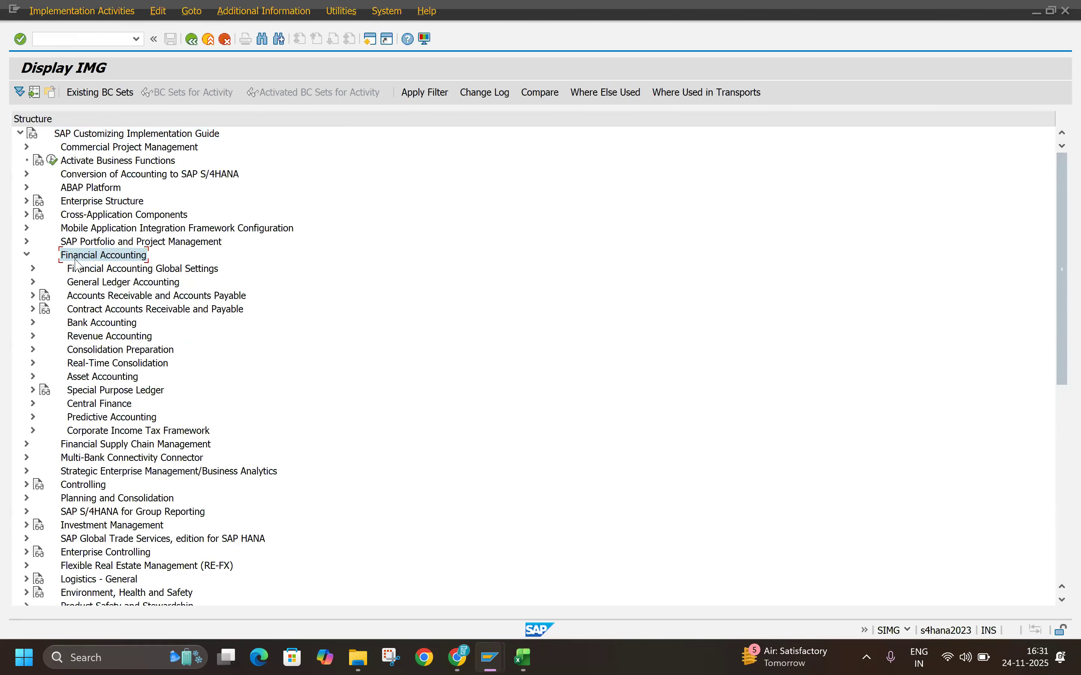
{"action": "key", "text": "alt+Tab"}
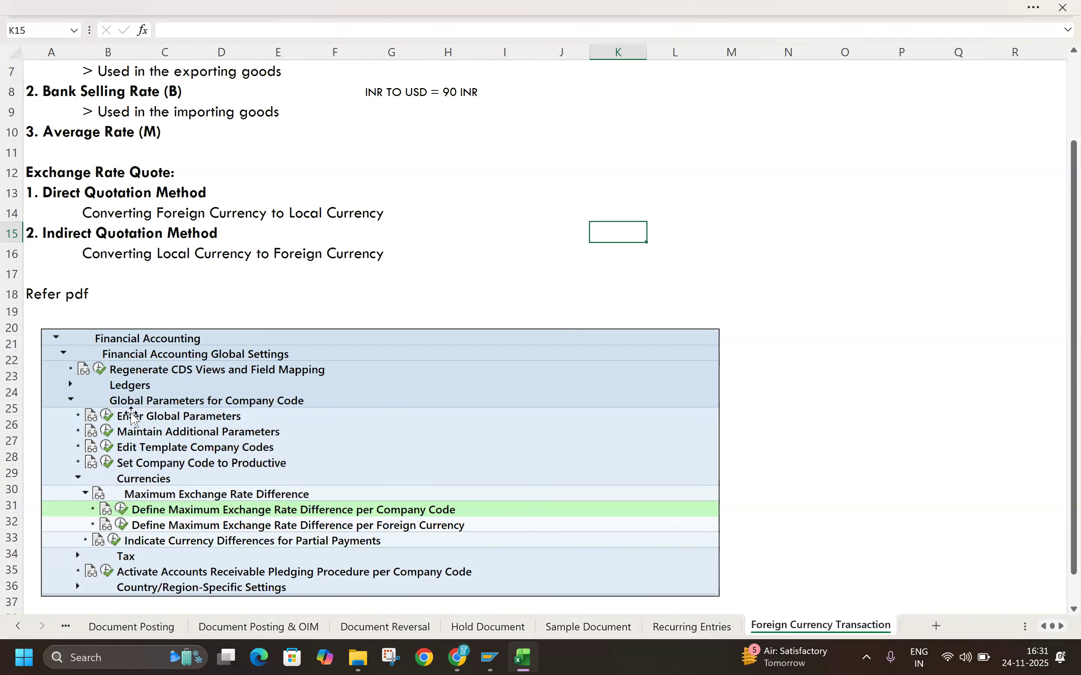
{"action": "key", "text": "alt+Tab"}
{"action": "left_click", "coordinate": [110, 269]}
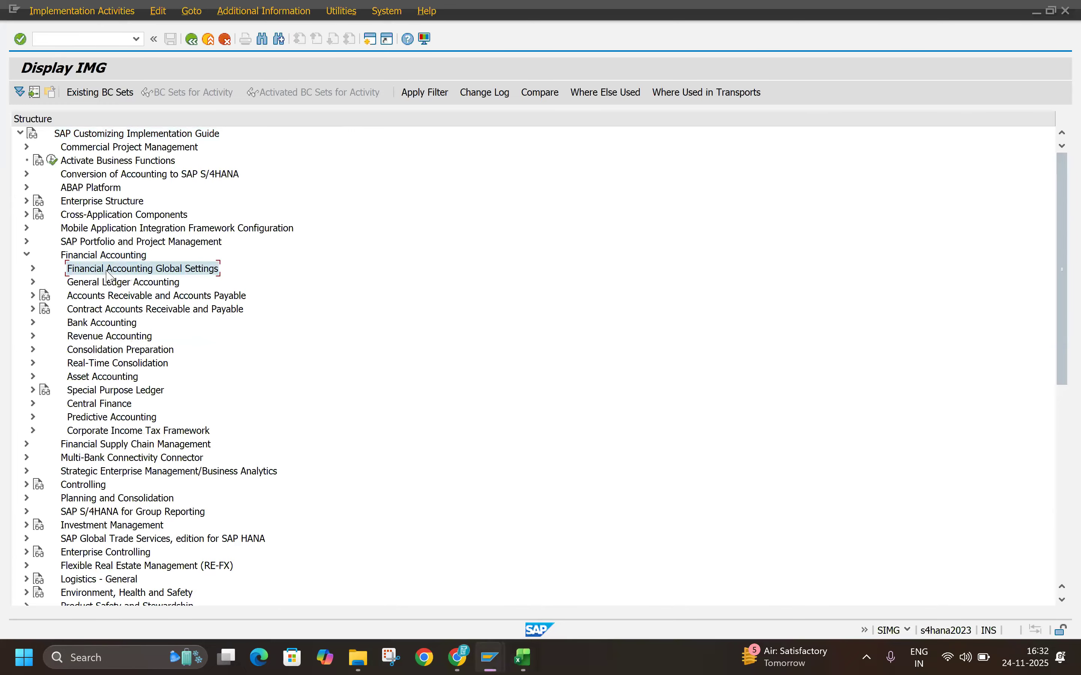
{"action": "double_click", "coordinate": [110, 270]}
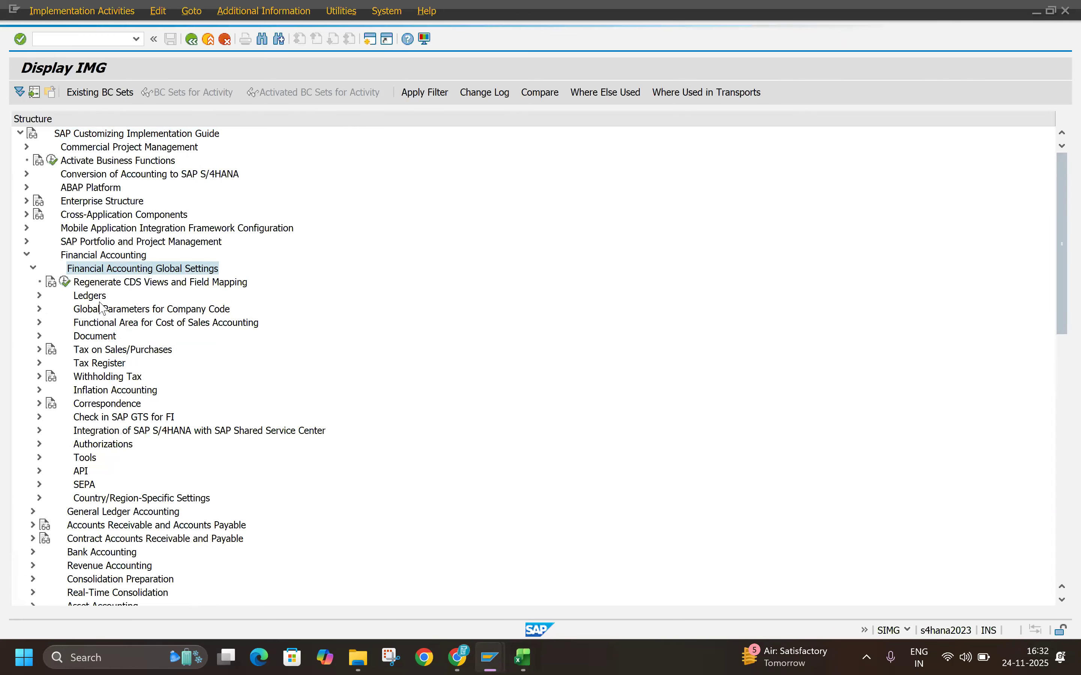
{"action": "left_click", "coordinate": [106, 309]}
{"action": "double_click", "coordinate": [118, 308]}
{"action": "key", "text": "alt+Tab"}
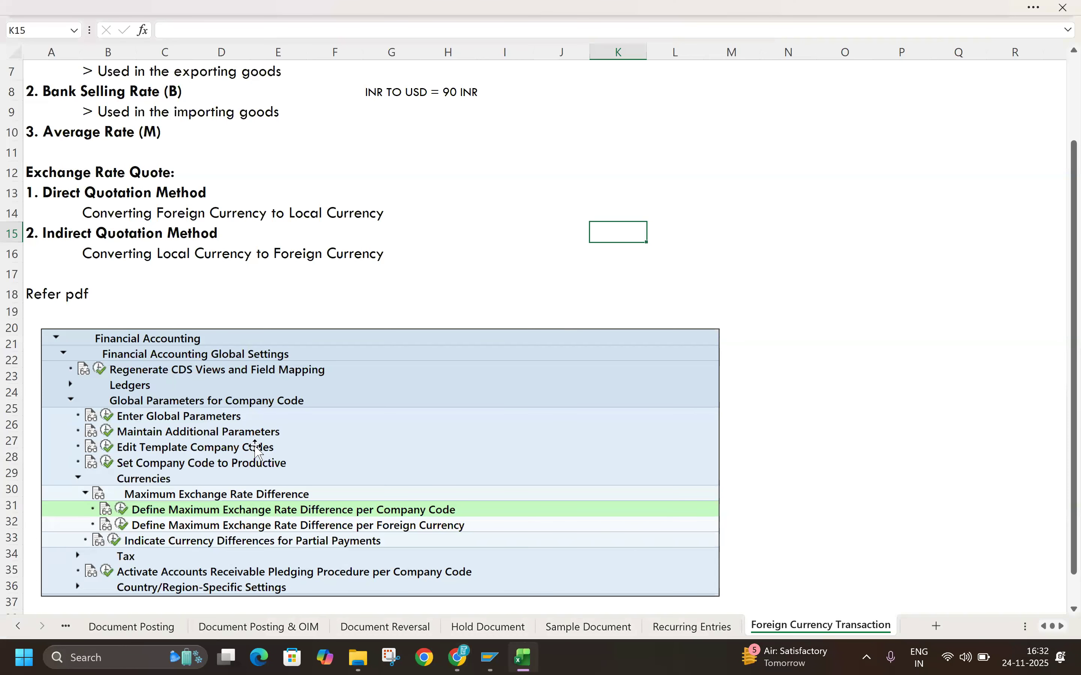
{"action": "key", "text": "alt+Tab"}
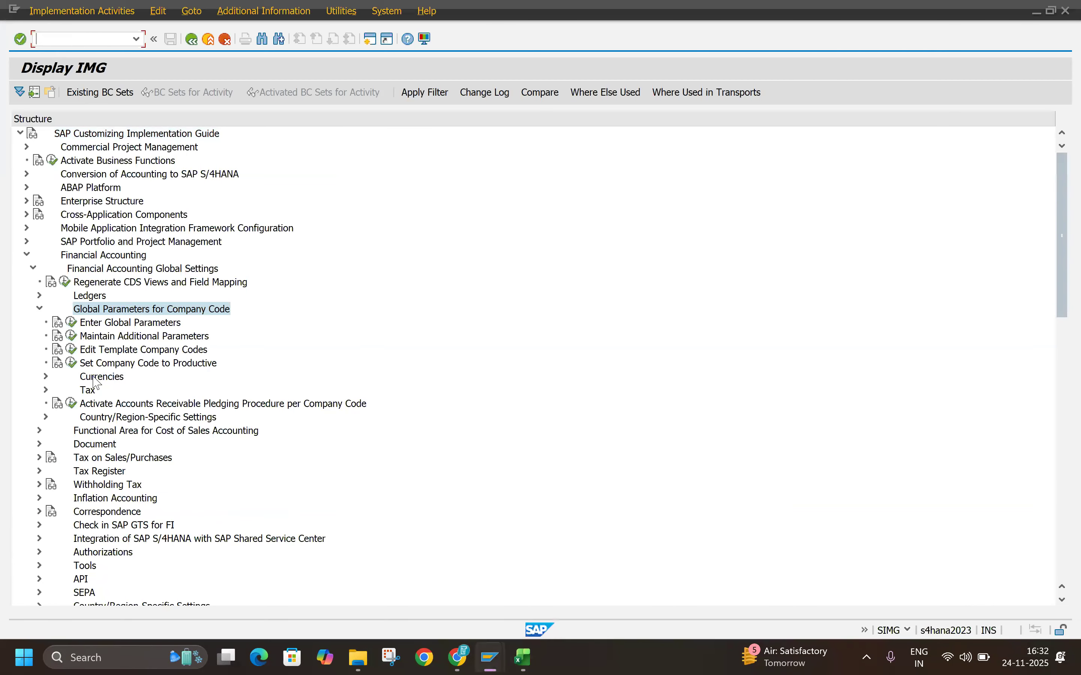
Step: Expand Currencies and Maximum Exchange Rate Difference, and open the activity Define Maximum Exchange Rate Difference per Company Code
{"action": "left_click", "coordinate": [101, 378]}
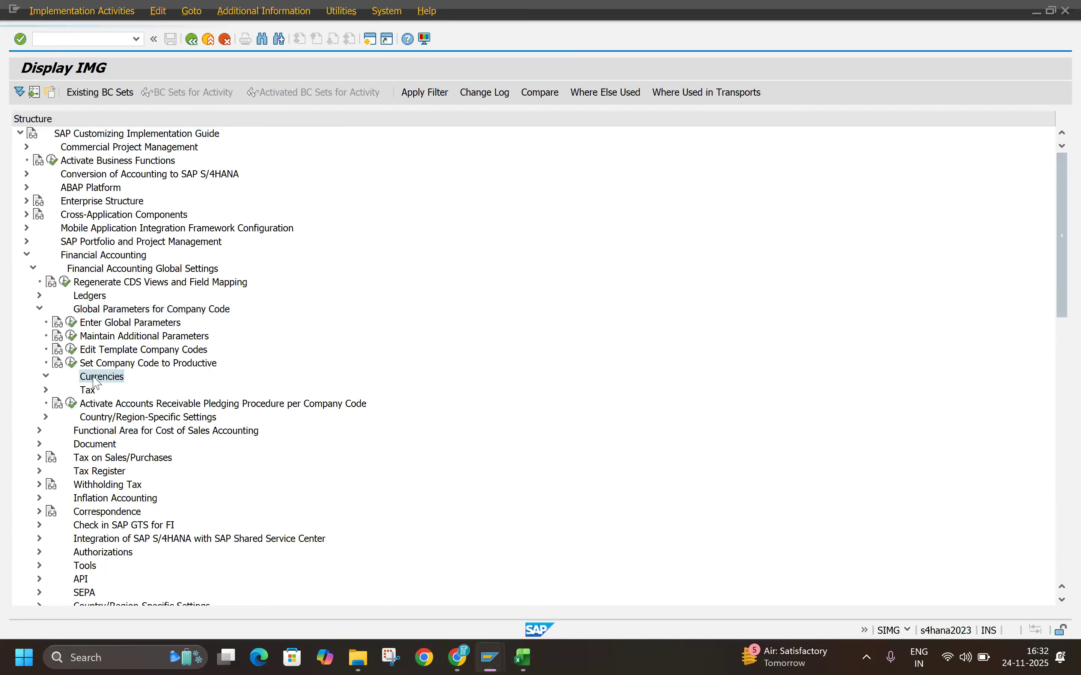
{"action": "double_click", "coordinate": [101, 379]}
{"action": "left_click", "coordinate": [101, 390]}
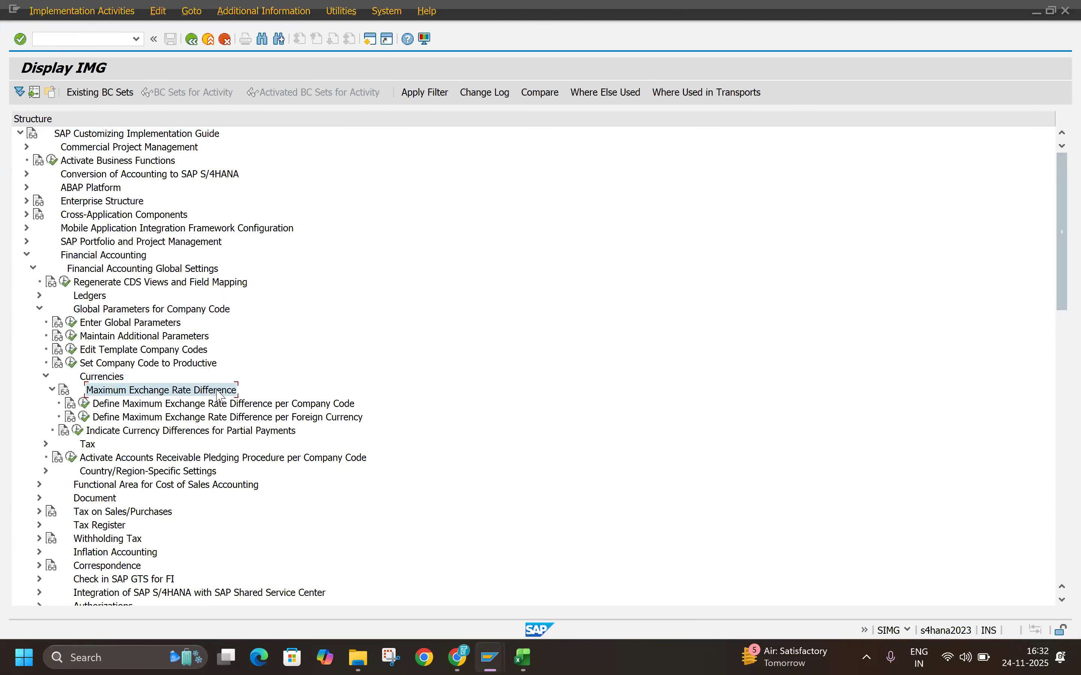
{"action": "left_click", "coordinate": [214, 405]}
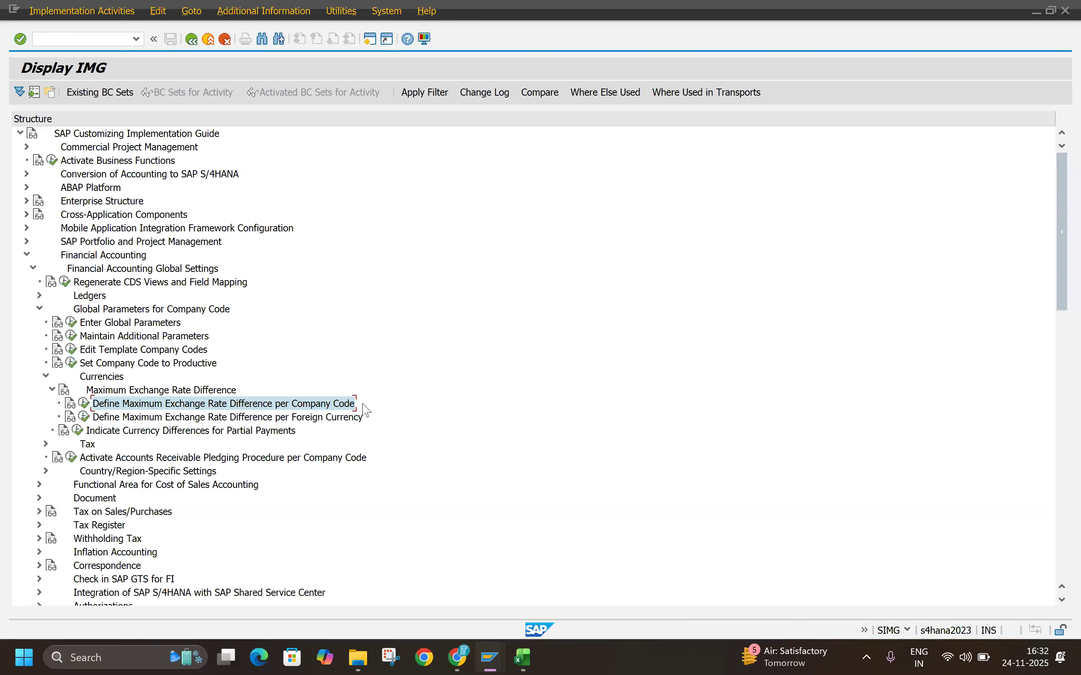
{"action": "key", "text": "alt+Tab"}
{"action": "key", "text": "alt+Tab"}
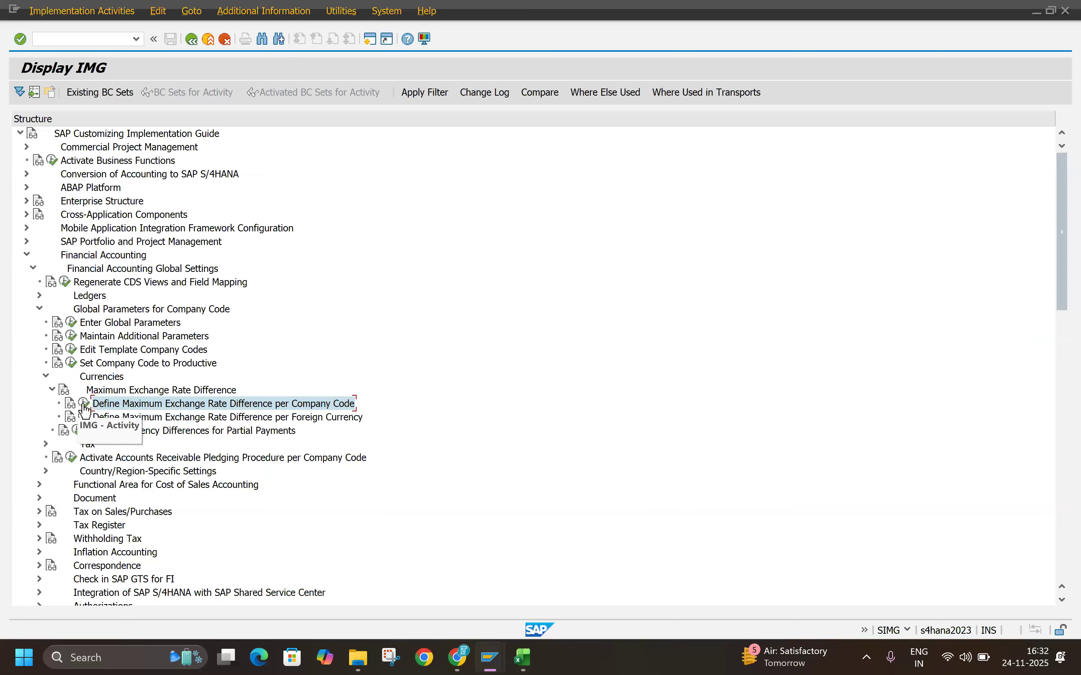
{"action": "left_click", "coordinate": [84, 405]}
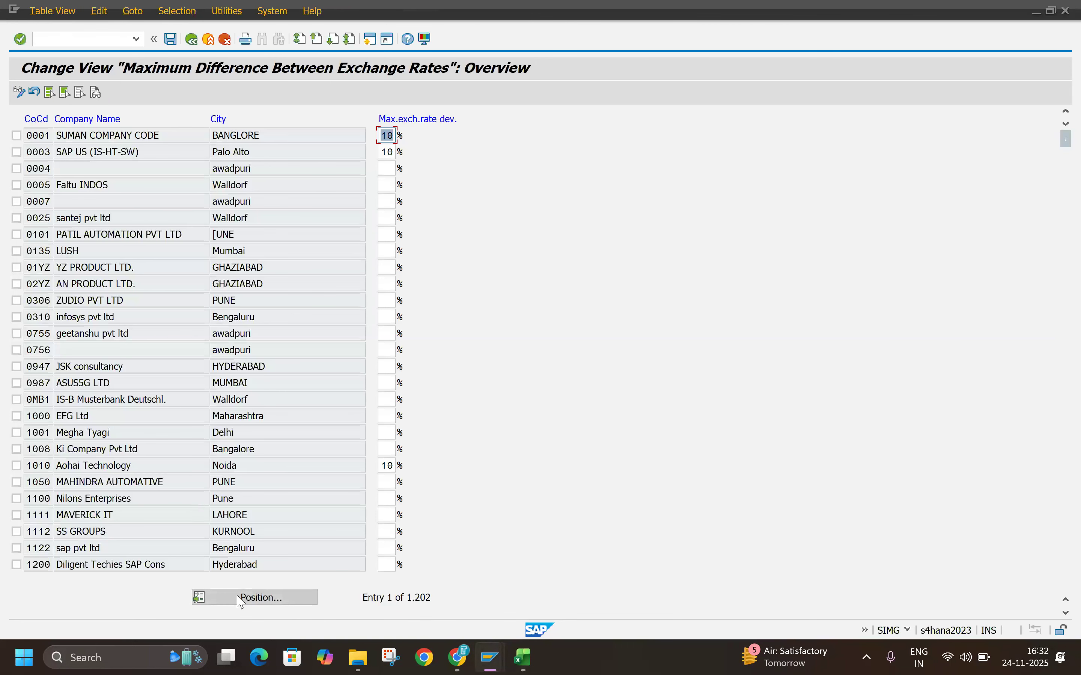
Step: Position the list on company code TLIN, fill in its maximum exchange rate deviation and save the change
{"action": "left_click", "coordinate": [241, 598]}
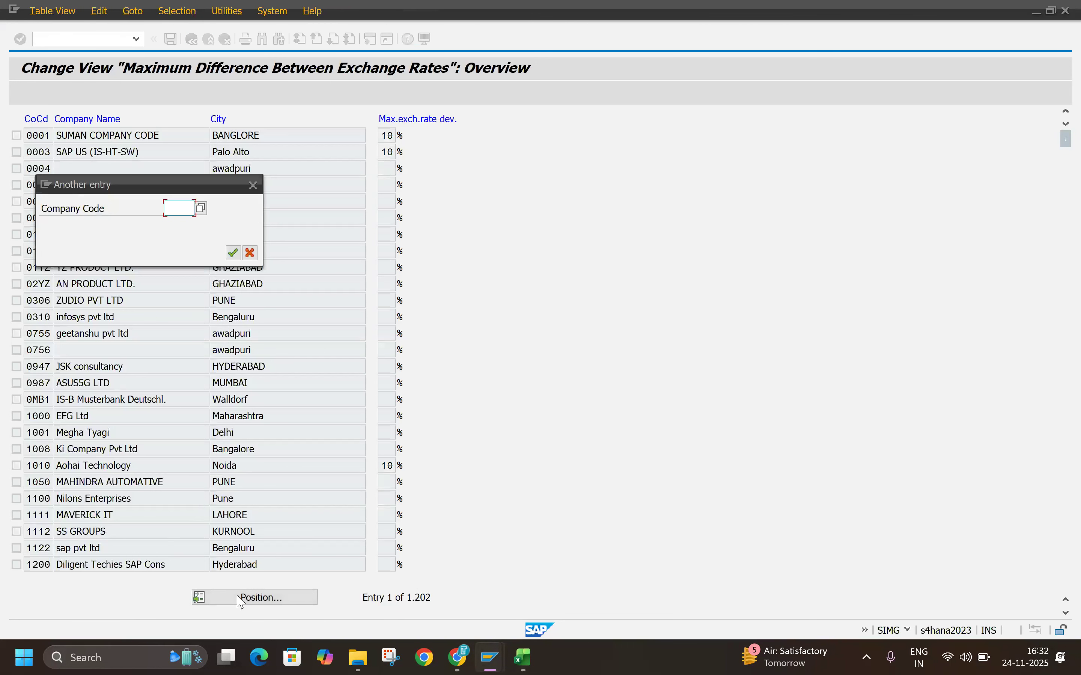
{"action": "type", "text": "TL1N"}
{"action": "key", "text": "Return"}
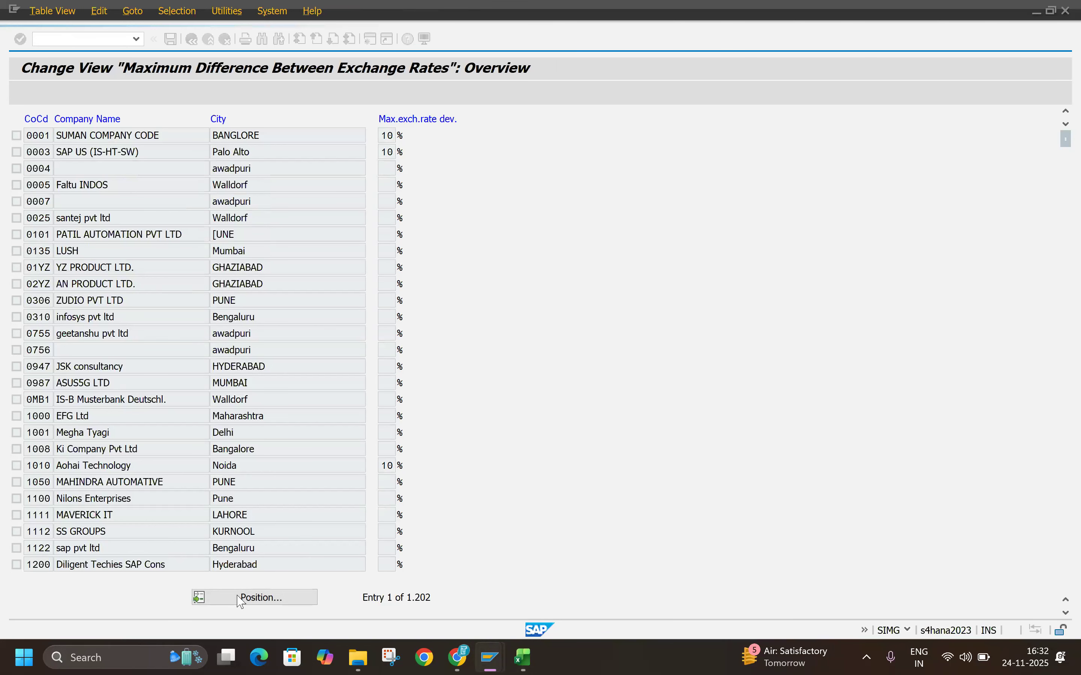
{"action": "left_click", "coordinate": [393, 135]}
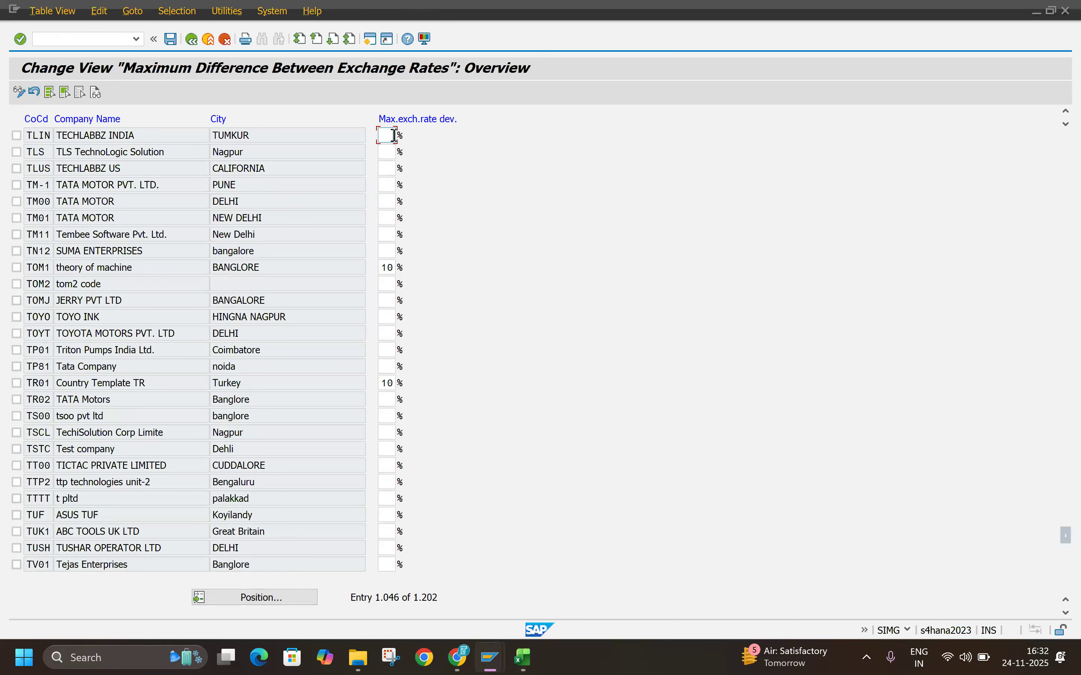
{"action": "double_click", "coordinate": [392, 135]}
{"action": "left_click", "coordinate": [173, 40]}
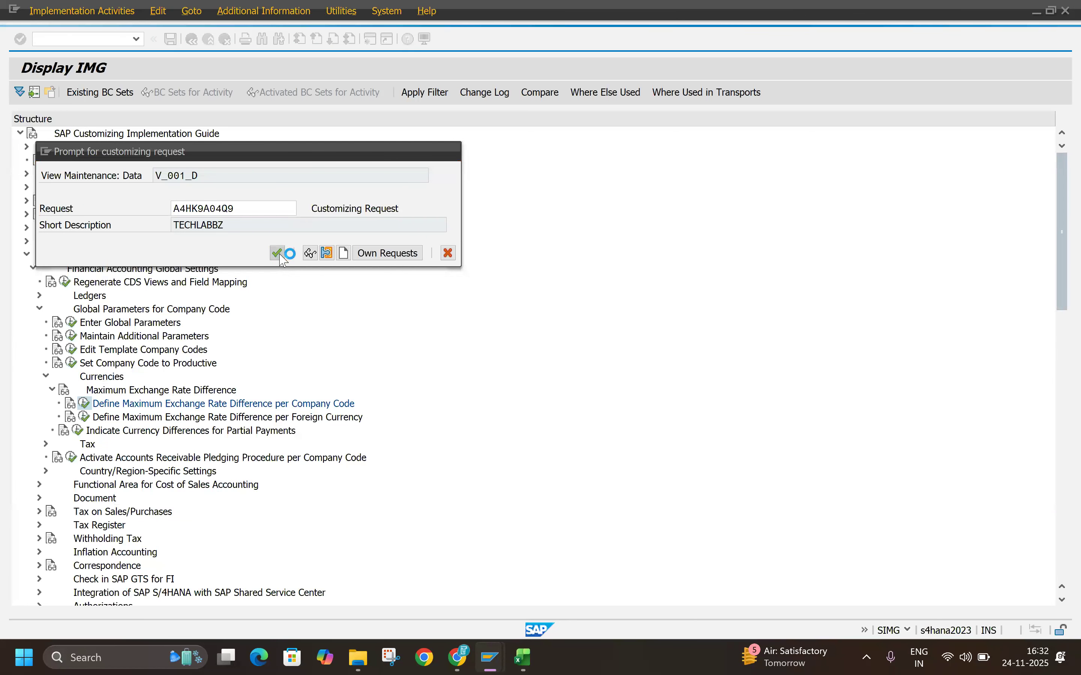
Step: Review the PDF's Currency Simulation section, the end-user exchange rate entry options and the OB08 exchange rate table
{"action": "key", "text": "alt+Tab"}
{"action": "key", "text": "alt+Tab"}
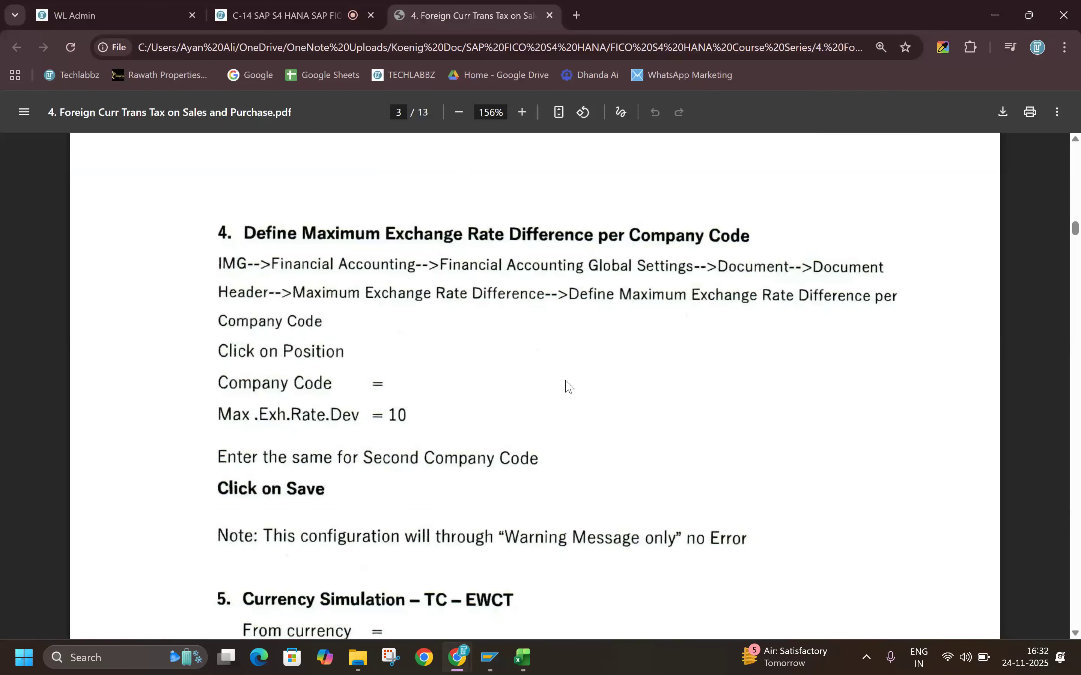
{"action": "scroll", "coordinate": [567, 386], "scroll_direction": "down", "scroll_amount": 5}
{"action": "scroll", "coordinate": [514, 398], "scroll_direction": "down", "scroll_amount": 3}
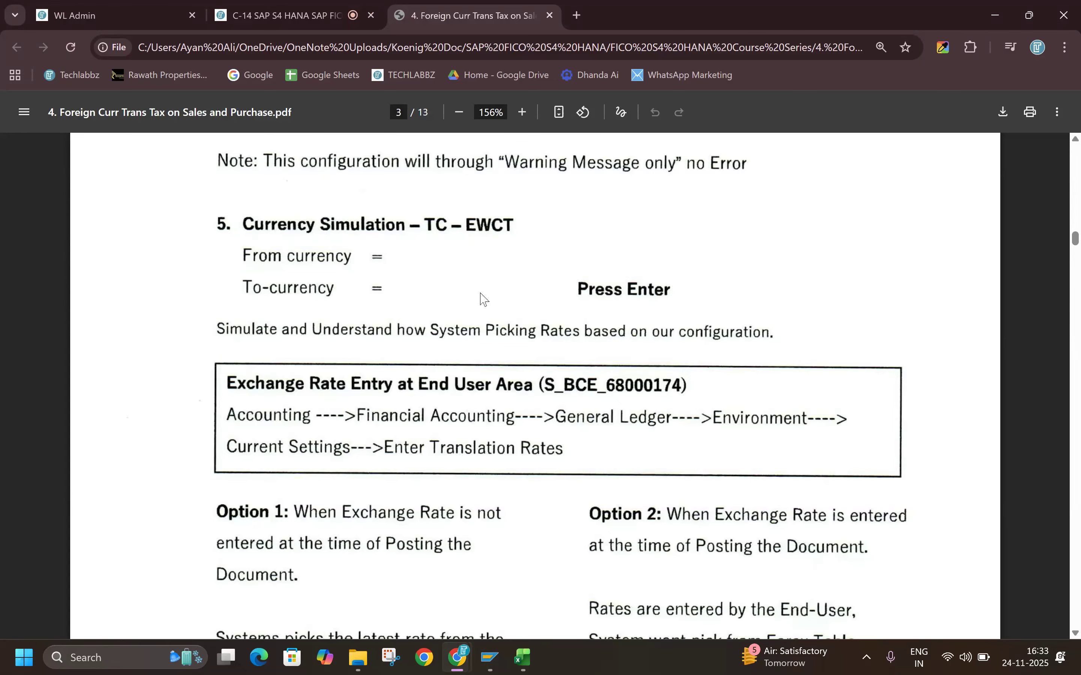
{"action": "scroll", "coordinate": [477, 306], "scroll_direction": "down", "scroll_amount": 1}
{"action": "scroll", "coordinate": [475, 314], "scroll_direction": "down", "scroll_amount": 5}
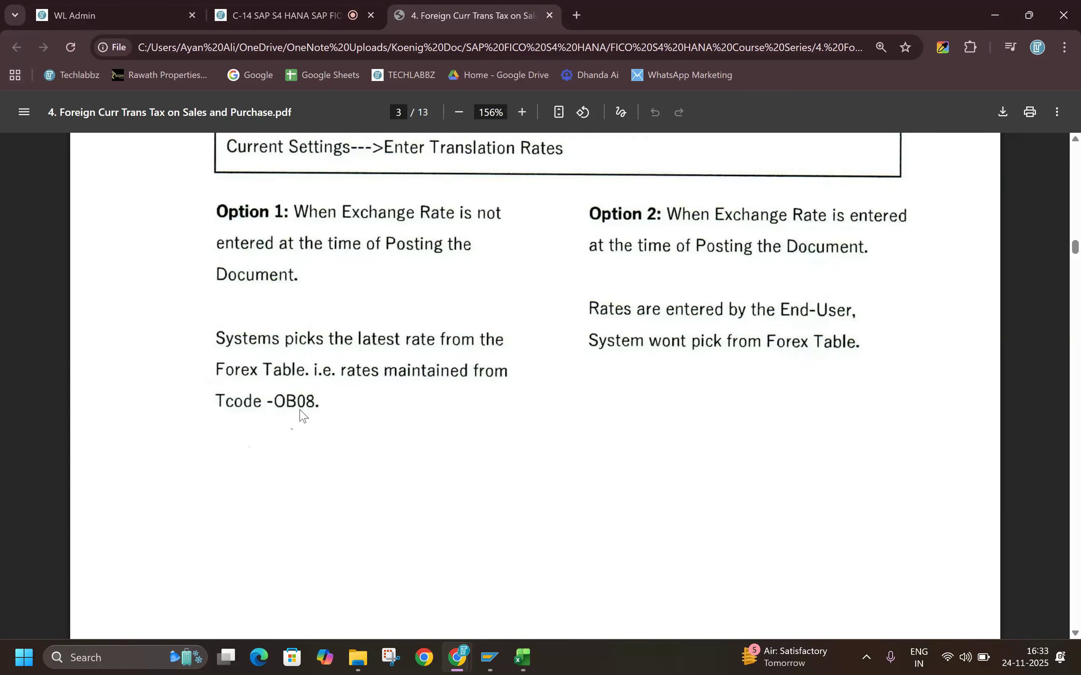
{"action": "scroll", "coordinate": [476, 404], "scroll_direction": "up", "scroll_amount": 1}
{"action": "scroll", "coordinate": [476, 404], "scroll_direction": "up", "scroll_amount": 15}
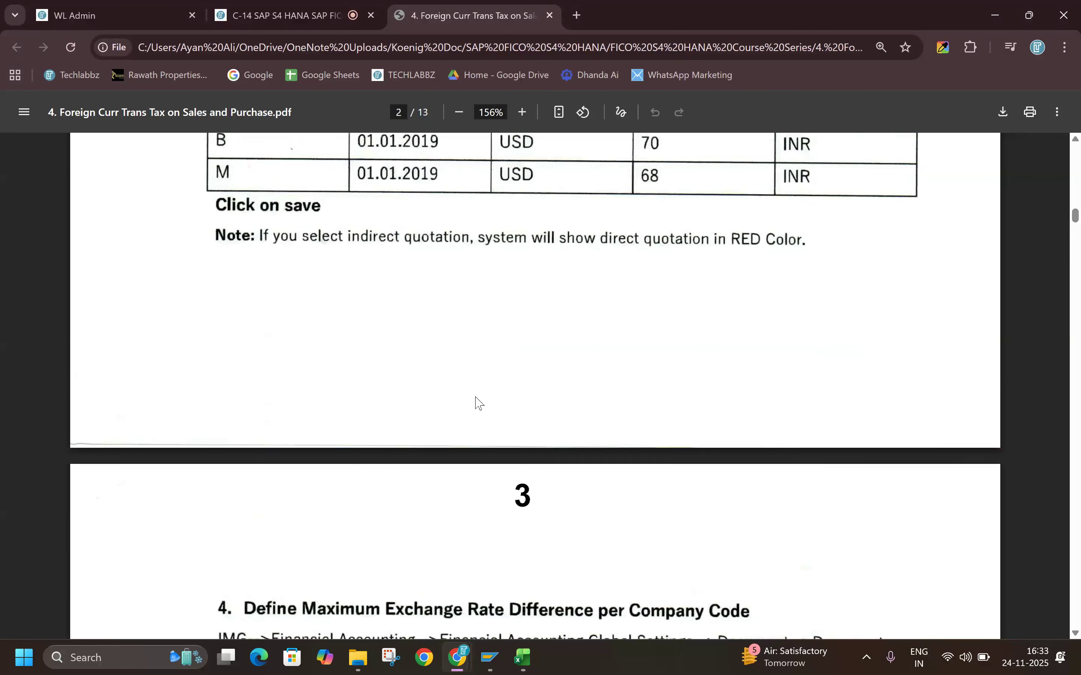
{"action": "scroll", "coordinate": [662, 351], "scroll_direction": "up", "scroll_amount": 3}
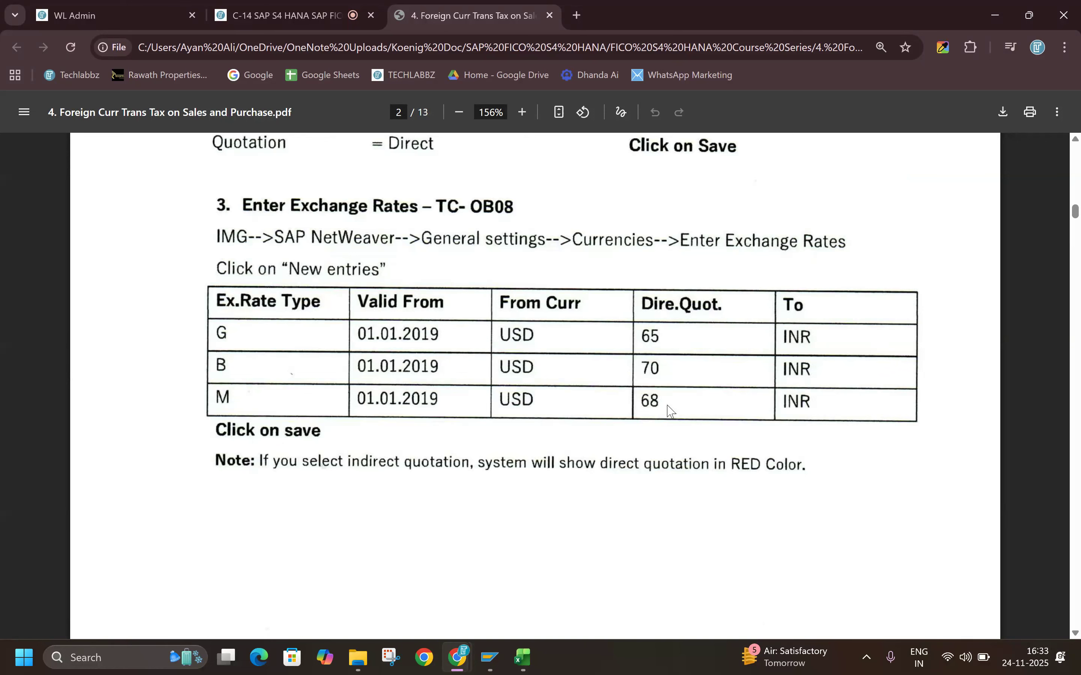
{"action": "scroll", "coordinate": [608, 405], "scroll_direction": "down", "scroll_amount": 15}
{"action": "scroll", "coordinate": [334, 436], "scroll_direction": "down", "scroll_amount": 10}
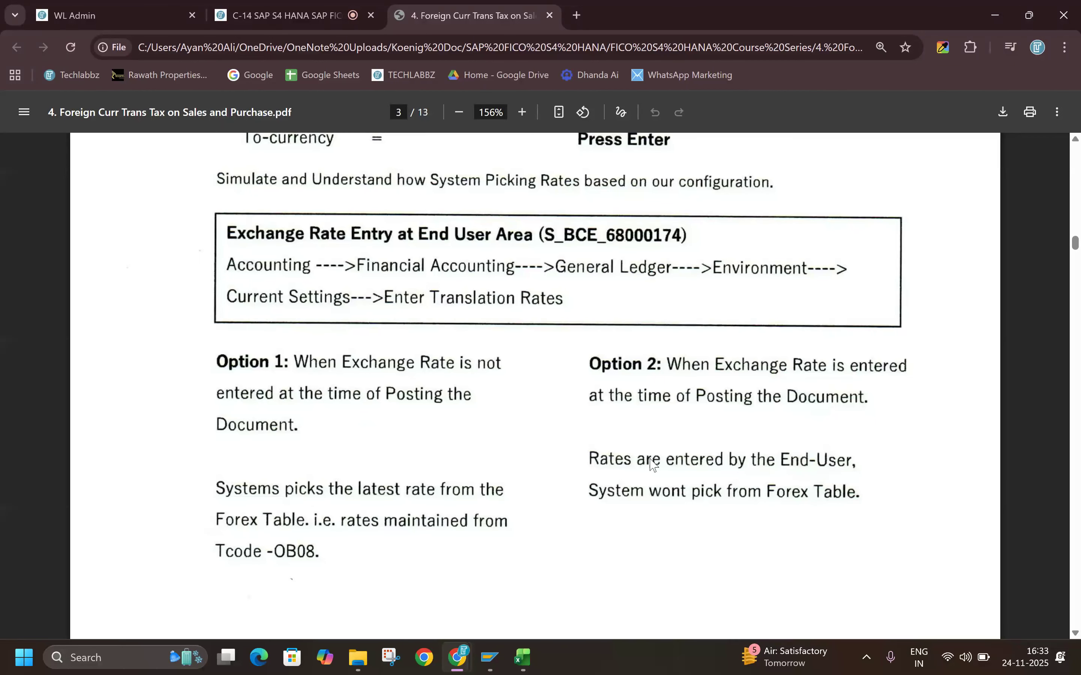
{"action": "scroll", "coordinate": [652, 463], "scroll_direction": "up", "scroll_amount": 5}
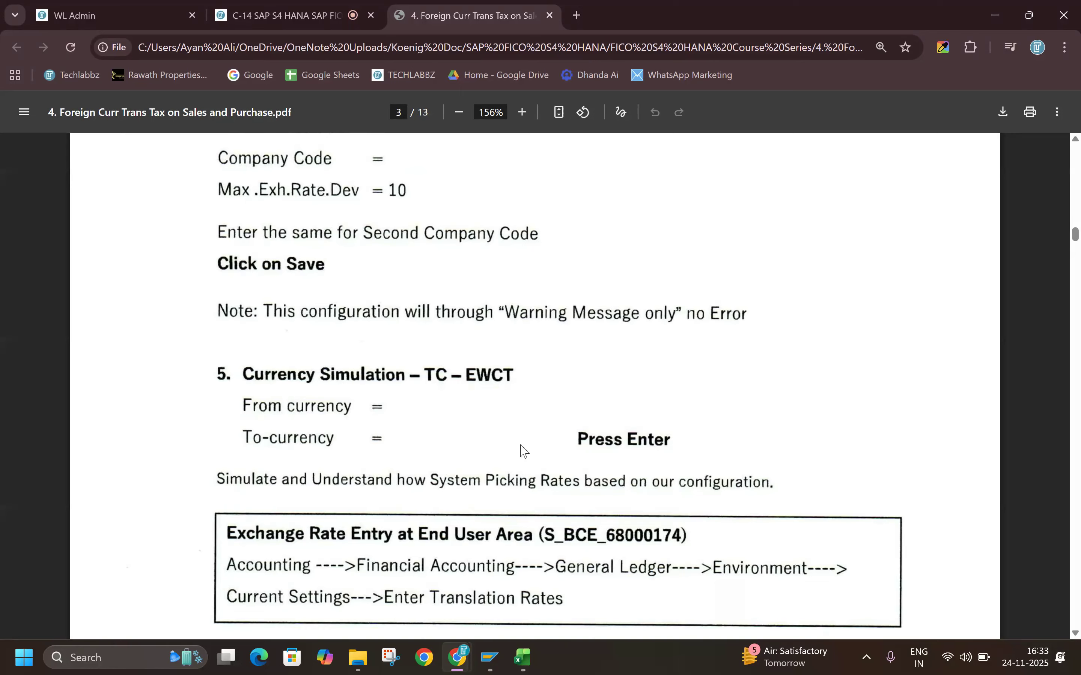
Step: Switch to SAP, open transaction EWCT and choose USD as from currency and INR as to-currency
{"action": "key", "text": "alt+Tab"}
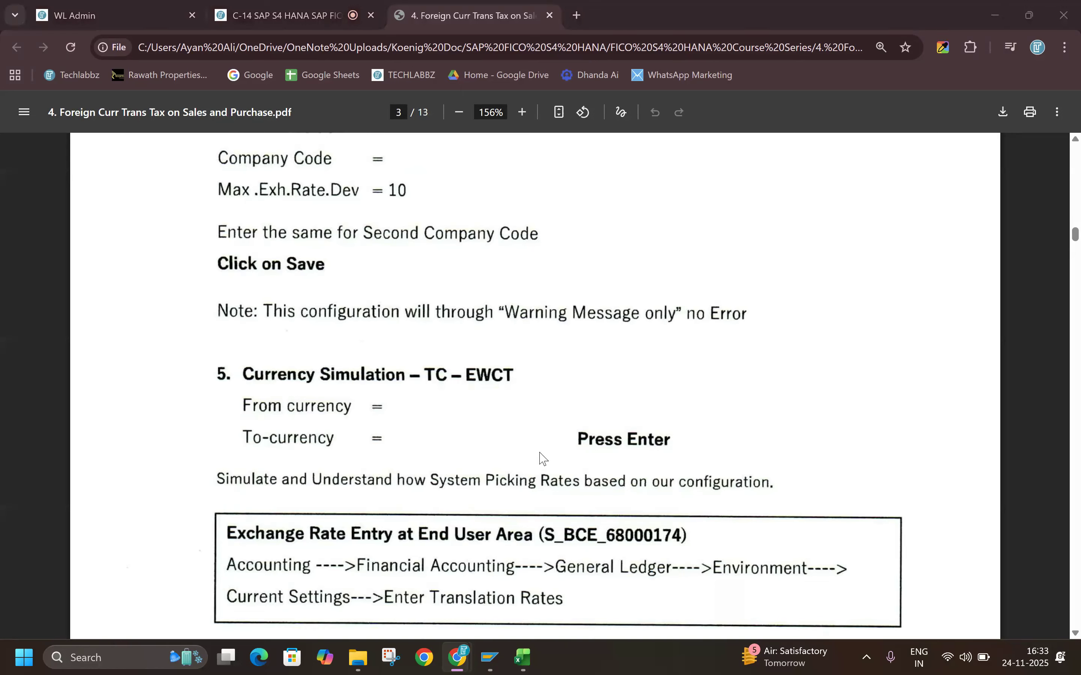
{"action": "left_click", "coordinate": [92, 36]}
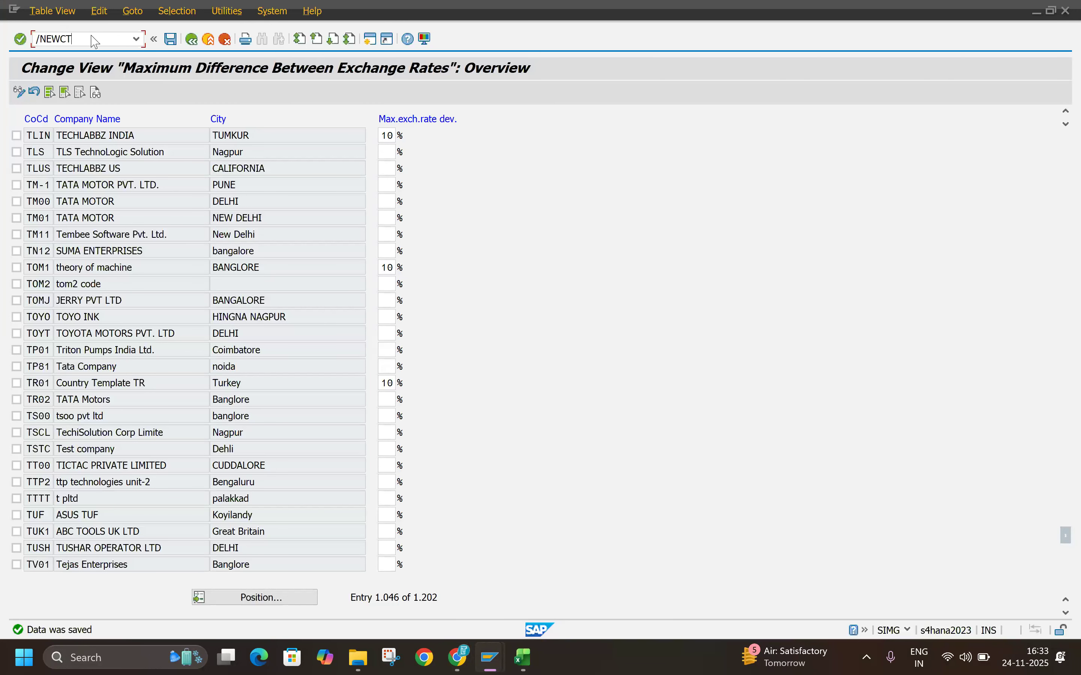
{"action": "type", "text": "/NEWCT"}
{"action": "key", "text": "Return"}
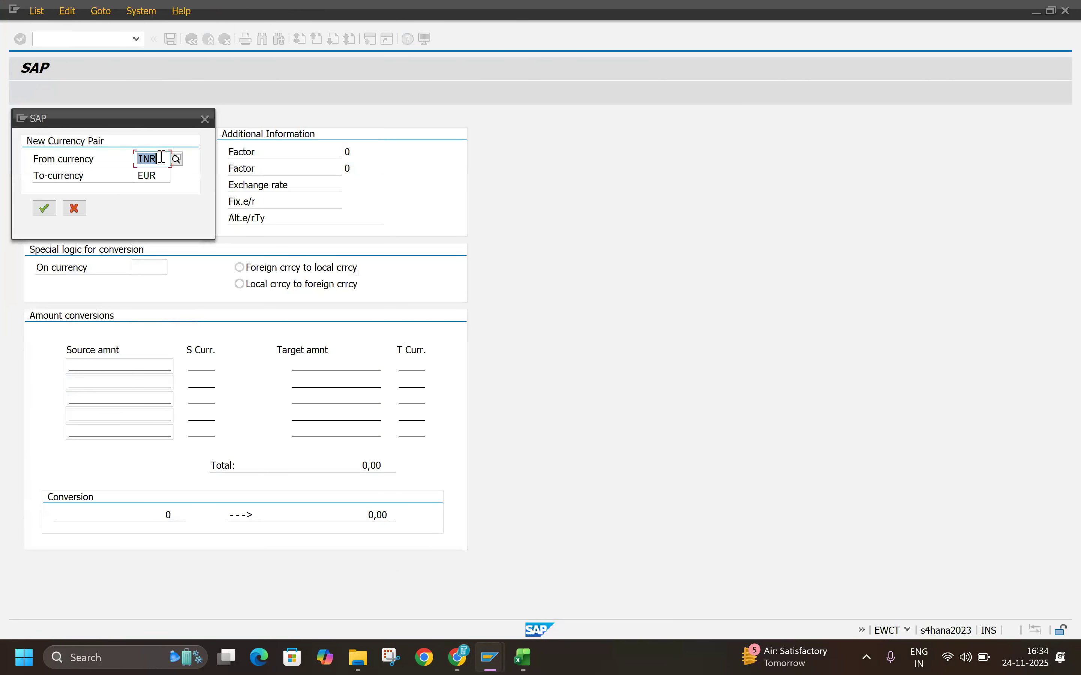
{"action": "type", "text": "USD"}
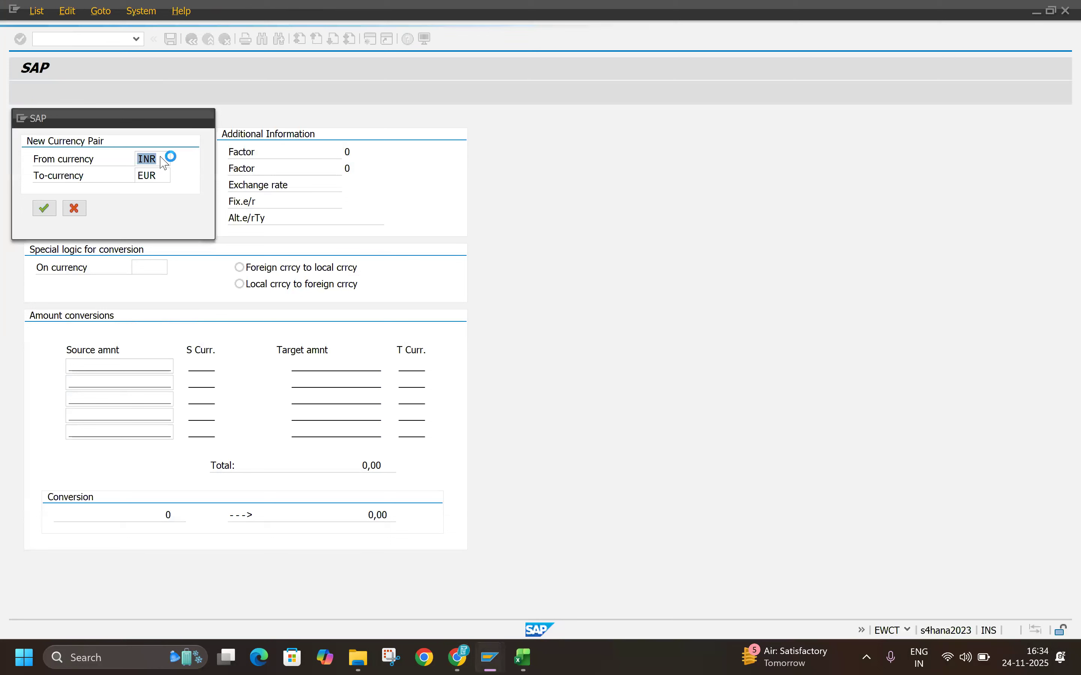
{"action": "key", "text": "Tab"}
{"action": "type", "text": "INR"}
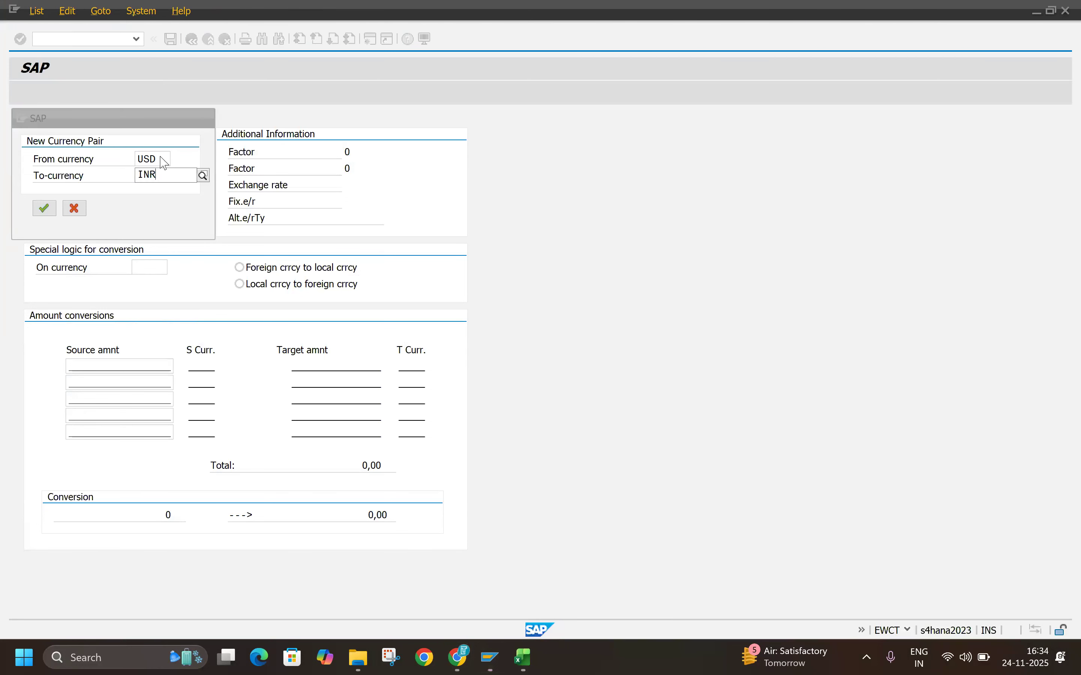
{"action": "key", "text": "Return"}
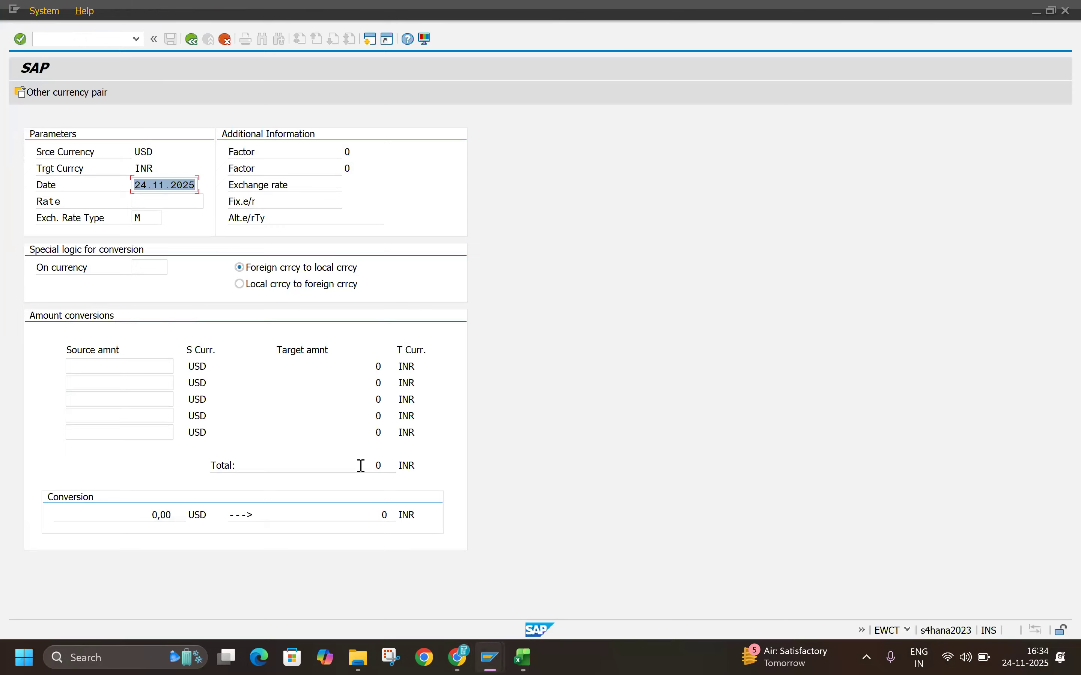
Step: Simulate the conversion of 1 USD to INR with exchange rate type M
{"action": "left_click", "coordinate": [150, 218]}
{"action": "left_click", "coordinate": [157, 365]}
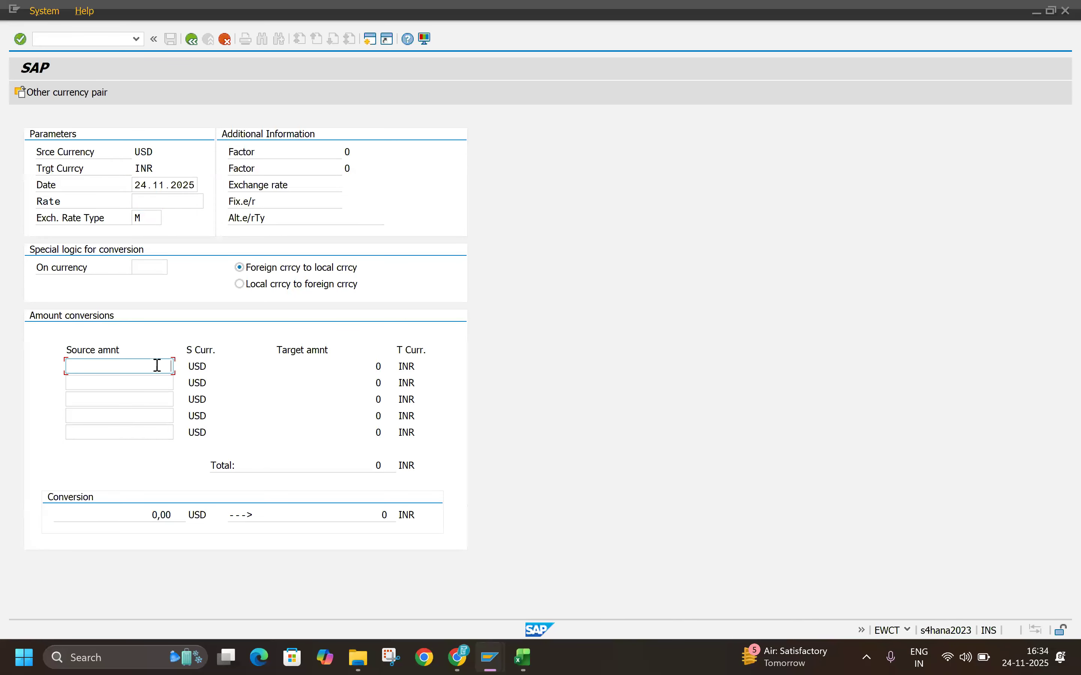
{"action": "type", "text": "1"}
{"action": "key", "text": "Return"}
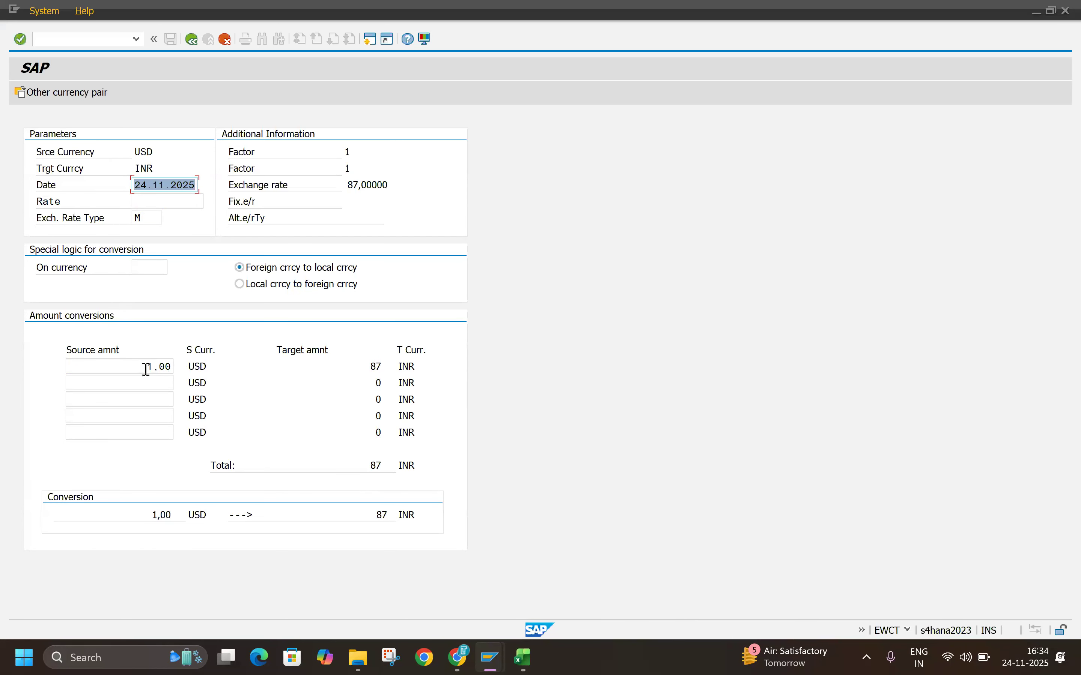
Step: Change the exchange rate type to B and simulate the conversion of 1 USD again
{"action": "left_click_drag", "start_coordinate": [145, 367], "coordinate": [202, 370]}
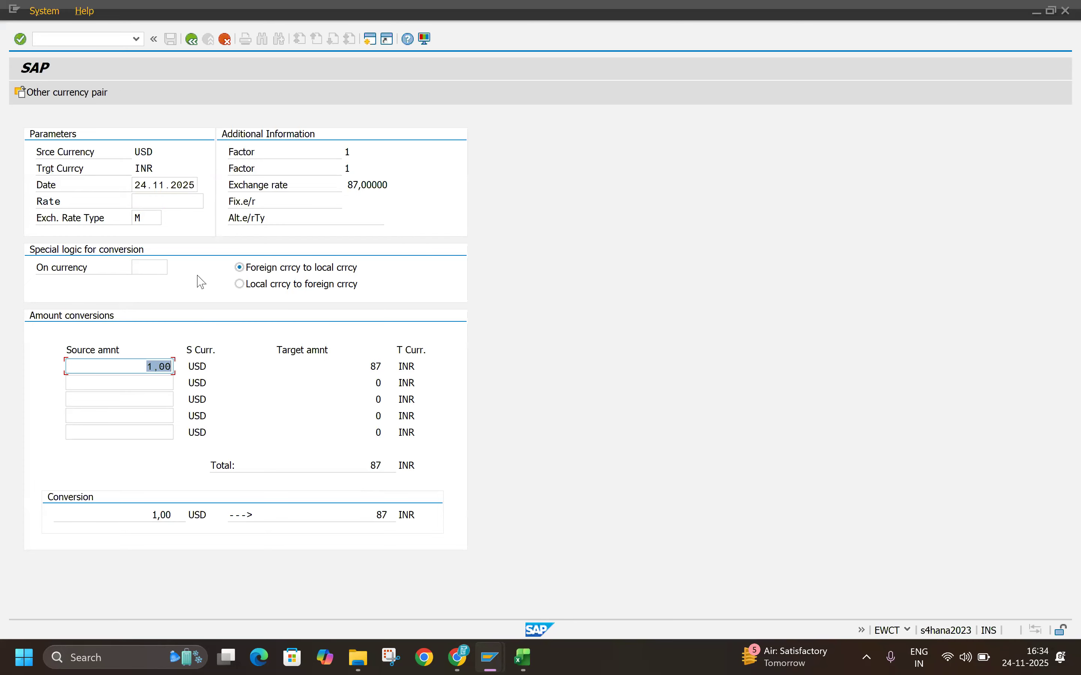
{"action": "double_click", "coordinate": [150, 218]}
{"action": "type", "text": "B"}
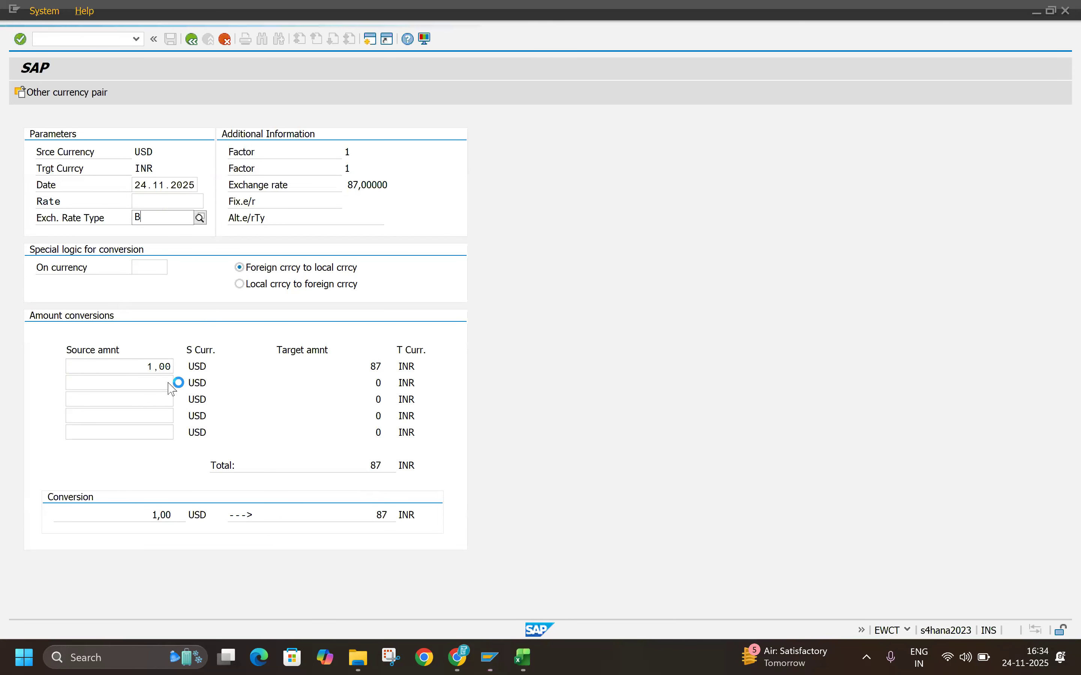
{"action": "left_click", "coordinate": [150, 369]}
{"action": "left_click_drag", "start_coordinate": [150, 369], "coordinate": [235, 382]}
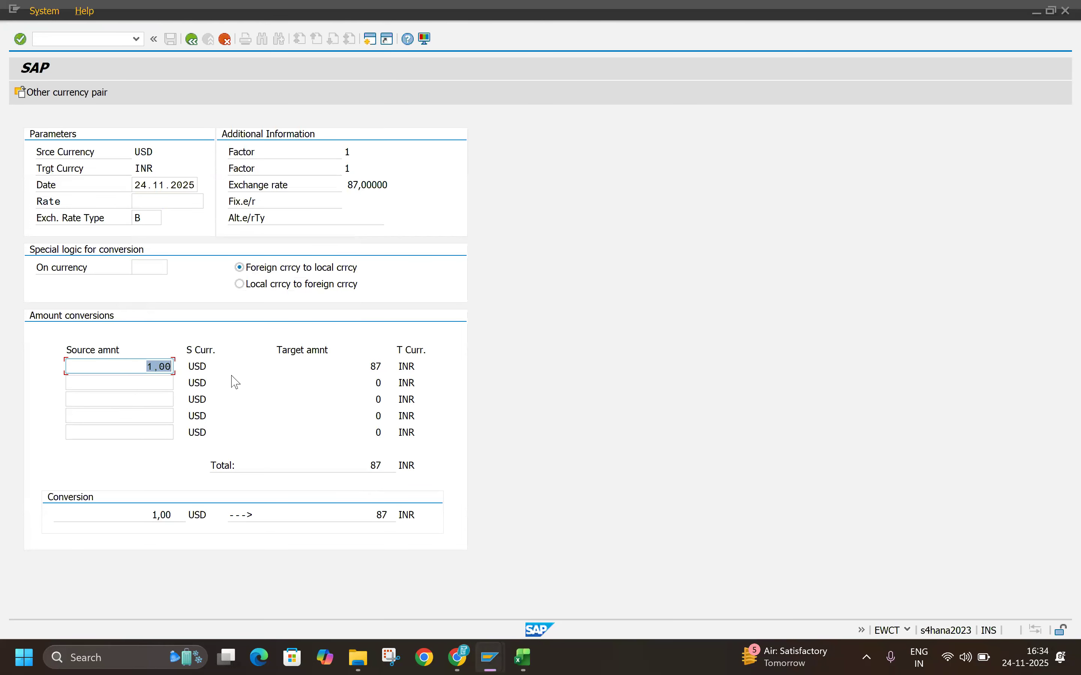
{"action": "type", "text": "1"}
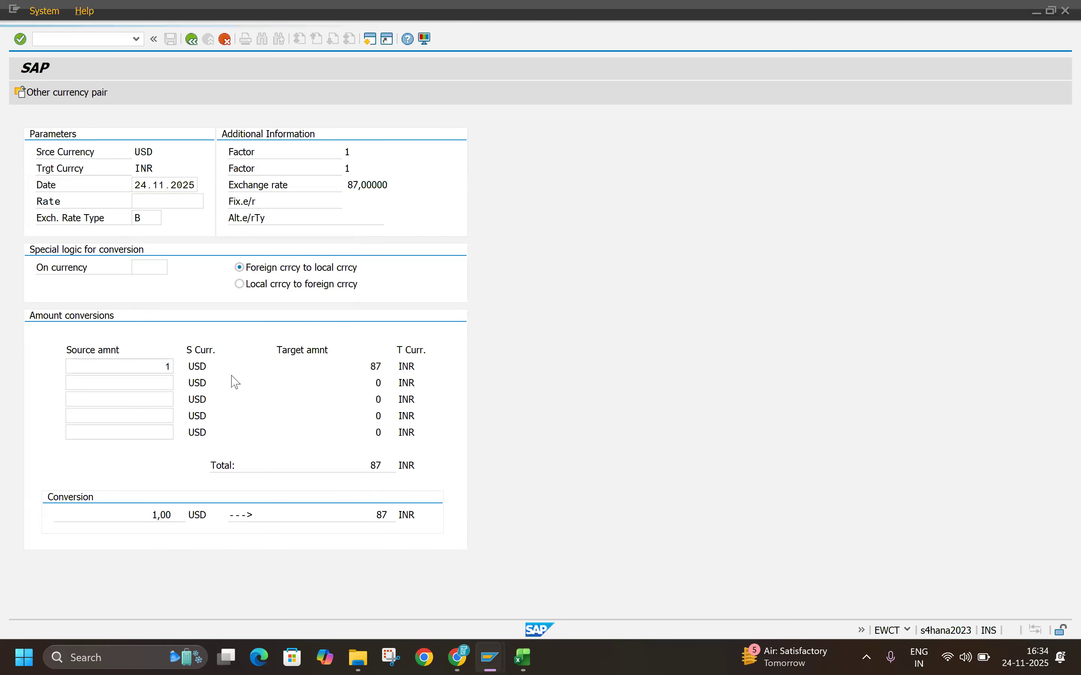
{"action": "key", "text": "Return"}
Step: Change the exchange rate type to G and simulate the conversion of 1 USD to INR
{"action": "double_click", "coordinate": [139, 218]}
{"action": "type", "text": "M"}
{"action": "left_click", "coordinate": [177, 245]}
{"action": "type", "text": "G"}
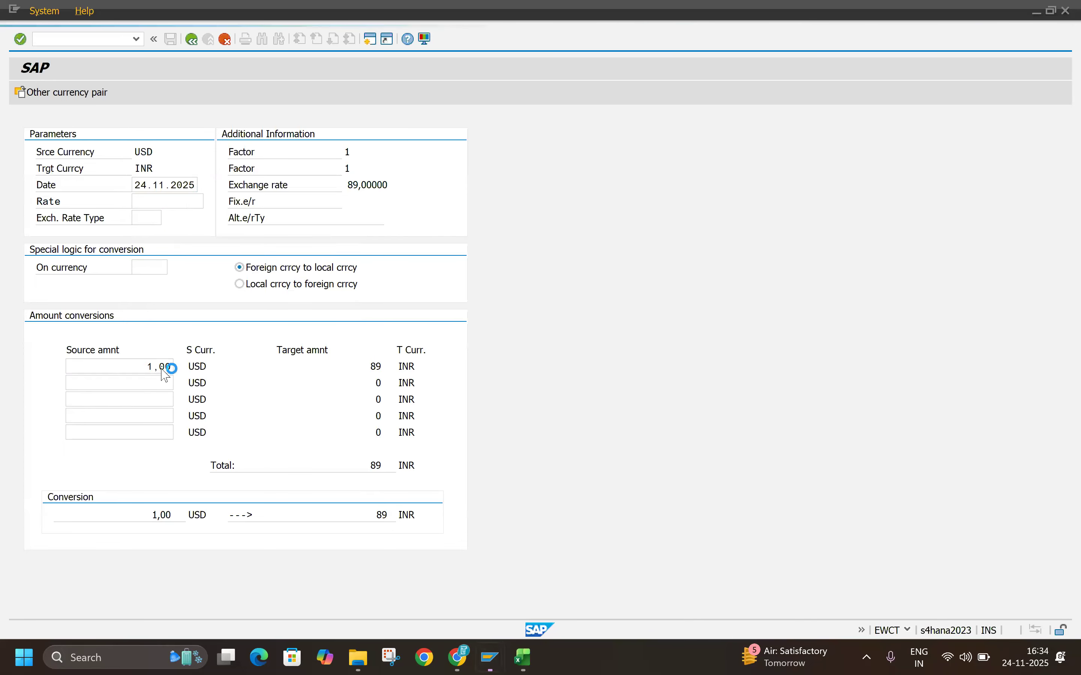
{"action": "left_click_drag", "start_coordinate": [142, 367], "coordinate": [229, 366]}
{"action": "type", "text": "1"}
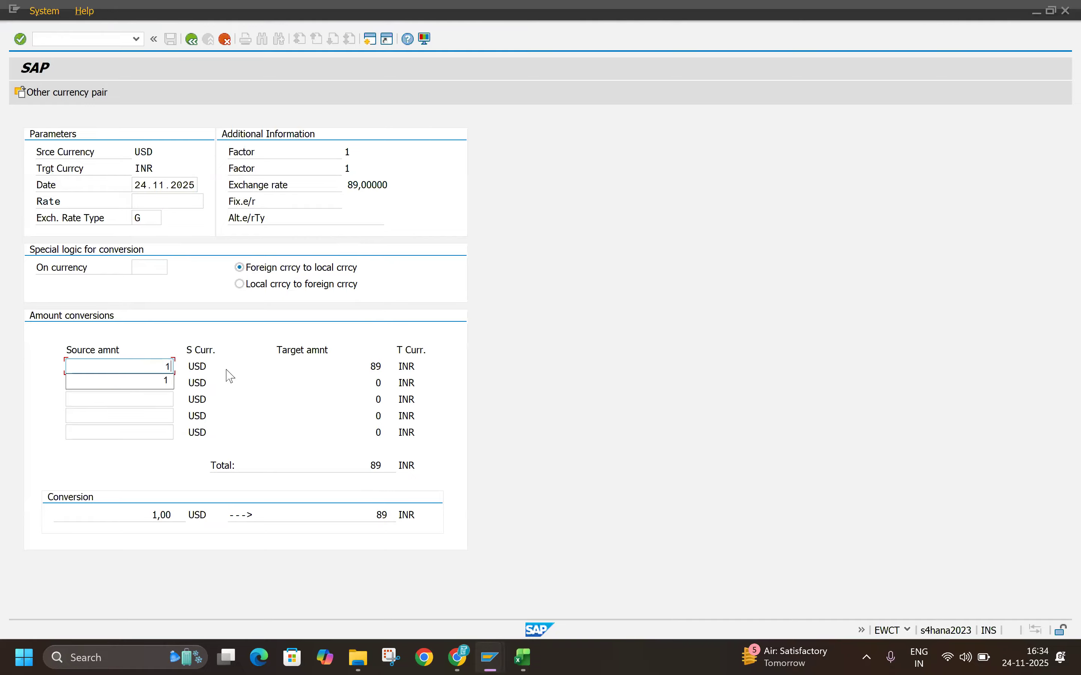
{"action": "key", "text": "Return"}
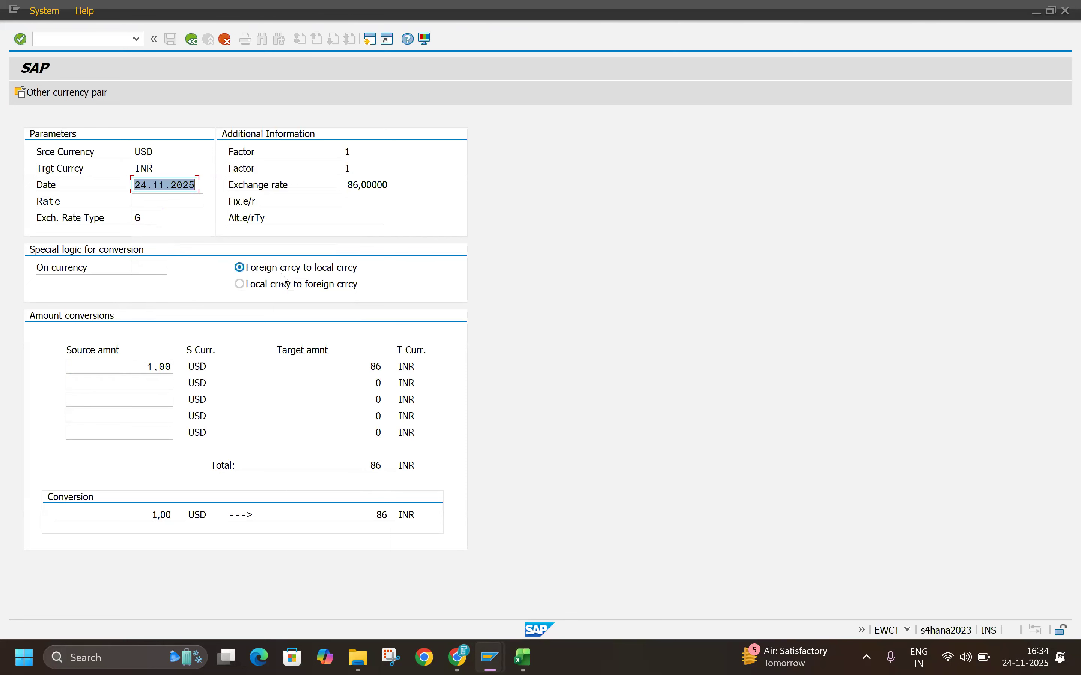
Step: Recalculate the 1 USD amount with the local currency to foreign currency logic and leave the currency simulation
{"action": "left_click", "coordinate": [259, 287]}
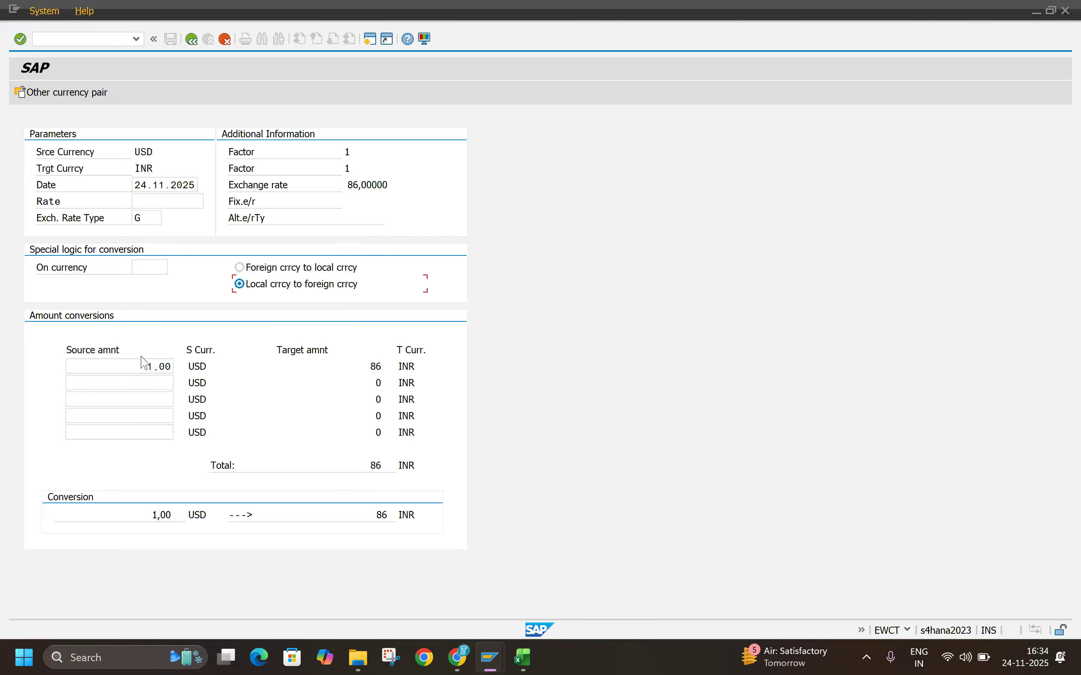
{"action": "key", "text": "Return"}
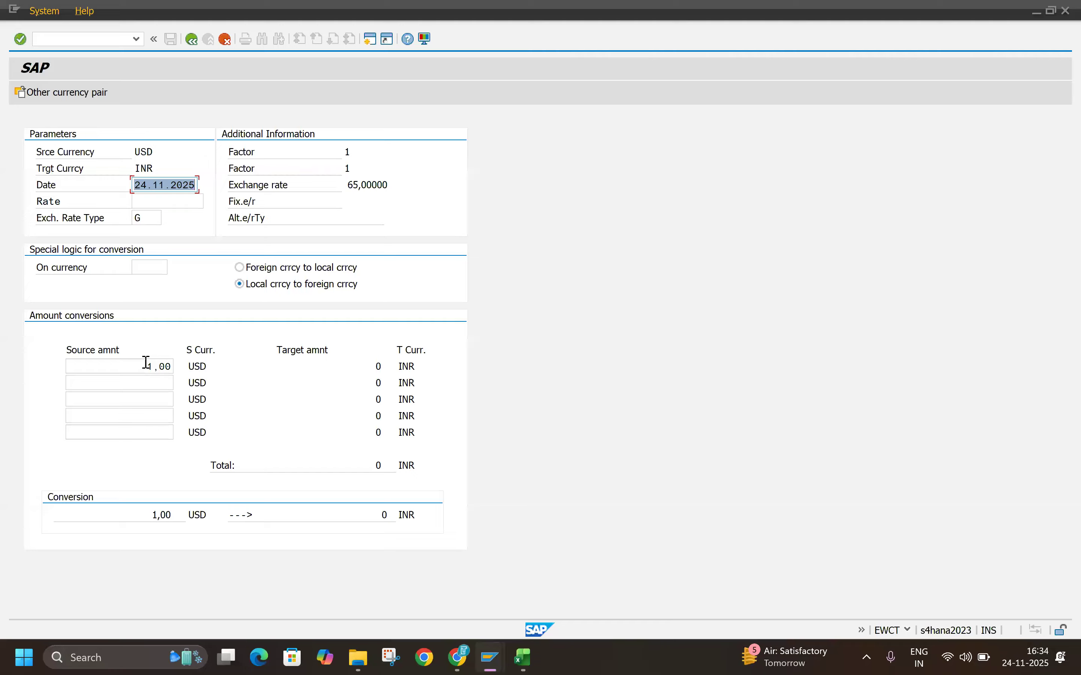
{"action": "left_click", "coordinate": [146, 363]}
{"action": "key", "text": "Return"}
{"action": "left_click", "coordinate": [223, 39]}
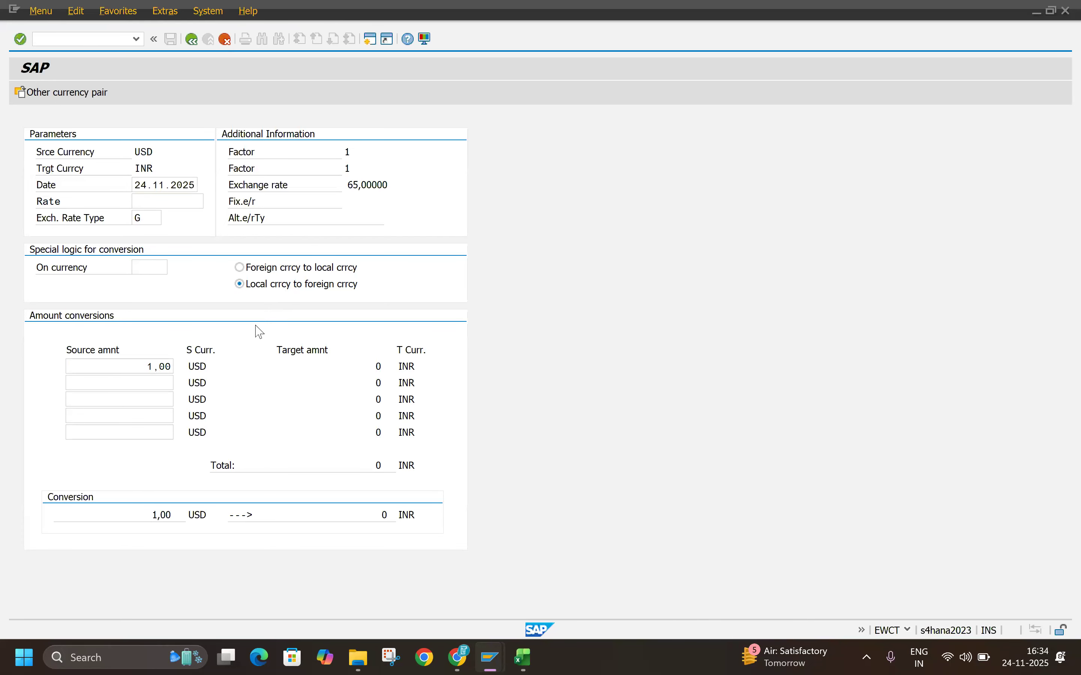
Step: Check the PDF section on posting a document in a foreign currency and open transaction FB01 in SAP
{"action": "key", "text": "alt+Tab"}
{"action": "scroll", "coordinate": [502, 424], "scroll_direction": "down", "scroll_amount": 10}
{"action": "scroll", "coordinate": [505, 424], "scroll_direction": "down", "scroll_amount": 2}
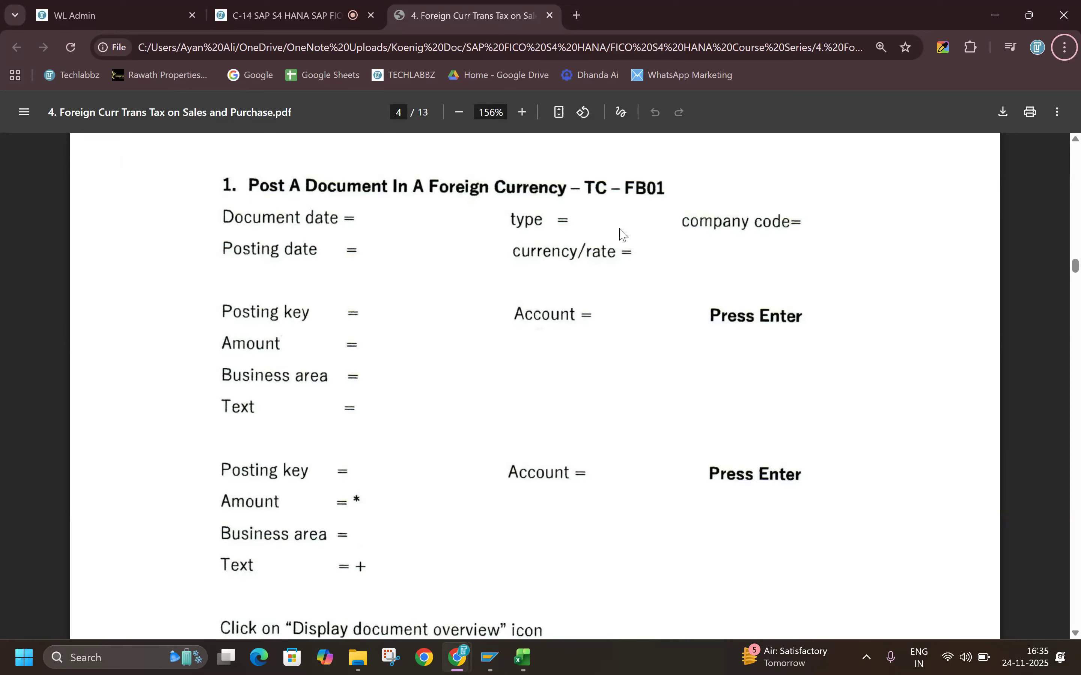
{"action": "key", "text": "alt+Tab"}
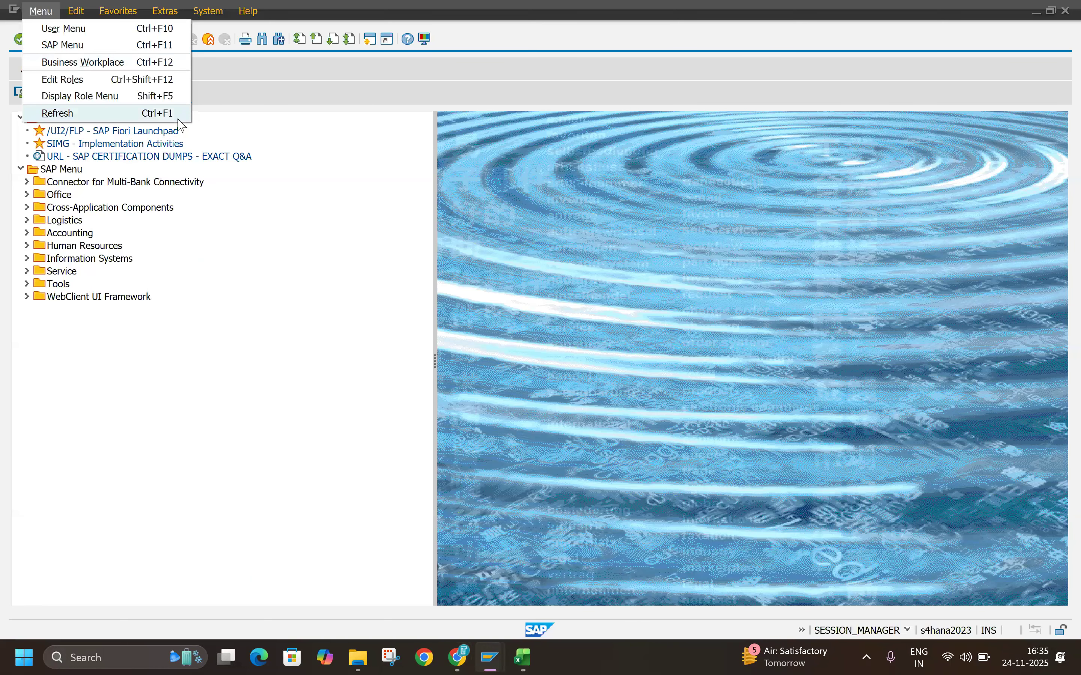
{"action": "left_click", "coordinate": [179, 120]}
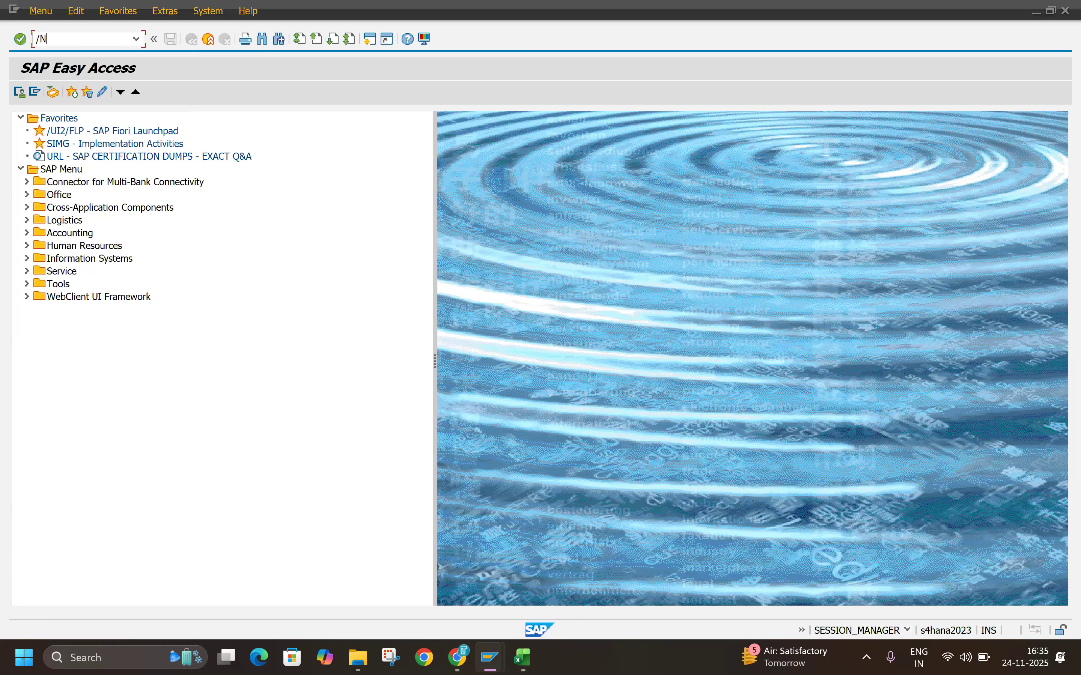
{"action": "left_click", "coordinate": [70, 42]}
{"action": "type", "text": "/NFB01"}
{"action": "key", "text": "Return"}
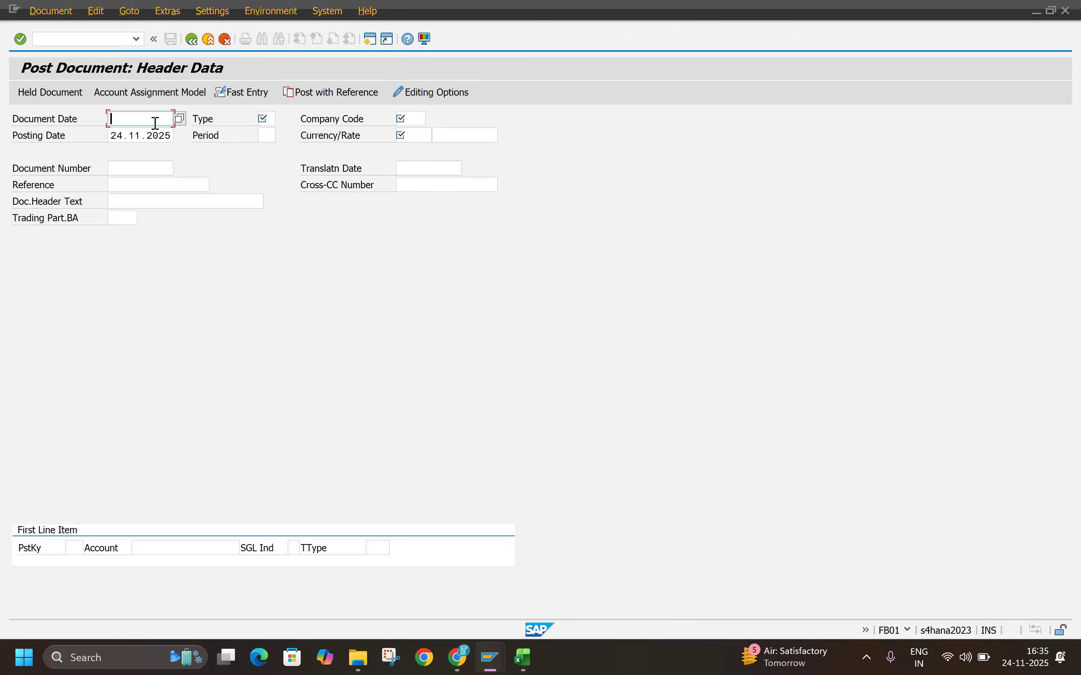
Step: Set the document date to 24.11.2025 by copying the posting date into it
{"action": "left_click", "coordinate": [155, 123]}
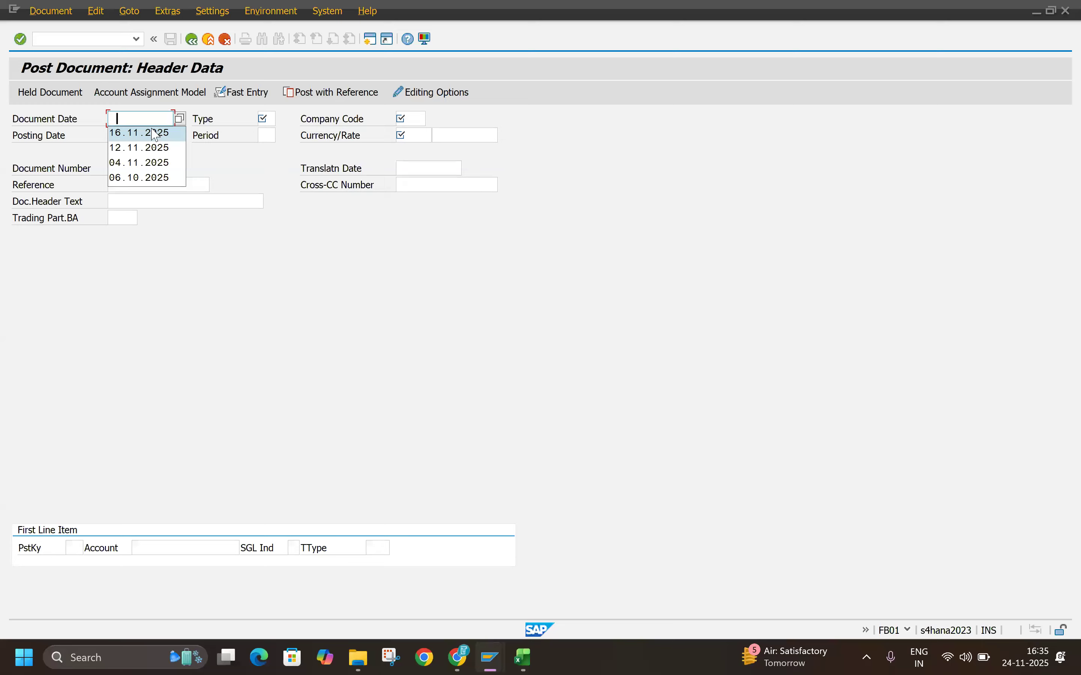
{"action": "left_click", "coordinate": [141, 138]}
{"action": "key", "text": "ctrl+c"}
{"action": "left_click", "coordinate": [134, 120]}
{"action": "key", "text": "ctrl+v"}
Step: Complete the document header with type SA, company code TLIN and currency INR, and confirm the entries
{"action": "left_click", "coordinate": [261, 123]}
{"action": "left_click", "coordinate": [272, 134]}
{"action": "left_click", "coordinate": [420, 119]}
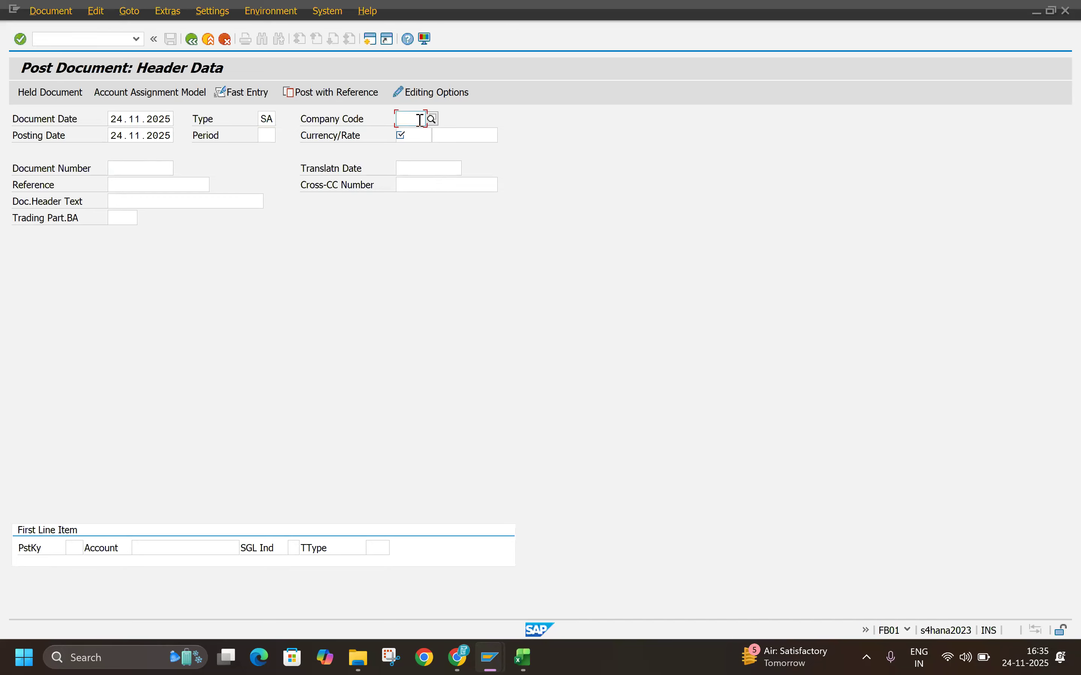
{"action": "left_click", "coordinate": [402, 134]}
{"action": "key", "text": "Return"}
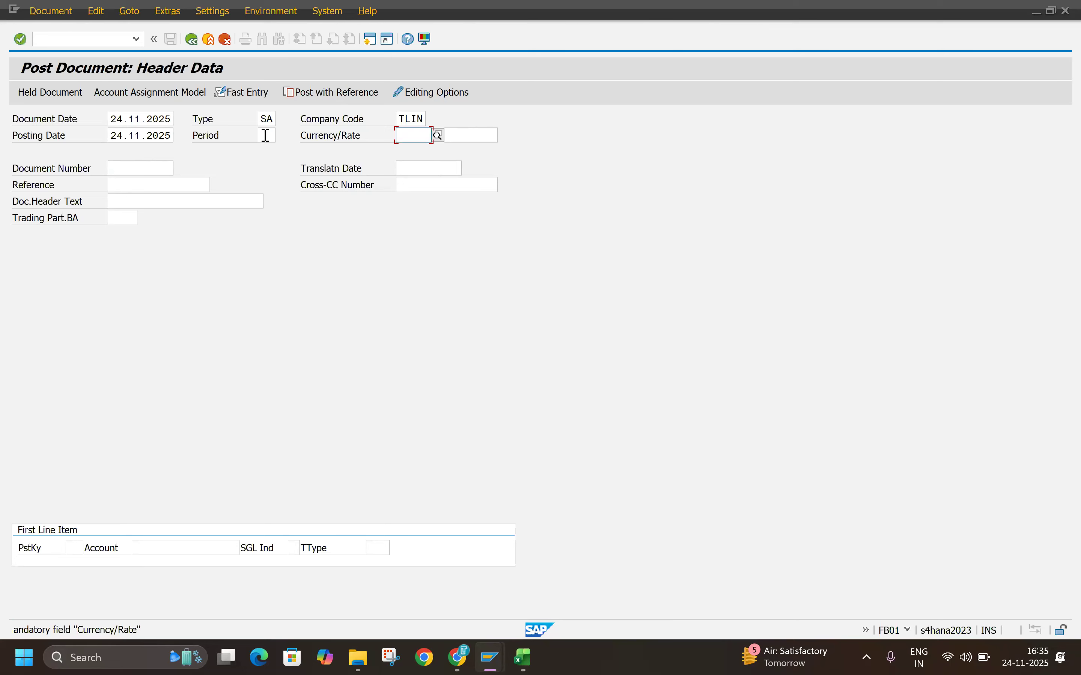
{"action": "type", "text": "INR"}
{"action": "key", "text": "Return"}
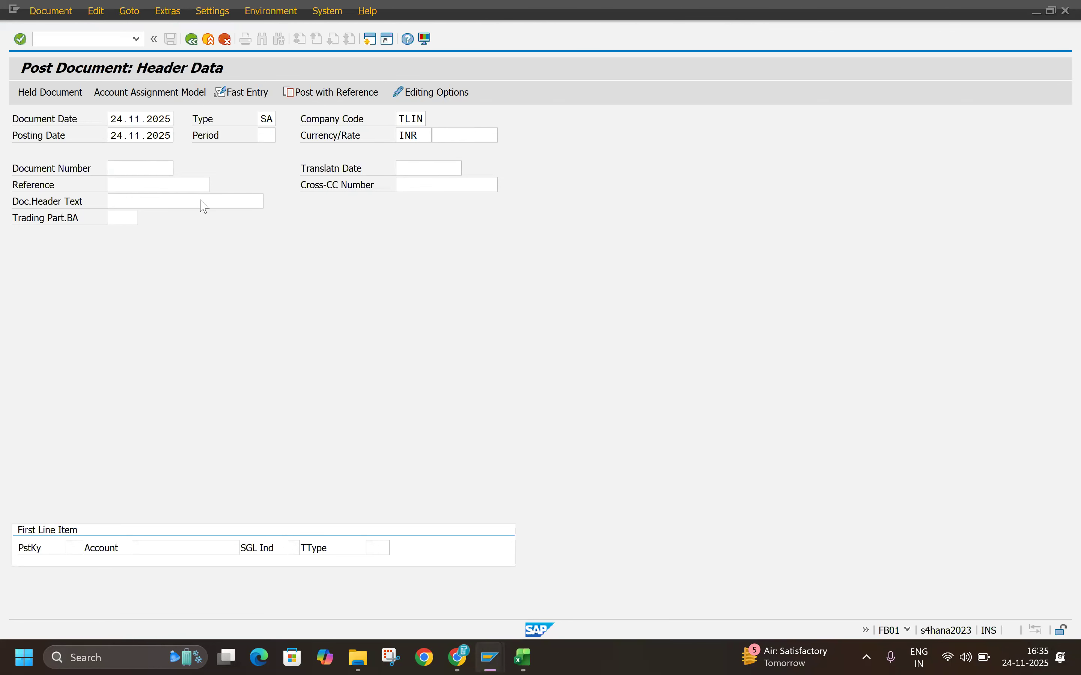
{"action": "left_click", "coordinate": [83, 551]}
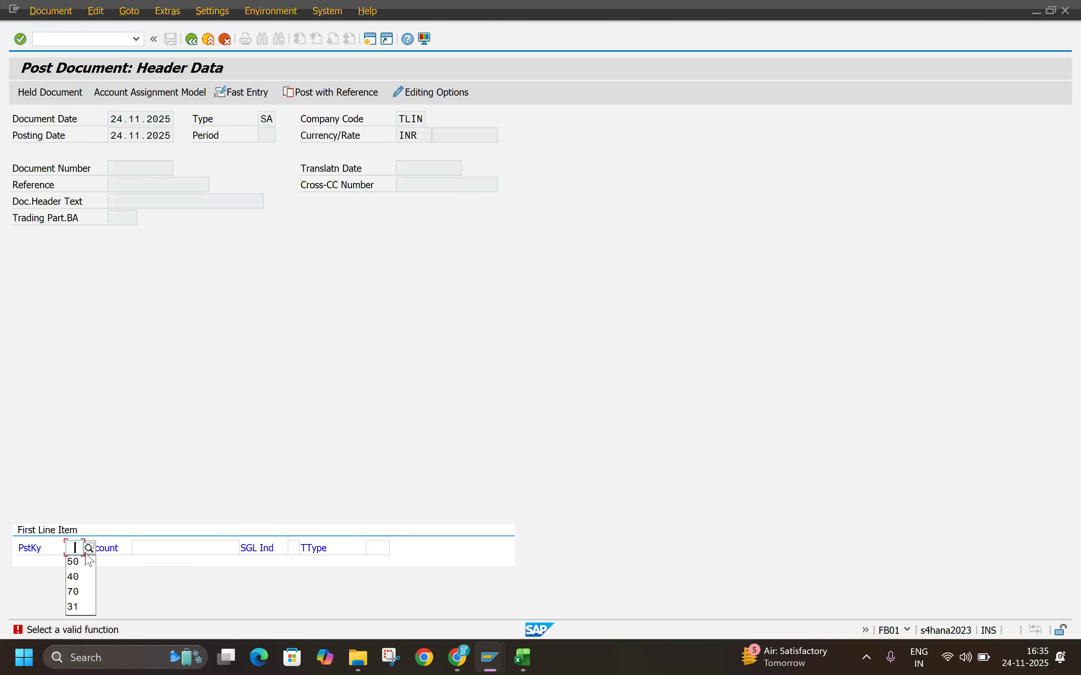
{"action": "left_click", "coordinate": [73, 576]}
{"action": "left_click", "coordinate": [193, 548]}
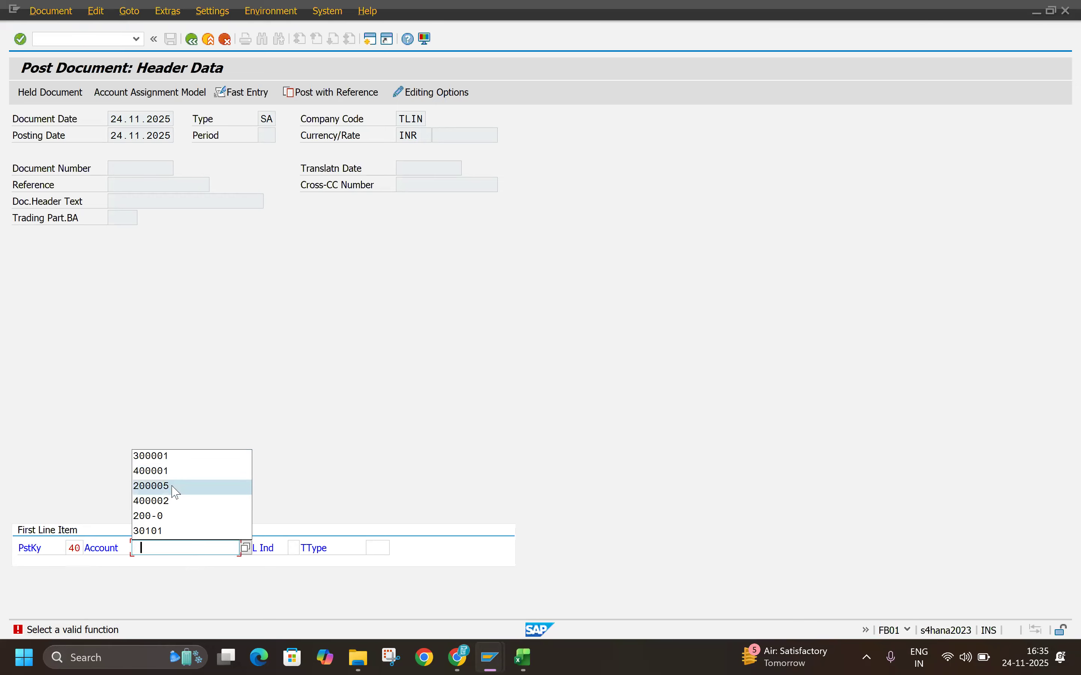
{"action": "left_click", "coordinate": [173, 474]}
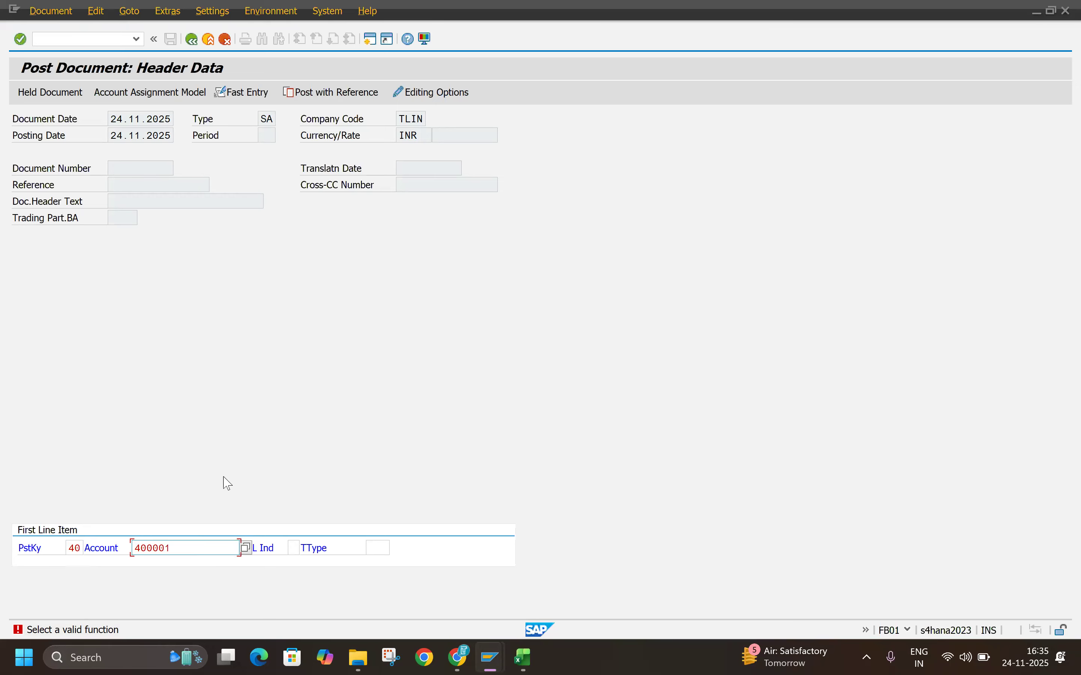
{"action": "key", "text": "Return"}
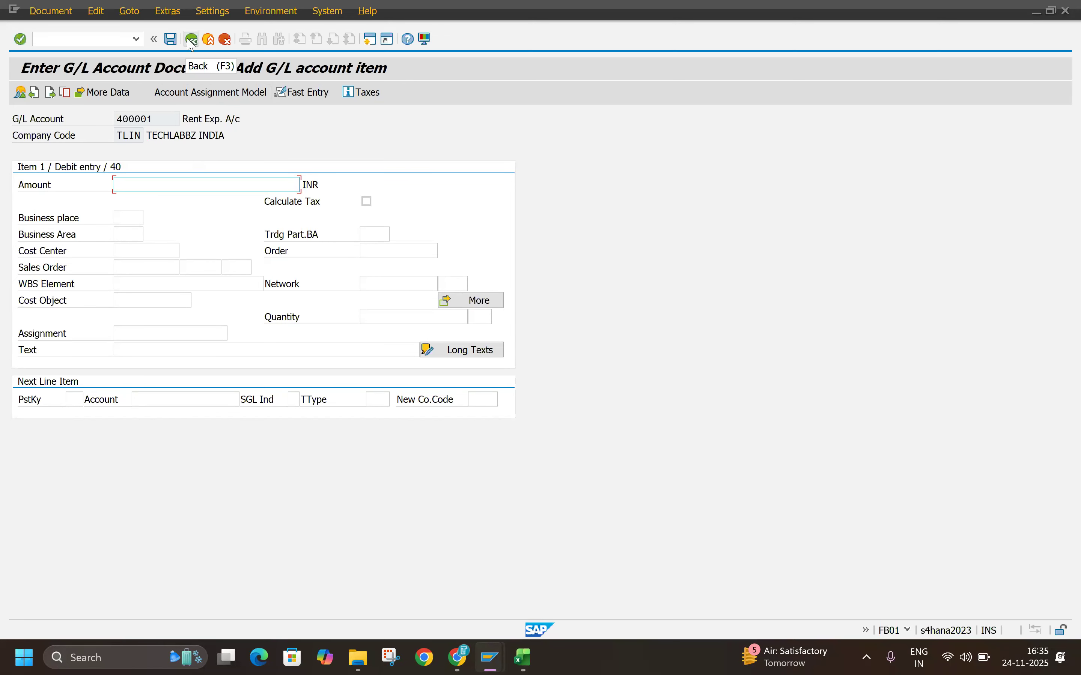
Step: Restart FB01 and fill the document header with date 24.11.2025, type SA and currency USD
{"action": "left_click", "coordinate": [136, 39]}
{"action": "left_click", "coordinate": [99, 57]}
{"action": "key", "text": "Return"}
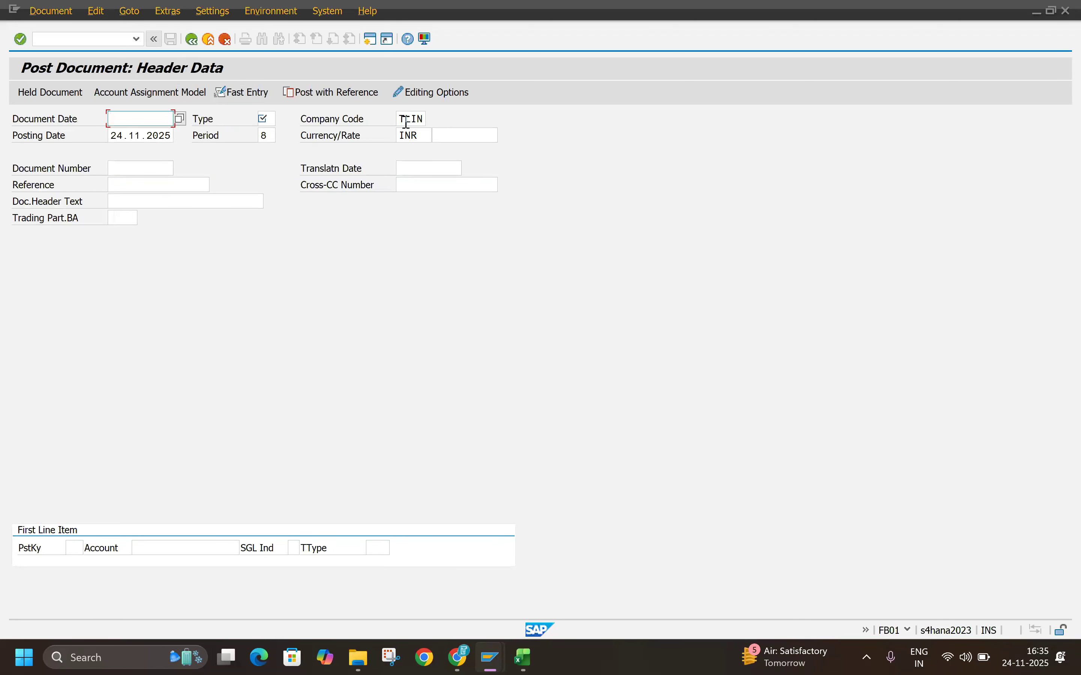
{"action": "left_click", "coordinate": [271, 119]}
{"action": "left_click", "coordinate": [265, 133]}
{"action": "left_click", "coordinate": [157, 118]}
{"action": "left_click", "coordinate": [139, 132]}
{"action": "left_click", "coordinate": [438, 134]}
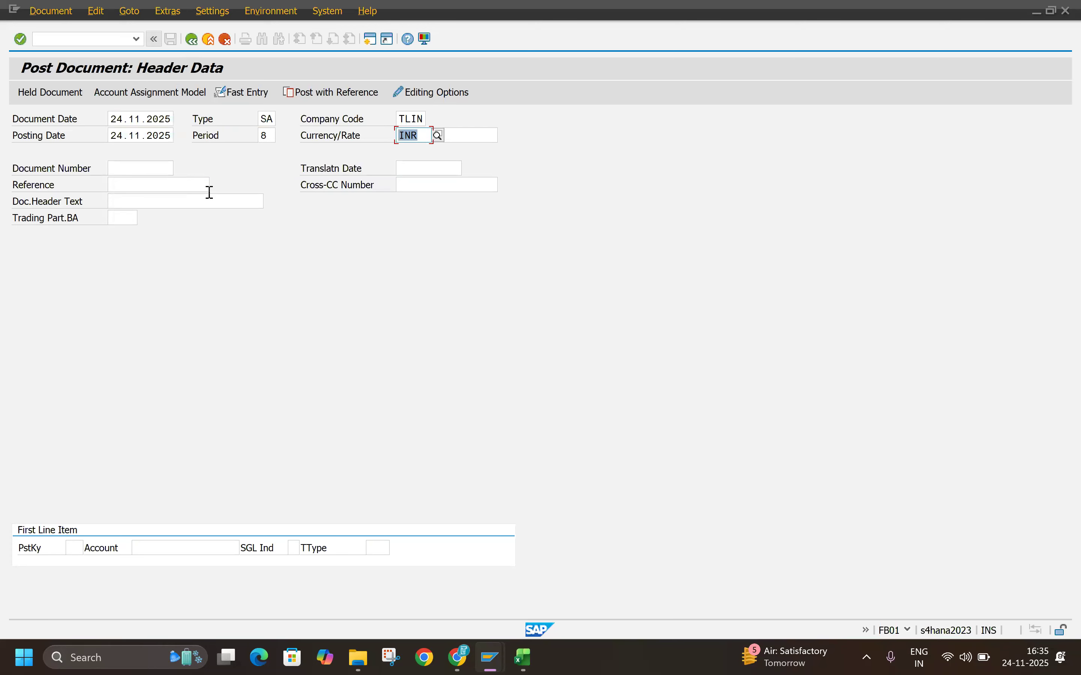
{"action": "type", "text": "UD"}
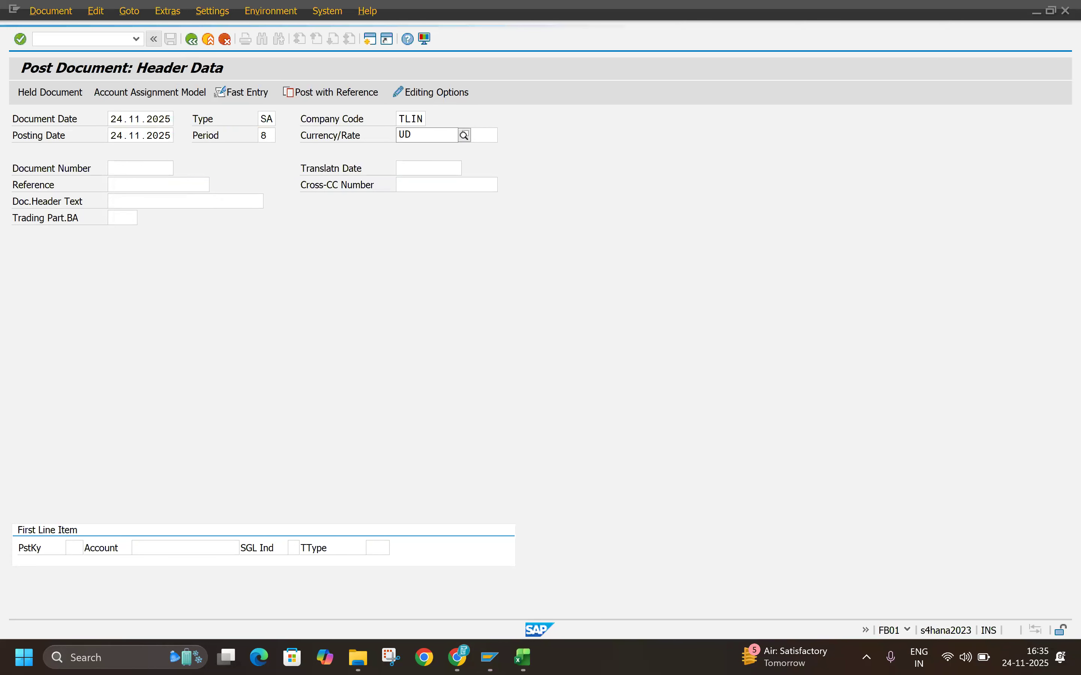
{"action": "key", "text": "BackSpace"}
{"action": "type", "text": "SD"}
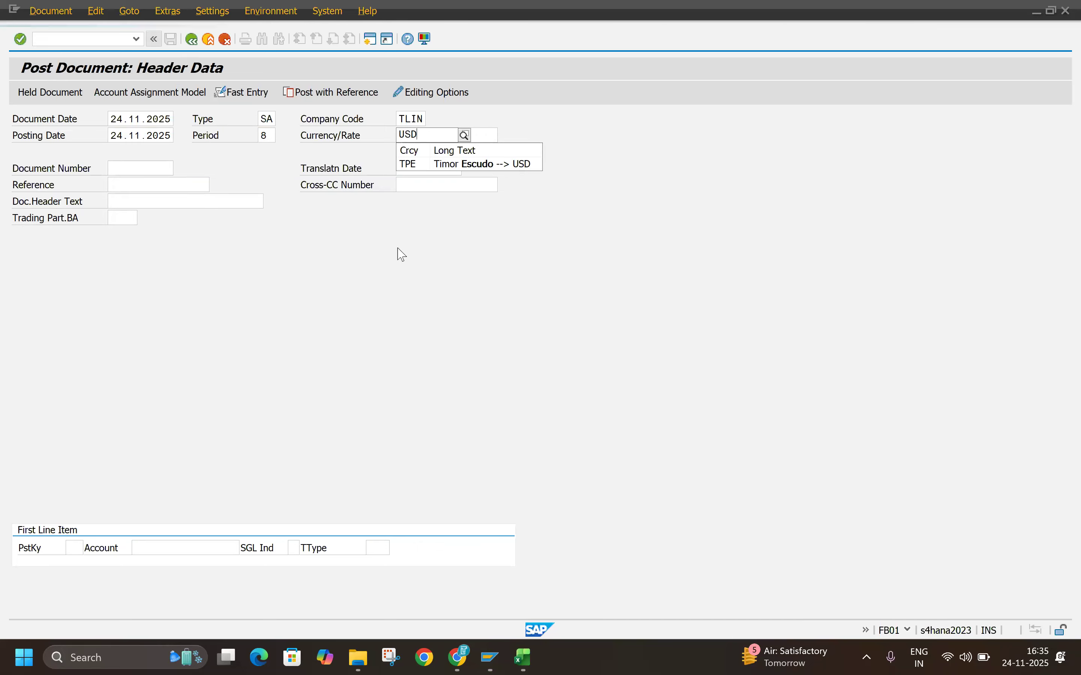
{"action": "left_click", "coordinate": [133, 201]}
Step: Start the first line item with posting key 40 and G/L account 400001
{"action": "left_click", "coordinate": [76, 548]}
{"action": "type", "text": "40"}
{"action": "left_click", "coordinate": [179, 549]}
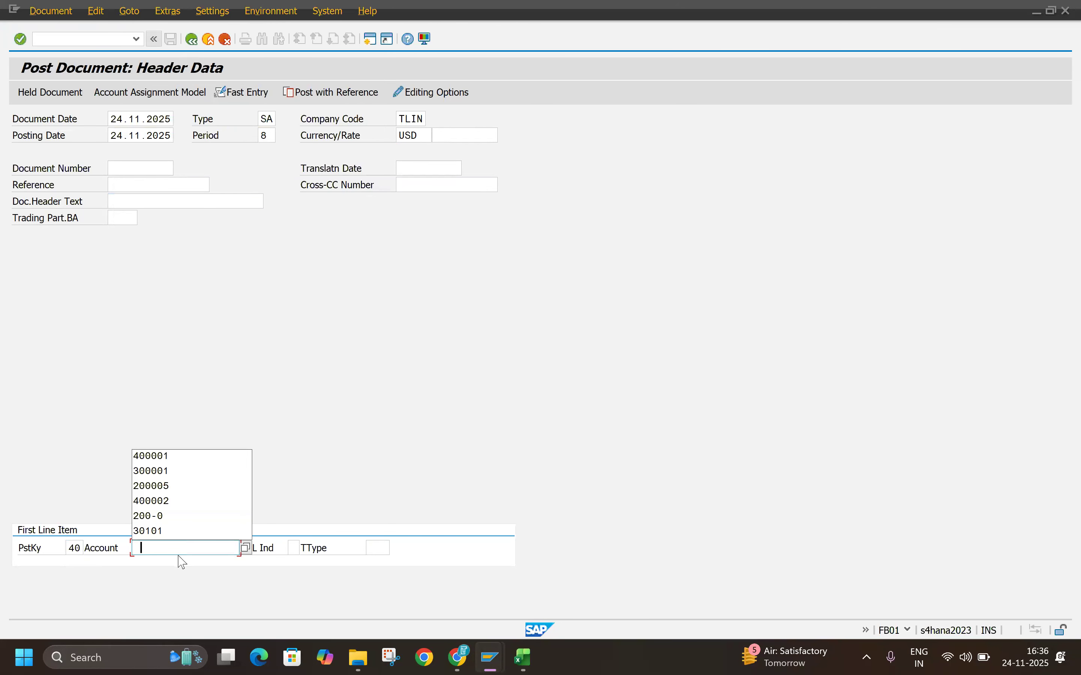
{"action": "left_click", "coordinate": [175, 456]}
{"action": "key", "text": "Return"}
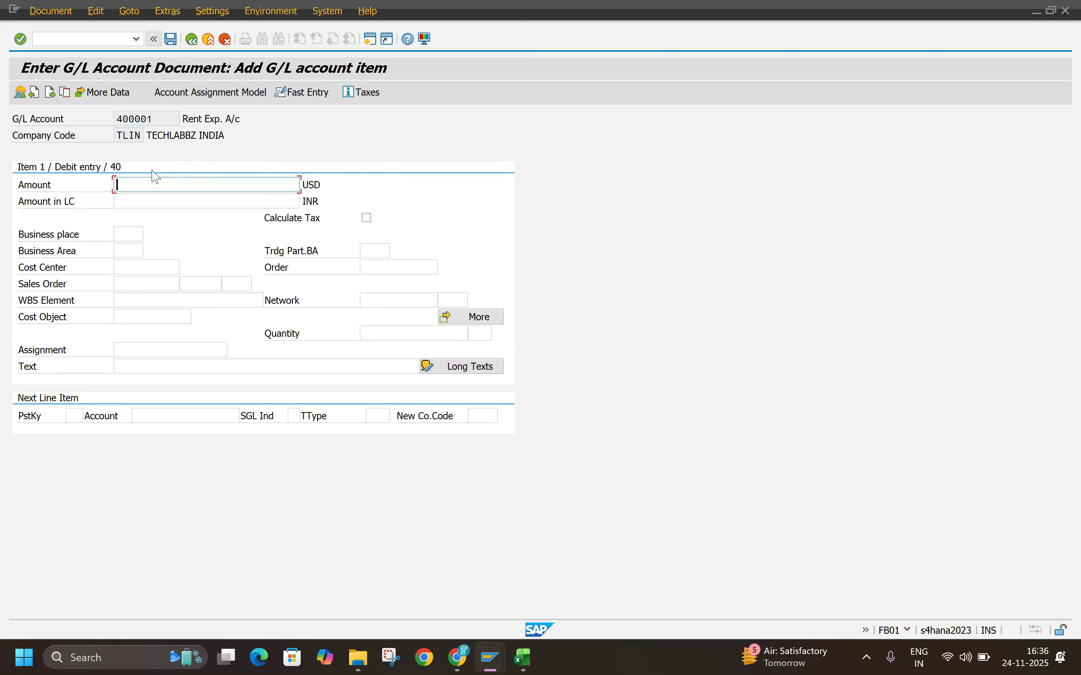
Step: Enter an amount of 1 USD for the rent expense item and have it translated into local currency
{"action": "left_click", "coordinate": [150, 201]}
{"action": "left_click", "coordinate": [132, 185]}
{"action": "left_click", "coordinate": [310, 185]}
{"action": "left_click_drag", "start_coordinate": [309, 186], "coordinate": [391, 192]}
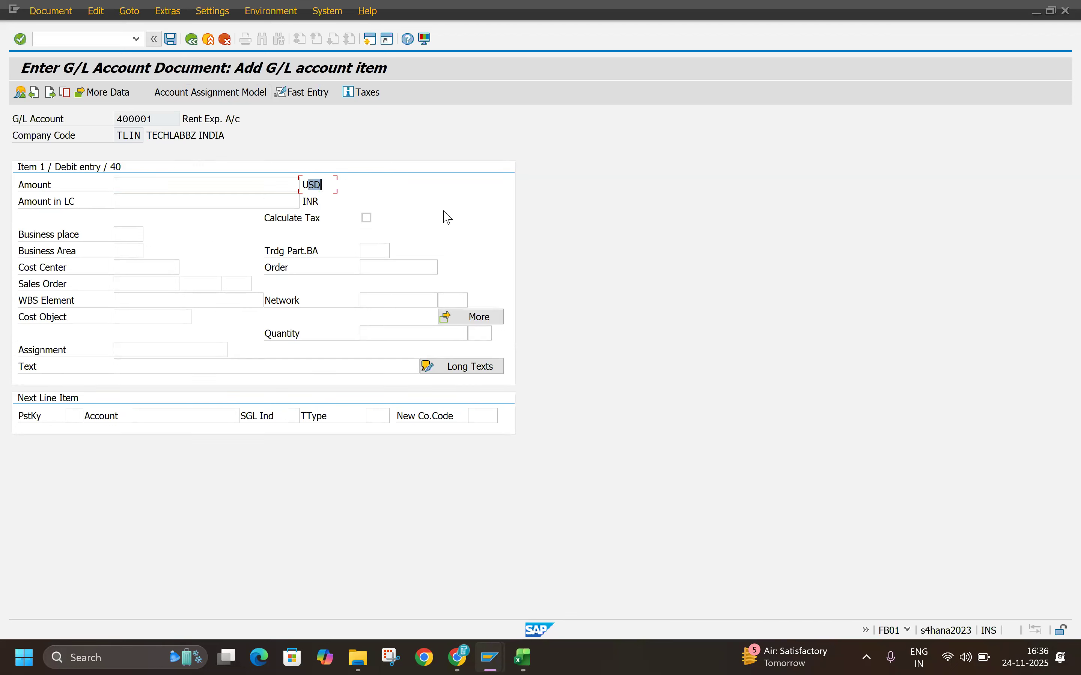
{"action": "left_click", "coordinate": [274, 188]}
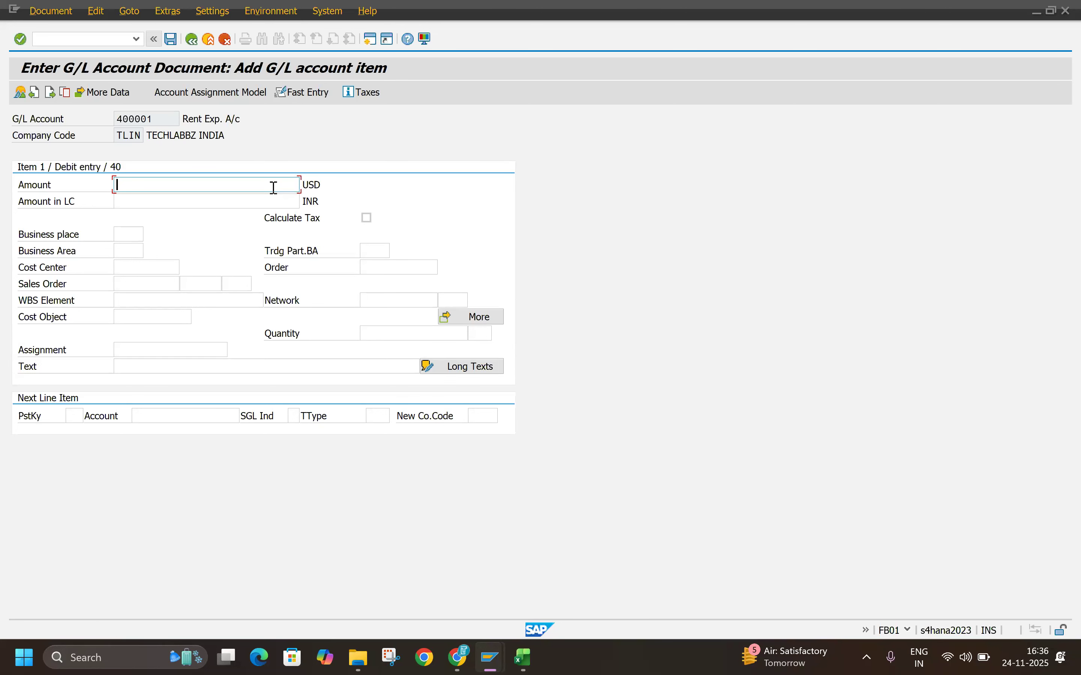
{"action": "type", "text": "1"}
{"action": "key", "text": "Return"}
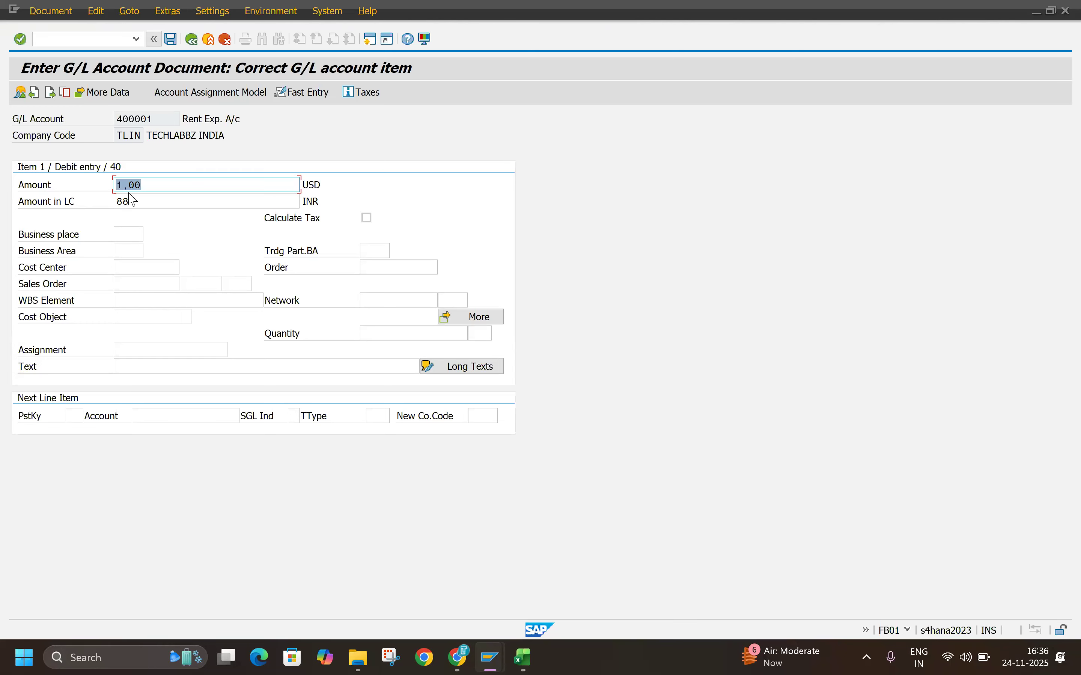
{"action": "key", "text": "Tab"}
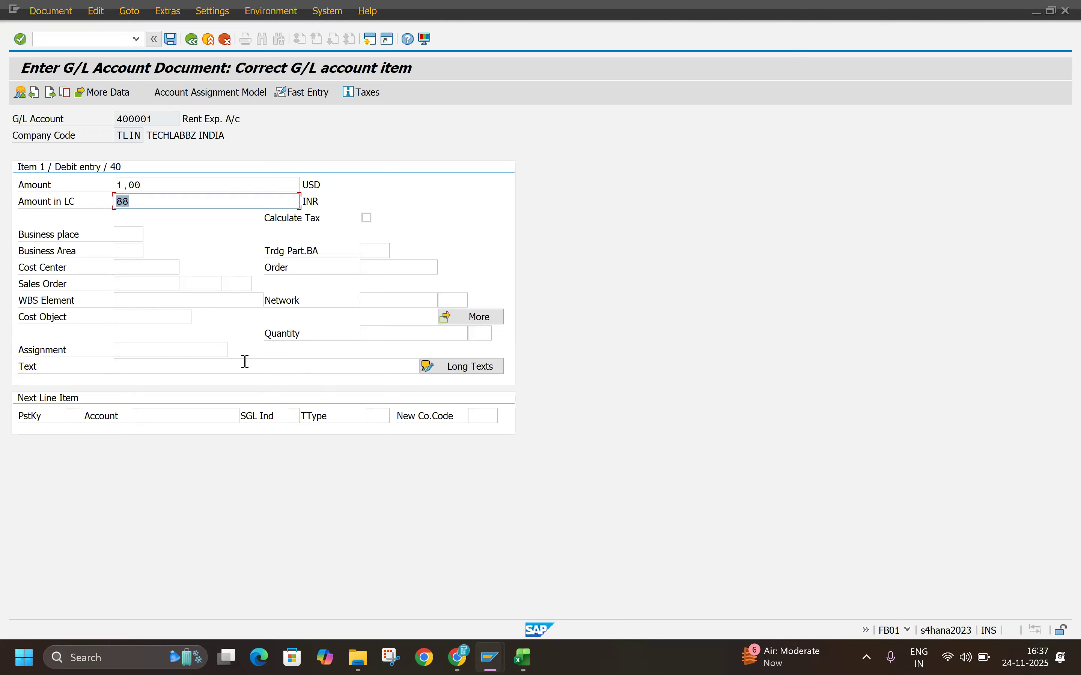
Step: Open transaction OBA7 in a new session, locate document type SA and display its details
{"action": "left_click", "coordinate": [370, 39]}
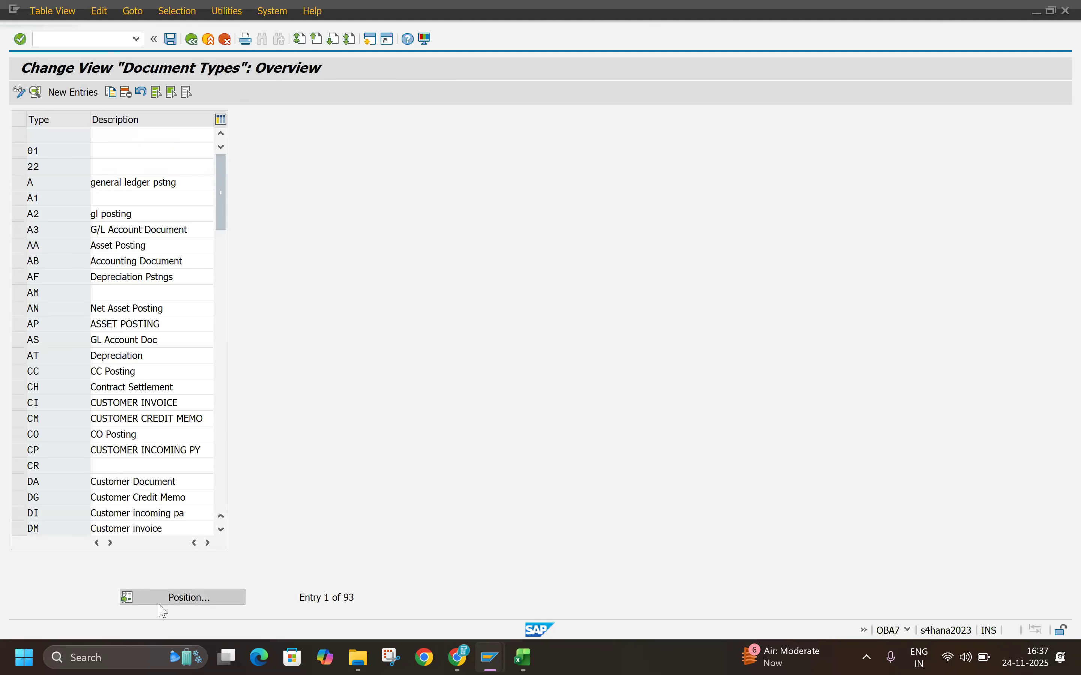
{"action": "left_click", "coordinate": [160, 605]}
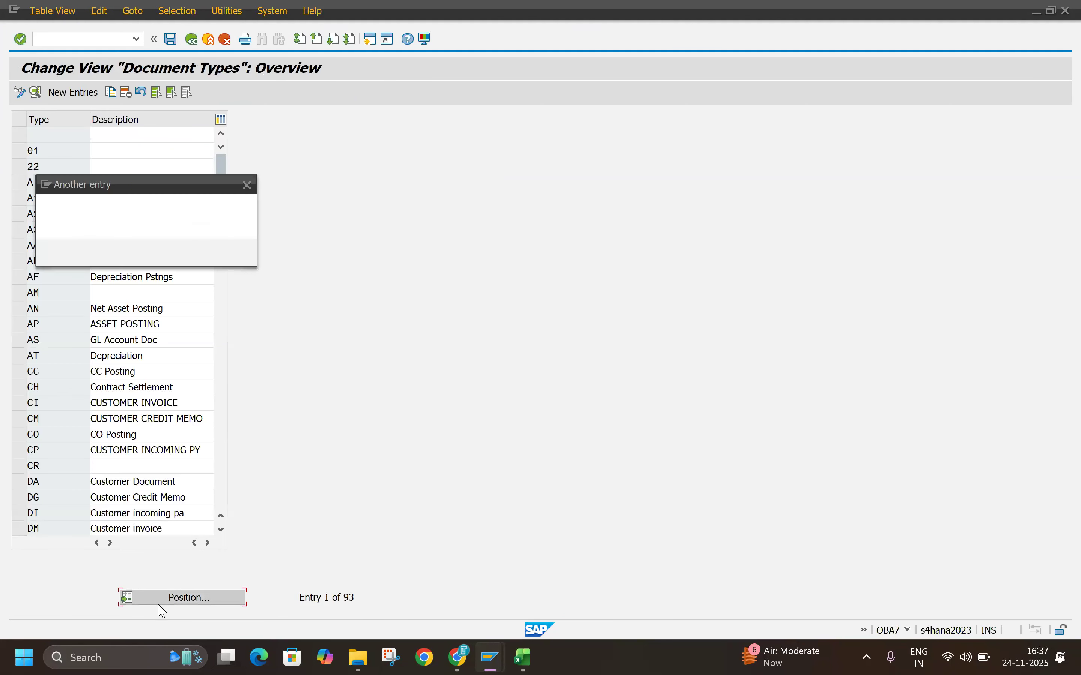
{"action": "type", "text": "SA"}
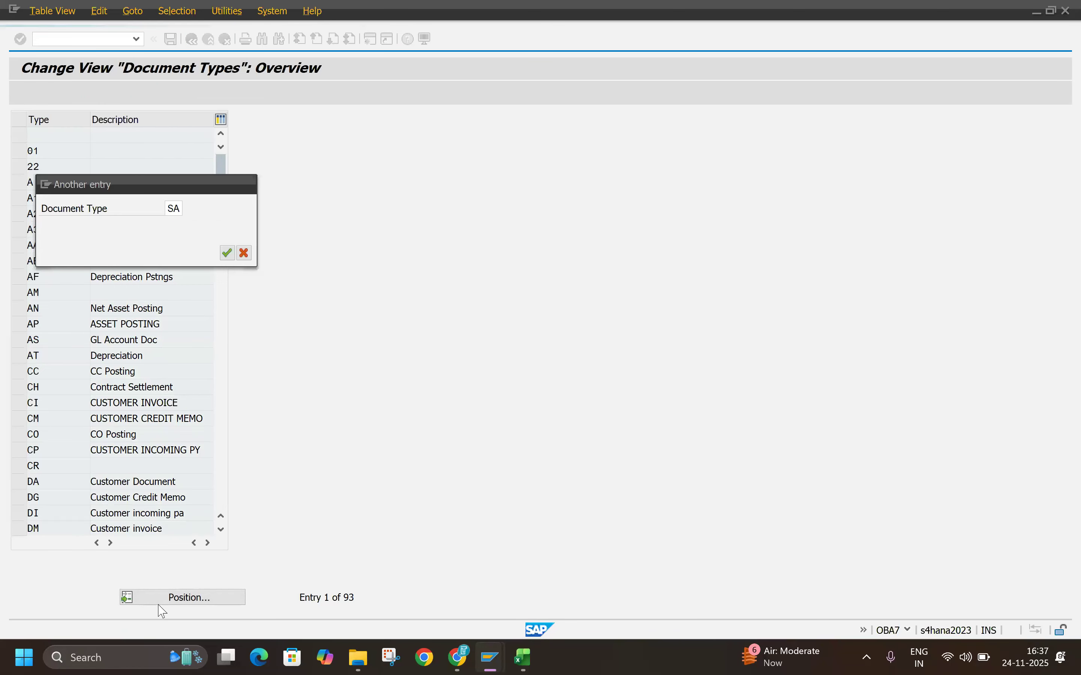
{"action": "key", "text": "Return"}
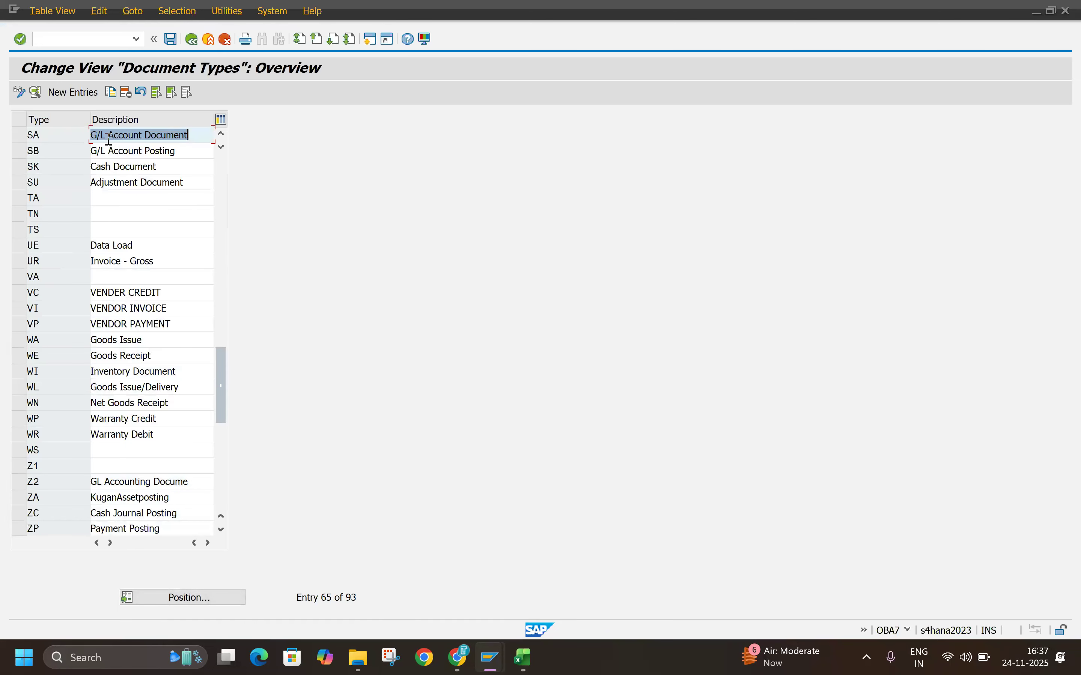
{"action": "left_click_drag", "start_coordinate": [43, 133], "coordinate": [1, 137]}
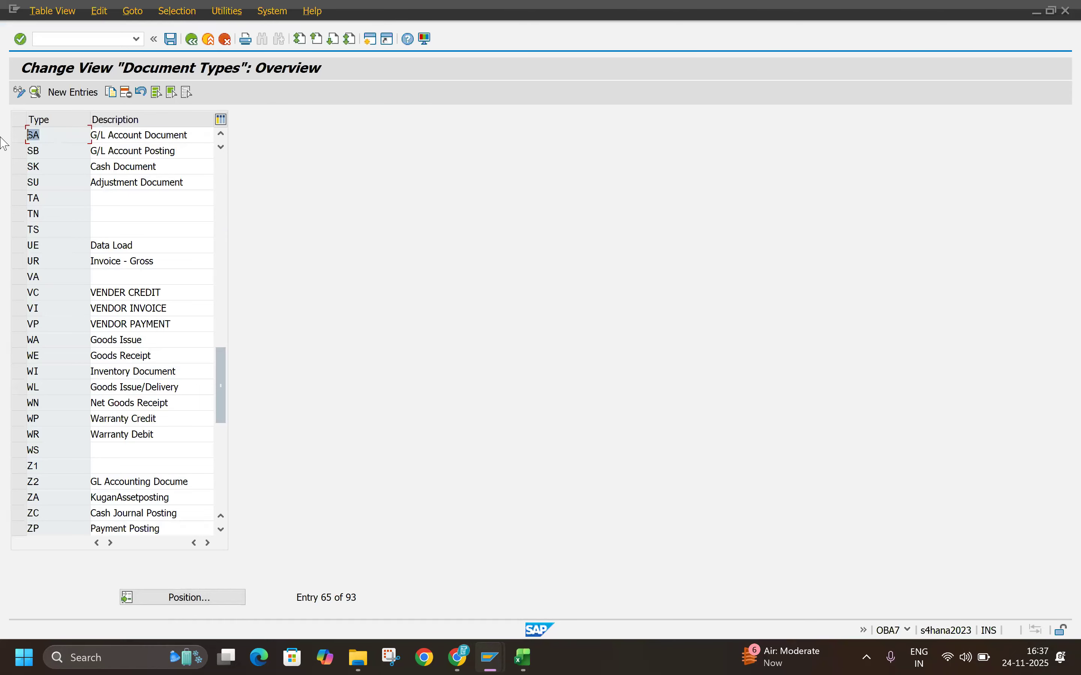
{"action": "key", "text": "super+Down"}
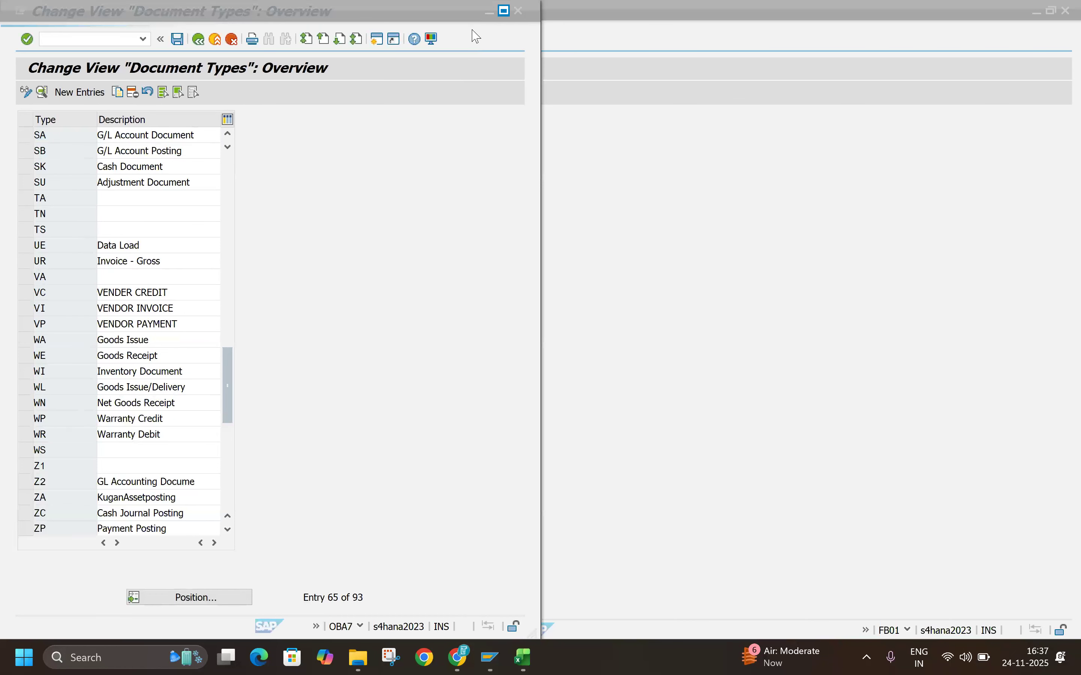
{"action": "key", "text": "super+Up"}
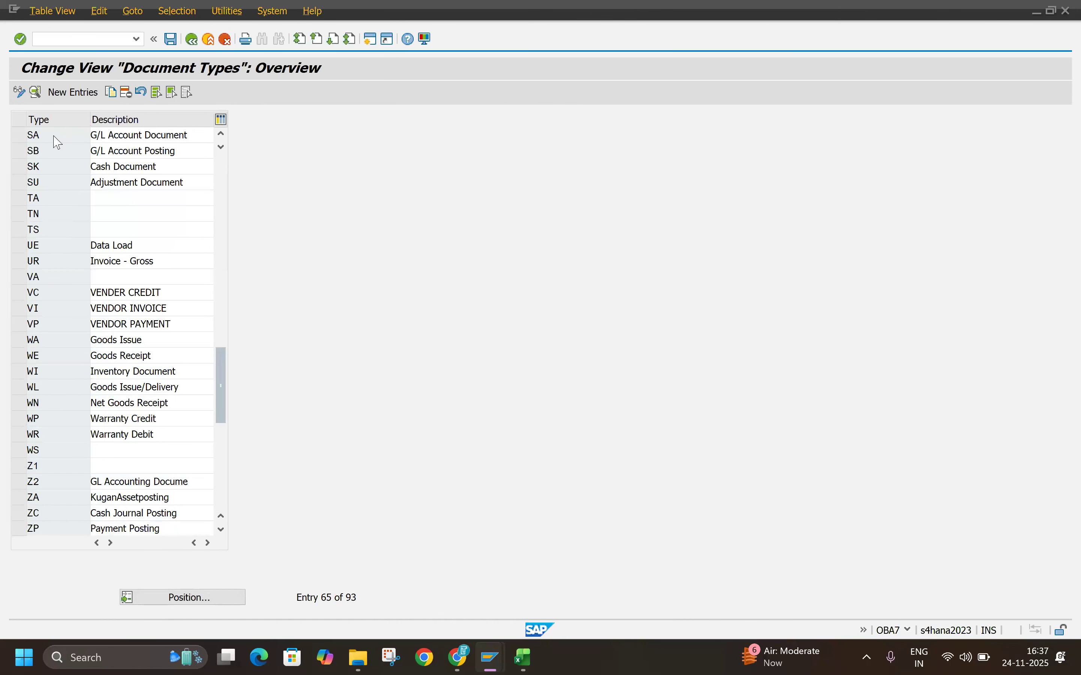
{"action": "double_click", "coordinate": [54, 136]}
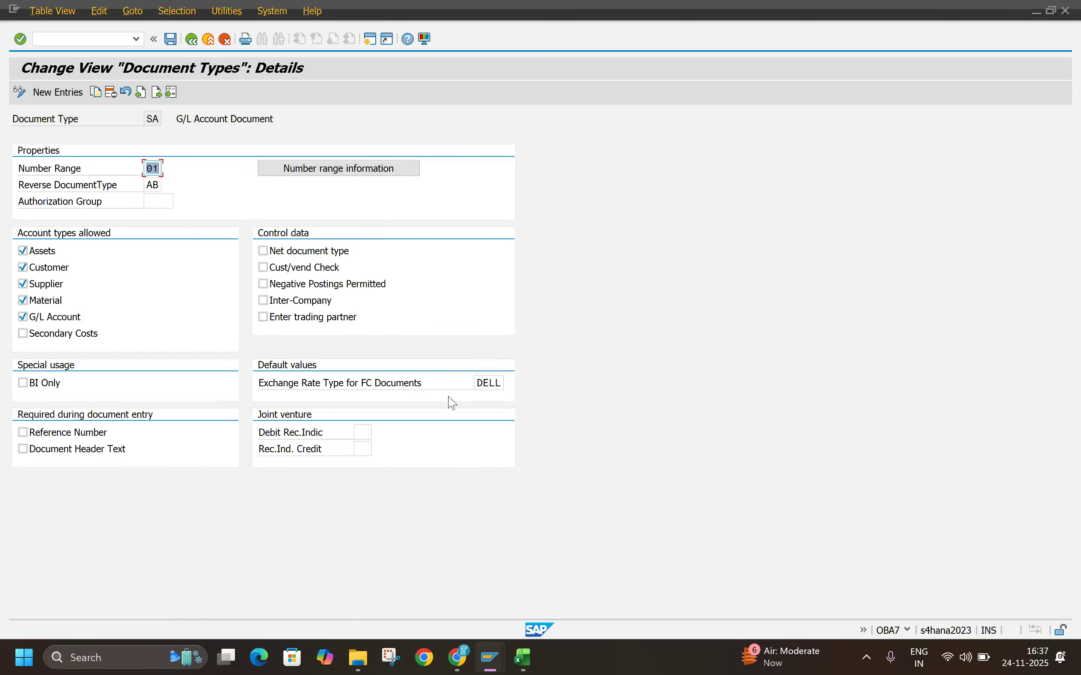
Step: Set the exchange rate type for foreign currency documents of type SA to B and save the change
{"action": "left_click", "coordinate": [495, 384]}
{"action": "left_click", "coordinate": [510, 383]}
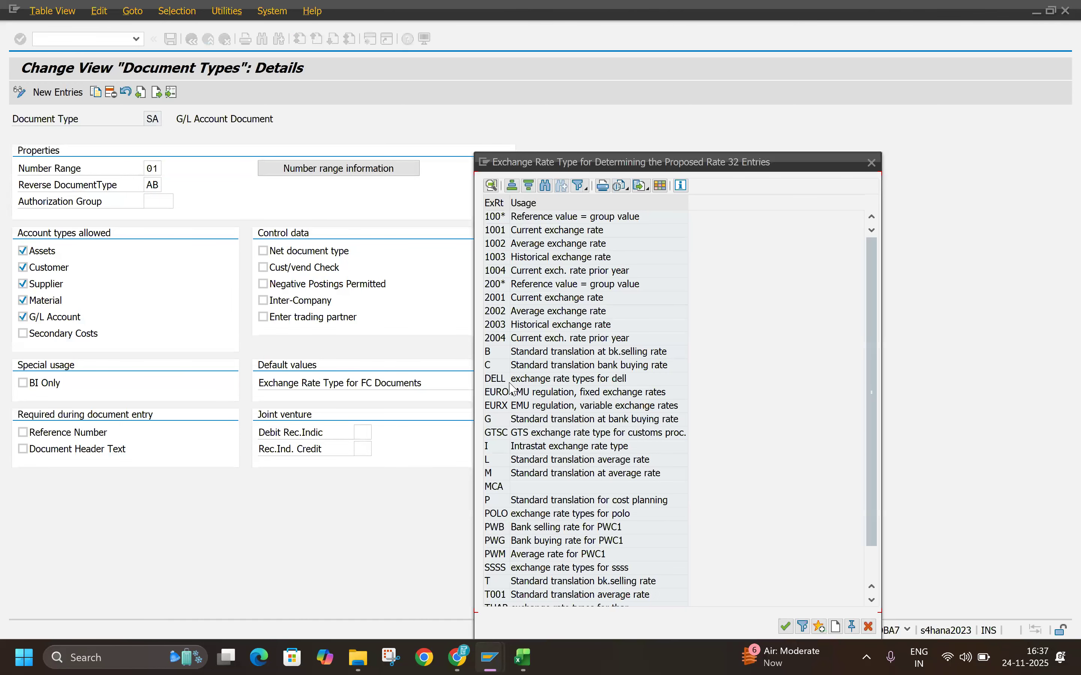
{"action": "double_click", "coordinate": [530, 359]}
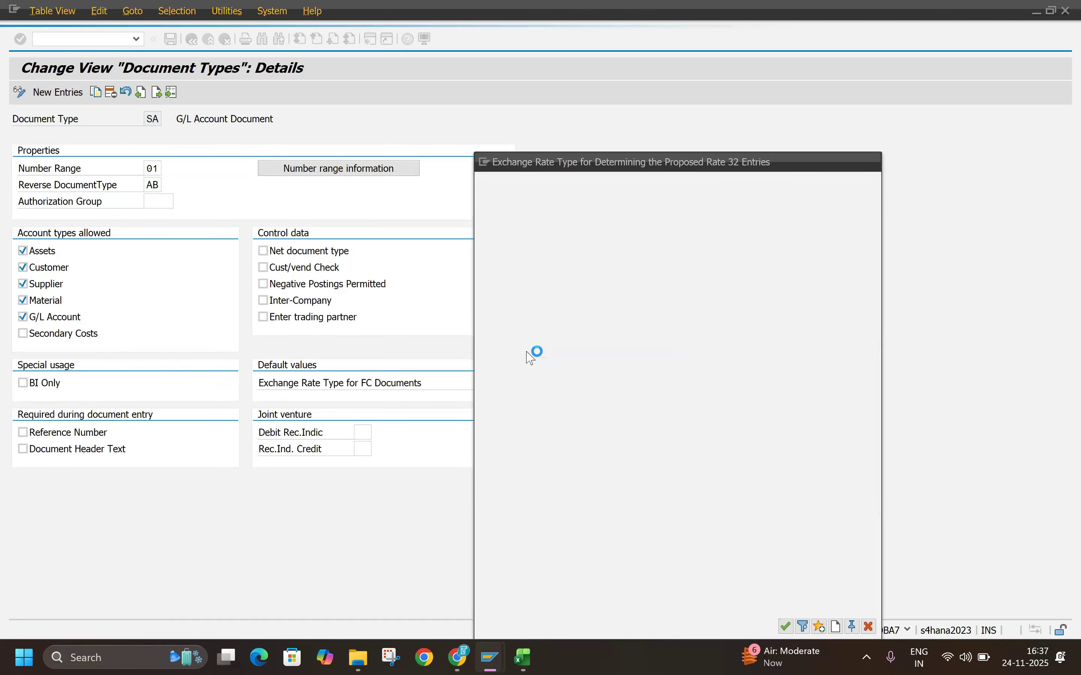
{"action": "key", "text": "Return"}
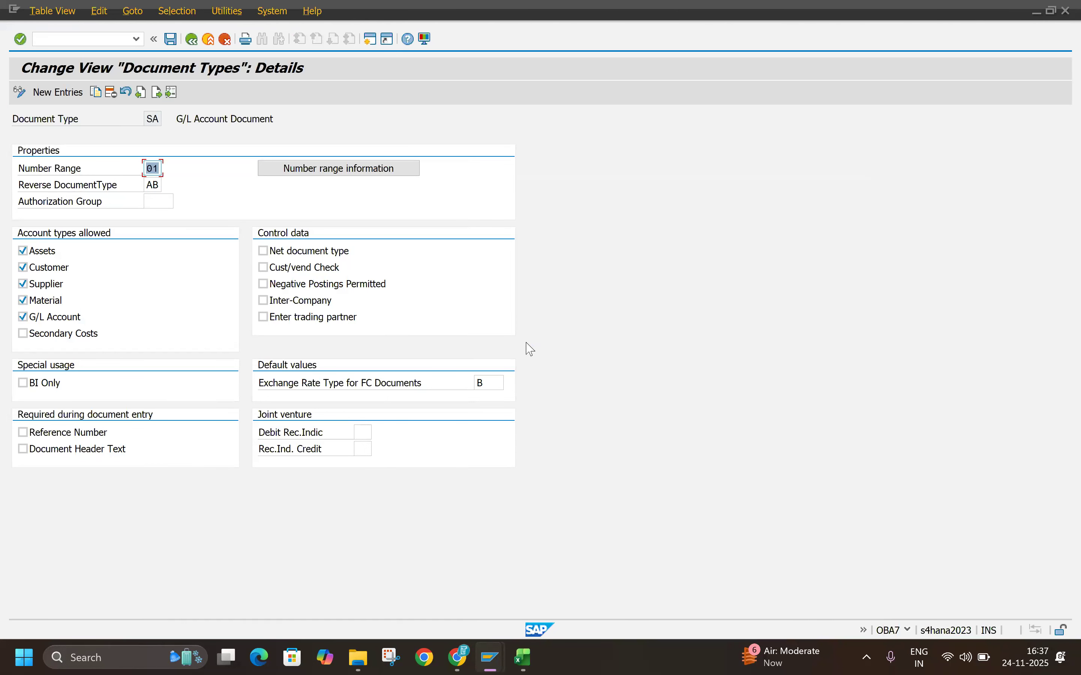
{"action": "left_click", "coordinate": [172, 40]}
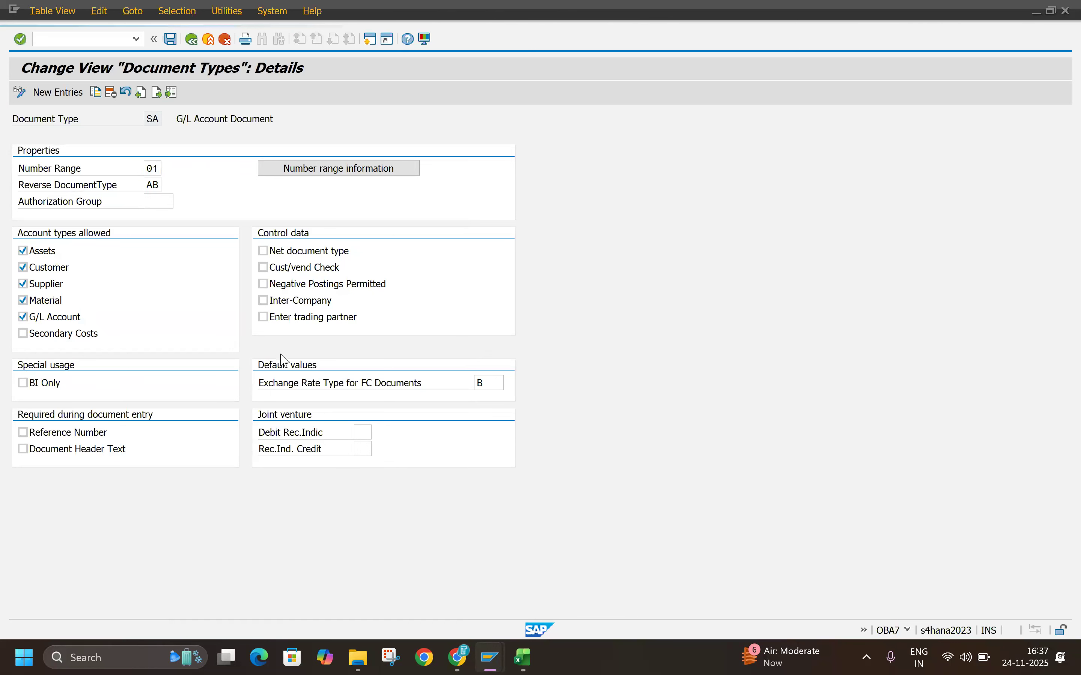
{"action": "left_click", "coordinate": [277, 253]}
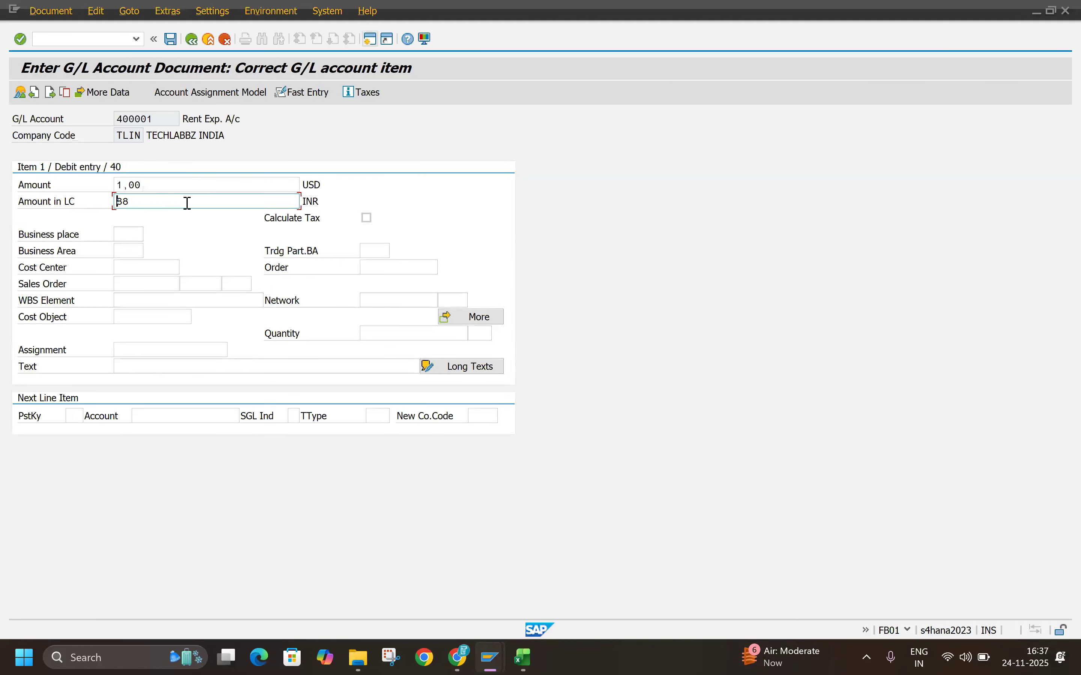
Step: Try to recalculate the local currency amount by re-entering 1 USD in the open line item
{"action": "left_click", "coordinate": [164, 183]}
{"action": "left_click_drag", "start_coordinate": [164, 183], "coordinate": [65, 207]}
{"action": "type", "text": "1"}
{"action": "key", "text": "Return"}
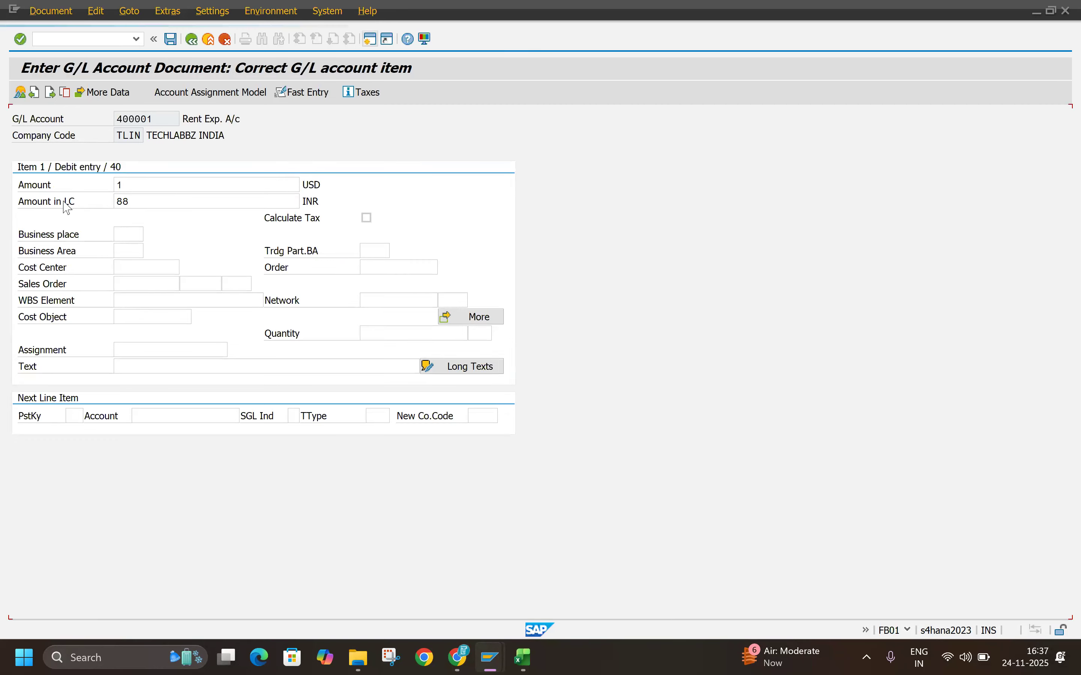
{"action": "key", "text": "Tab"}
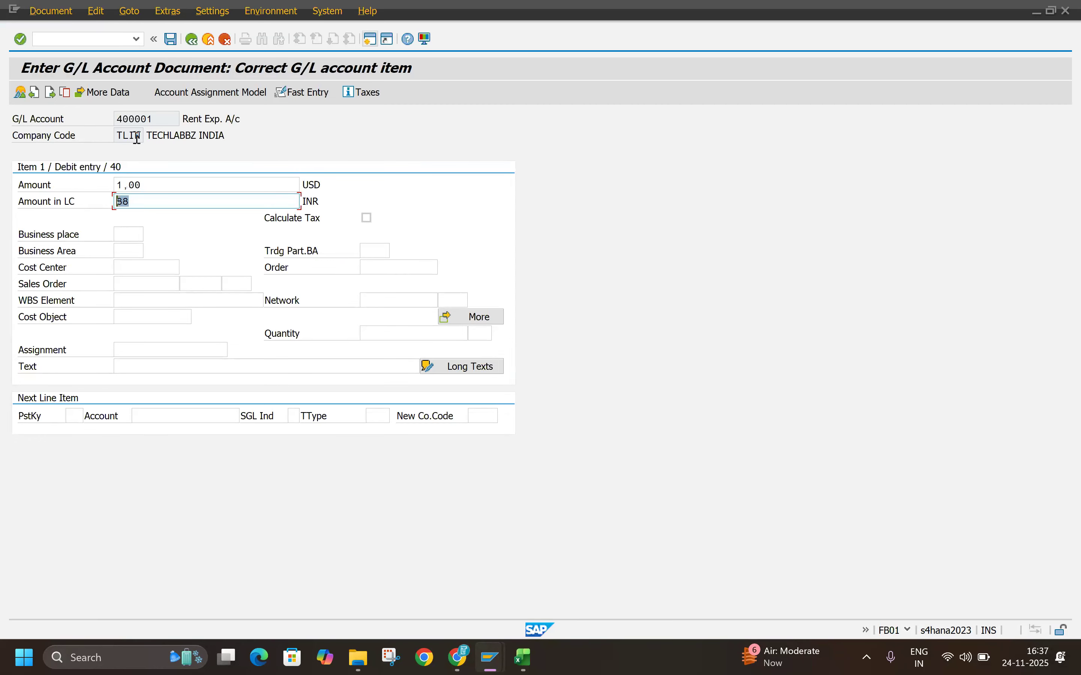
Step: Restart FB01 from the open line item and fill a new header dated 24.11.2025 with type SA and currency USD
{"action": "left_click", "coordinate": [137, 39]}
{"action": "left_click", "coordinate": [110, 60]}
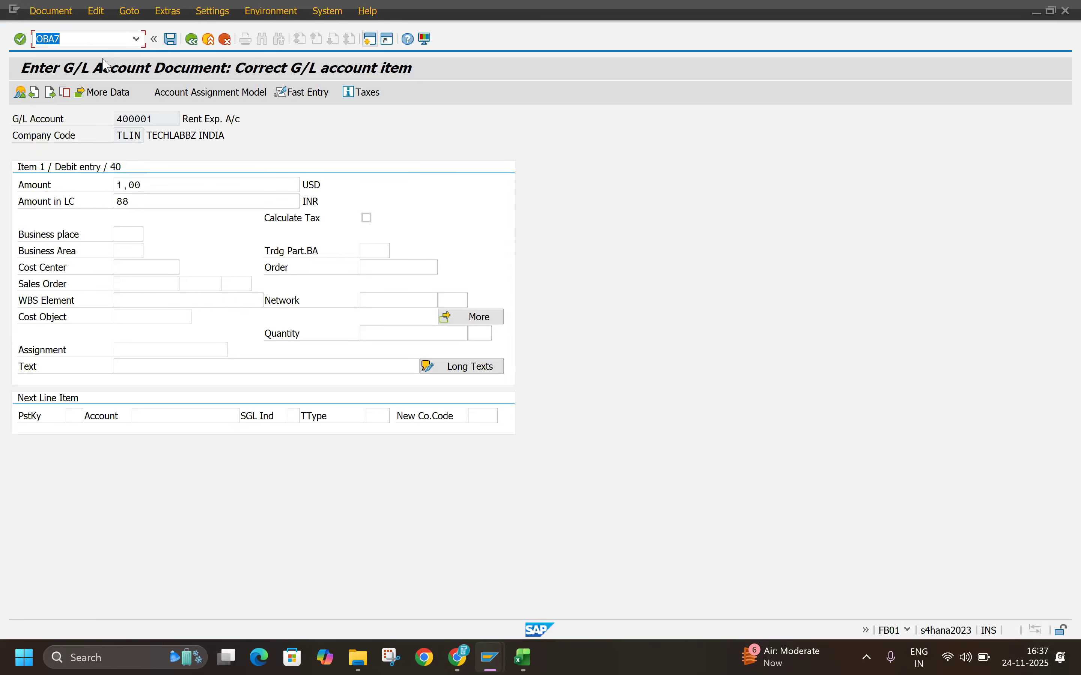
{"action": "left_click", "coordinate": [135, 40]}
{"action": "left_click", "coordinate": [103, 64]}
{"action": "key", "text": "Return"}
{"action": "left_click", "coordinate": [149, 134]}
{"action": "left_click", "coordinate": [267, 119]}
{"action": "left_click", "coordinate": [266, 134]}
{"action": "double_click", "coordinate": [431, 136]}
{"action": "key", "text": "BackSpace"}
{"action": "left_click", "coordinate": [407, 149]}
{"action": "left_click", "coordinate": [147, 201]}
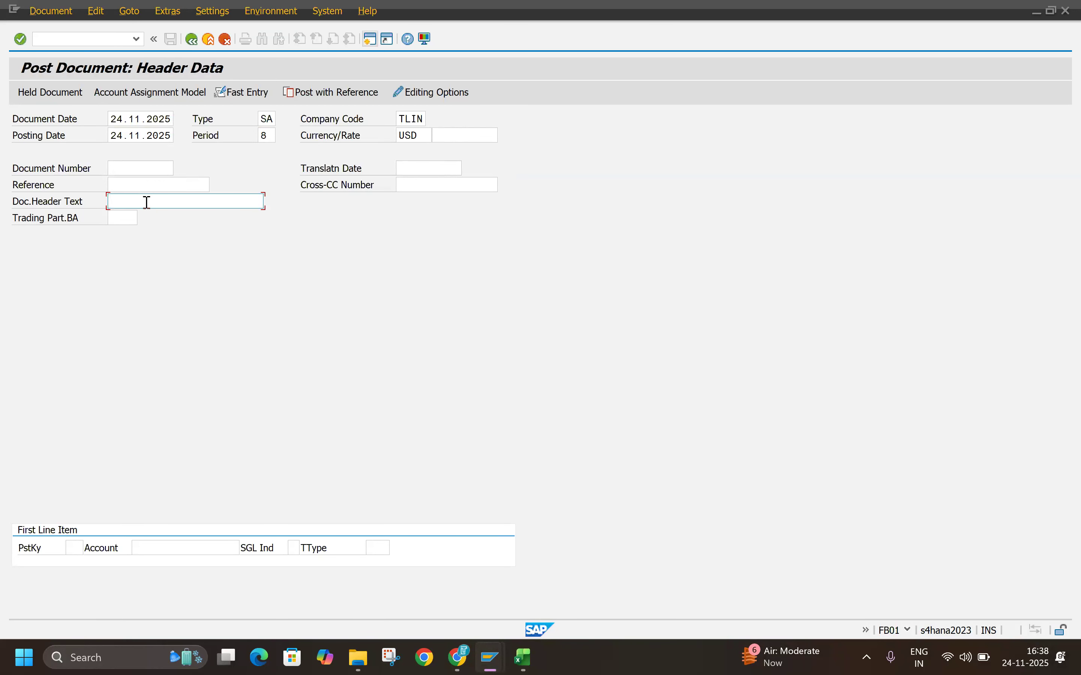
{"action": "left_click", "coordinate": [147, 202]}
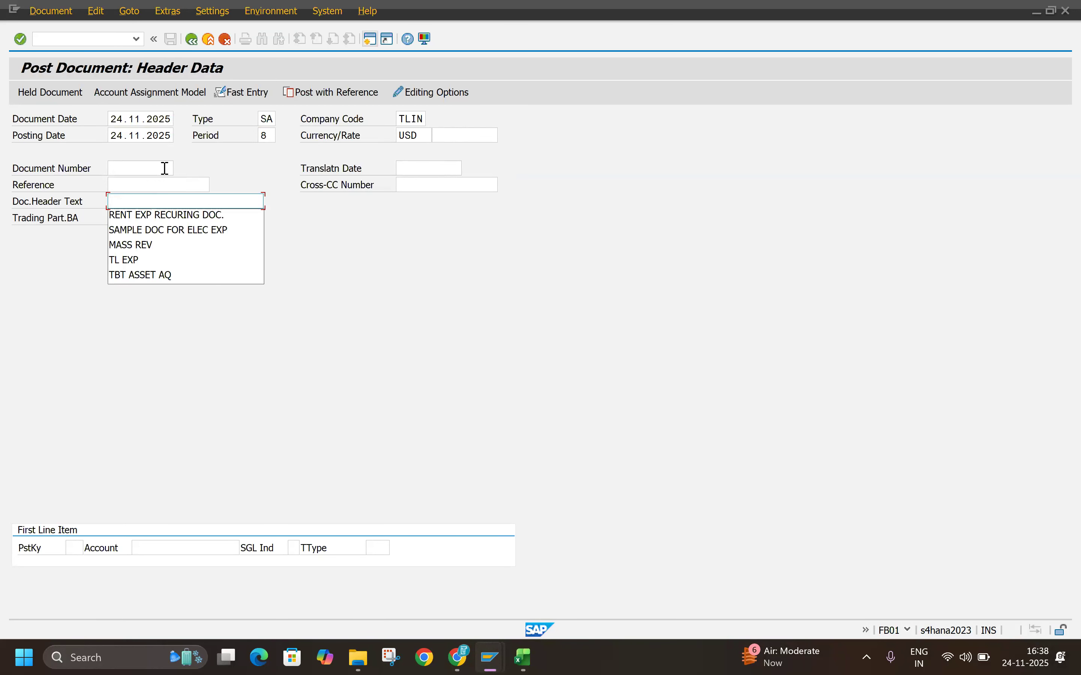
Step: Enter the first line item with posting key 40, account 400001 and 1 USD, and derive its local currency amount
{"action": "left_click", "coordinate": [75, 548]}
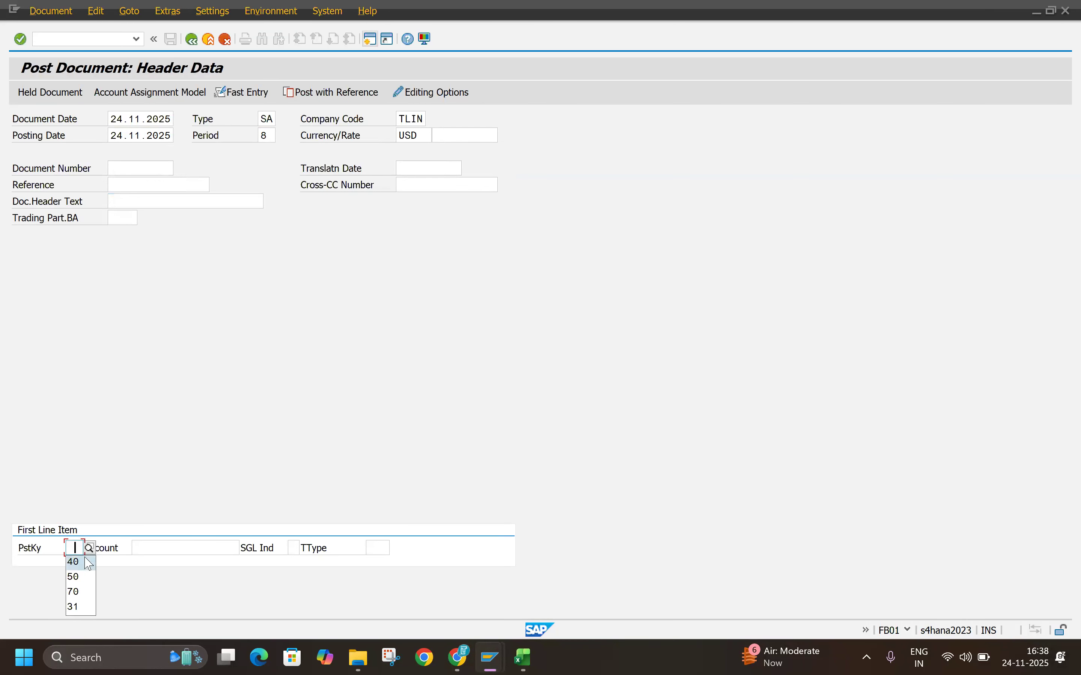
{"action": "left_click", "coordinate": [89, 563]}
{"action": "left_click", "coordinate": [162, 548]}
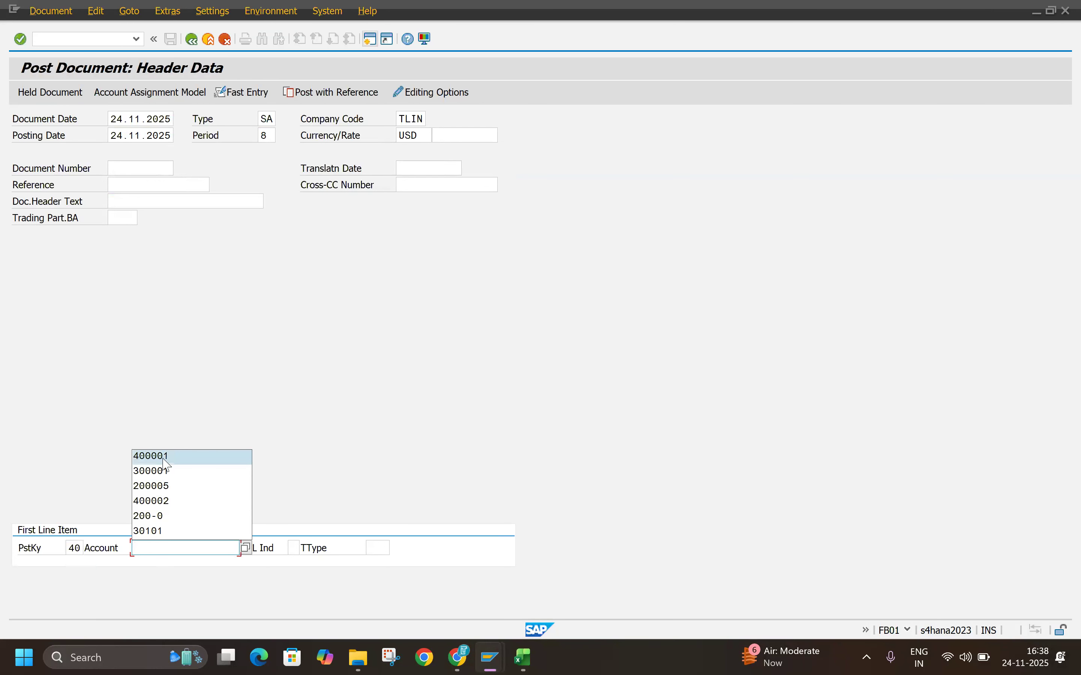
{"action": "left_click", "coordinate": [165, 460]}
{"action": "key", "text": "Return"}
{"action": "left_click", "coordinate": [183, 185]}
{"action": "left_click", "coordinate": [131, 201]}
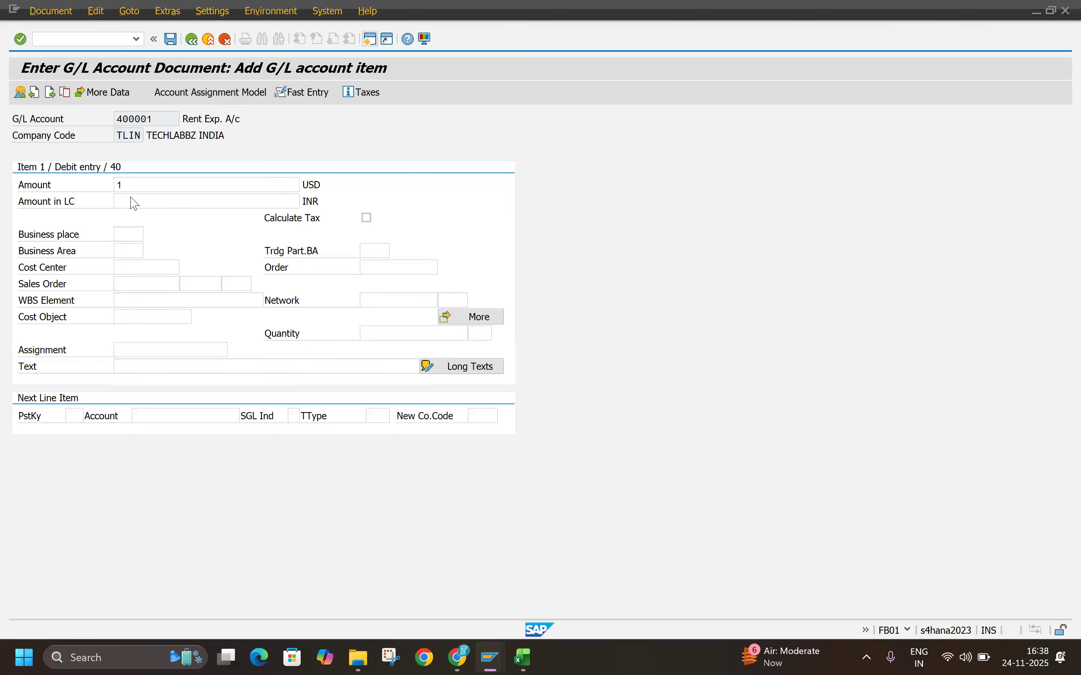
{"action": "key", "text": "Return"}
{"action": "key", "text": "Tab"}
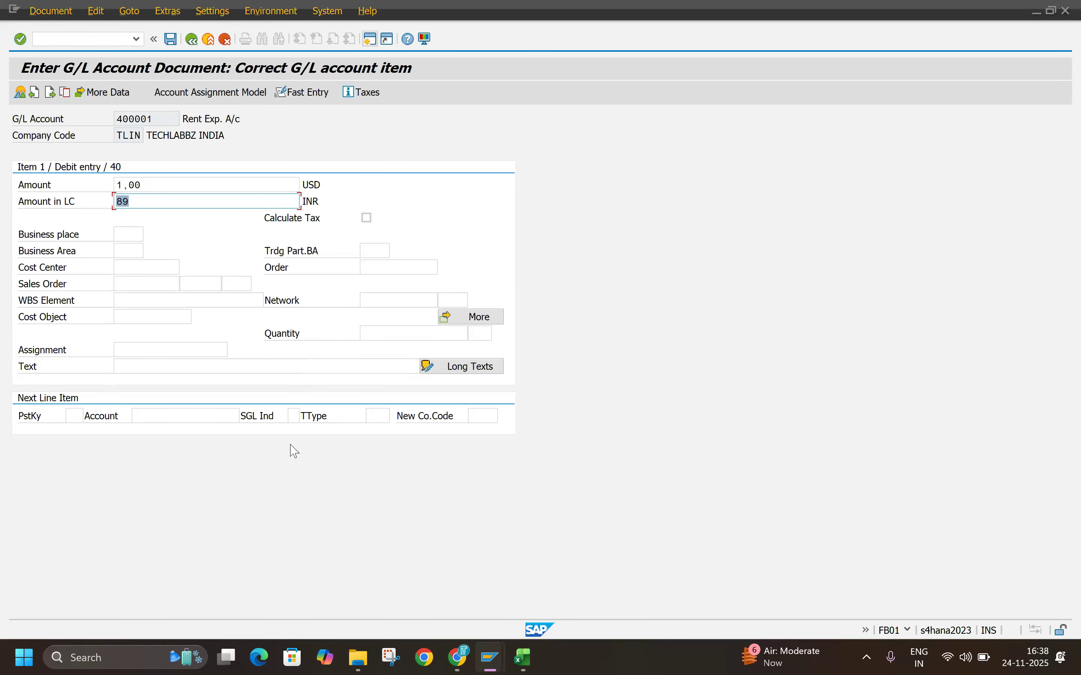
Step: Set the next line item to posting key 50 and account 200005 and proceed to its details
{"action": "left_click", "coordinate": [74, 420]}
{"action": "left_click", "coordinate": [76, 444]}
{"action": "left_click", "coordinate": [165, 415]}
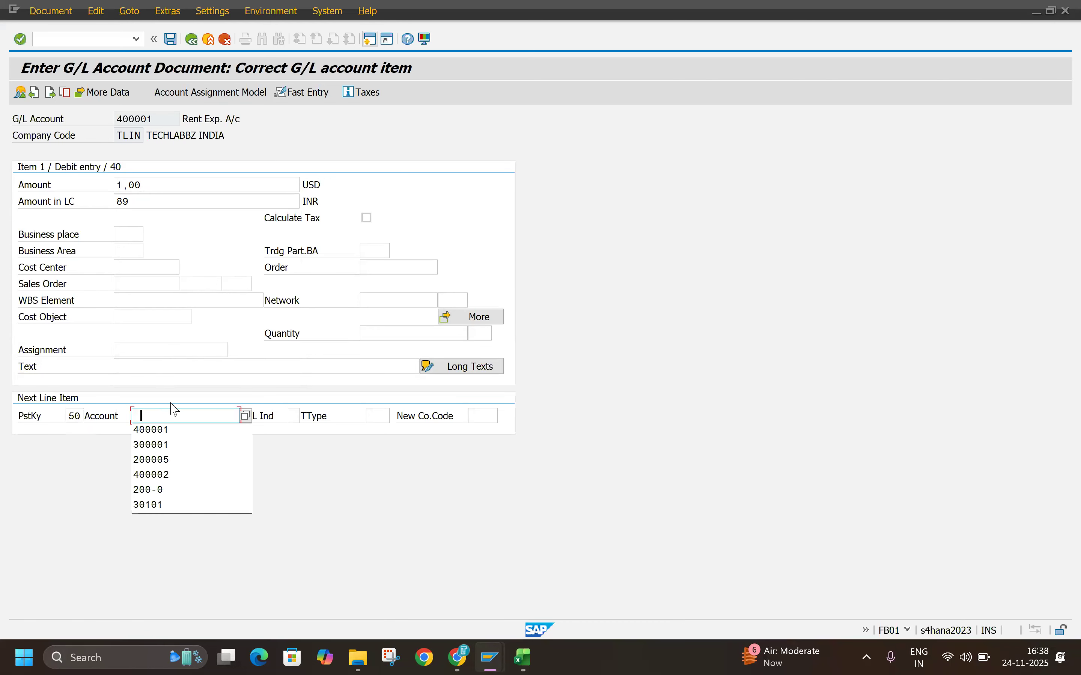
{"action": "left_click", "coordinate": [159, 460]}
{"action": "key", "text": "Return"}
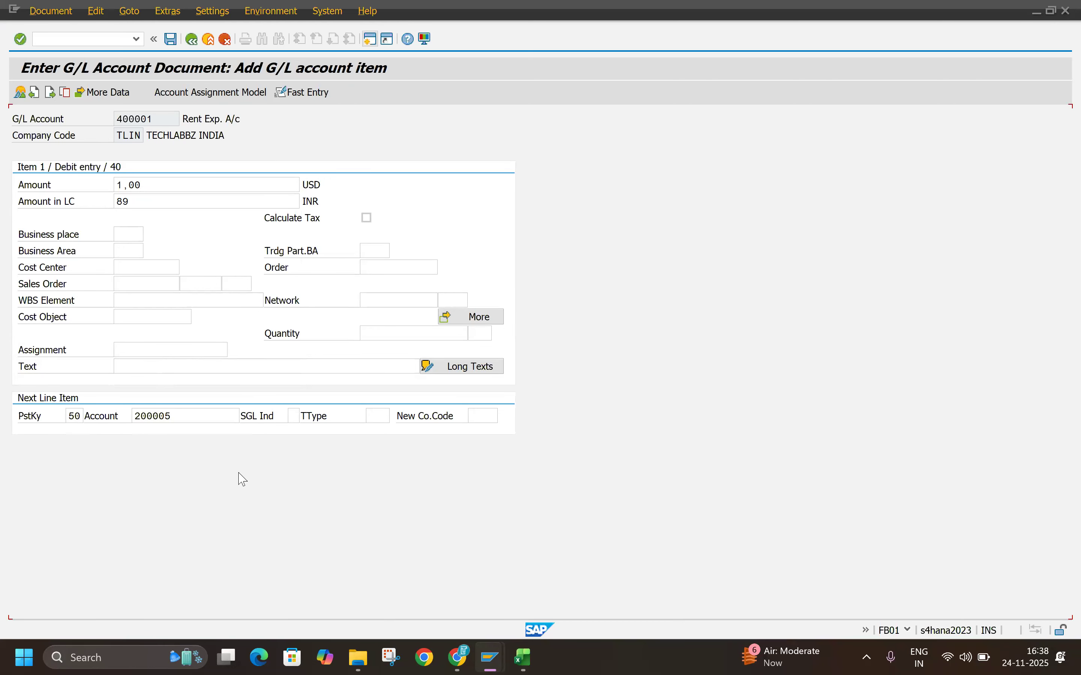
Step: Fill the credit item with amount * and text TEST, and derive its amounts in both currencies
{"action": "key", "text": "space"}
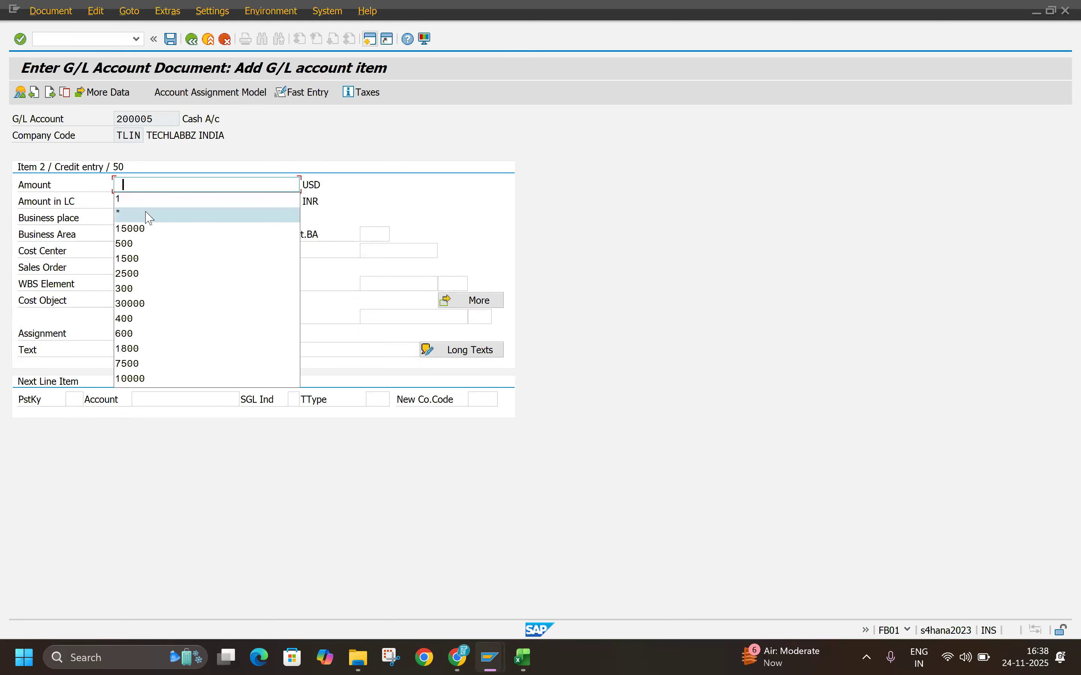
{"action": "left_click", "coordinate": [155, 213]}
{"action": "left_click", "coordinate": [145, 349]}
{"action": "type", "text": "+"}
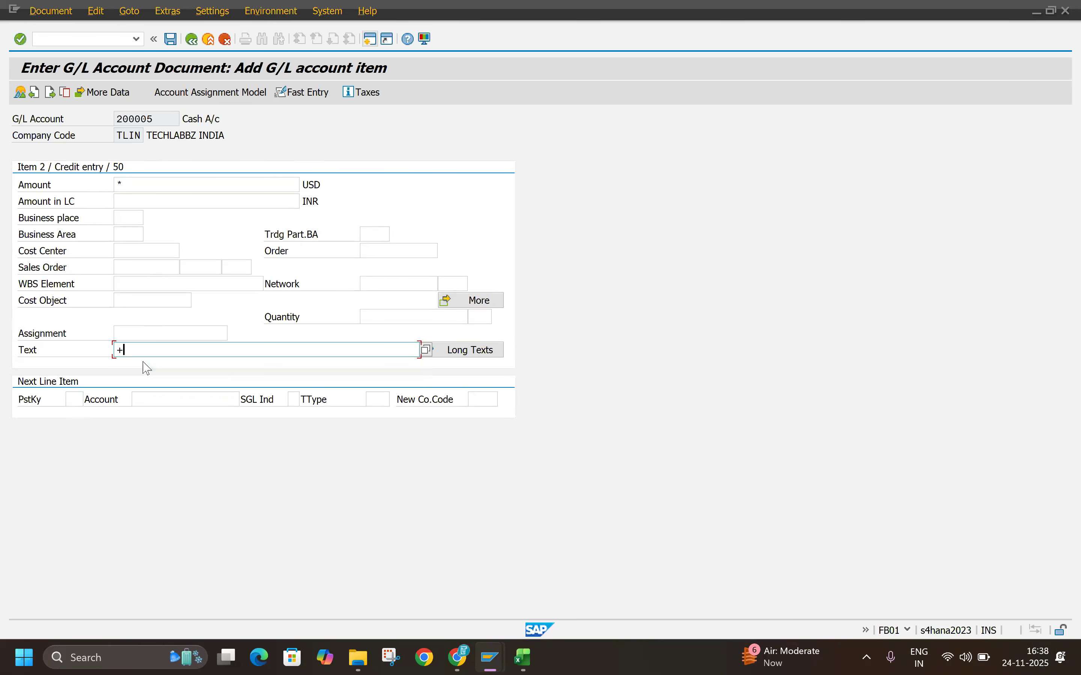
{"action": "key", "text": "Return"}
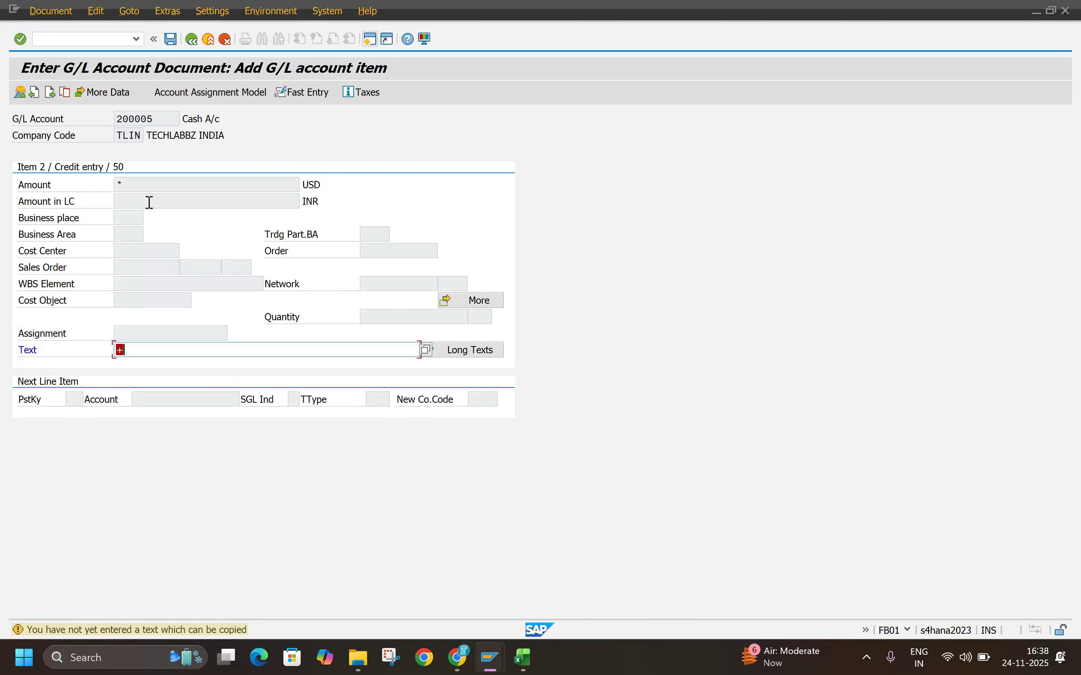
{"action": "type", "text": "TEST"}
{"action": "key", "text": "Return"}
{"action": "key", "text": "Tab"}
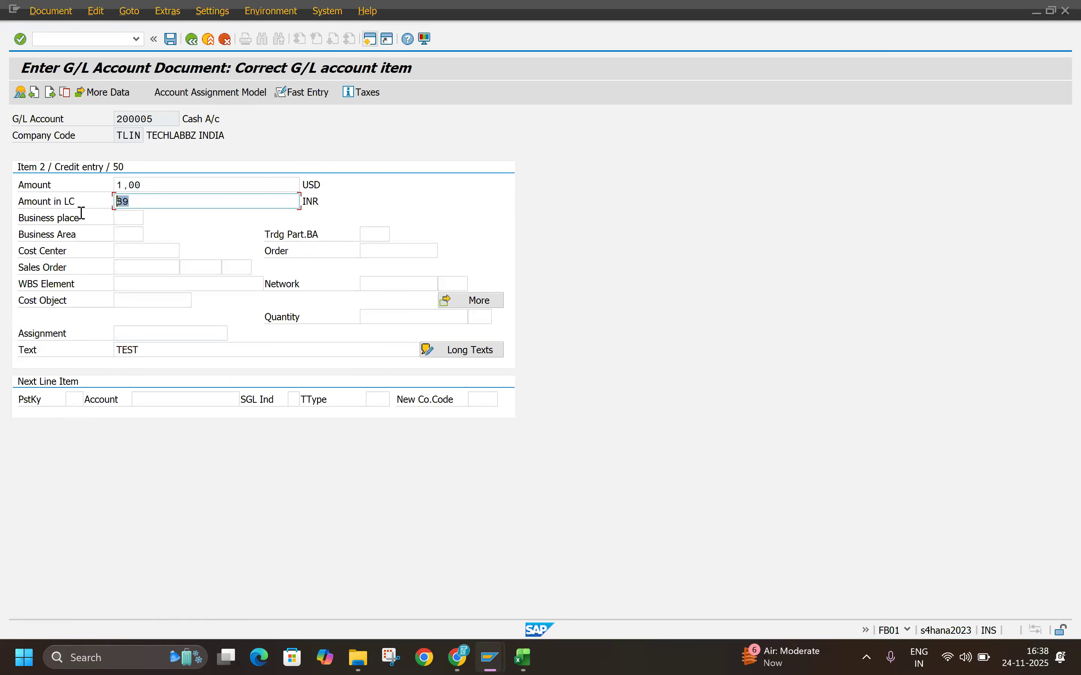
Step: Simulate the USD document and post it
{"action": "left_click", "coordinate": [49, 11]}
{"action": "left_click", "coordinate": [54, 78]}
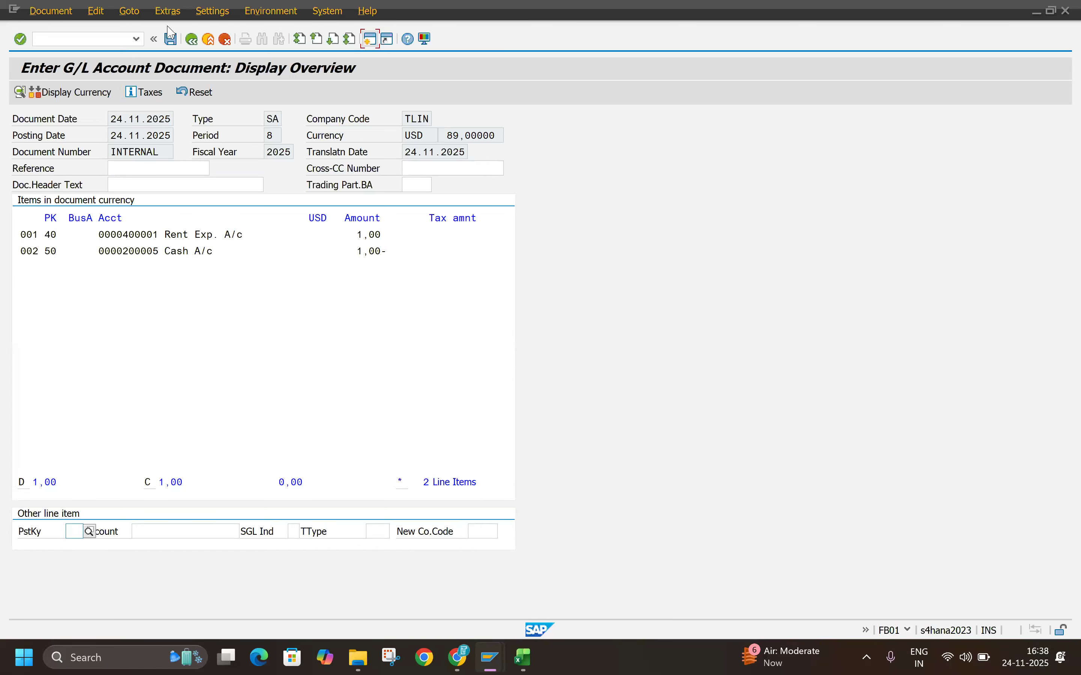
{"action": "left_click", "coordinate": [177, 41]}
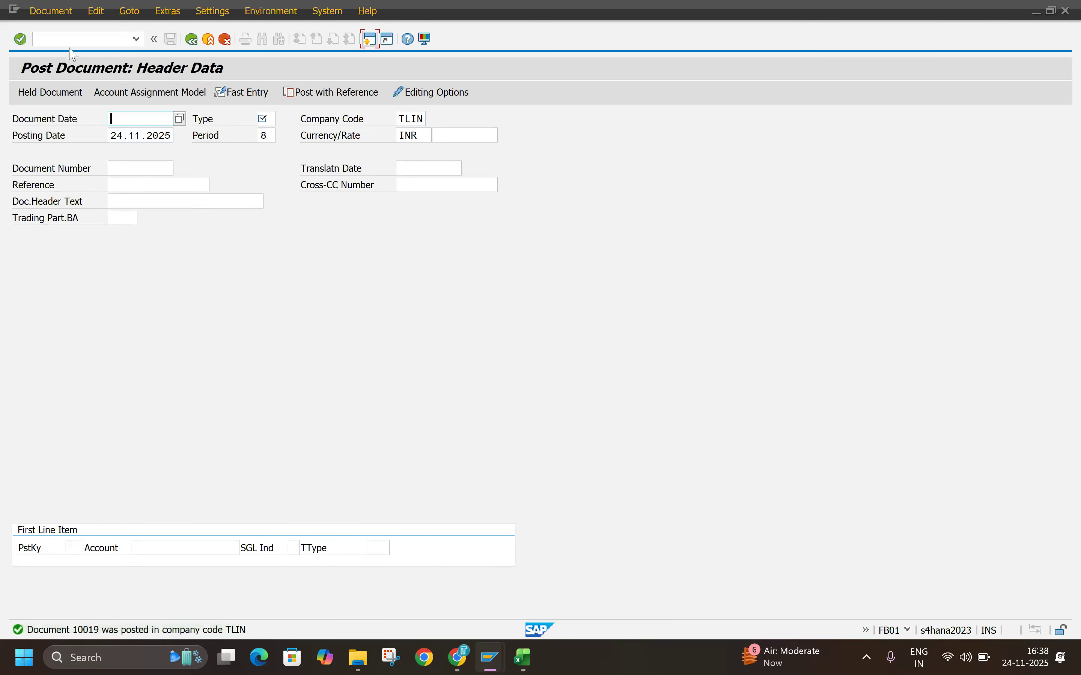
Step: Display the document just posted and check the columns of its line item list
{"action": "left_click", "coordinate": [50, 11]}
{"action": "left_click", "coordinate": [56, 61]}
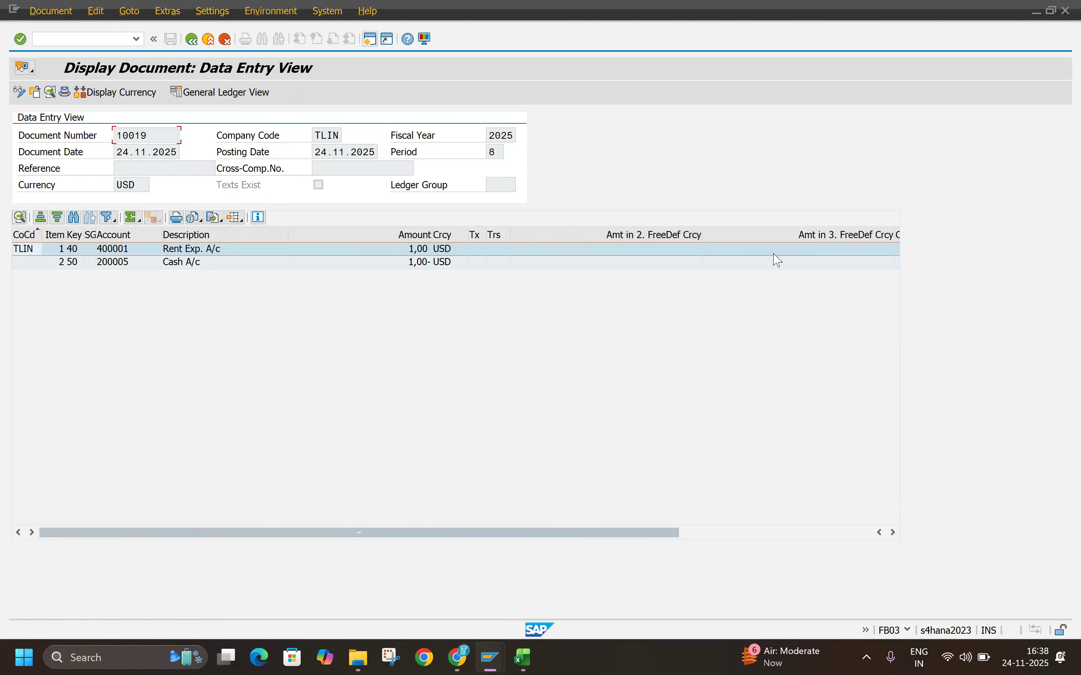
{"action": "left_click_drag", "start_coordinate": [675, 533], "coordinate": [469, 548]}
Step: Change the line item layout by adding the Local Crcy Amt column directly after Amount
{"action": "left_click", "coordinate": [243, 219]}
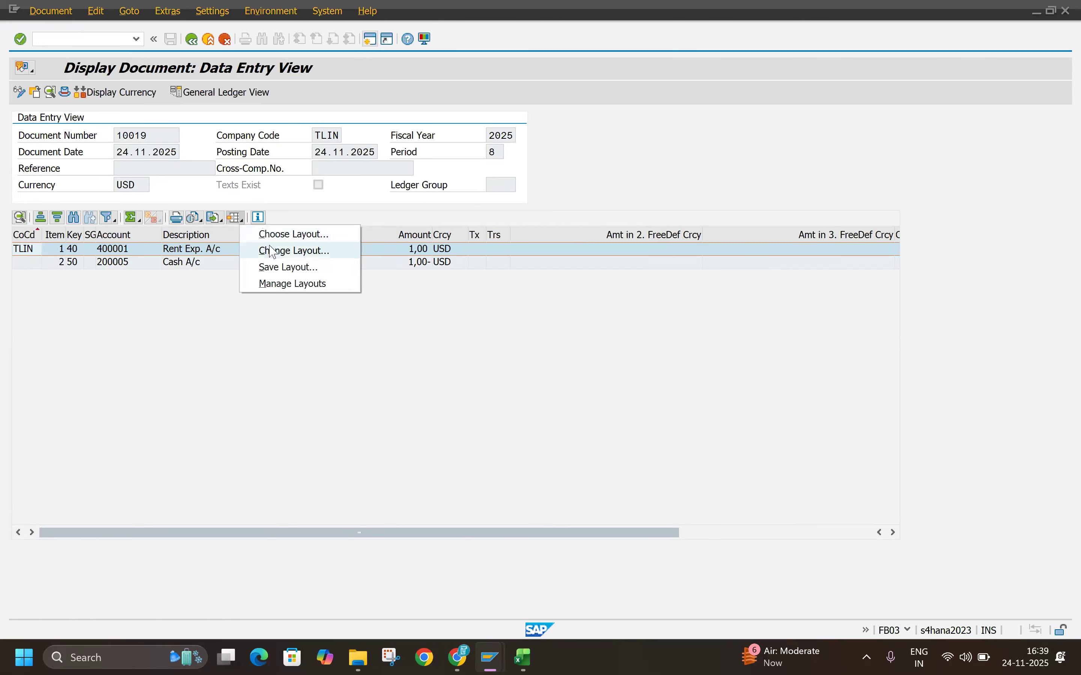
{"action": "left_click", "coordinate": [279, 258]}
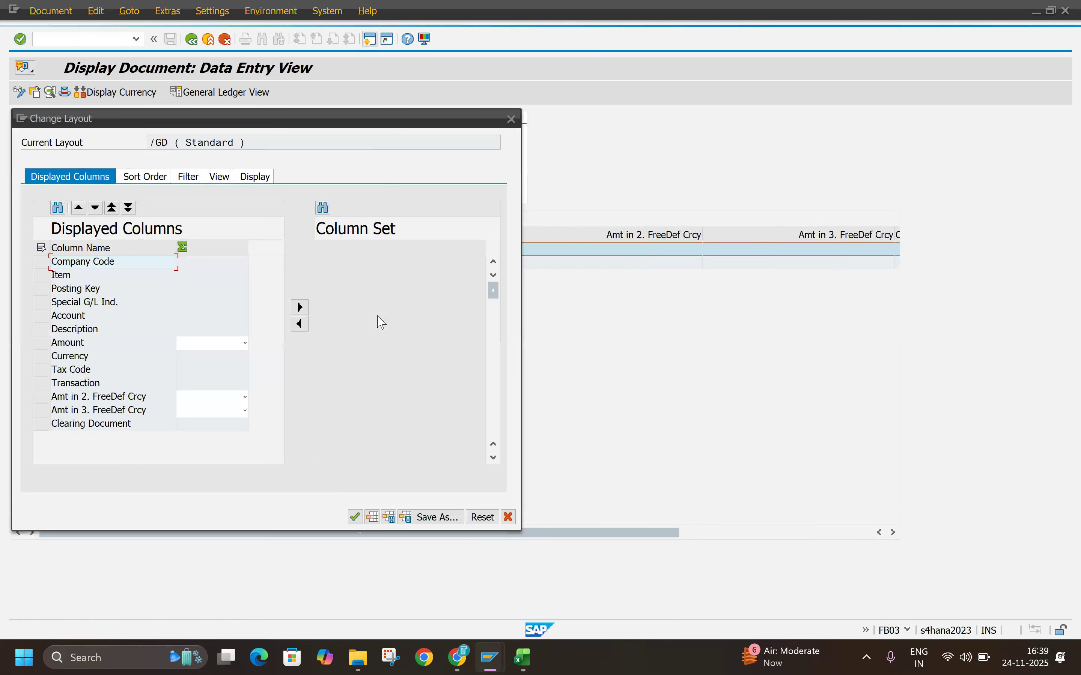
{"action": "left_click", "coordinate": [367, 328]}
{"action": "left_click", "coordinate": [338, 399]}
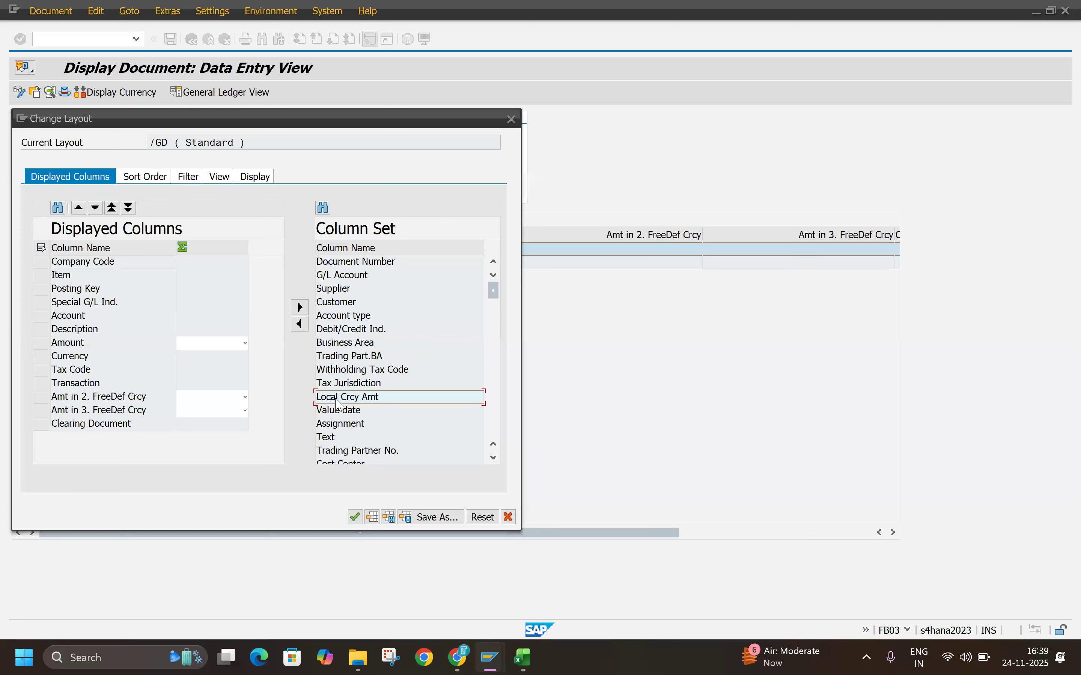
{"action": "left_click", "coordinate": [299, 326]}
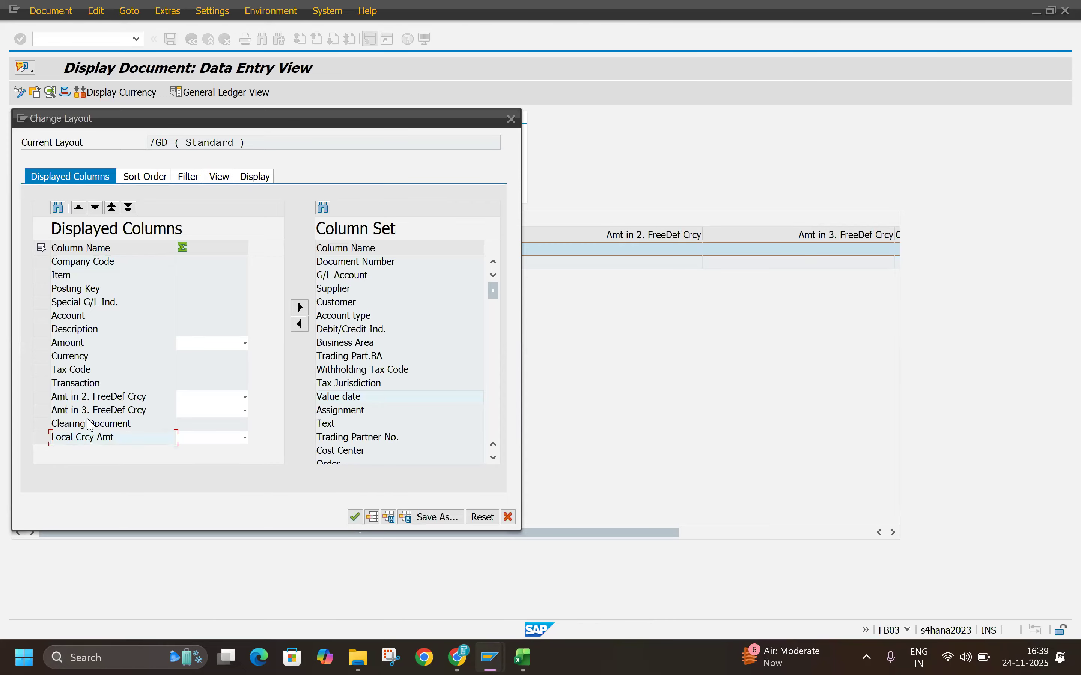
{"action": "left_click_drag", "start_coordinate": [91, 445], "coordinate": [106, 358]}
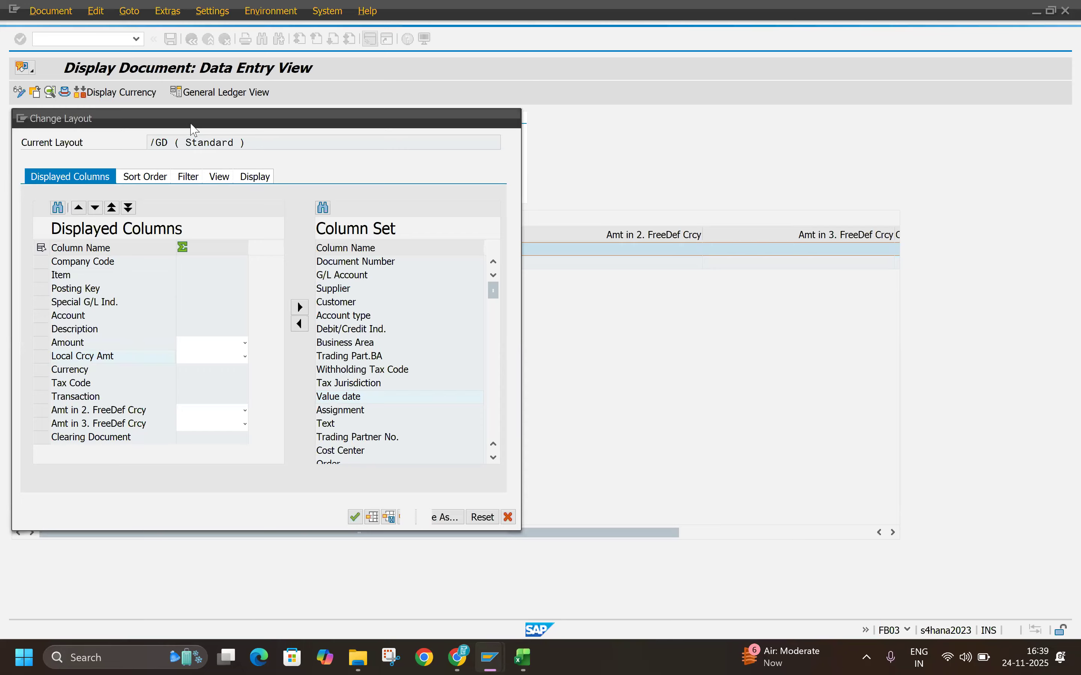
Step: Save the changed layout over the existing default layout /GD and apply it to the line item list
{"action": "left_click_drag", "start_coordinate": [195, 130], "coordinate": [654, 171]}
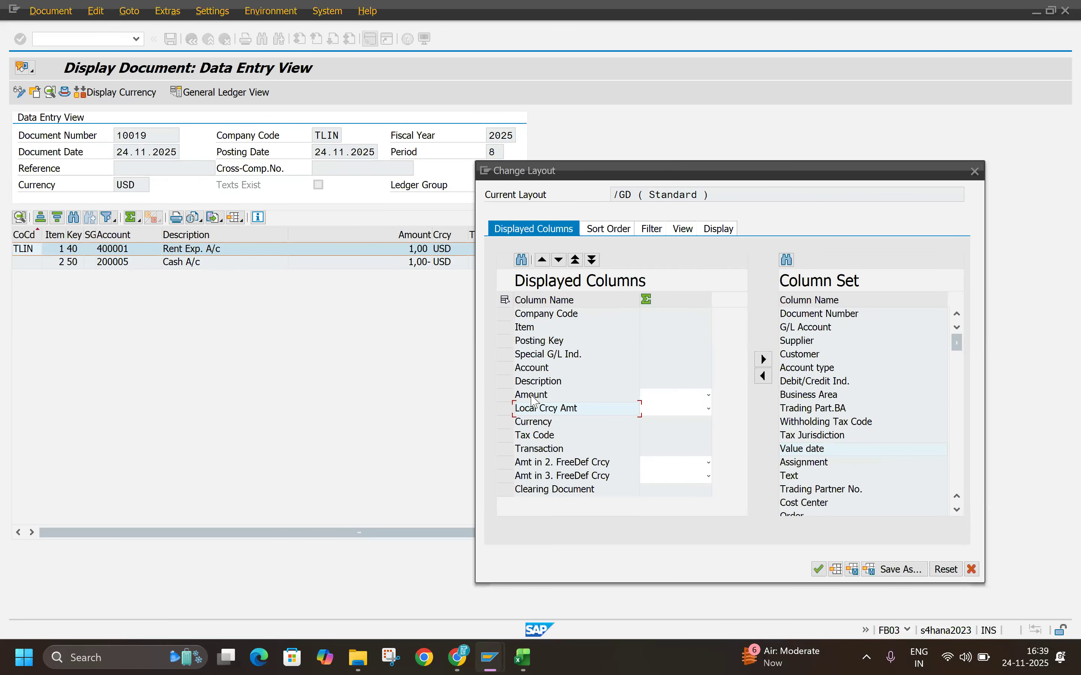
{"action": "left_click", "coordinate": [914, 572]}
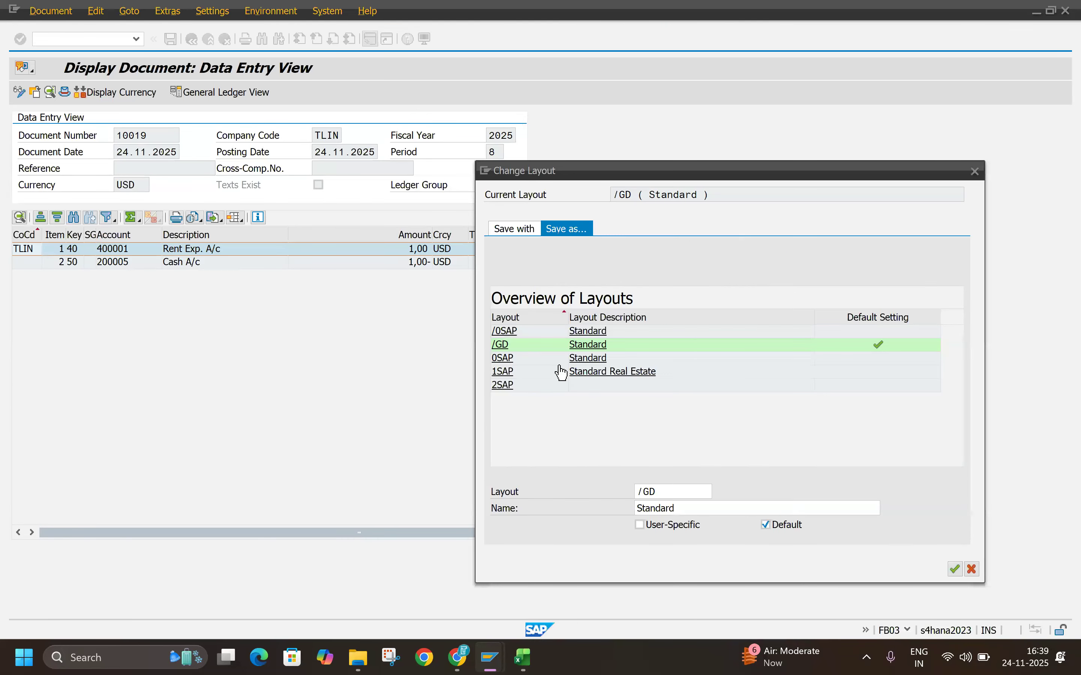
{"action": "left_click", "coordinate": [612, 345]}
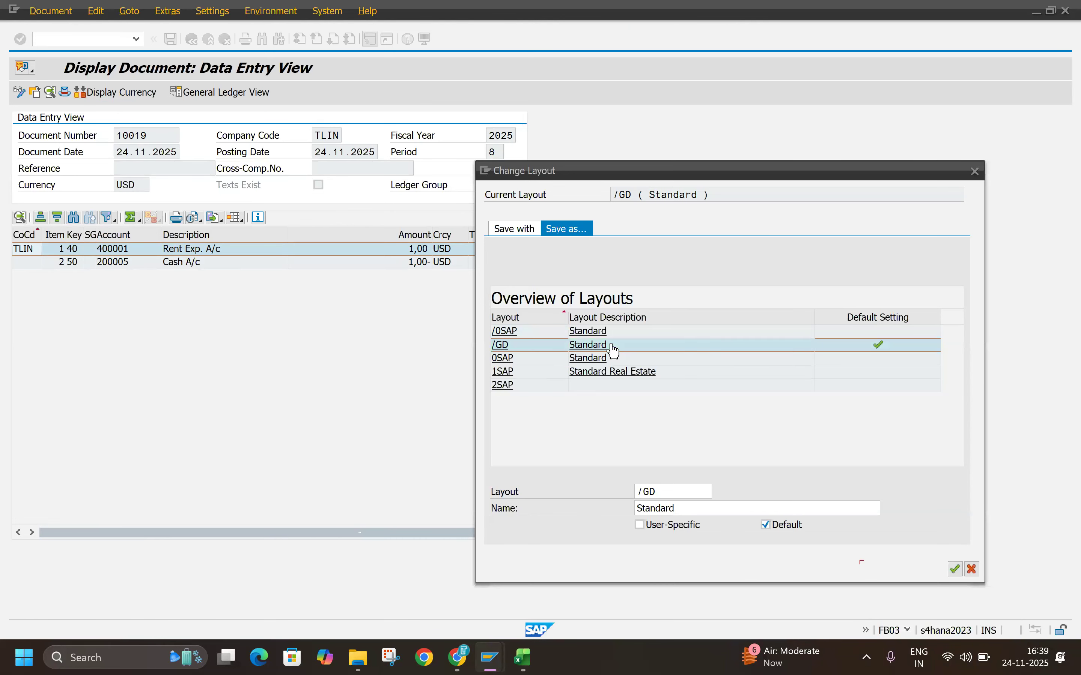
{"action": "left_click", "coordinate": [954, 569]}
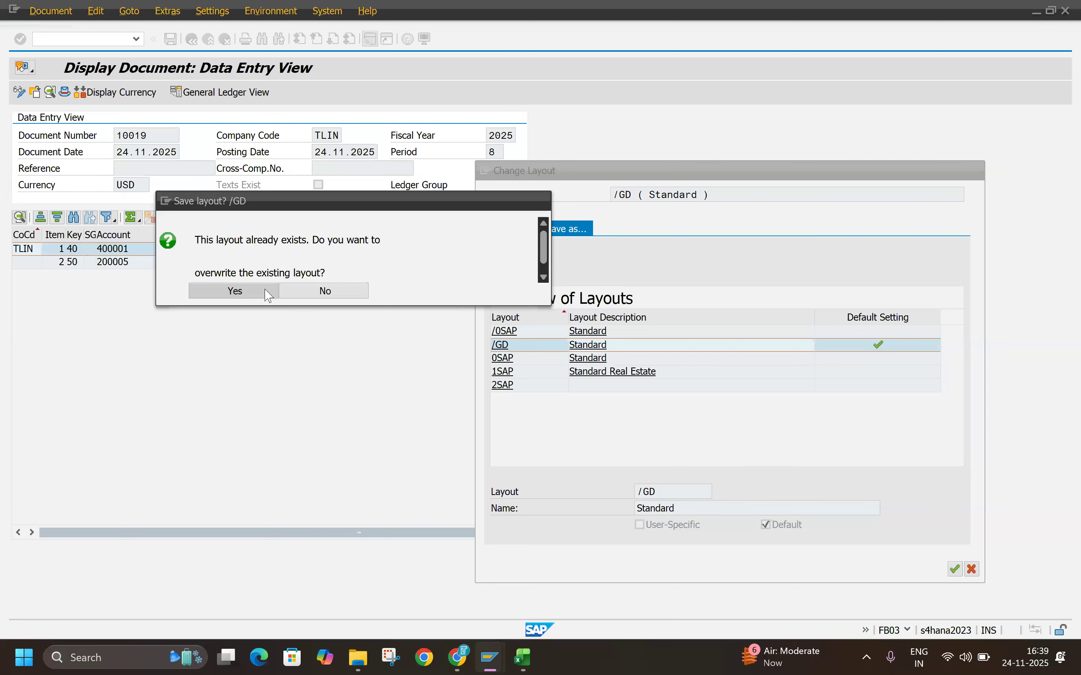
{"action": "left_click", "coordinate": [267, 291]}
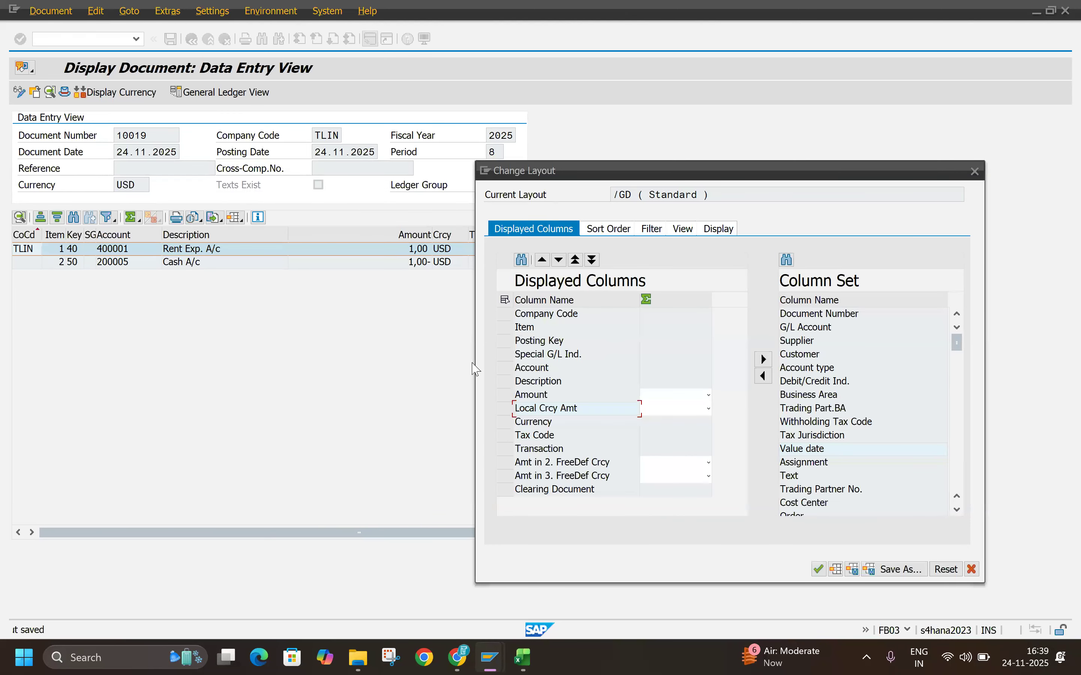
{"action": "left_click", "coordinate": [819, 569]}
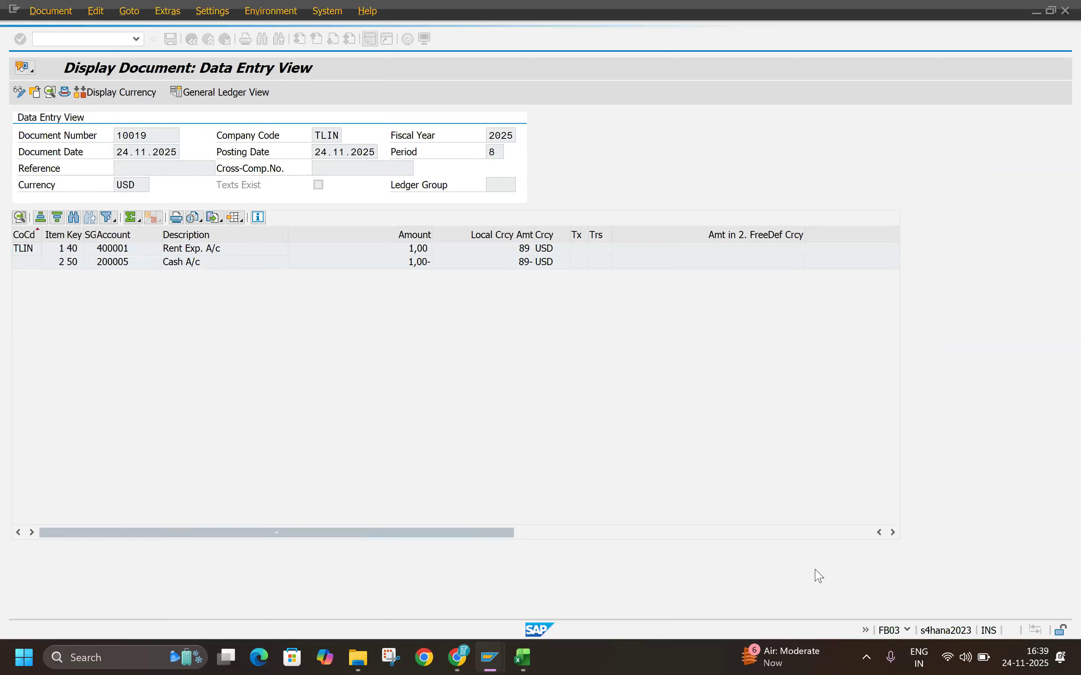
Step: Compare the USD and local currency amounts of both items, view the Rent Exp. A/c item's details and return to the list
{"action": "left_click", "coordinate": [525, 250]}
{"action": "left_click", "coordinate": [512, 264]}
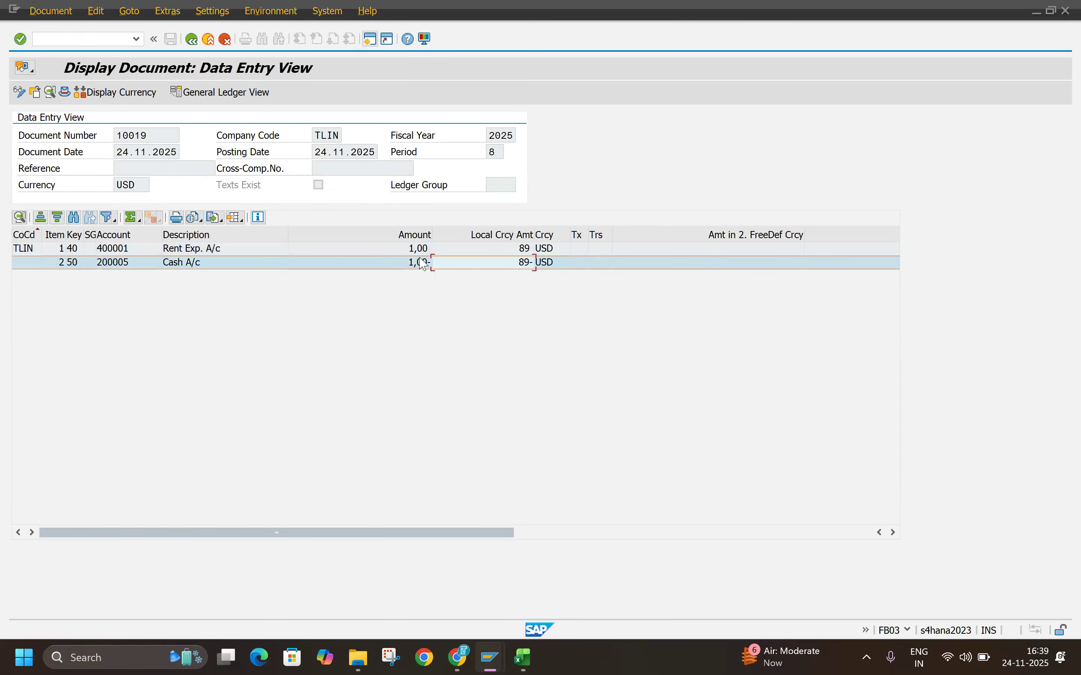
{"action": "left_click", "coordinate": [401, 262]}
{"action": "left_click", "coordinate": [506, 240]}
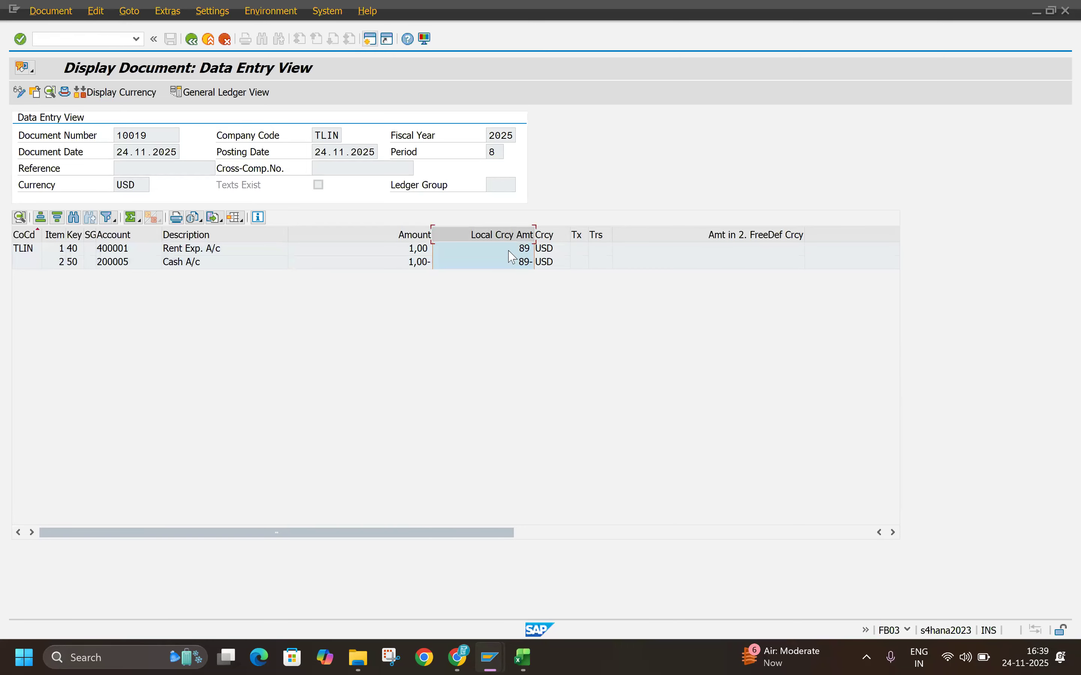
{"action": "left_click", "coordinate": [515, 261]}
{"action": "left_click", "coordinate": [526, 263]}
{"action": "left_click", "coordinate": [526, 247]}
{"action": "left_click", "coordinate": [521, 259]}
{"action": "double_click", "coordinate": [428, 249]}
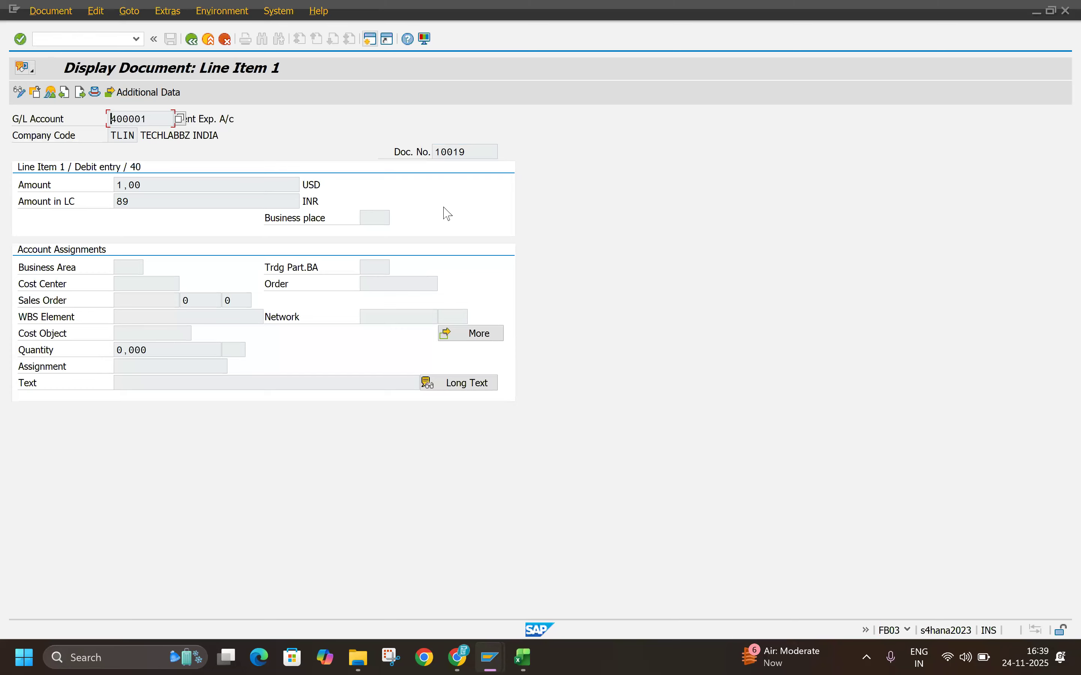
{"action": "left_click", "coordinate": [193, 37]}
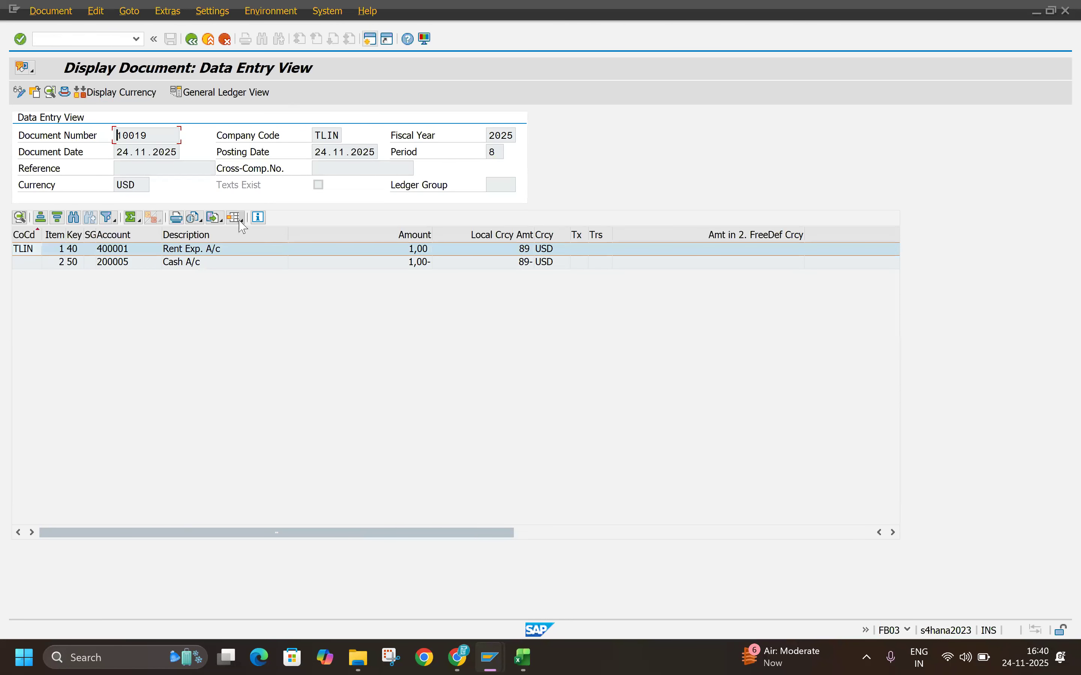
Step: Open the selection of saved layouts for the line item list
{"action": "left_click", "coordinate": [237, 220]}
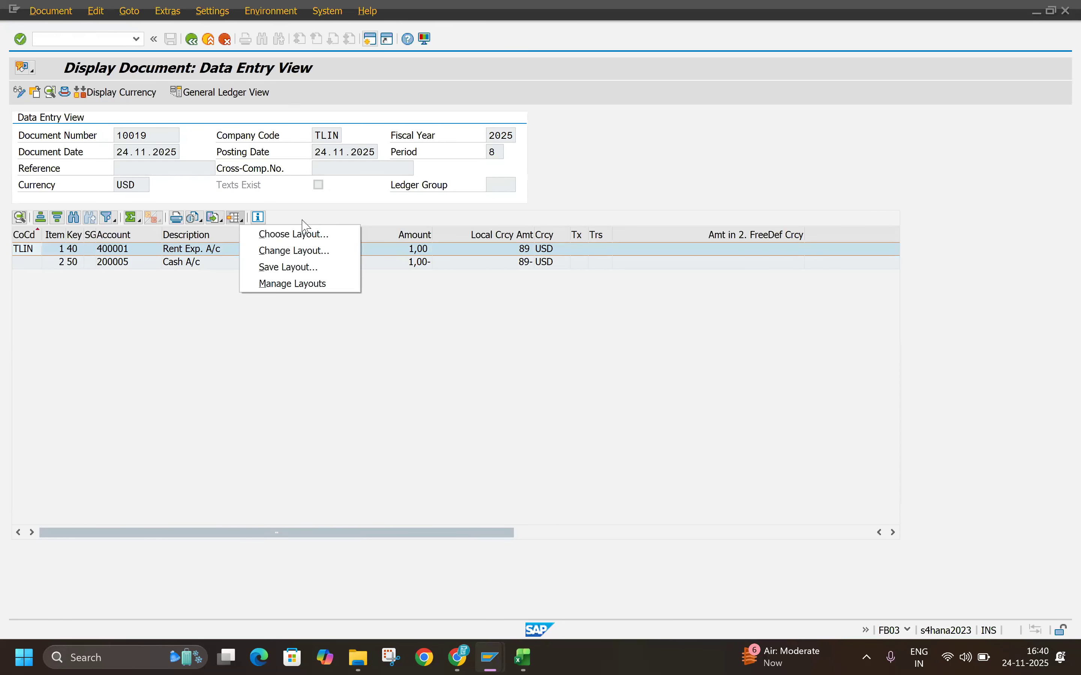
{"action": "left_click", "coordinate": [294, 240]}
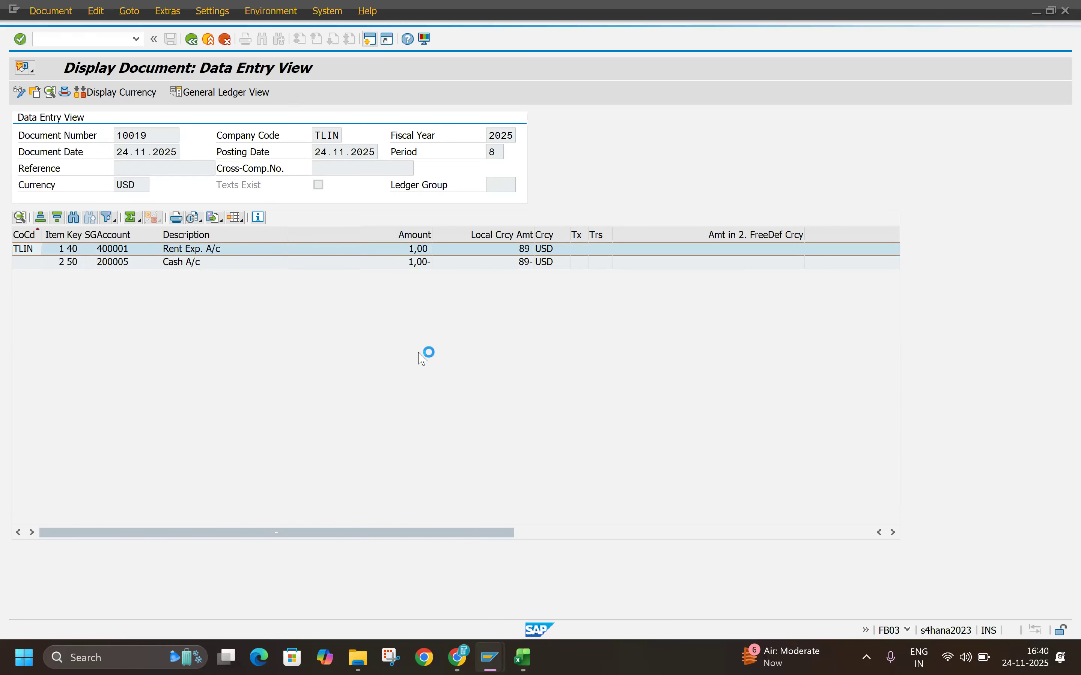
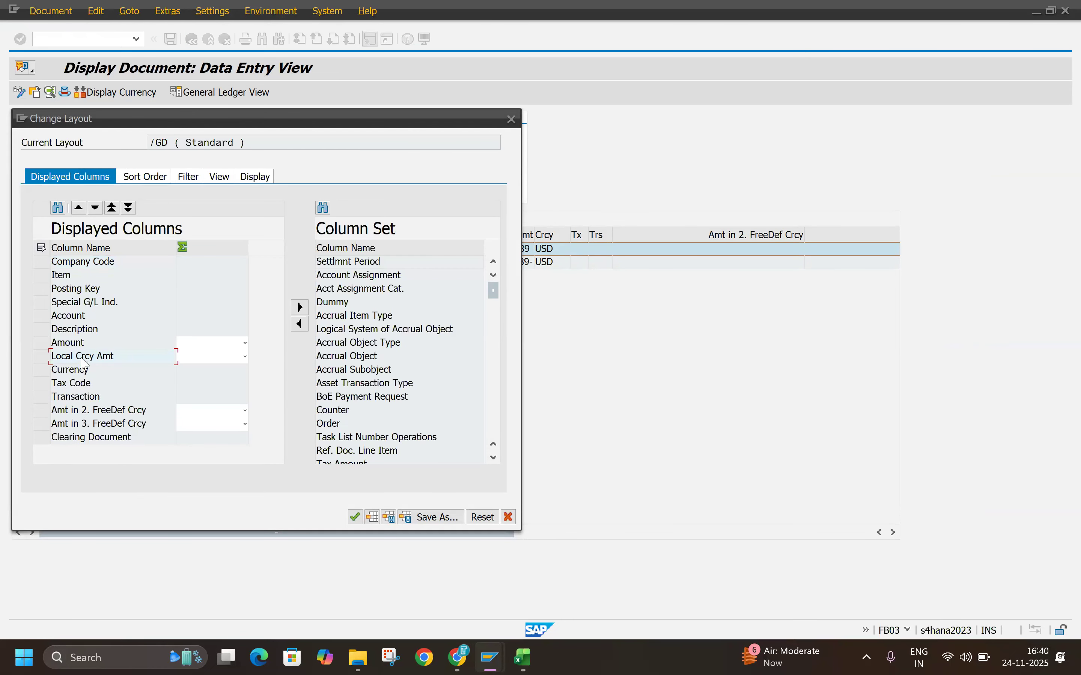
Step: Move the Local Crcy Amt column directly below Currency in the displayed columns of the line item layout
{"action": "left_click_drag", "start_coordinate": [88, 361], "coordinate": [95, 387]}
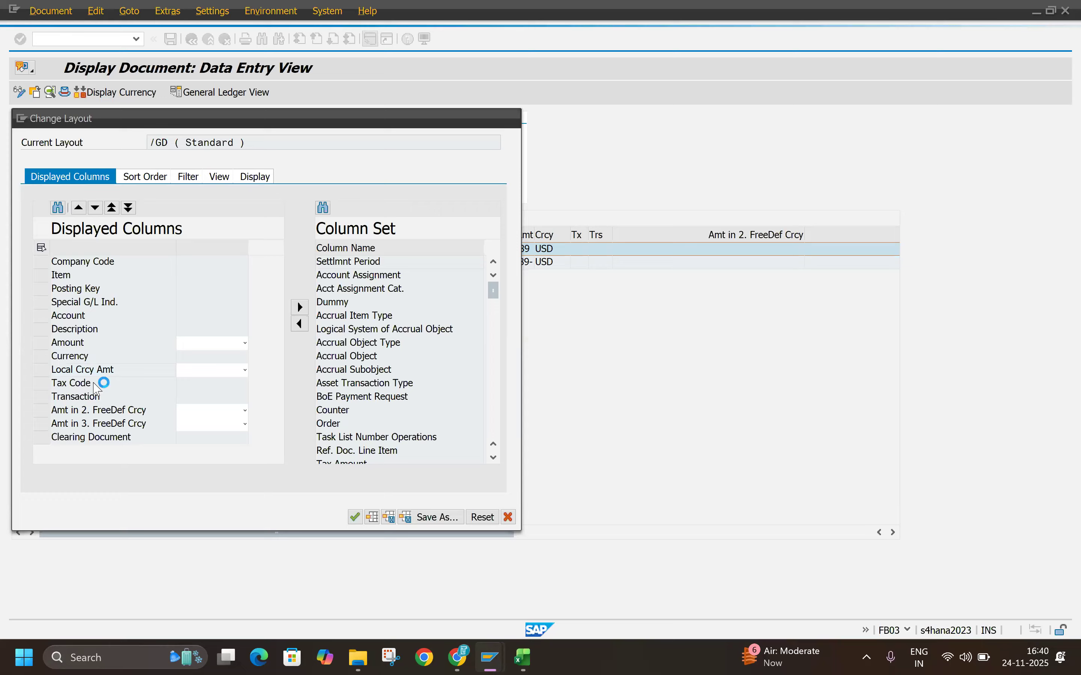
{"action": "left_click", "coordinate": [245, 371]}
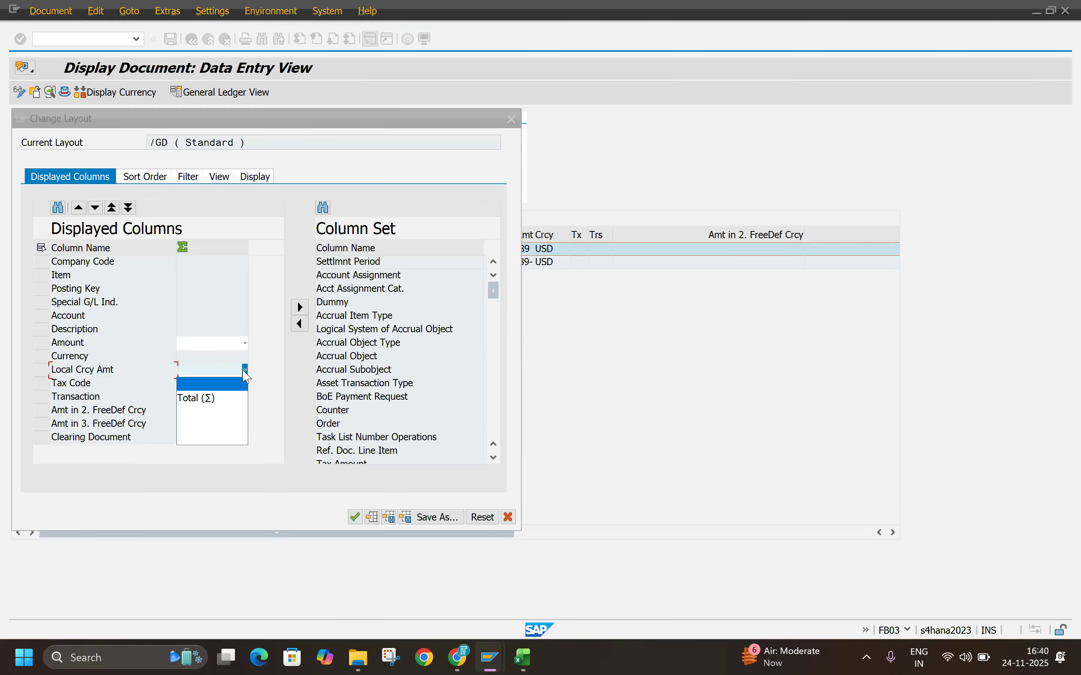
{"action": "left_click", "coordinate": [243, 370]}
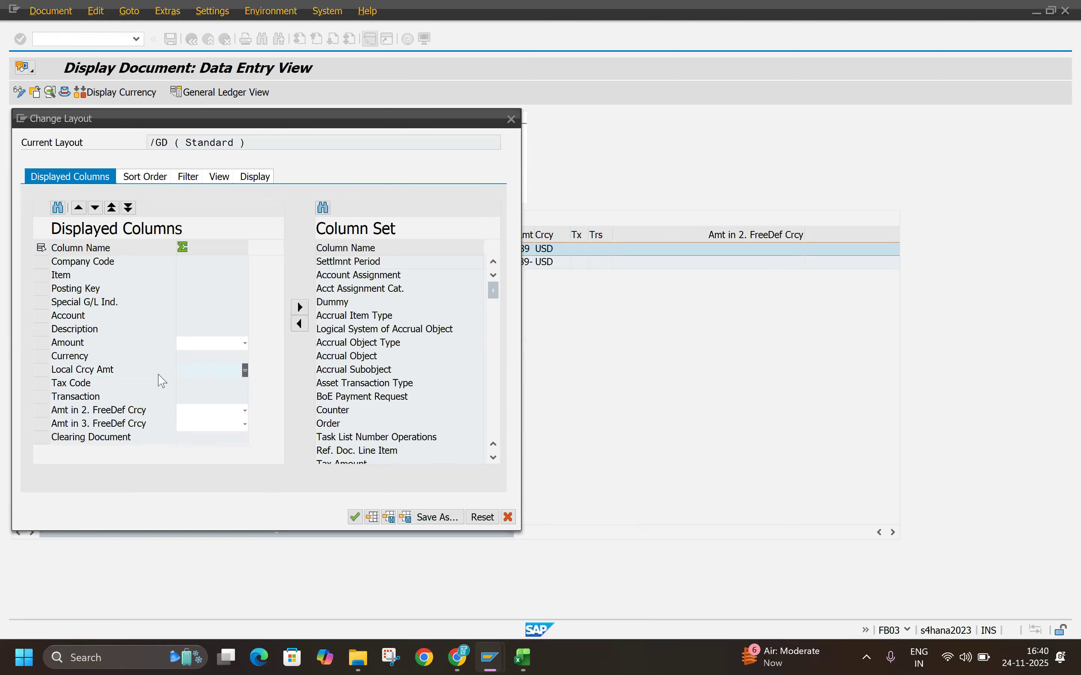
Step: Look through the column set for further currency and amount fields available for the line item layout
{"action": "left_click", "coordinate": [346, 346]}
{"action": "scroll", "coordinate": [347, 350], "scroll_direction": "down", "scroll_amount": 6}
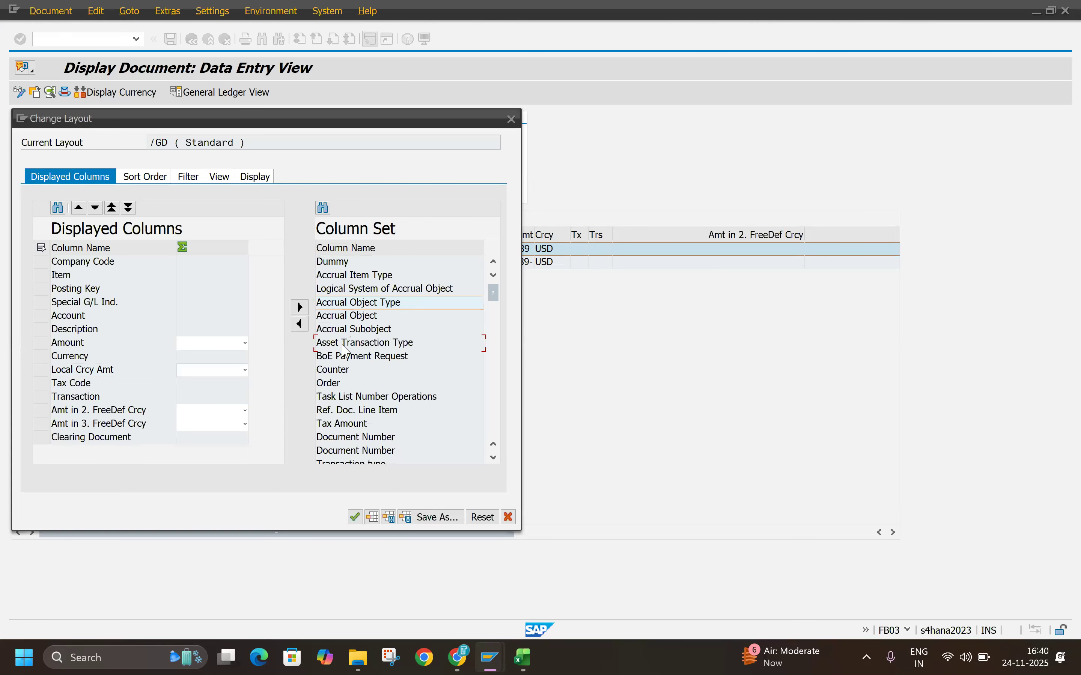
{"action": "scroll", "coordinate": [348, 357], "scroll_direction": "down", "scroll_amount": 1}
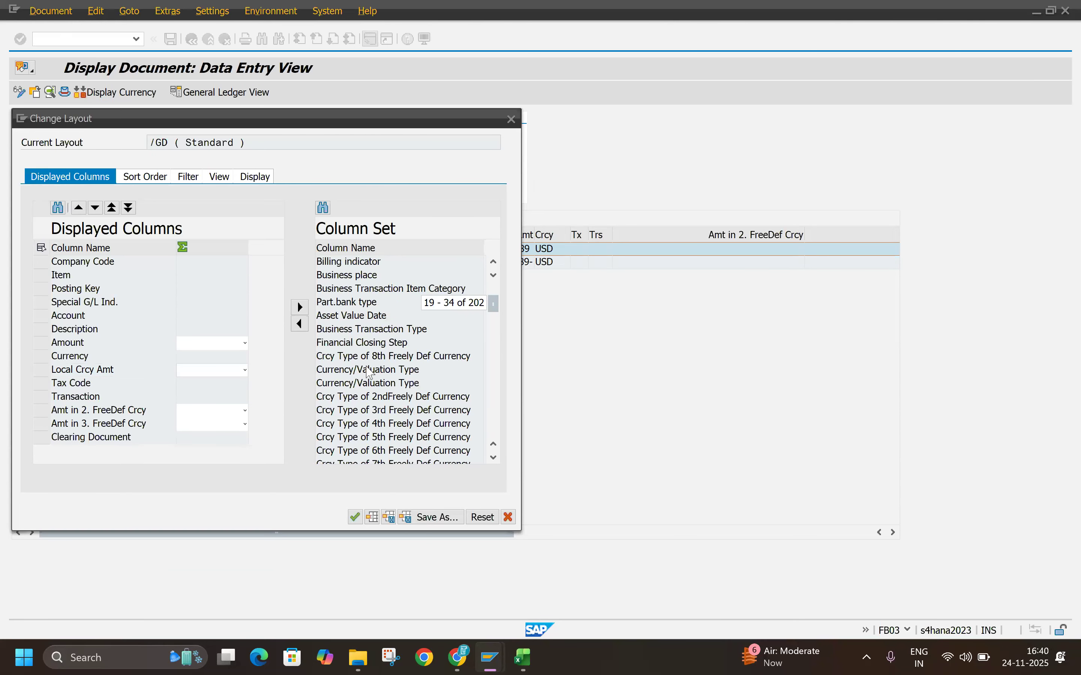
{"action": "scroll", "coordinate": [371, 384], "scroll_direction": "down", "scroll_amount": 1}
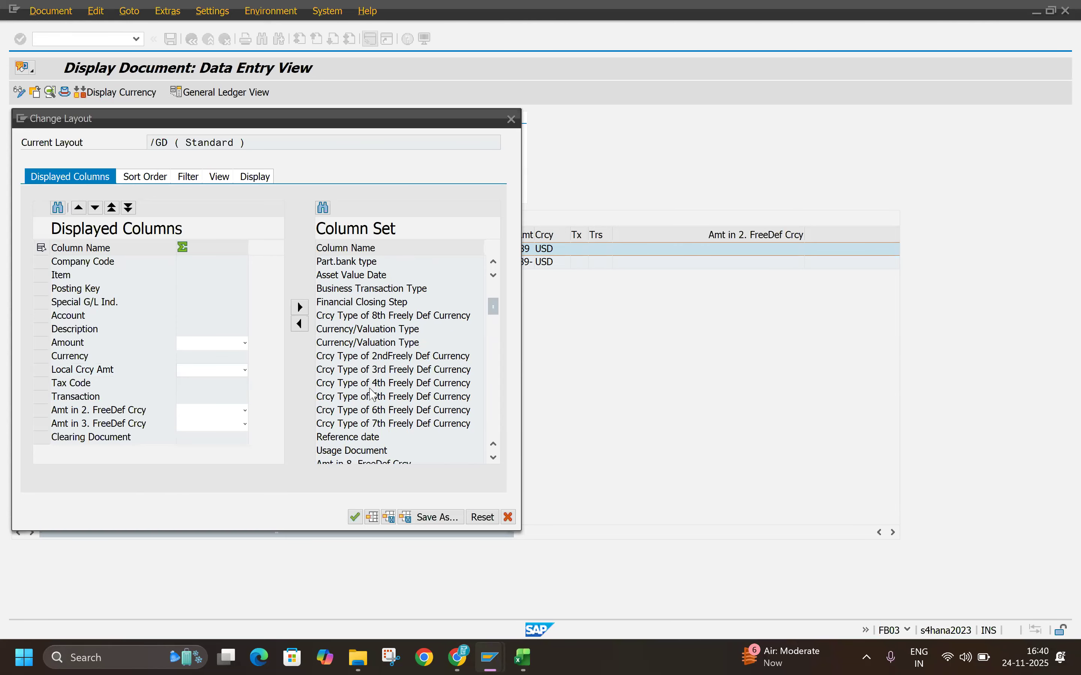
{"action": "scroll", "coordinate": [372, 395], "scroll_direction": "down", "scroll_amount": 1}
{"action": "scroll", "coordinate": [373, 395], "scroll_direction": "down", "scroll_amount": 9}
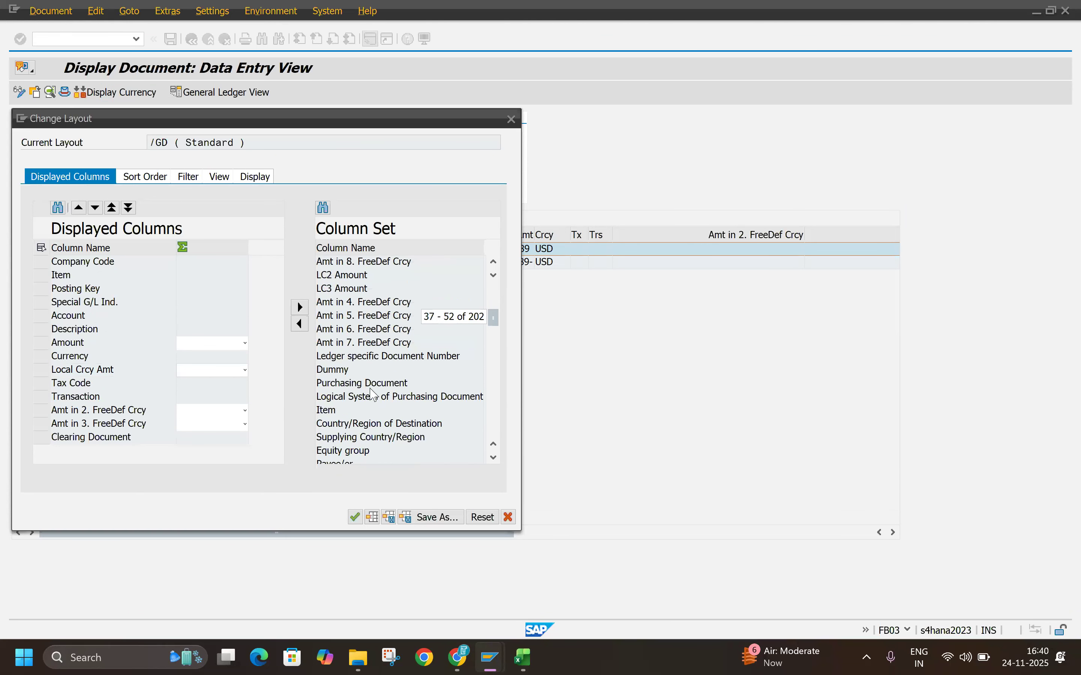
{"action": "scroll", "coordinate": [374, 398], "scroll_direction": "down", "scroll_amount": 8}
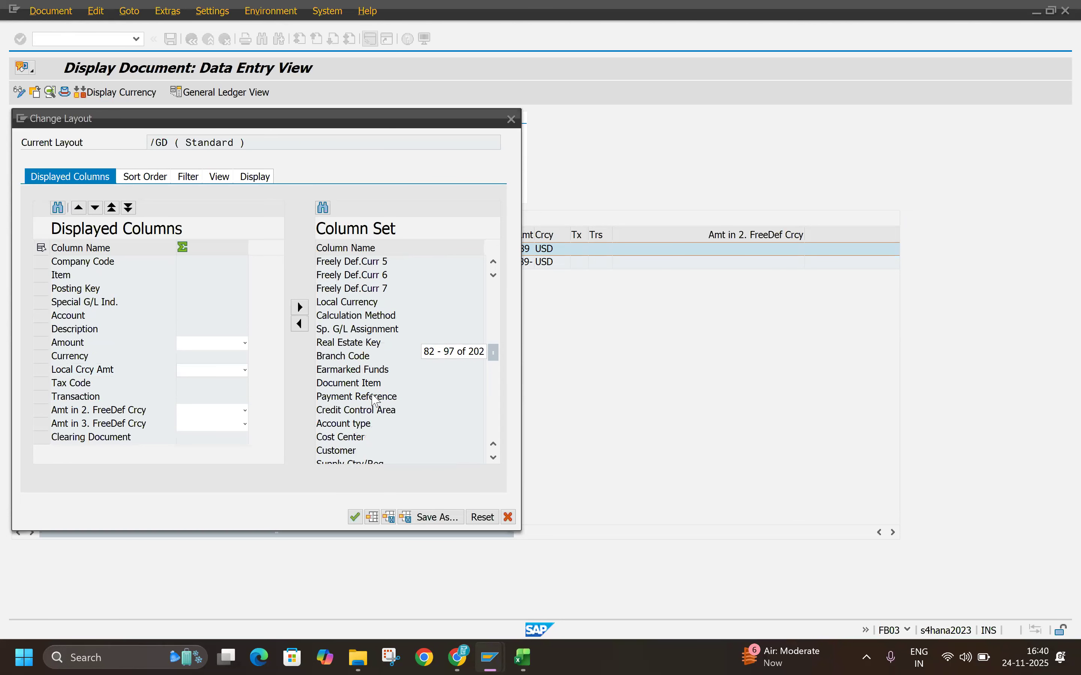
{"action": "scroll", "coordinate": [374, 401], "scroll_direction": "down", "scroll_amount": 3}
{"action": "scroll", "coordinate": [374, 401], "scroll_direction": "down", "scroll_amount": 6}
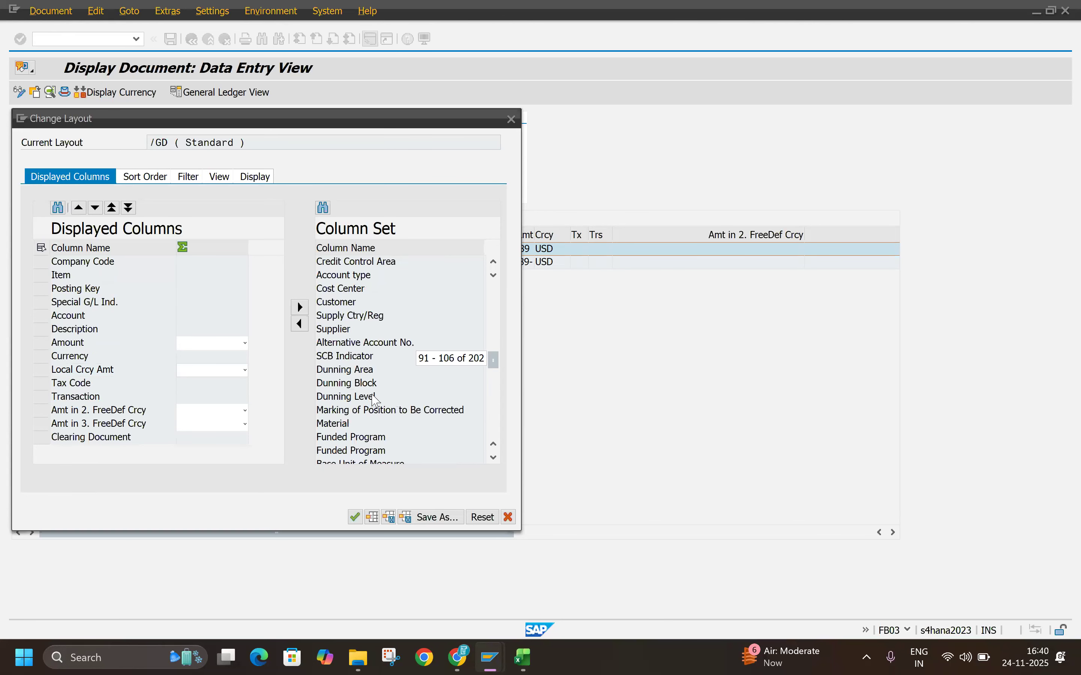
{"action": "scroll", "coordinate": [375, 401], "scroll_direction": "down", "scroll_amount": 9}
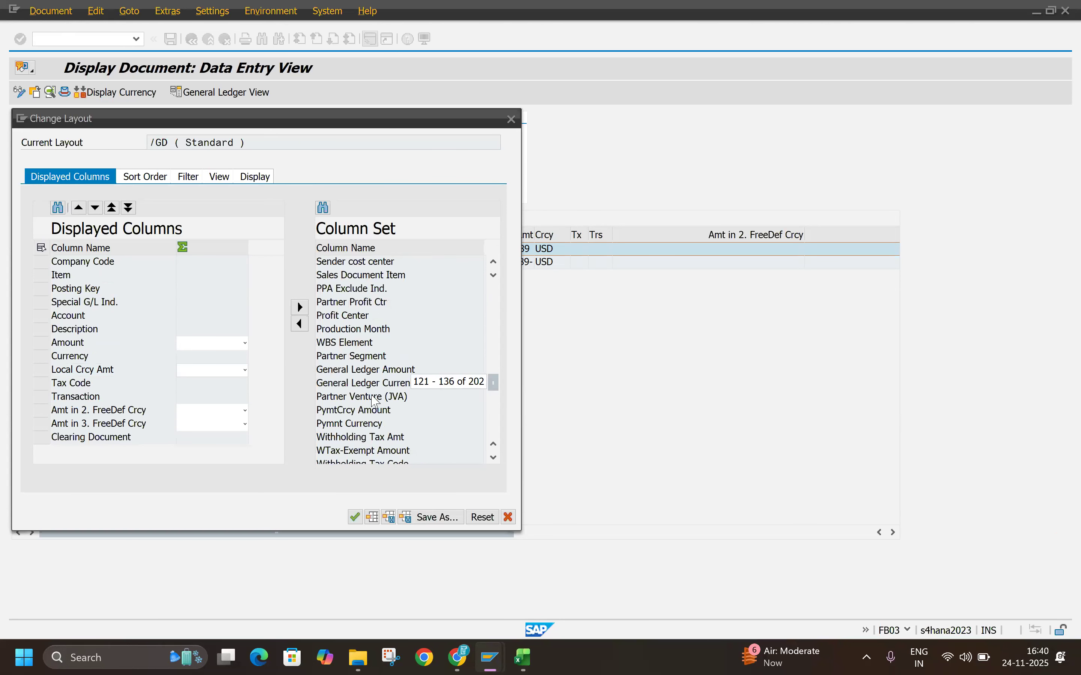
Step: Save the reordered columns as default layout /GD and apply it to the line item list
{"action": "left_click", "coordinate": [416, 519]}
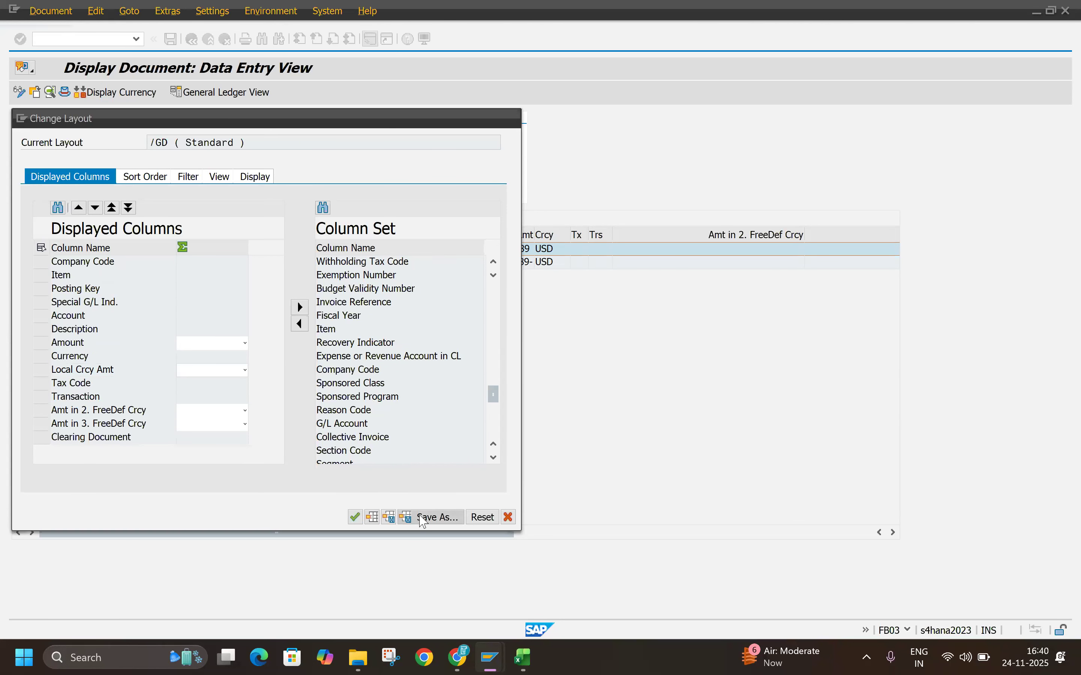
{"action": "left_click", "coordinate": [491, 518]}
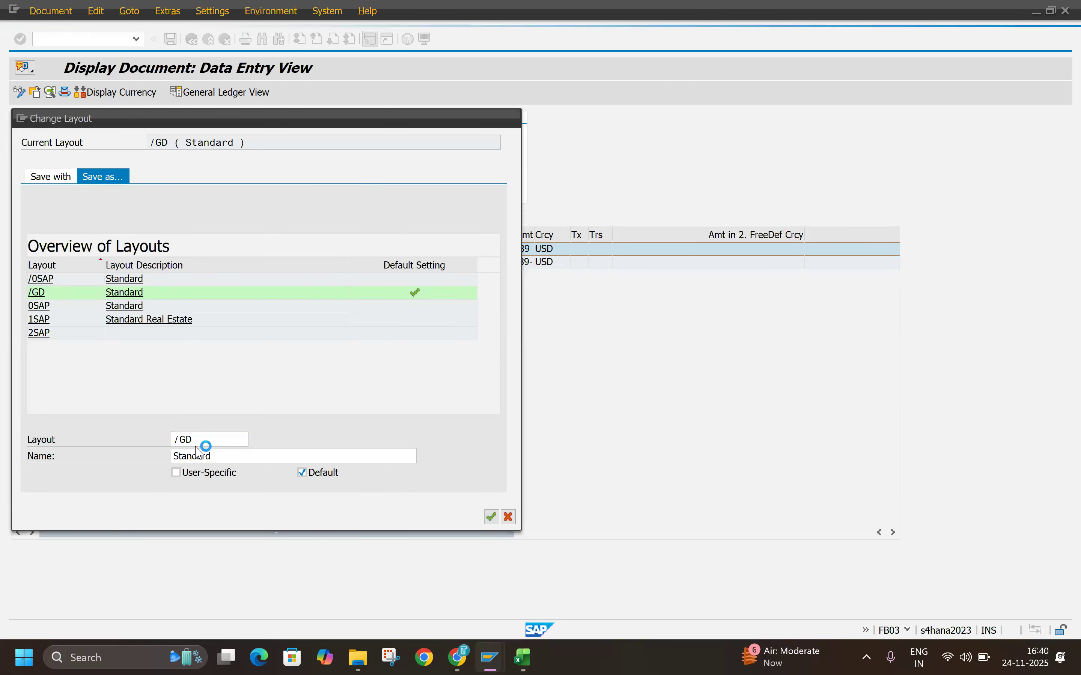
{"action": "left_click", "coordinate": [240, 296]}
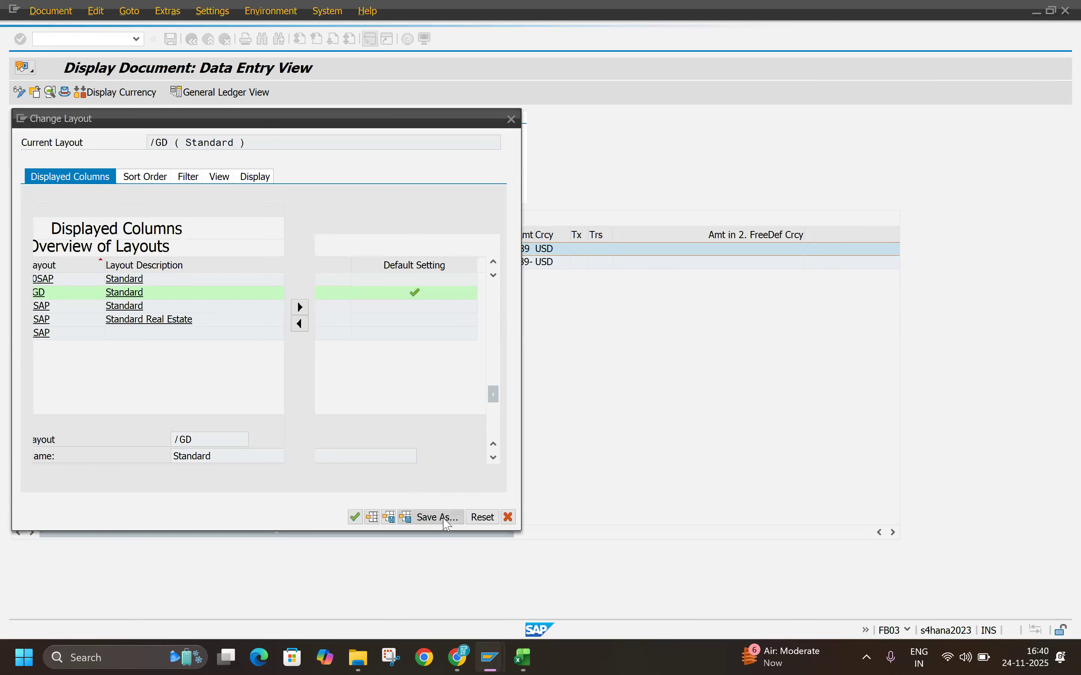
{"action": "left_click", "coordinate": [355, 517]}
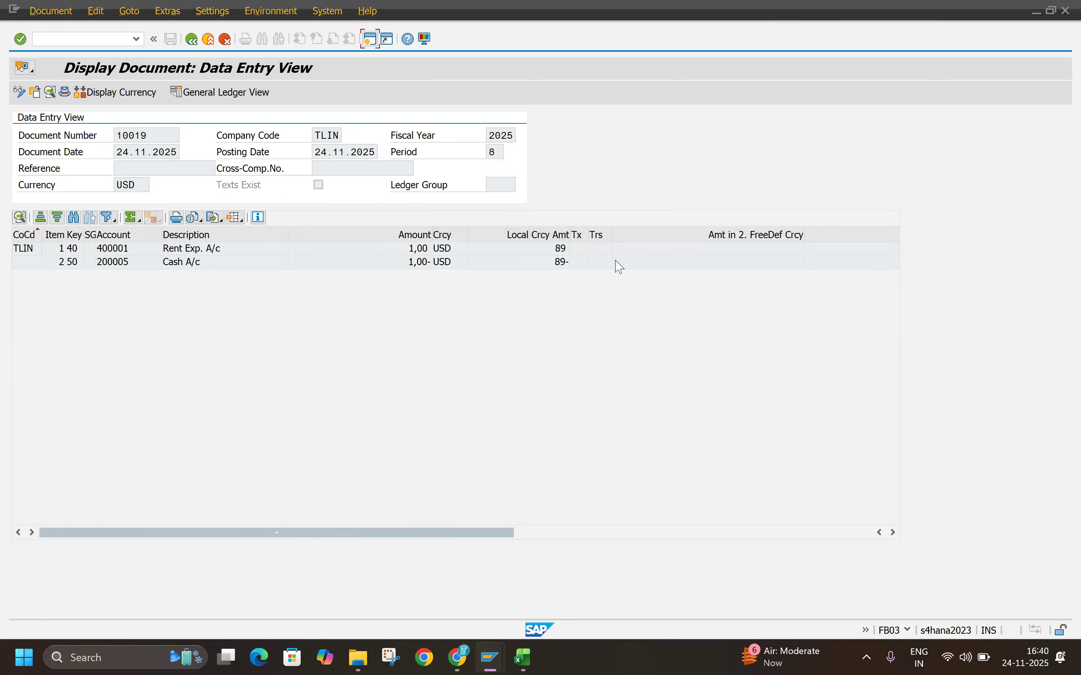
Step: Restart FB01 and fill the header with document date 24.11.2025, type SA, currency USD and a manual exchange rate of 95
{"action": "left_click", "coordinate": [209, 39]}
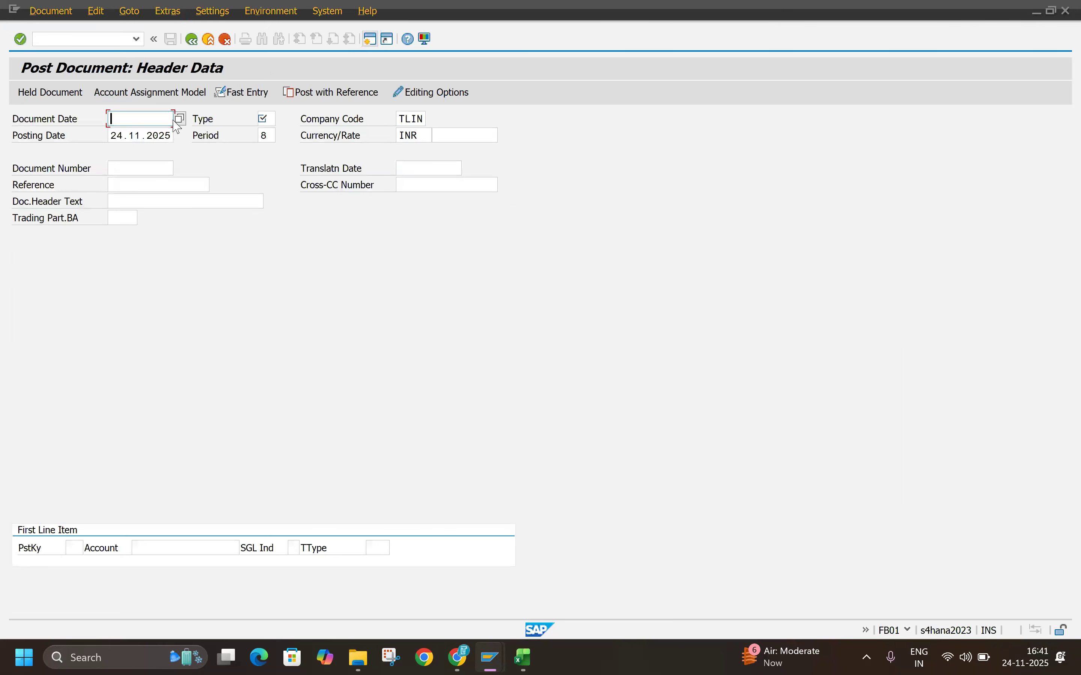
{"action": "left_click", "coordinate": [139, 39]}
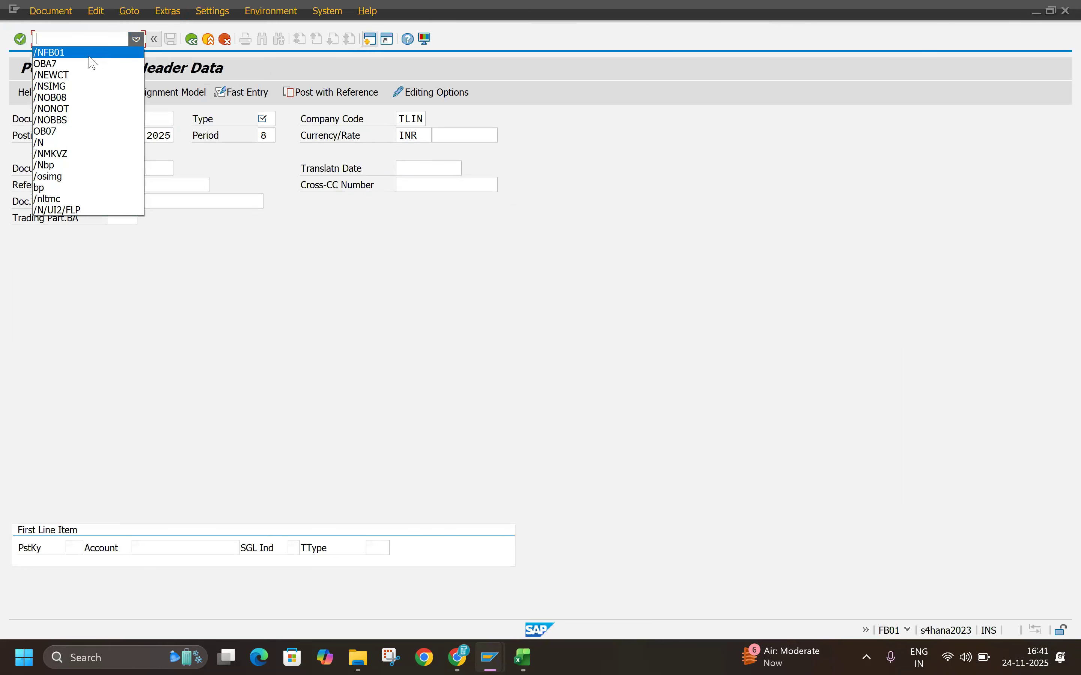
{"action": "left_click", "coordinate": [89, 57]}
{"action": "key", "text": "Return"}
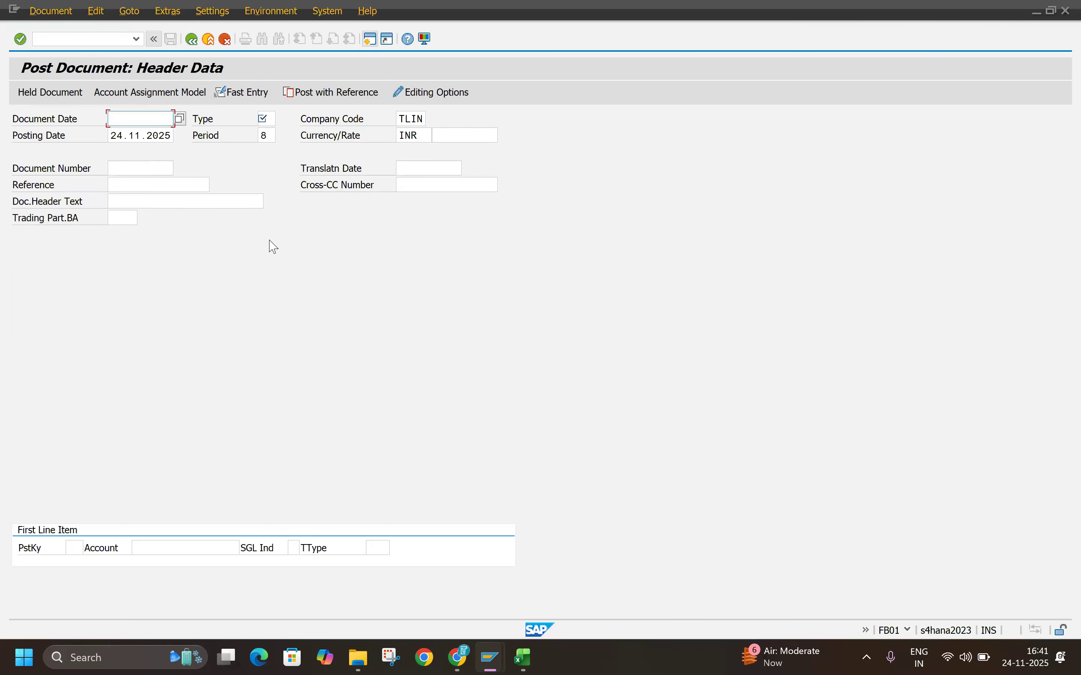
{"action": "left_click", "coordinate": [150, 134]}
{"action": "left_click", "coordinate": [274, 118]}
{"action": "left_click", "coordinate": [275, 134]}
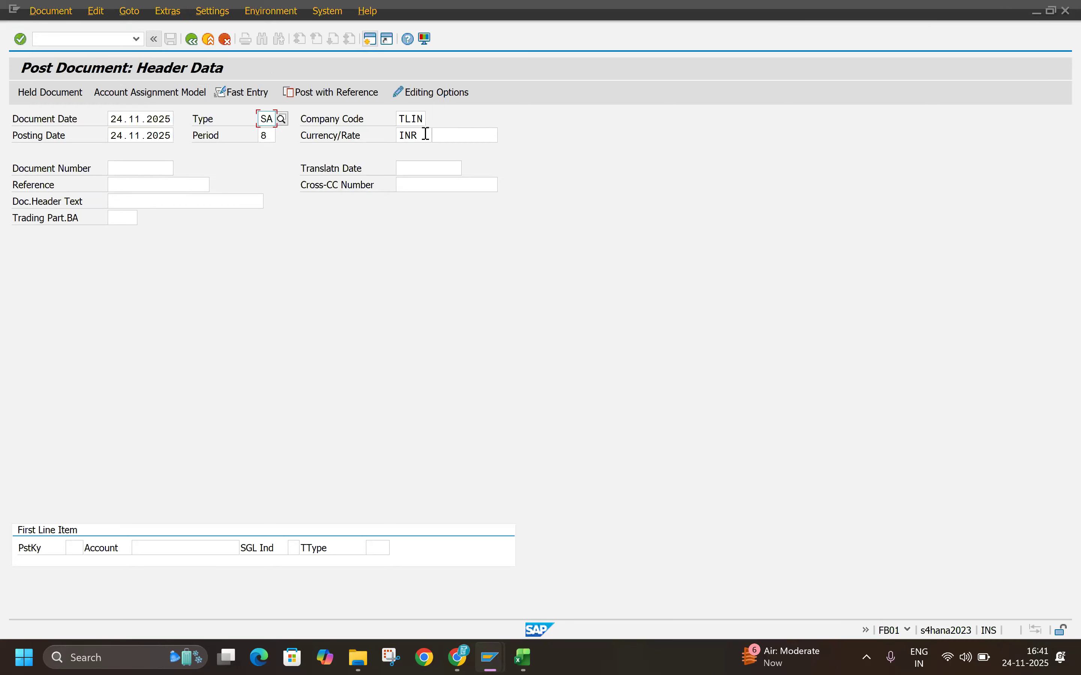
{"action": "double_click", "coordinate": [426, 134]}
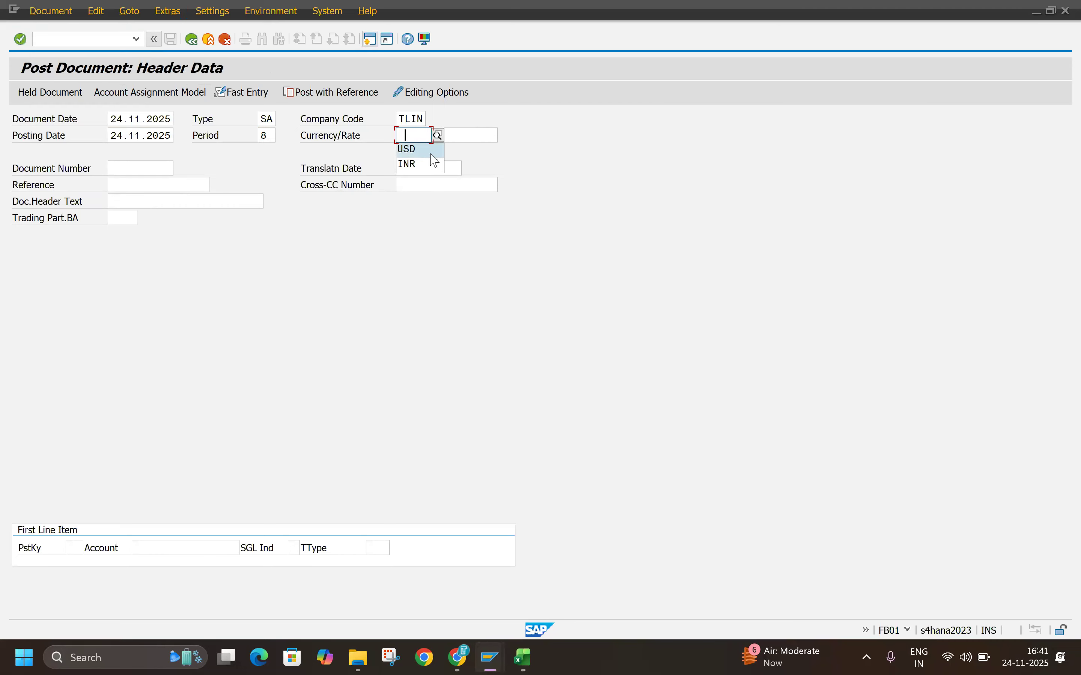
{"action": "left_click", "coordinate": [430, 154]}
{"action": "left_click", "coordinate": [465, 135]}
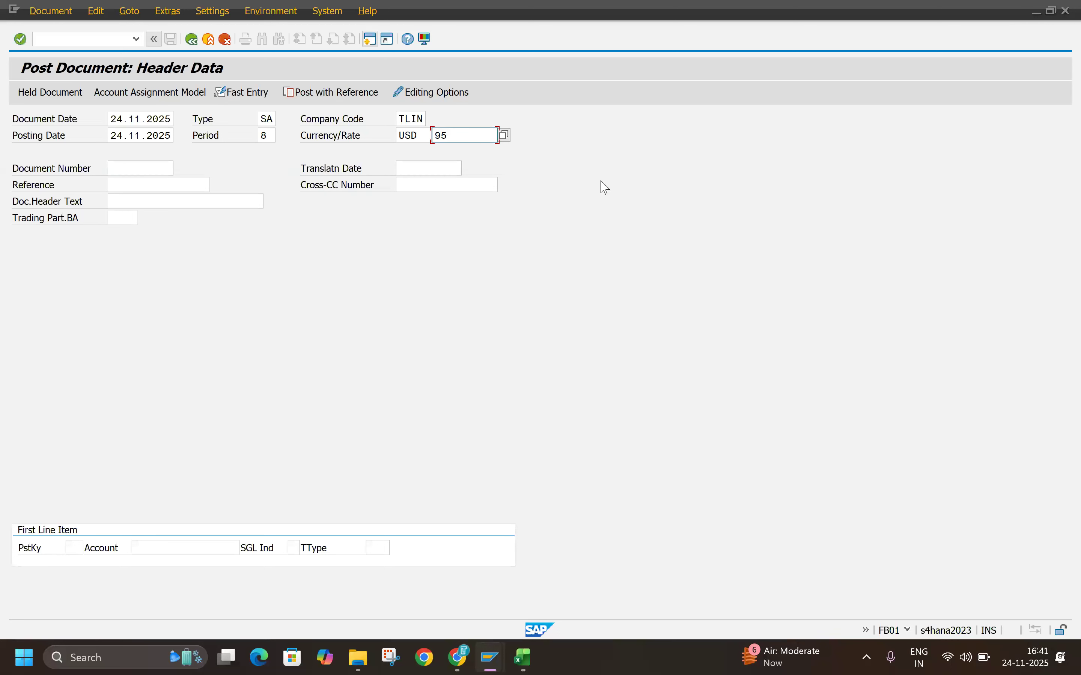
Step: Open a first line item with posting key 50 for the Cash A/c G/L account
{"action": "left_click", "coordinate": [68, 552]}
{"action": "type", "text": "50"}
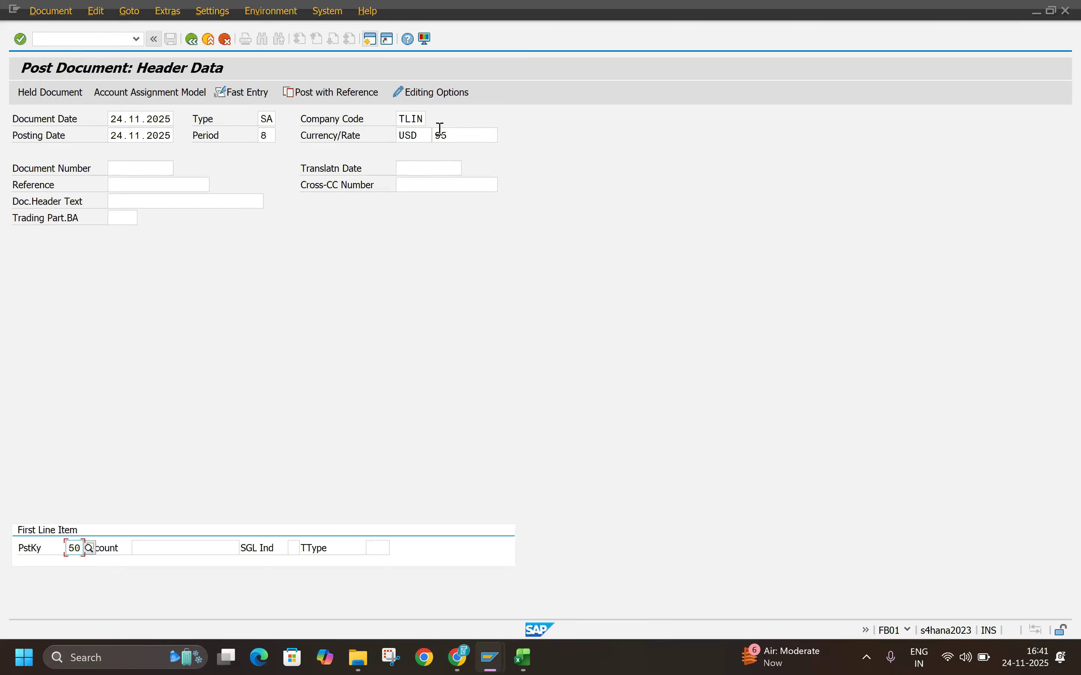
{"action": "left_click", "coordinate": [153, 549]}
{"action": "left_click", "coordinate": [177, 461]}
{"action": "key", "text": "Return"}
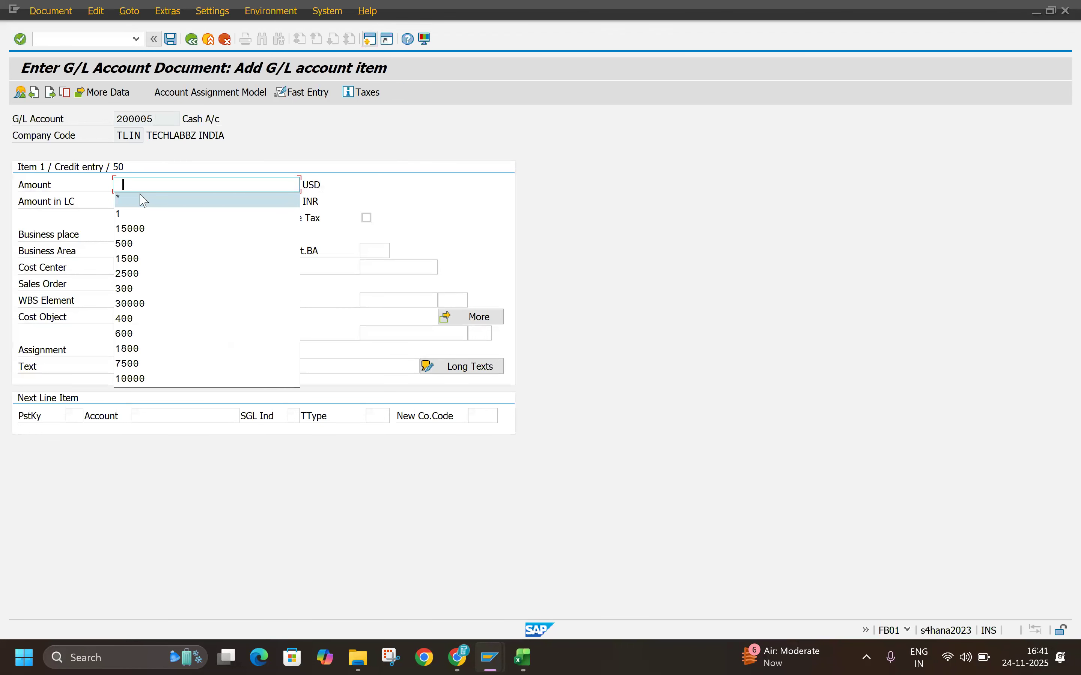
Step: Enter 1 USD for the credit item and check its converted amount in INR
{"action": "left_click", "coordinate": [122, 215]}
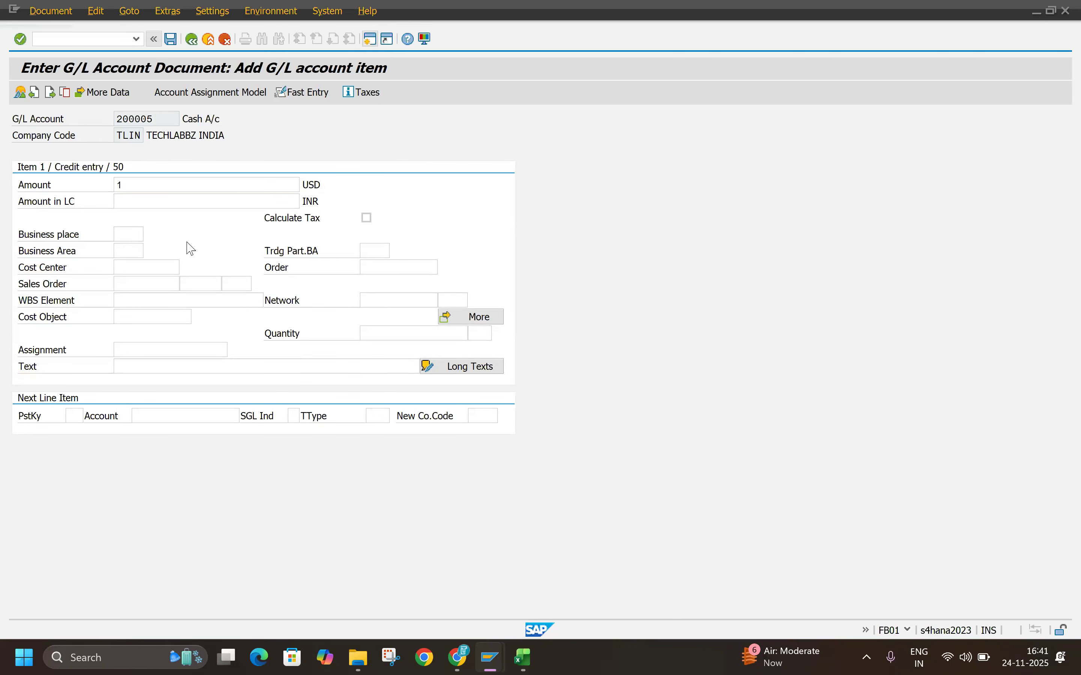
{"action": "key", "text": "Return"}
{"action": "left_click_drag", "start_coordinate": [148, 201], "coordinate": [80, 207]}
{"action": "left_click", "coordinate": [80, 415]}
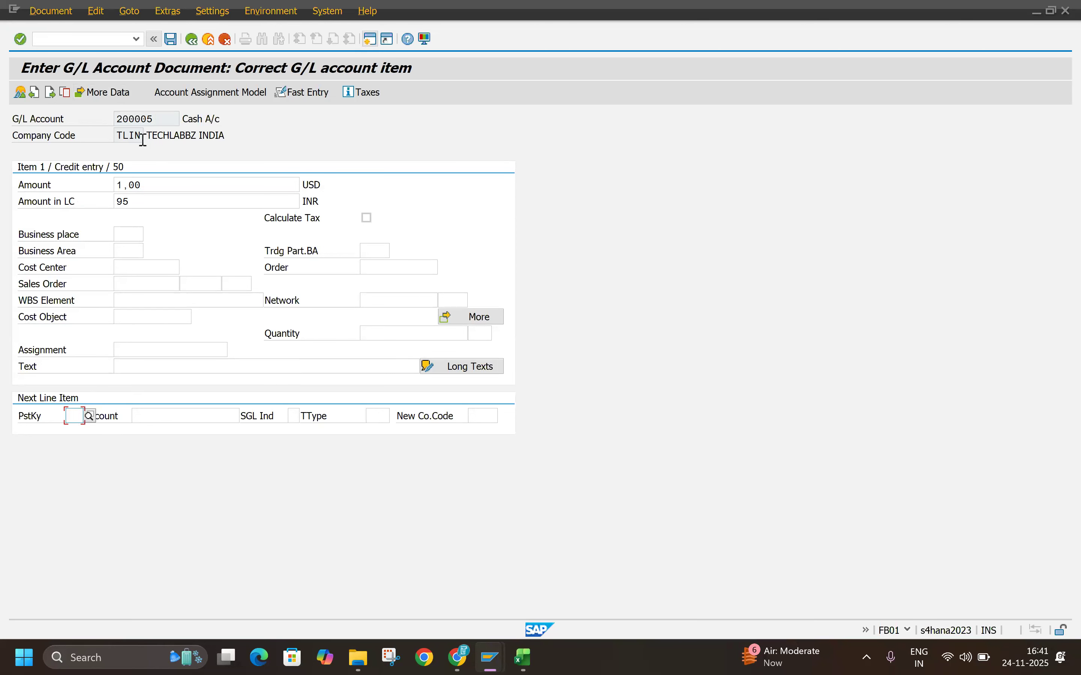
Step: Switch to transaction FB50 and set the document date to 24.11.2025 and the currency to USD
{"action": "left_click", "coordinate": [132, 38]}
{"action": "type", "text": "/NFB50"}
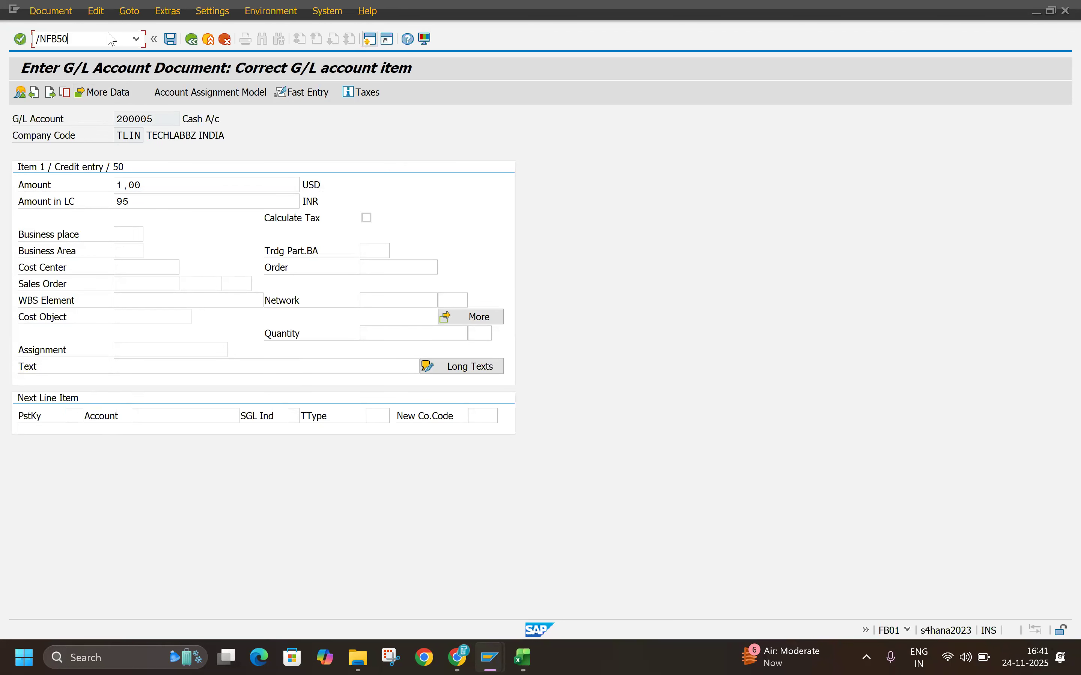
{"action": "key", "text": "Return"}
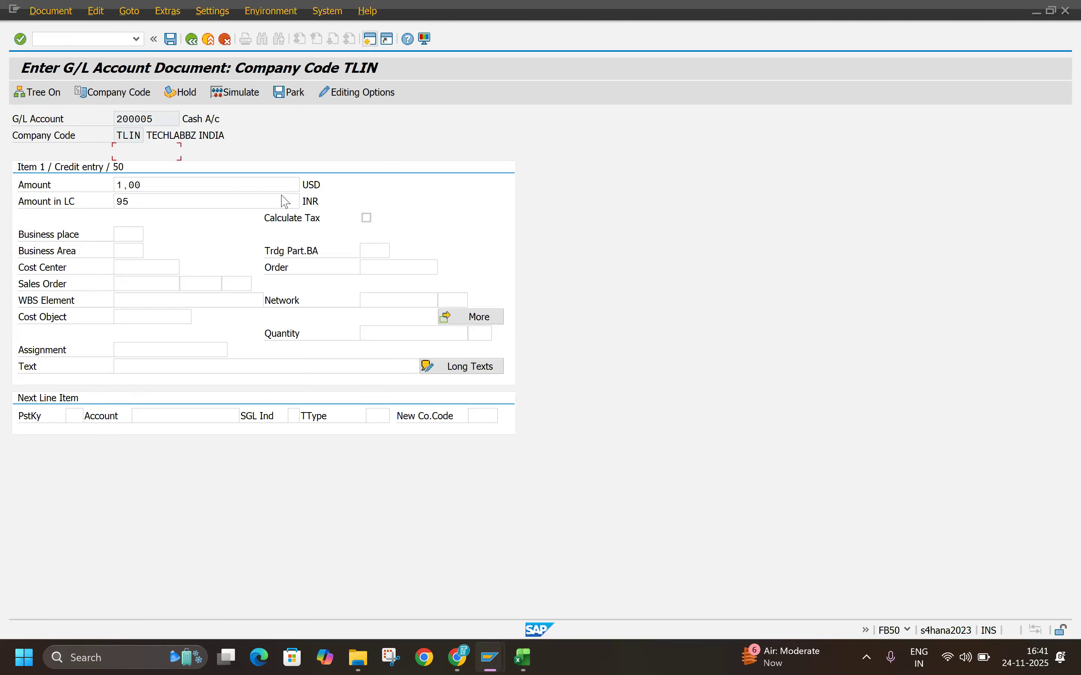
{"action": "left_click", "coordinate": [159, 152]}
{"action": "double_click", "coordinate": [132, 171]}
{"action": "key", "text": "ctrl+c"}
{"action": "left_click", "coordinate": [132, 152]}
{"action": "key", "text": "ctrl+v"}
{"action": "key", "text": "Tab"}
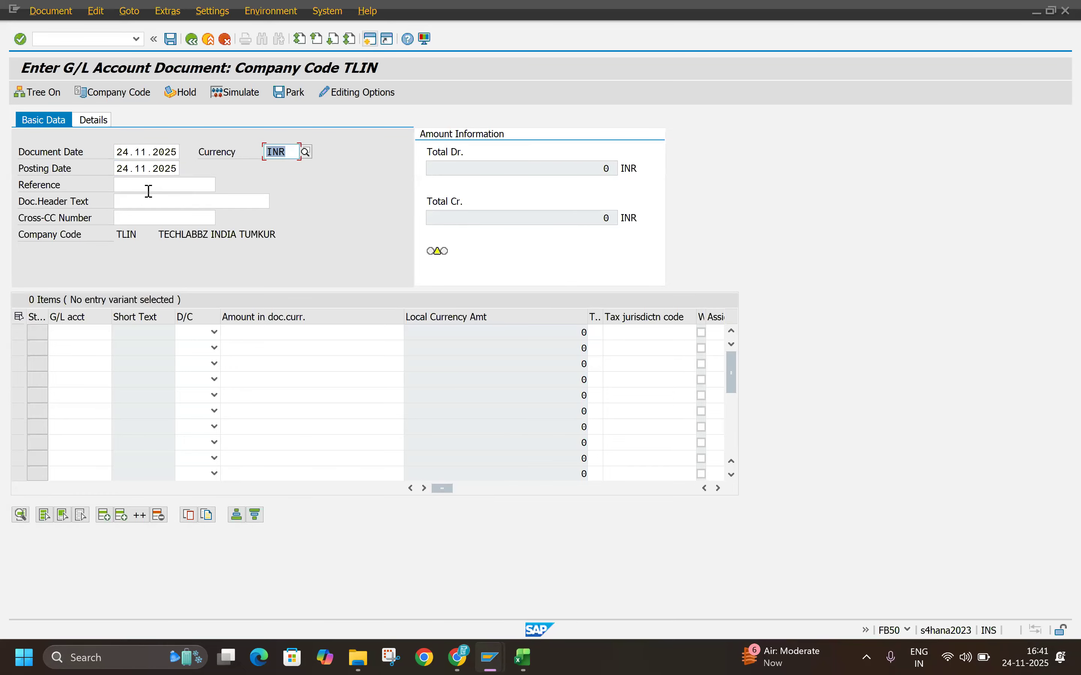
{"action": "type", "text": "USD"}
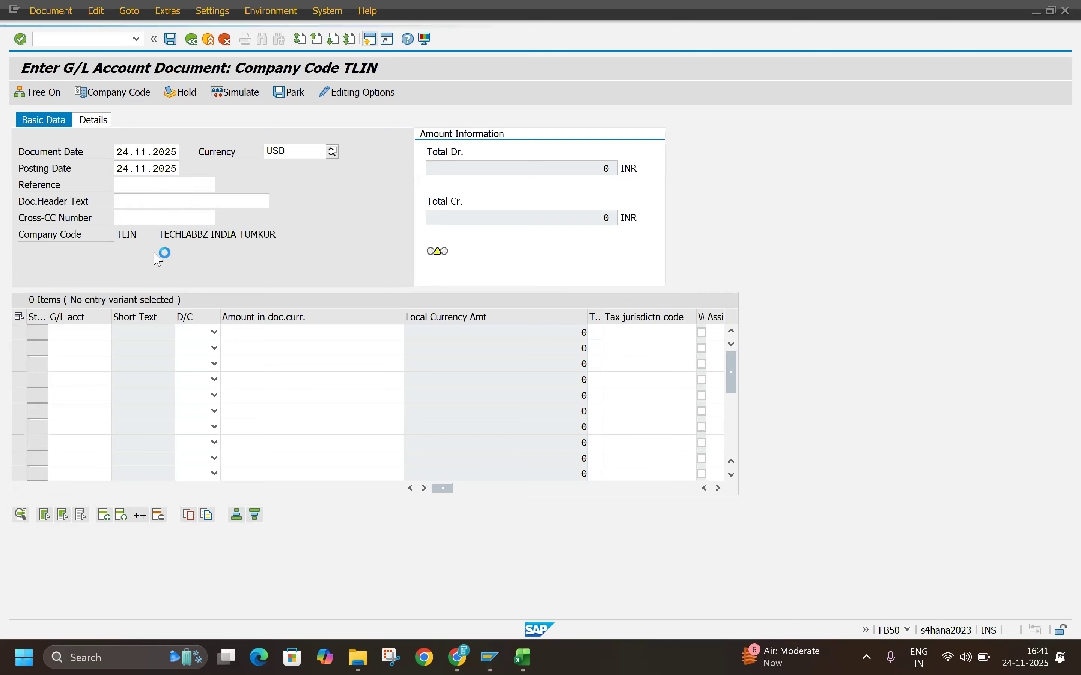
{"action": "left_click", "coordinate": [272, 276]}
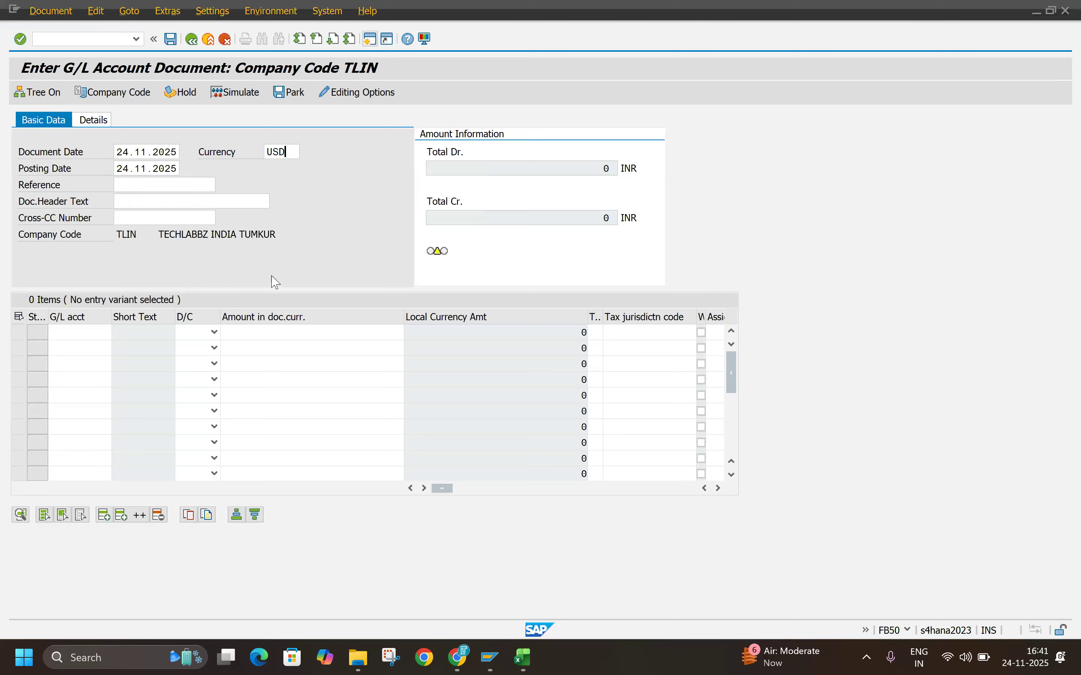
Step: Enter G/L account 400002 as a debit item and G/L account 300001 as a credit item
{"action": "left_click", "coordinate": [84, 332]}
{"action": "left_click", "coordinate": [84, 348]}
{"action": "left_click", "coordinate": [83, 348]}
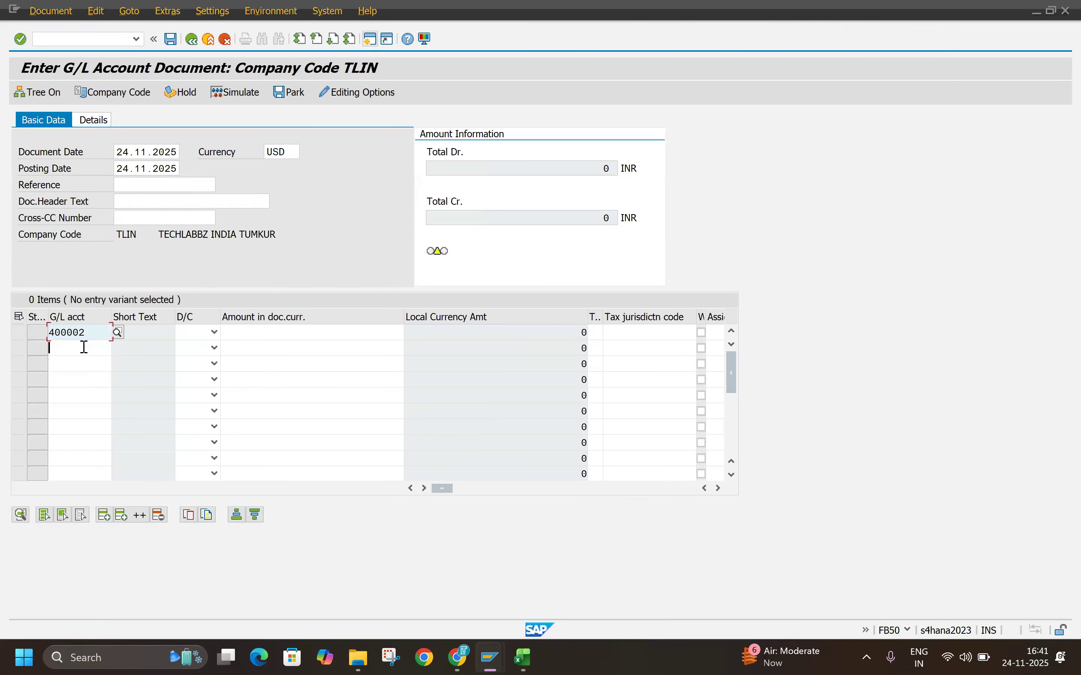
{"action": "left_click", "coordinate": [87, 382]}
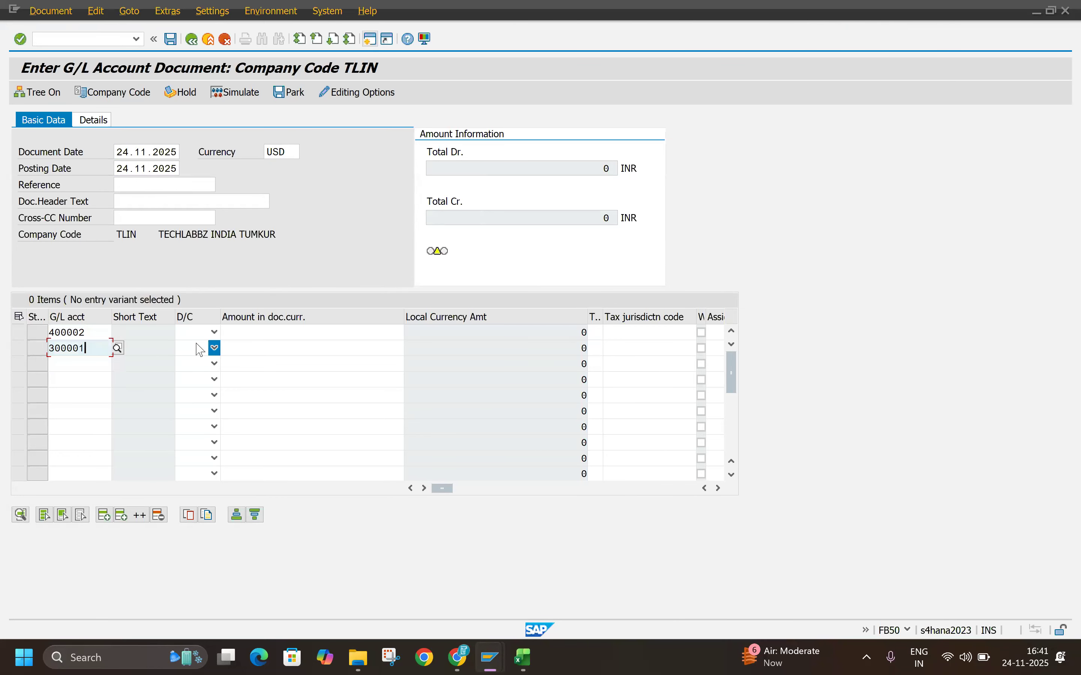
{"action": "left_click", "coordinate": [215, 333]}
{"action": "left_click", "coordinate": [188, 361]}
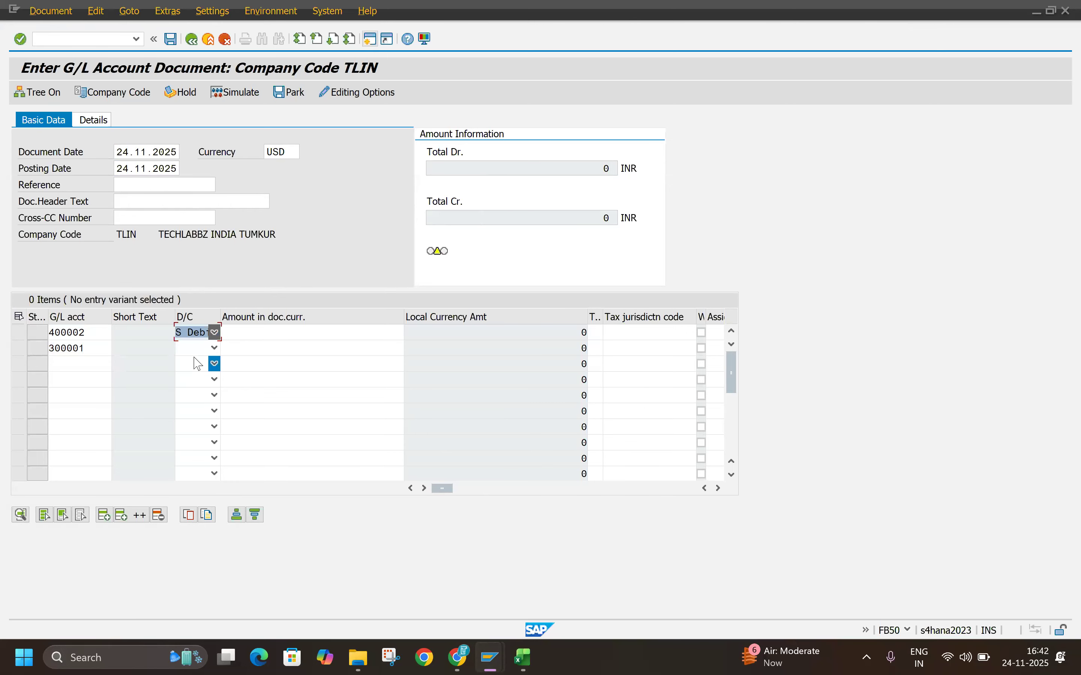
{"action": "left_click", "coordinate": [214, 348]}
{"action": "left_click", "coordinate": [189, 363]}
Step: Enter an amount of 1 for the 400002 debit item and * for the 300001 credit item, and validate the entries
{"action": "left_click", "coordinate": [269, 337]}
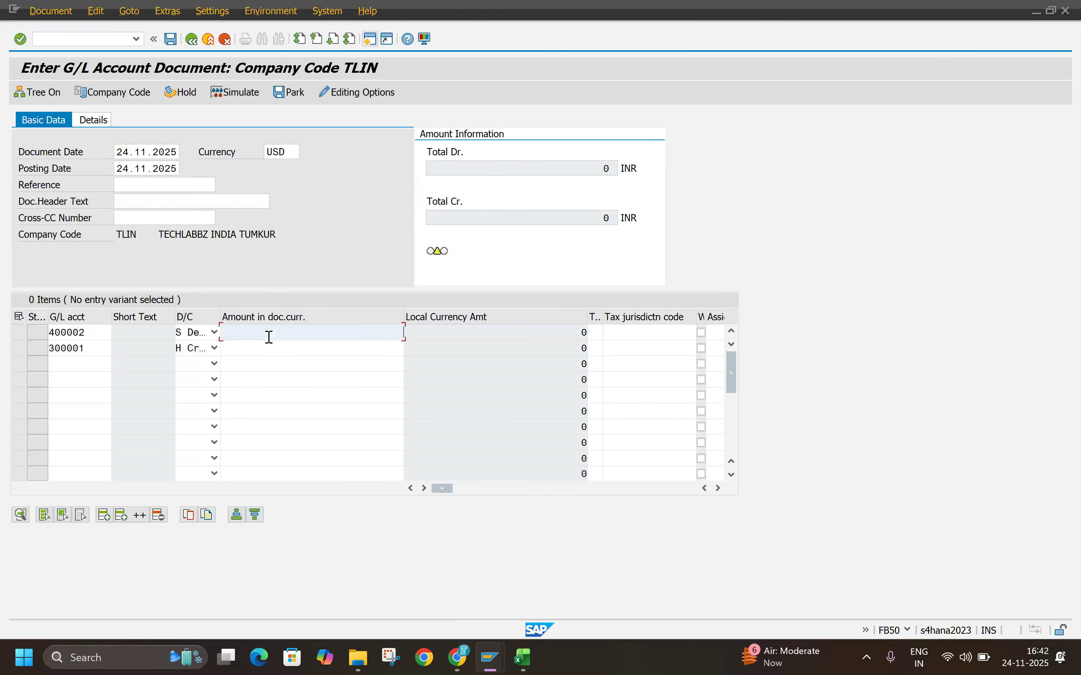
{"action": "type", "text": "1"}
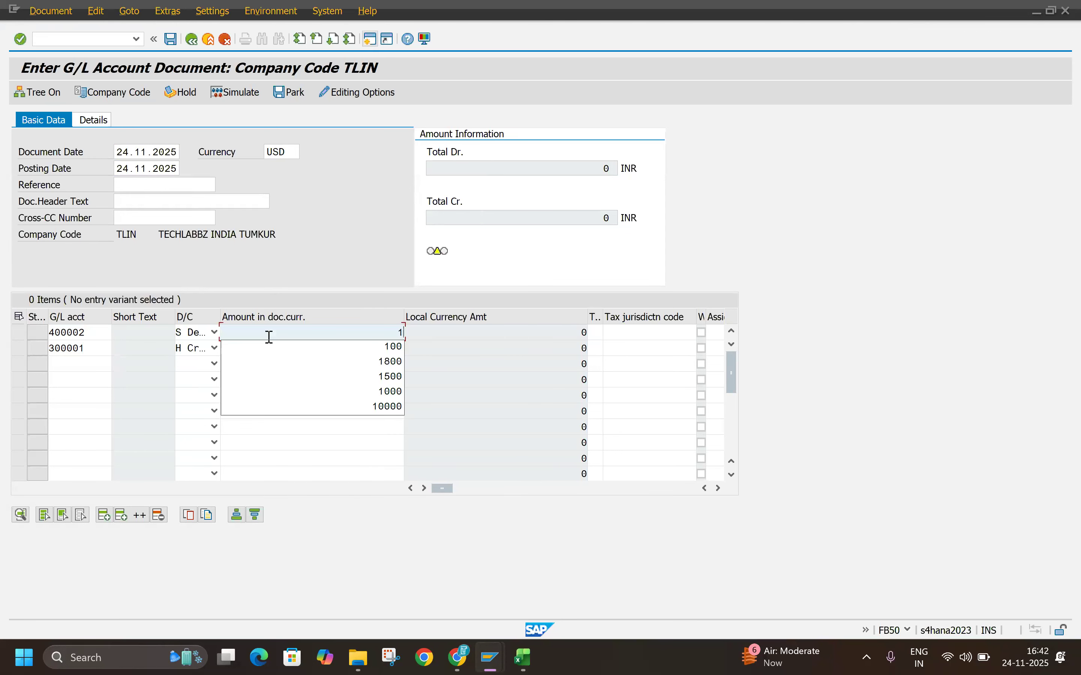
{"action": "left_click", "coordinate": [601, 336]}
{"action": "left_click", "coordinate": [386, 347]}
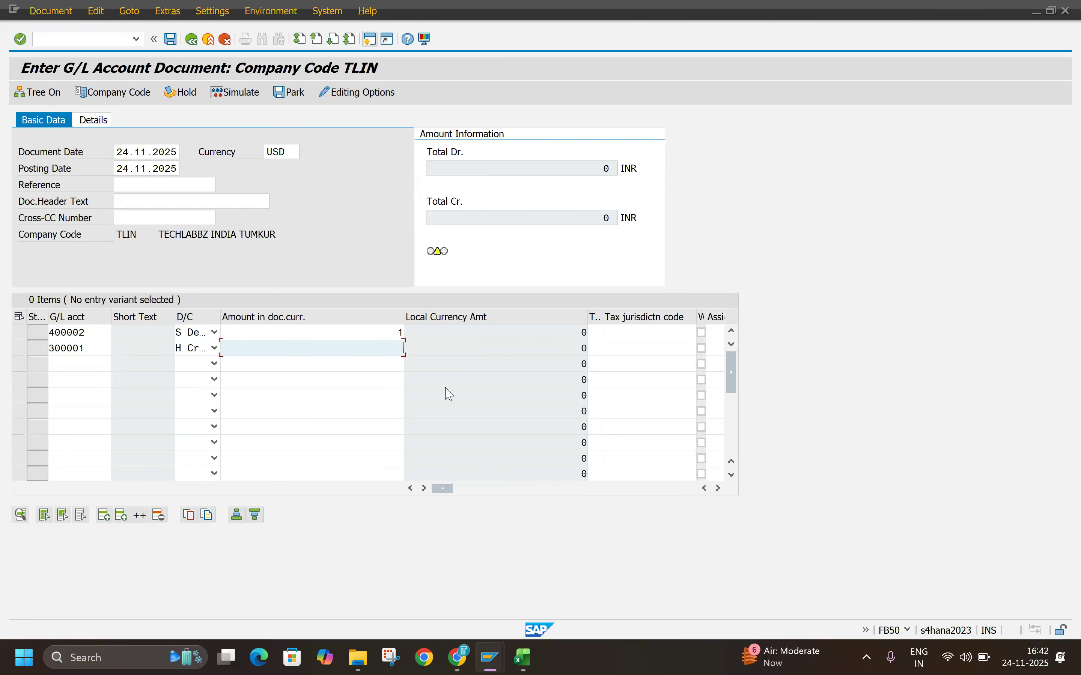
{"action": "type", "text": "*"}
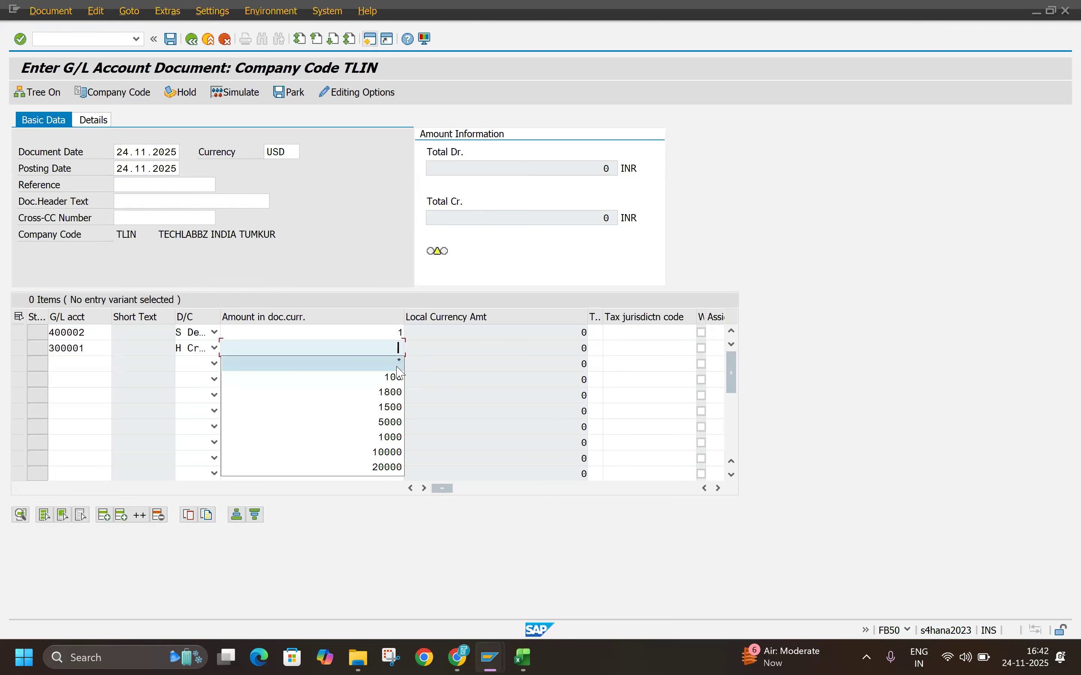
{"action": "key", "text": "Return"}
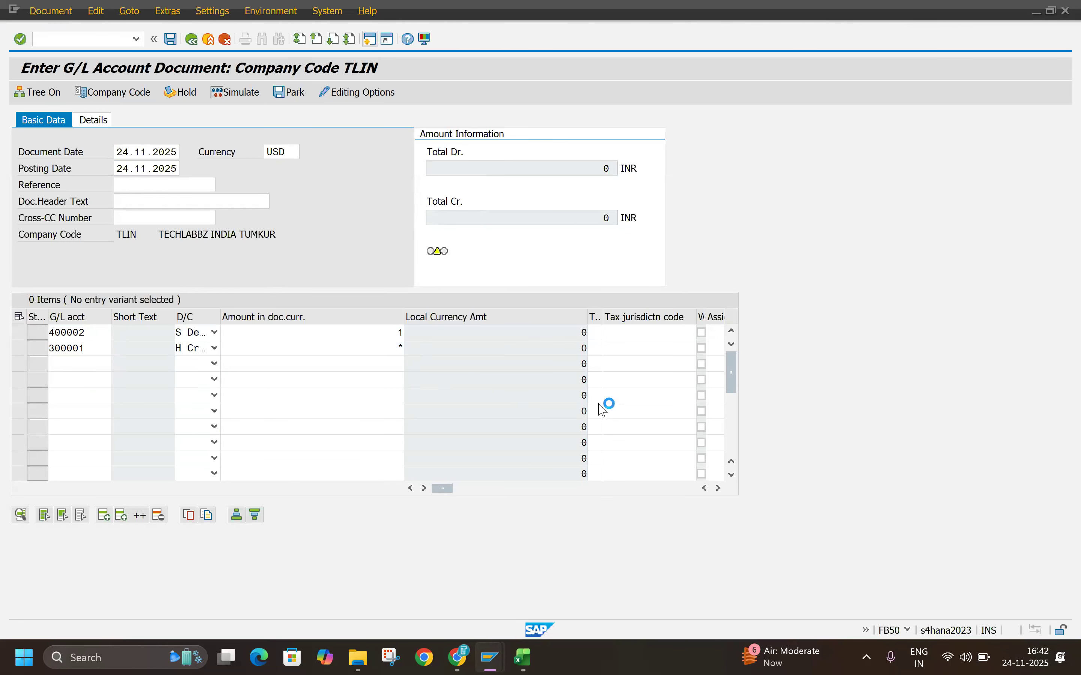
Step: Check both items' local currency amounts, simulate the document to view its overview, and return to the entry screen
{"action": "left_click", "coordinate": [576, 331]}
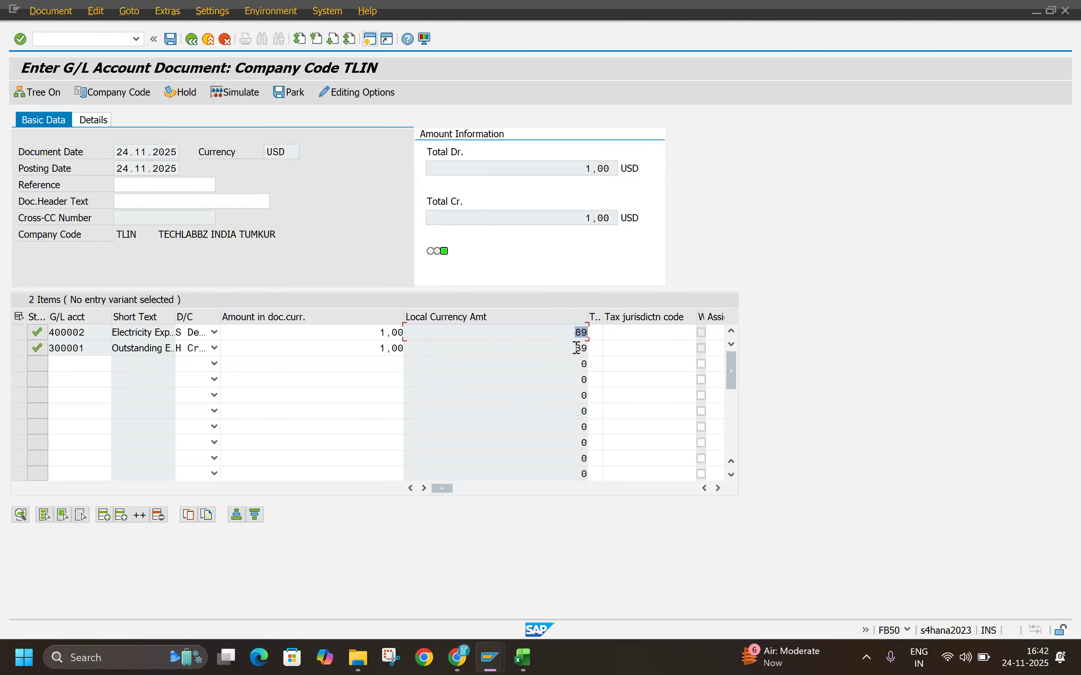
{"action": "left_click_drag", "start_coordinate": [572, 332], "coordinate": [616, 350]}
{"action": "left_click", "coordinate": [719, 488]}
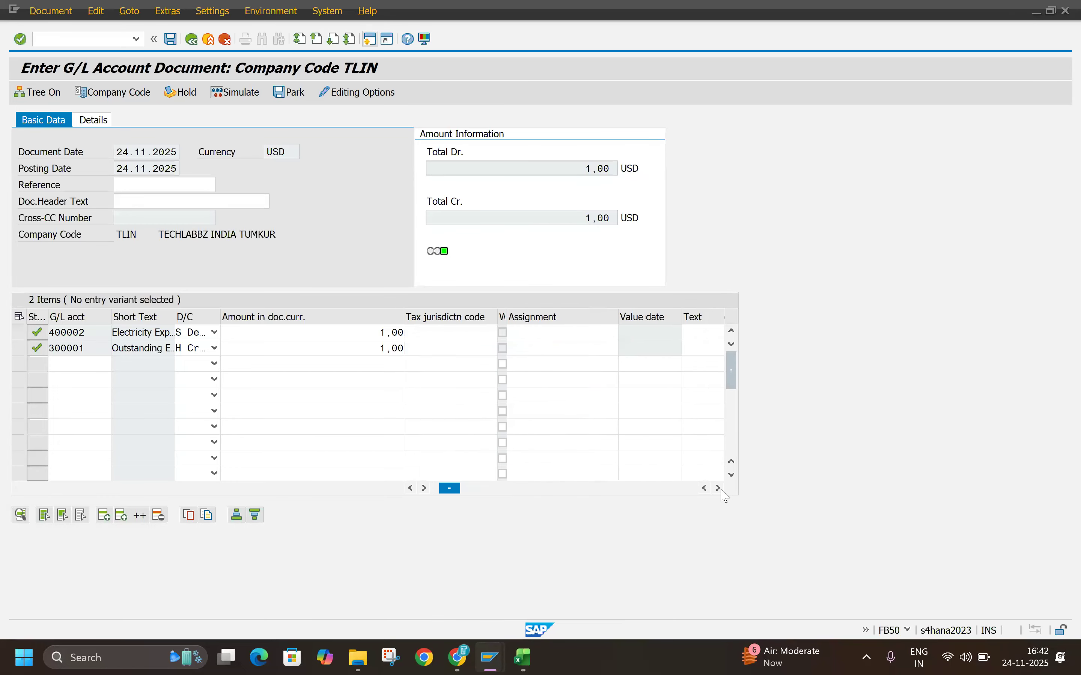
{"action": "left_click", "coordinate": [236, 94]}
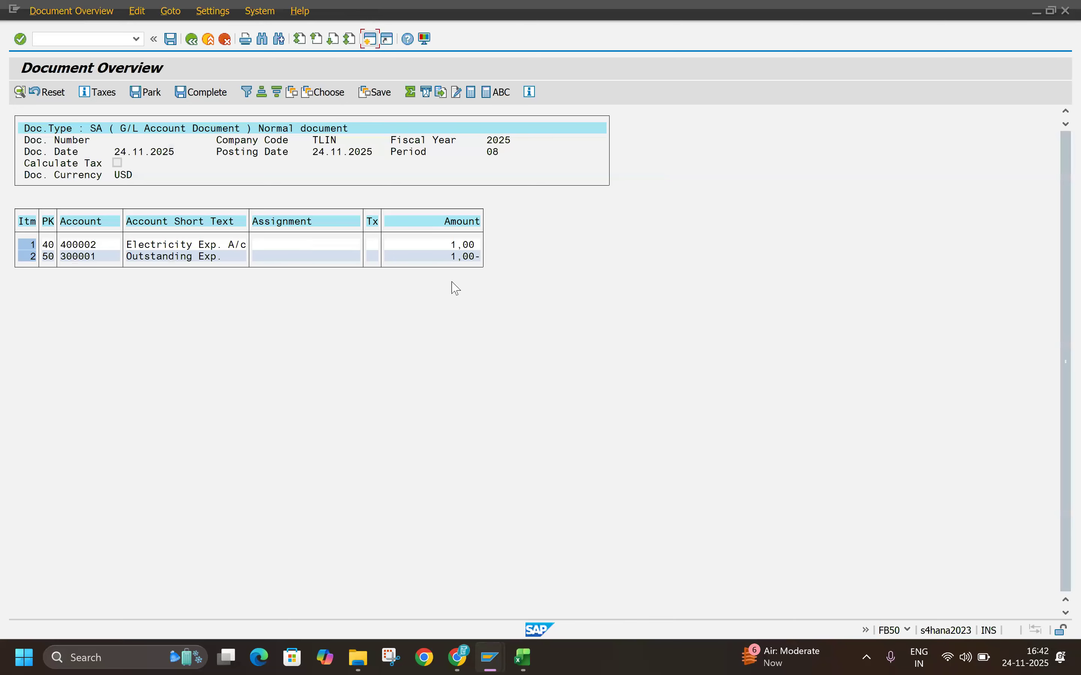
{"action": "left_click", "coordinate": [123, 174]}
{"action": "left_click", "coordinate": [192, 39]}
{"action": "left_click", "coordinate": [413, 355]}
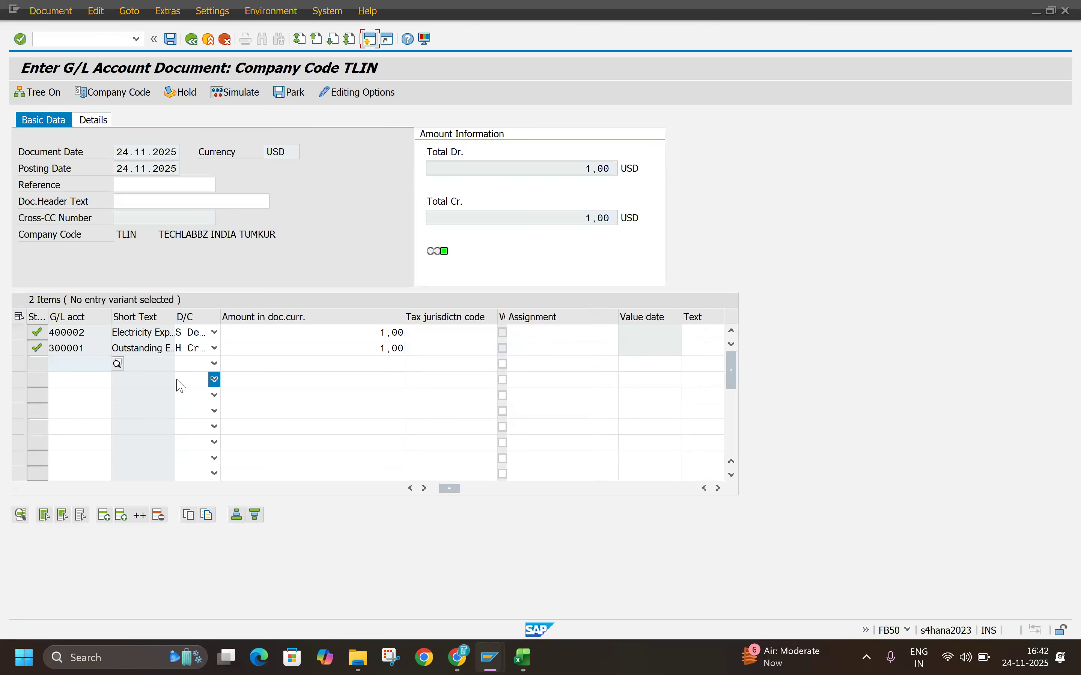
Step: Enable Exchange Rate from First Line Item in the accounting editing options and save them
{"action": "left_click", "coordinate": [378, 93]}
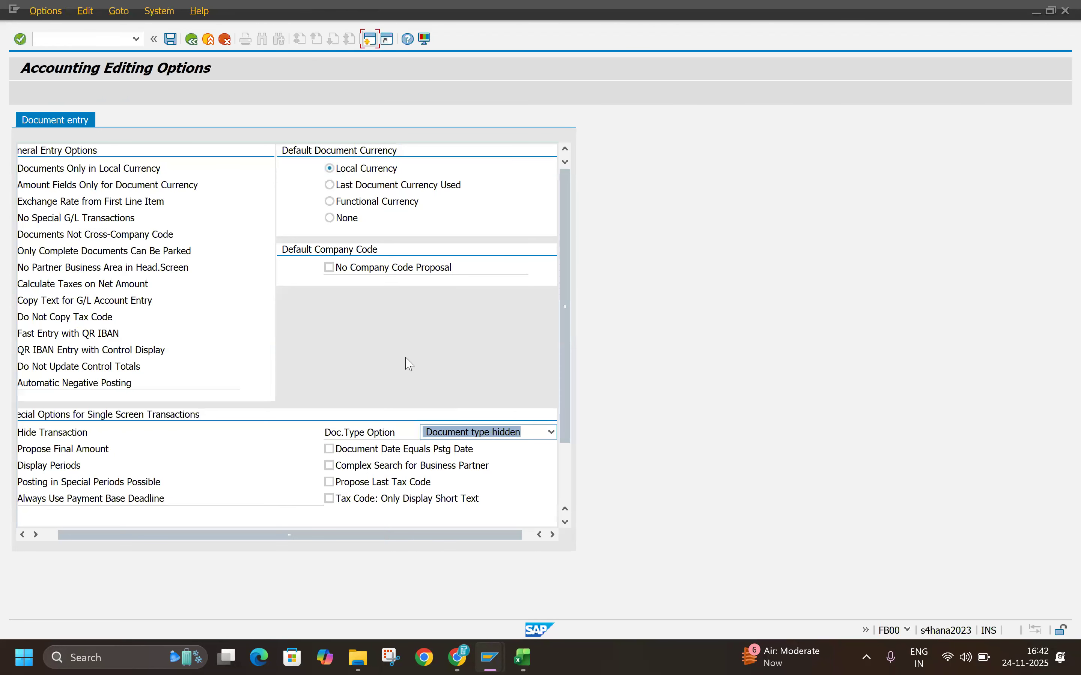
{"action": "left_click_drag", "start_coordinate": [322, 537], "coordinate": [179, 539]}
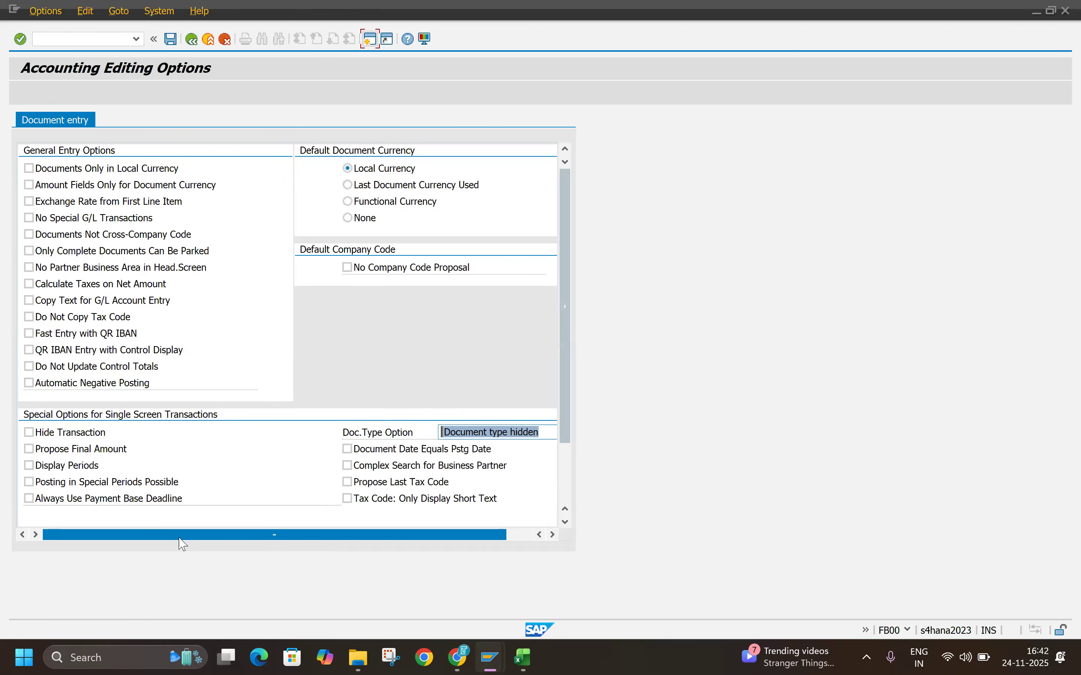
{"action": "left_click", "coordinate": [29, 201]}
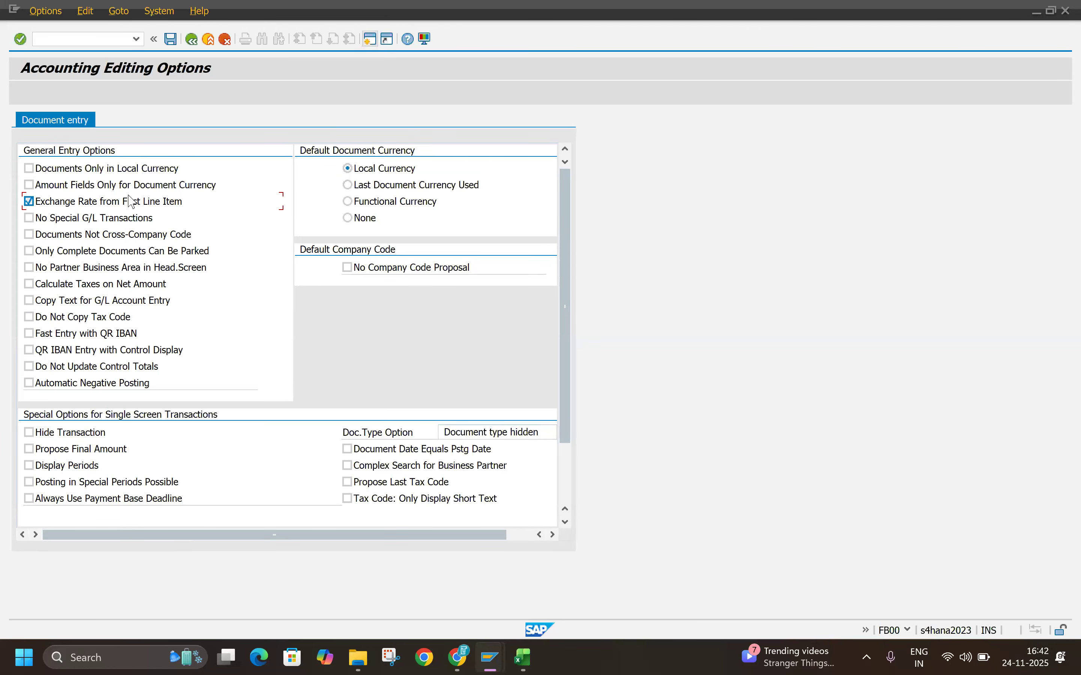
{"action": "left_click", "coordinate": [171, 40]}
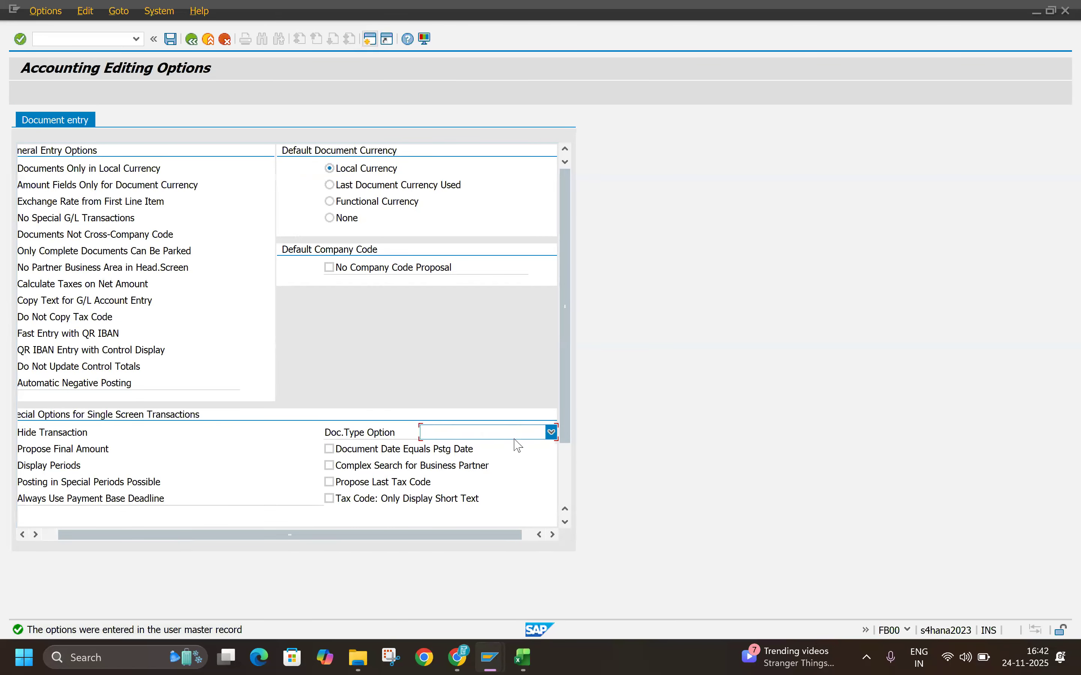
Step: Set the Doc.Type Option to Document type ready for input and restart transaction FB50
{"action": "left_click", "coordinate": [552, 432]}
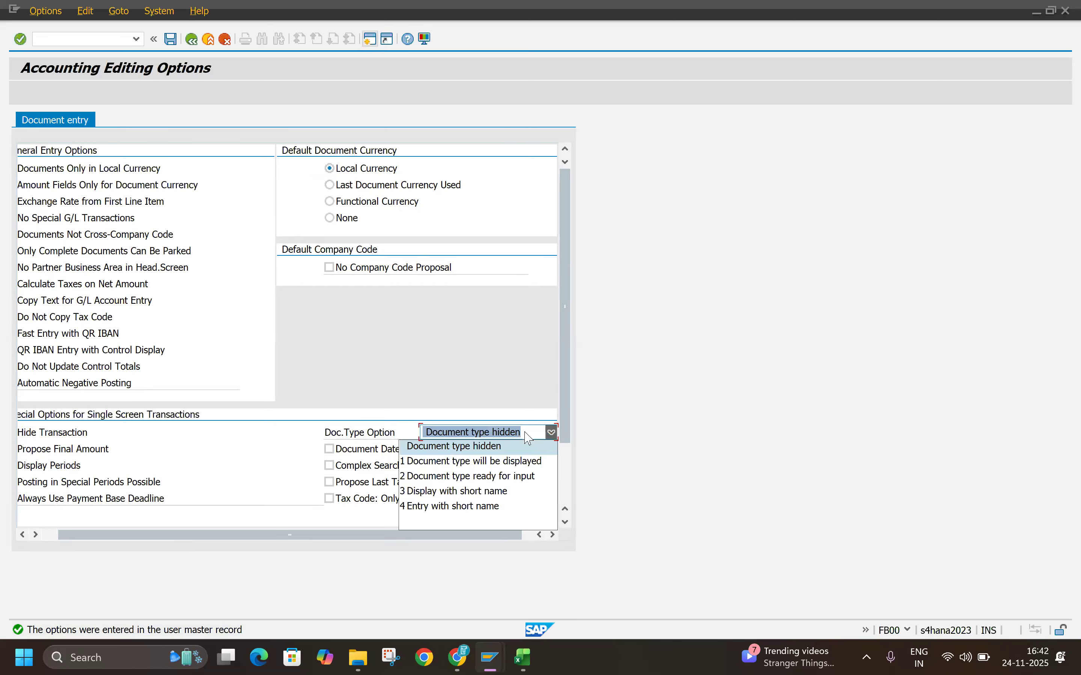
{"action": "left_click", "coordinate": [451, 476]}
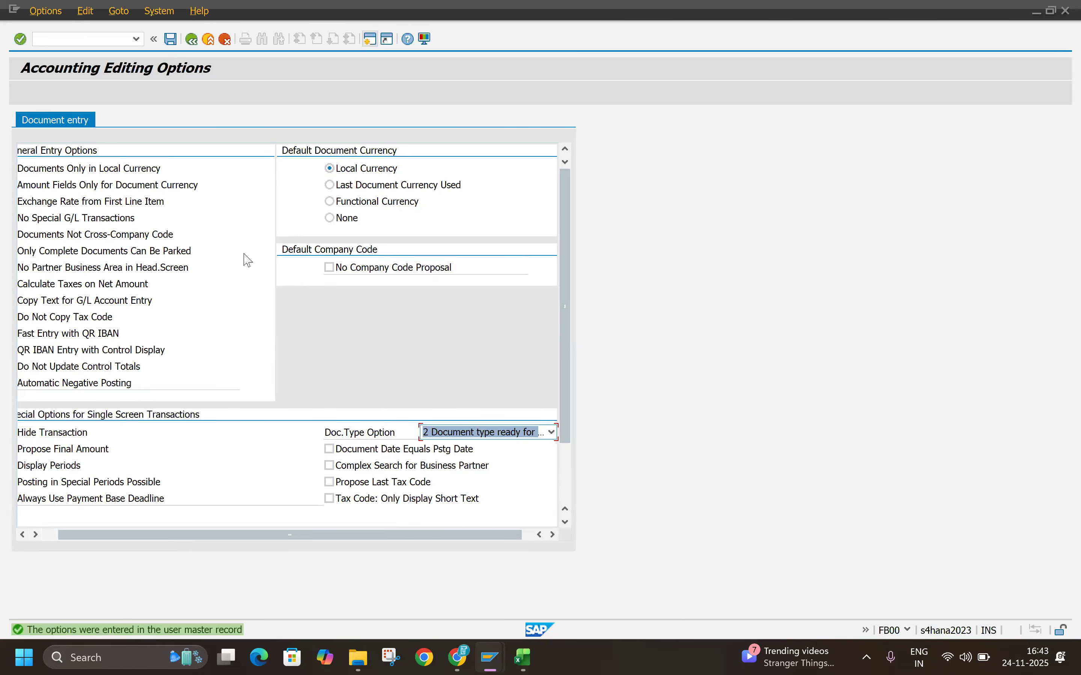
{"action": "left_click", "coordinate": [212, 40]}
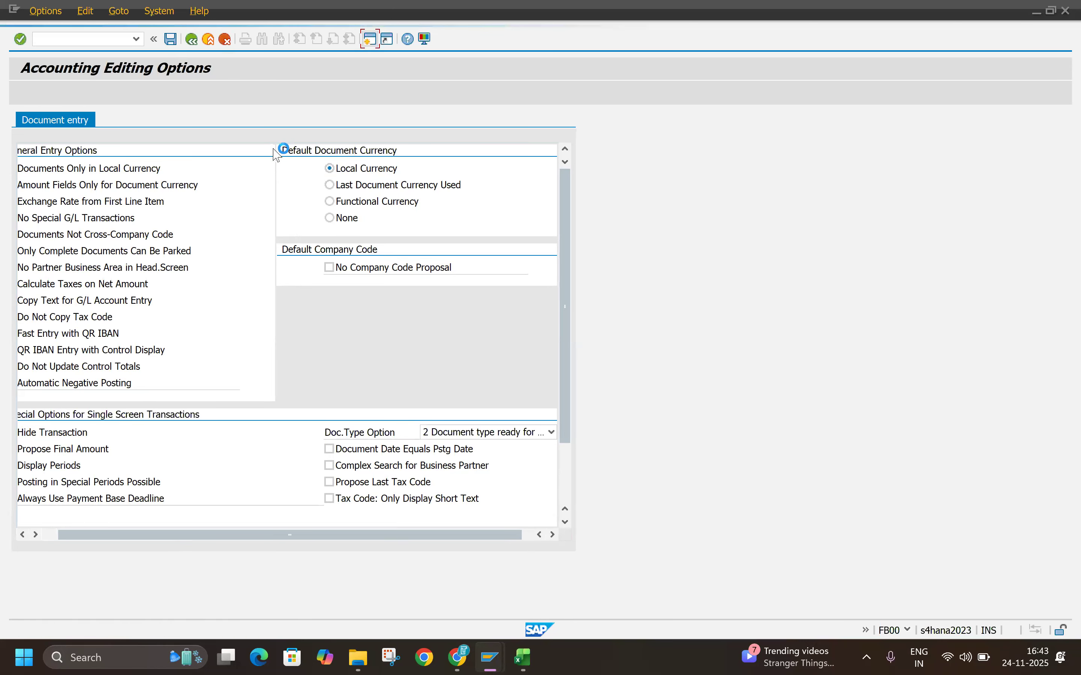
{"action": "left_click", "coordinate": [129, 42]}
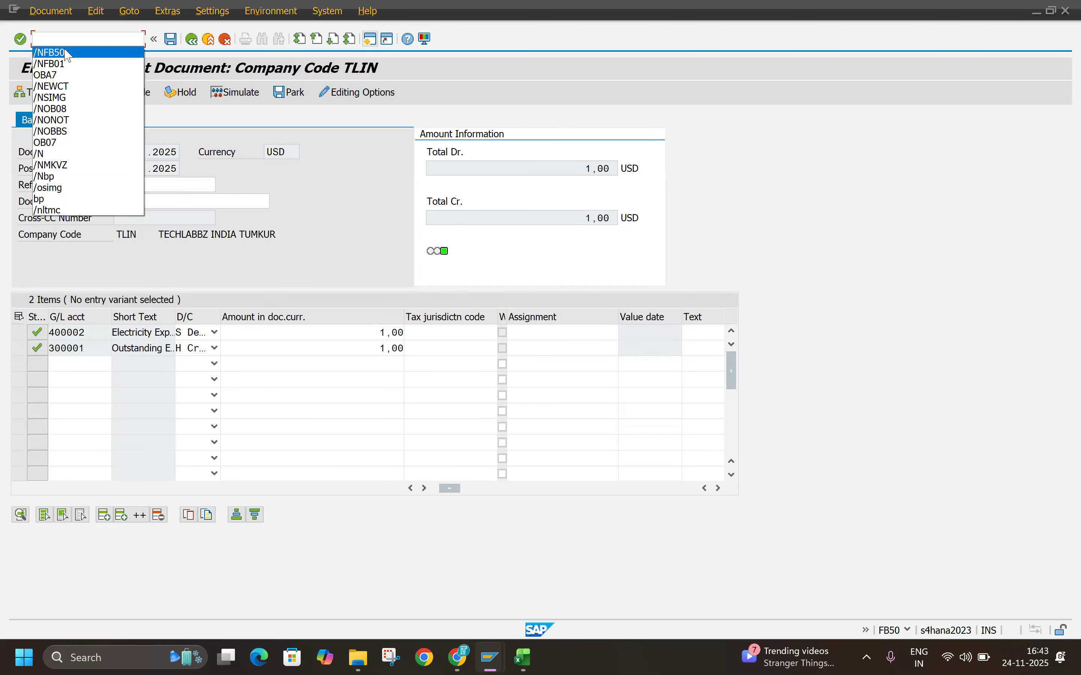
{"action": "left_click", "coordinate": [67, 49]}
{"action": "key", "text": "Return"}
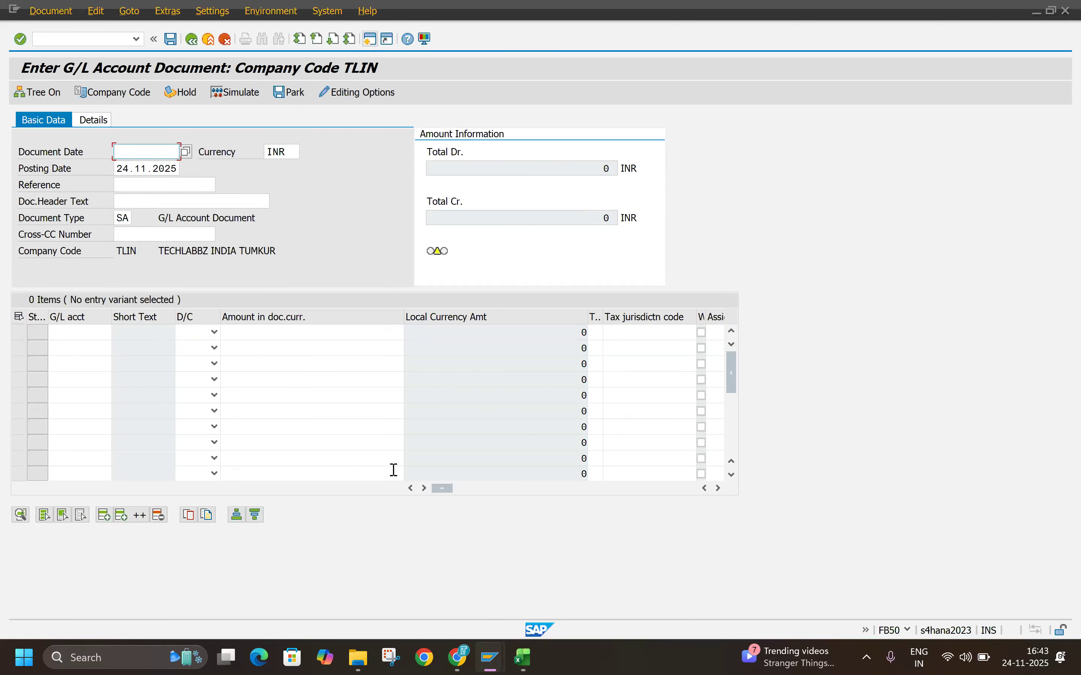
Step: Examine the available columns of the G/L line item table
{"action": "left_click", "coordinate": [719, 488]}
{"action": "left_click", "coordinate": [718, 488]}
{"action": "left_click", "coordinate": [718, 489]}
{"action": "left_click", "coordinate": [719, 488]}
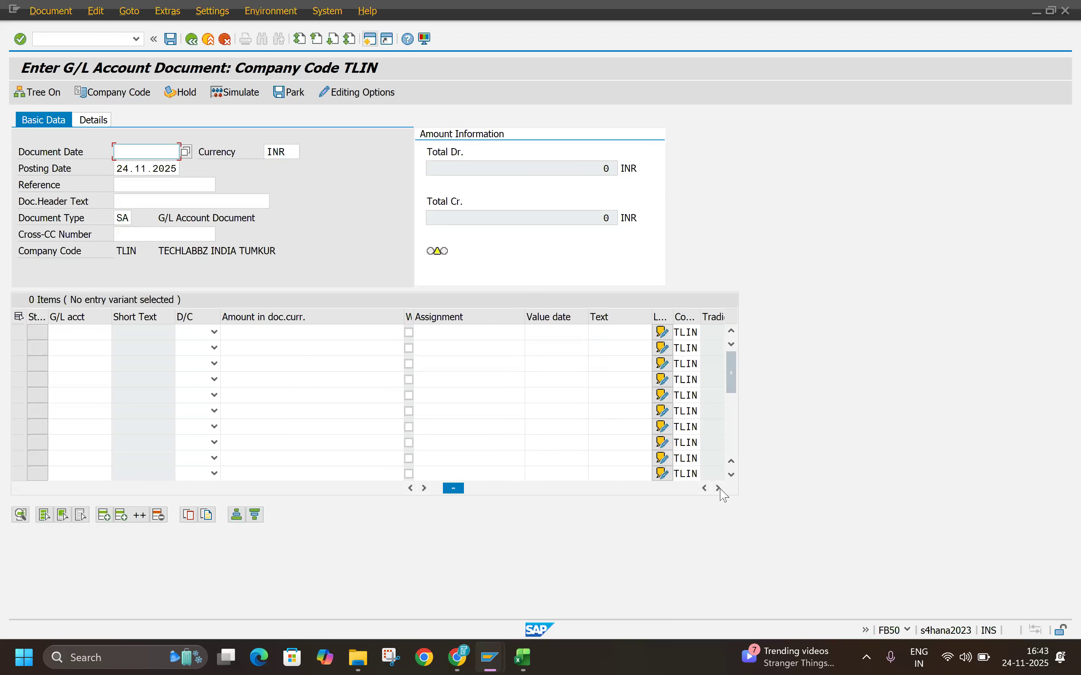
{"action": "left_click", "coordinate": [718, 488]}
{"action": "left_click", "coordinate": [718, 488]}
{"action": "left_click", "coordinate": [718, 488]}
{"action": "left_click", "coordinate": [719, 488]}
{"action": "left_click", "coordinate": [718, 489]}
{"action": "left_click", "coordinate": [718, 488]}
{"action": "left_click", "coordinate": [719, 488]}
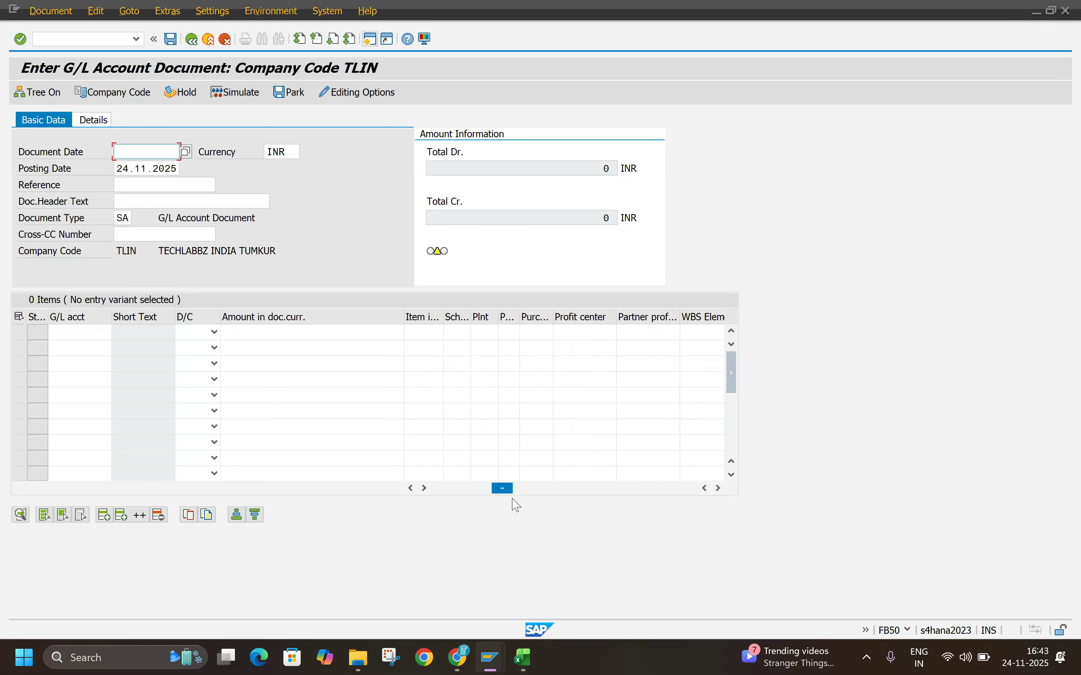
{"action": "left_click_drag", "start_coordinate": [501, 491], "coordinate": [381, 483]}
Step: Set the document date to 24.11.2025 and the currency to USD in the new document's header
{"action": "left_click", "coordinate": [146, 159]}
{"action": "left_click", "coordinate": [146, 162]}
{"action": "left_click_drag", "start_coordinate": [291, 151], "coordinate": [136, 155]}
{"action": "key", "text": "BackSpace"}
{"action": "left_click", "coordinate": [285, 168]}
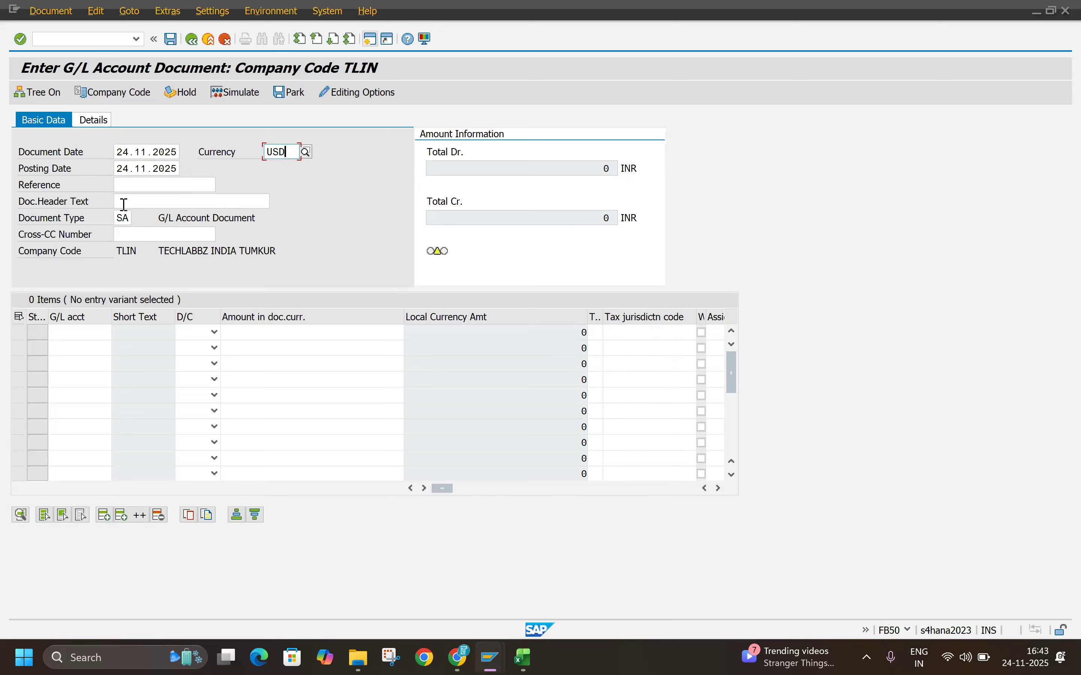
Step: Enter G/L account 400002 as a credit item and G/L account 300001 as a debit item
{"action": "left_click", "coordinate": [80, 338]}
{"action": "left_click", "coordinate": [85, 349]}
{"action": "left_click", "coordinate": [103, 348]}
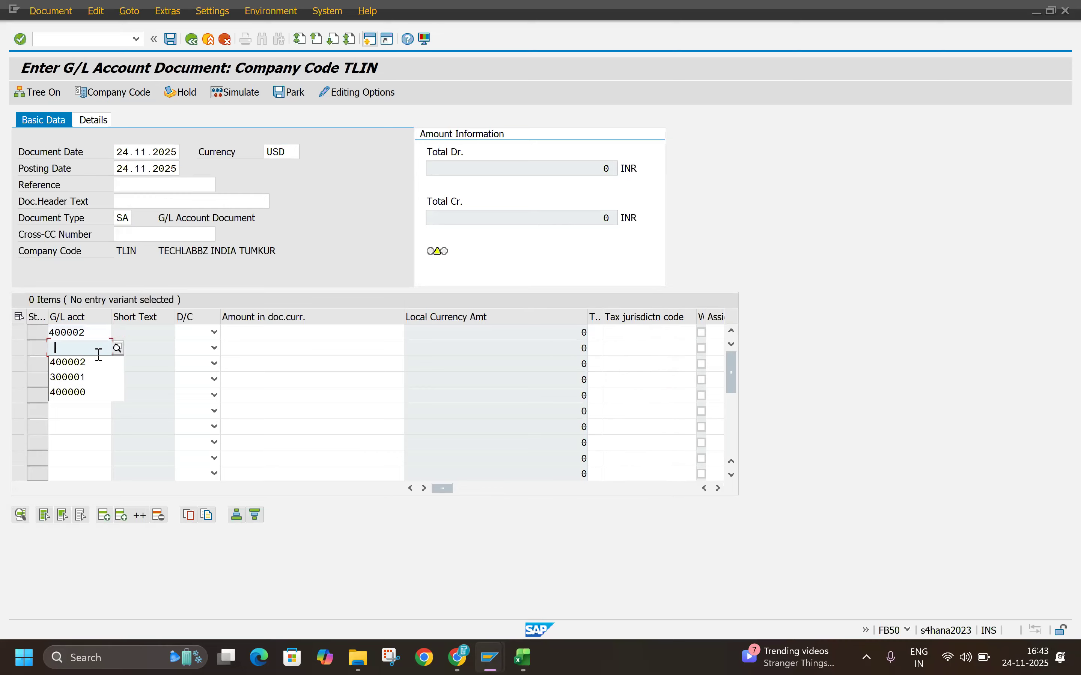
{"action": "left_click", "coordinate": [72, 377]}
{"action": "left_click", "coordinate": [214, 333]}
{"action": "left_click", "coordinate": [196, 351]}
{"action": "left_click", "coordinate": [214, 348]}
{"action": "left_click", "coordinate": [202, 379]}
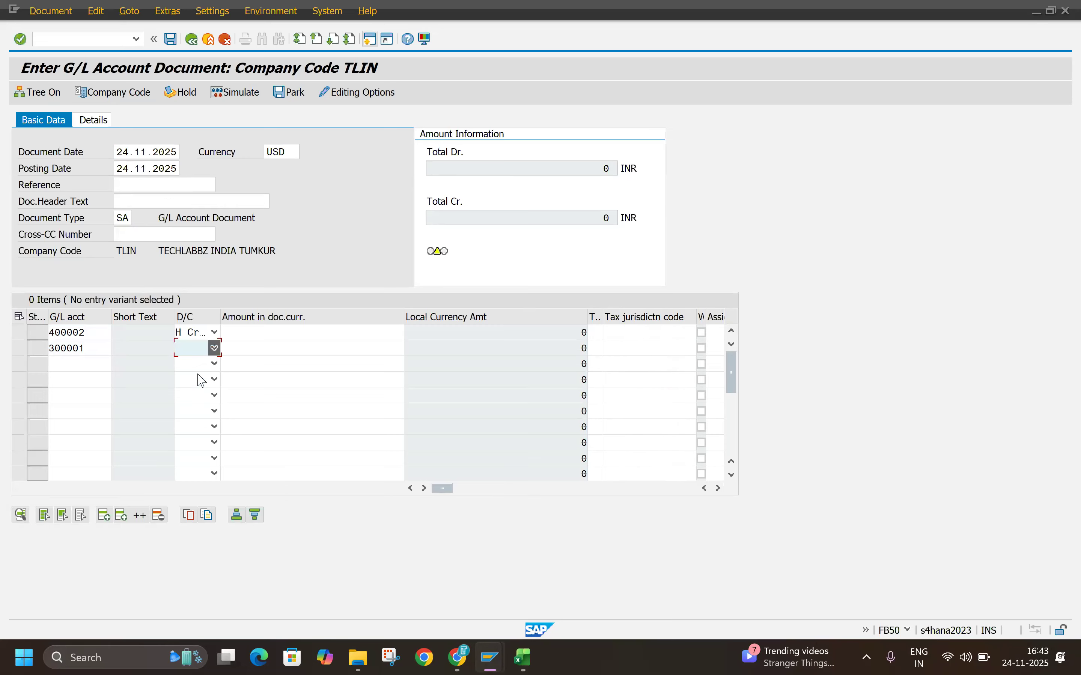
Step: Enter an amount of 1 for the credit item and * for the debit item, validate them, and keep the document open
{"action": "left_click", "coordinate": [278, 334]}
{"action": "left_click", "coordinate": [376, 362]}
{"action": "left_click", "coordinate": [374, 349]}
{"action": "left_click", "coordinate": [389, 363]}
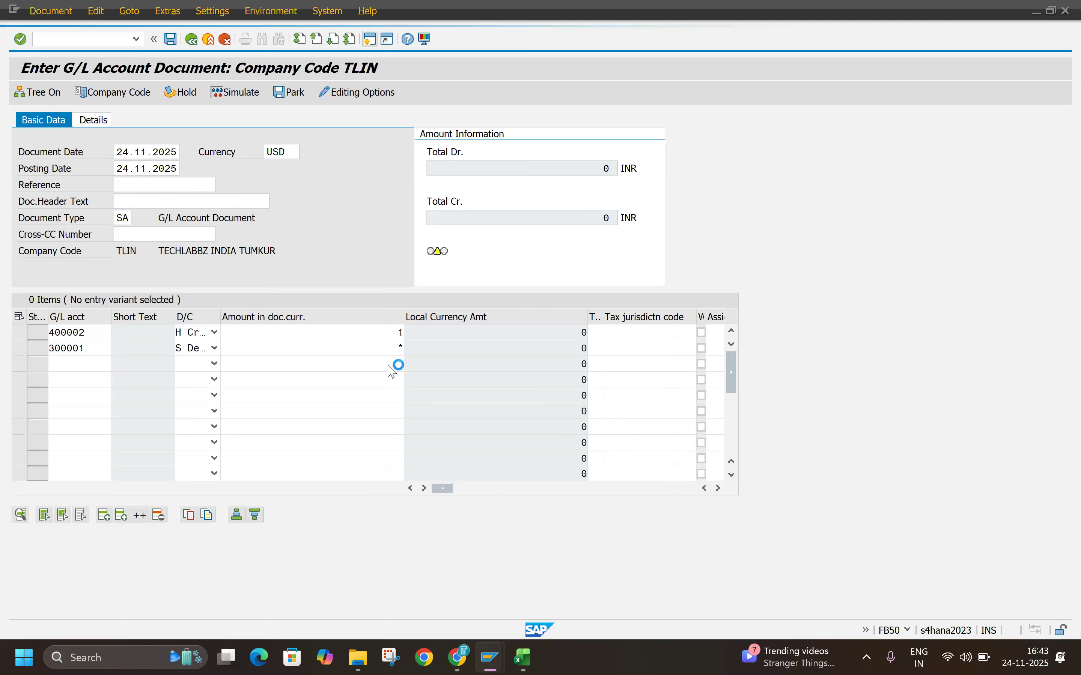
{"action": "key", "text": "Return"}
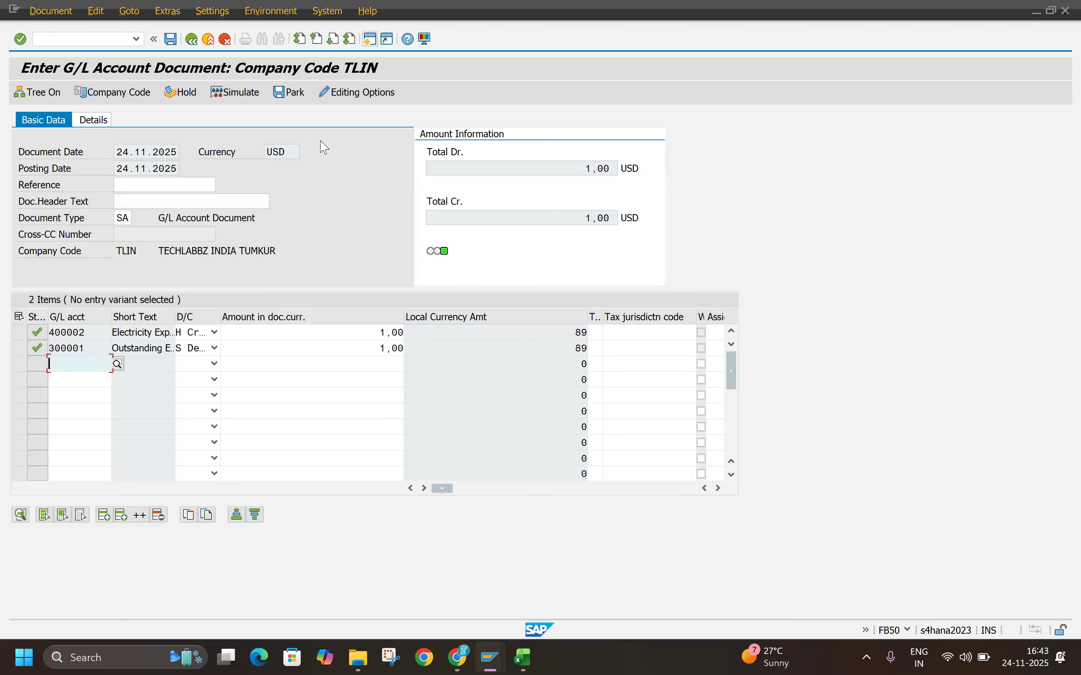
{"action": "left_click", "coordinate": [209, 39]}
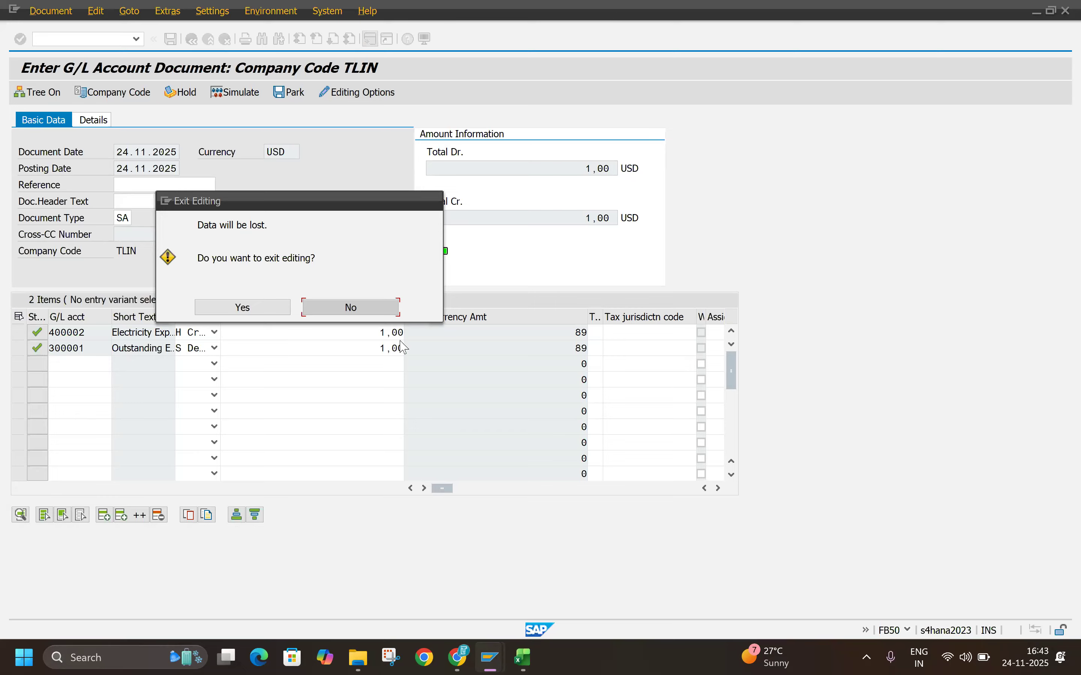
{"action": "left_click", "coordinate": [350, 307]}
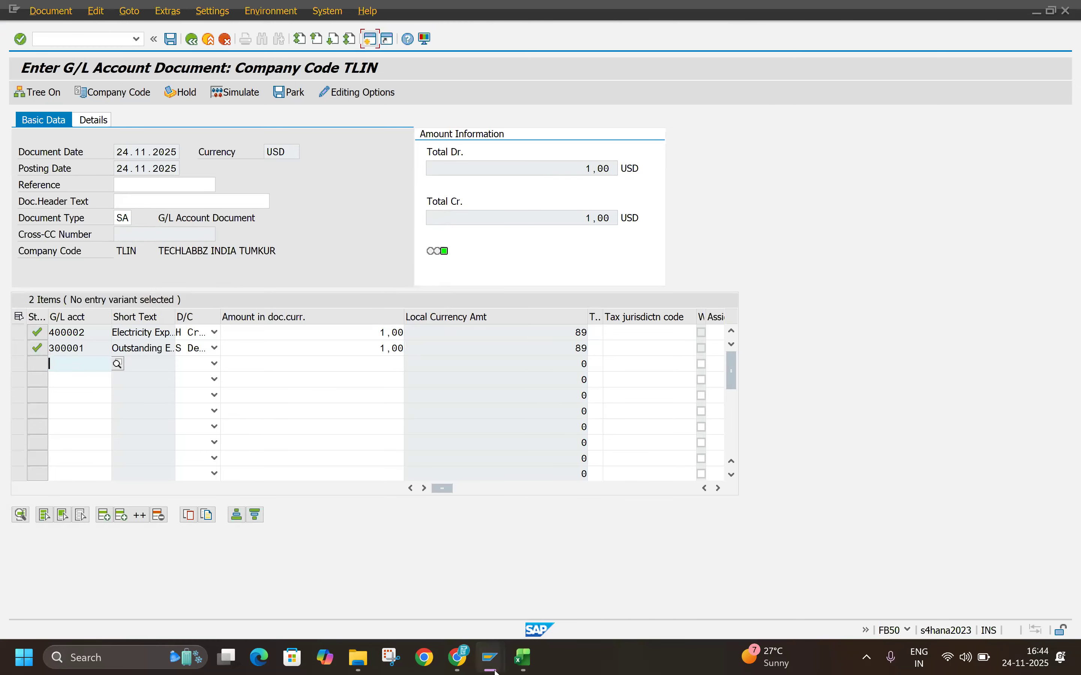
Step: Switch to Chrome and review the foreign currency posting and exchange rate sections of the Foreign Curr Trans Tax on Sales and Purchase PDF
{"action": "mouse_move", "coordinate": [491, 657]}
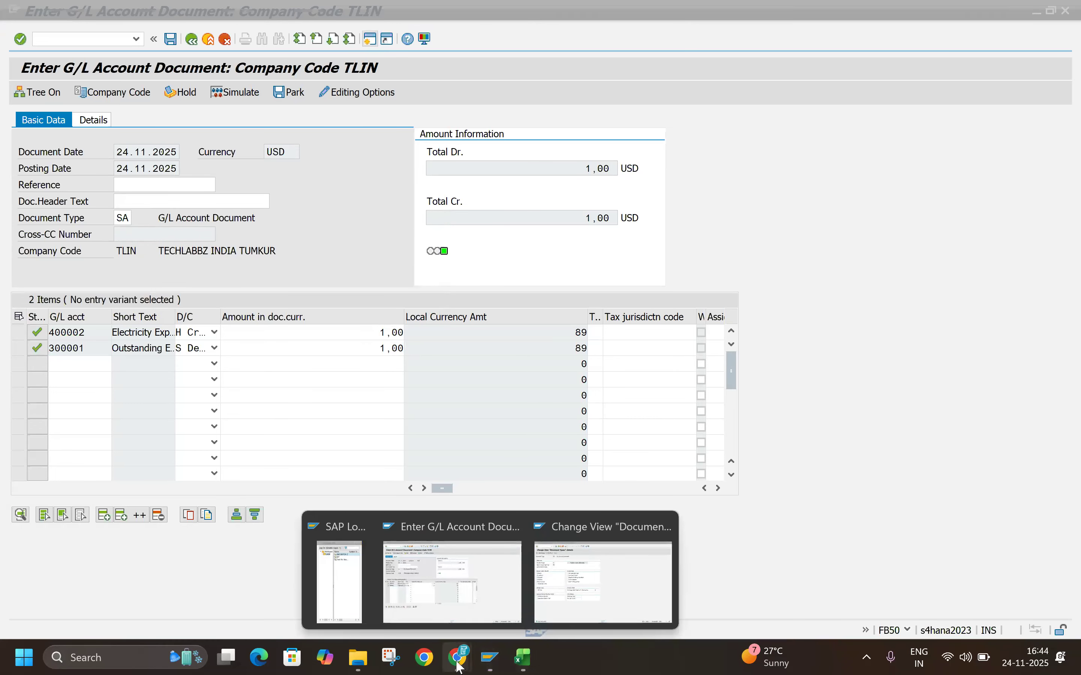
{"action": "mouse_move", "coordinate": [458, 664]}
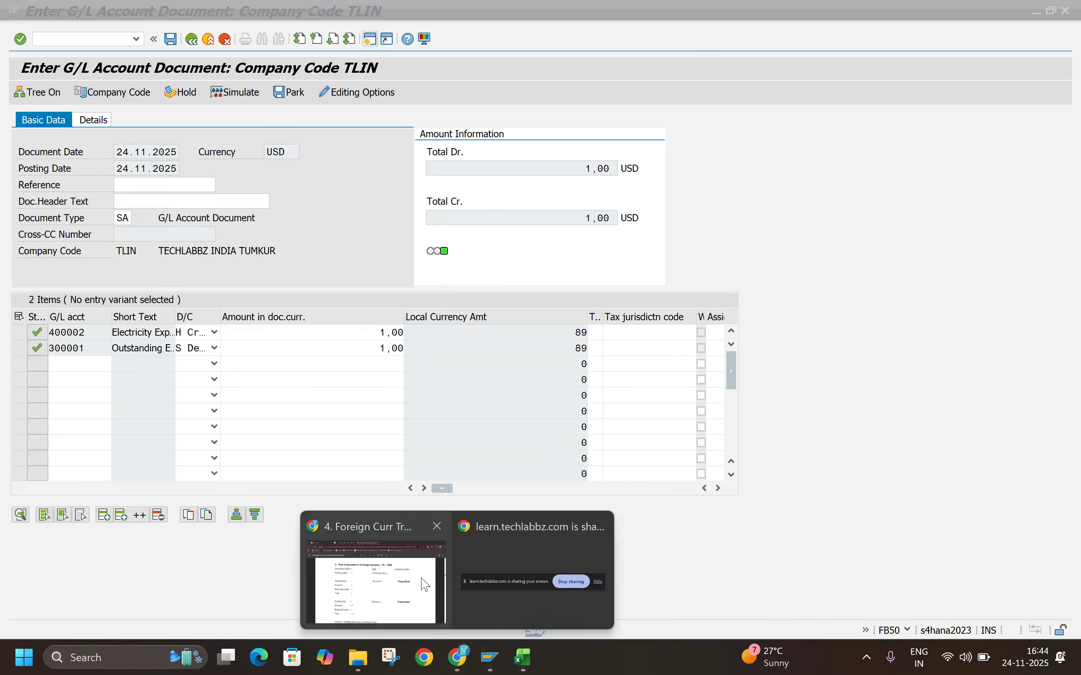
{"action": "left_click", "coordinate": [423, 585]}
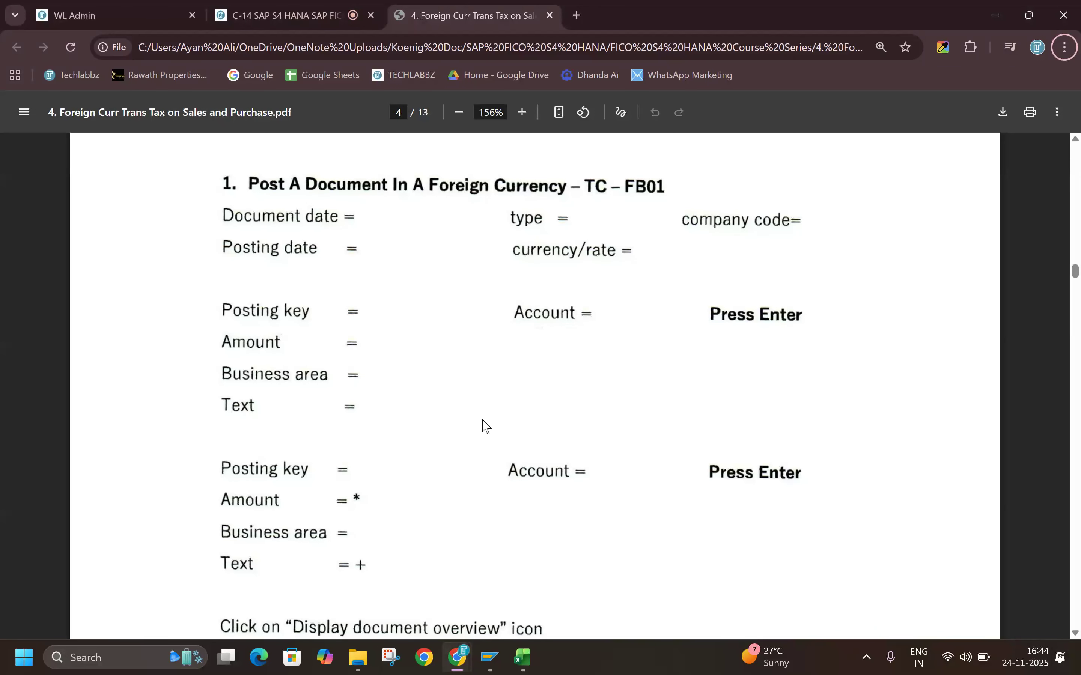
{"action": "scroll", "coordinate": [483, 425], "scroll_direction": "down", "scroll_amount": 10}
{"action": "scroll", "coordinate": [498, 399], "scroll_direction": "down", "scroll_amount": 12}
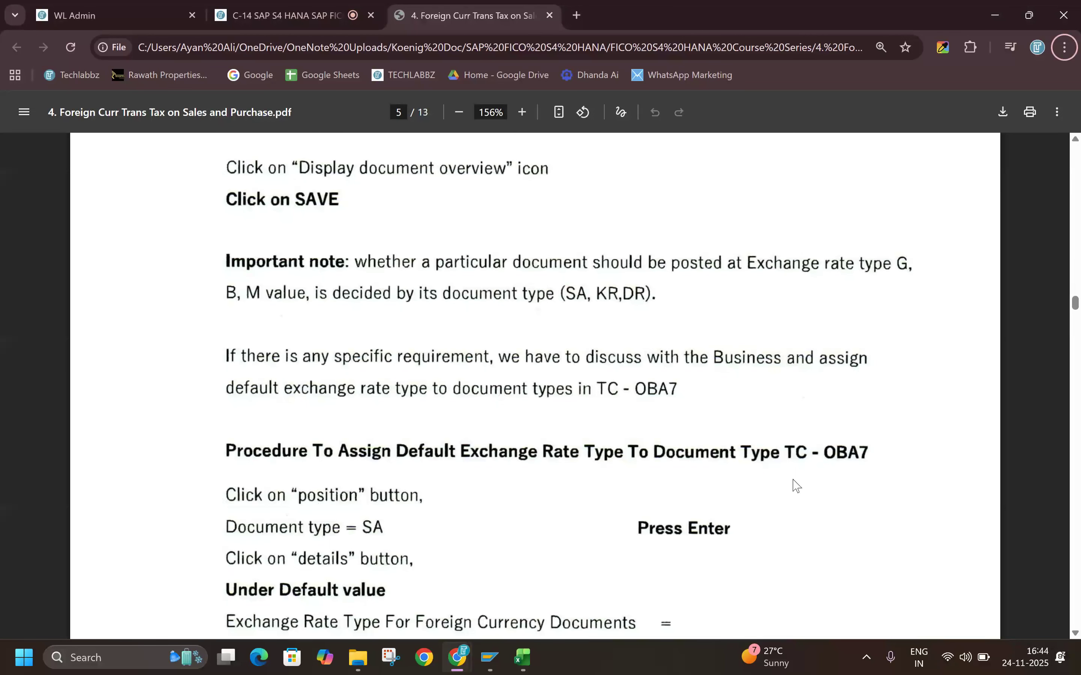
{"action": "scroll", "coordinate": [767, 485], "scroll_direction": "down", "scroll_amount": 12}
{"action": "scroll", "coordinate": [758, 470], "scroll_direction": "down", "scroll_amount": 9}
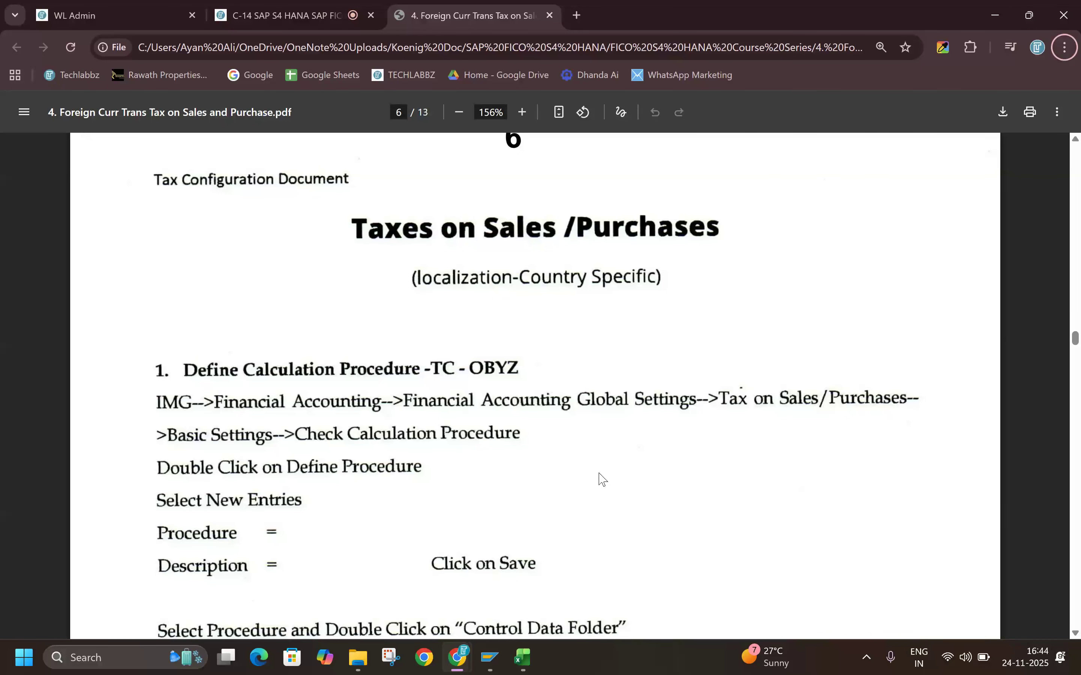
{"action": "scroll", "coordinate": [602, 479], "scroll_direction": "up", "scroll_amount": 15}
{"action": "scroll", "coordinate": [605, 476], "scroll_direction": "up", "scroll_amount": 20}
{"action": "scroll", "coordinate": [585, 489], "scroll_direction": "up", "scroll_amount": 20}
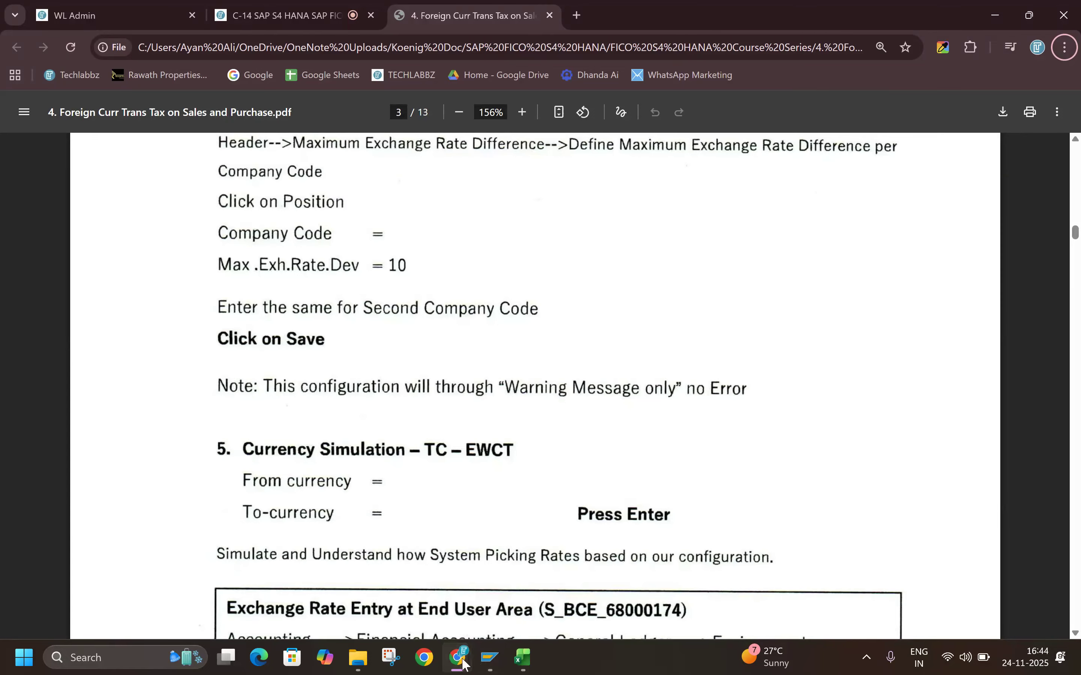
{"action": "mouse_move", "coordinate": [458, 656]}
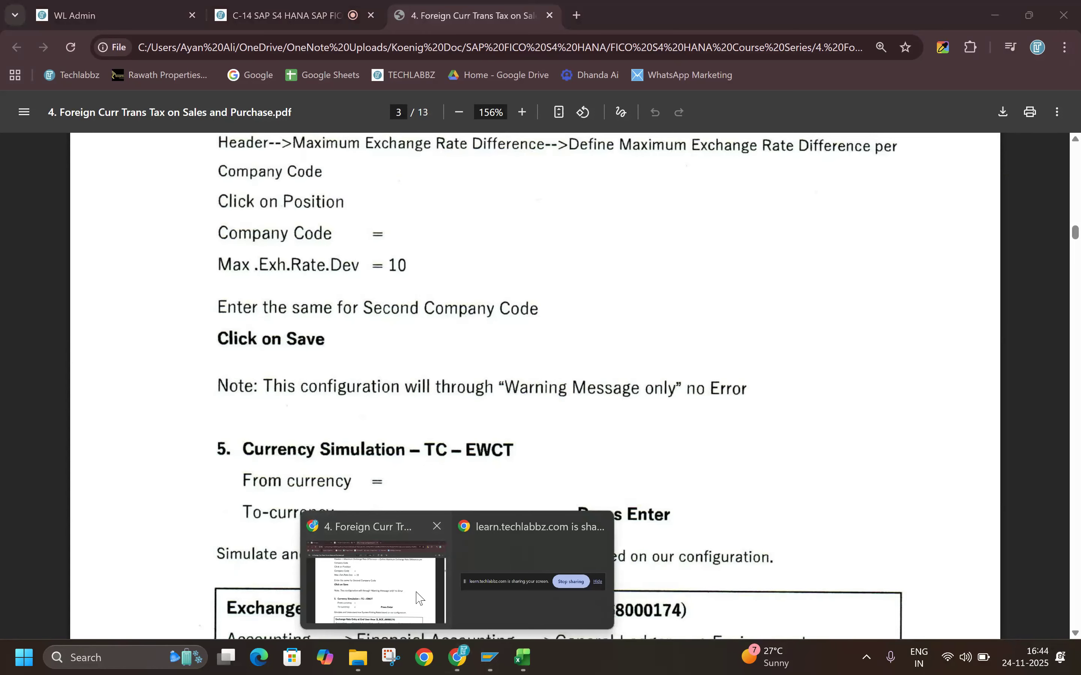
{"action": "left_click", "coordinate": [284, 18]}
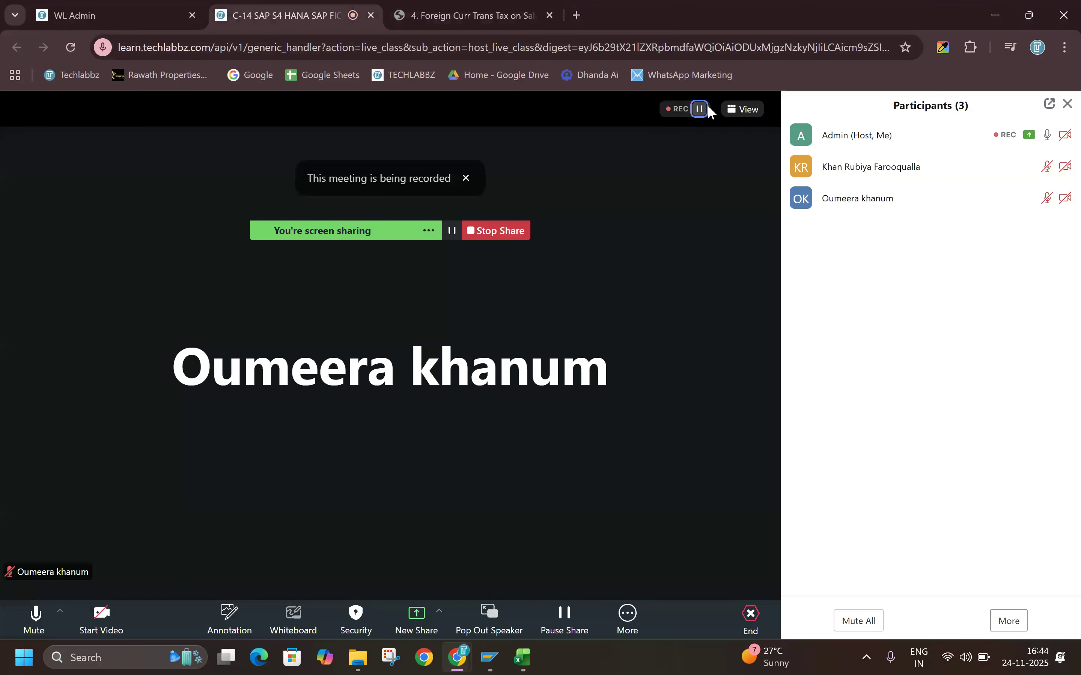